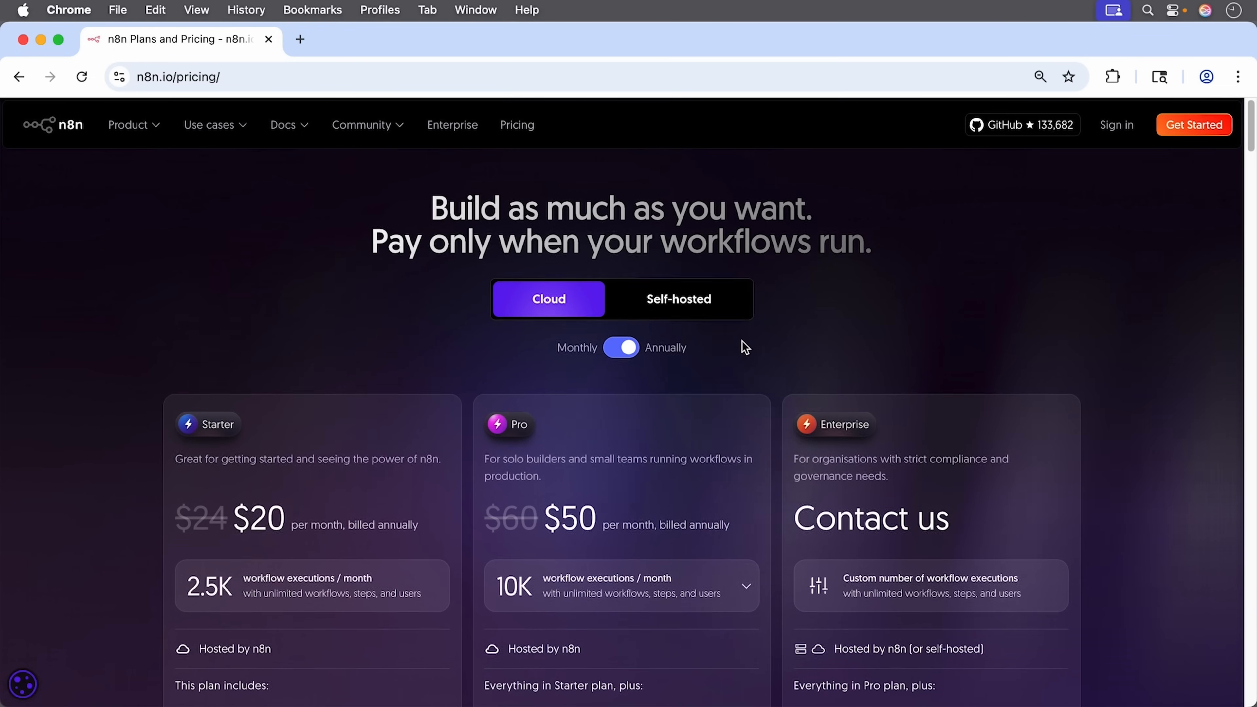
# Step: Switch the pricing page to Self-hosted plans: Business at $667/month with 40K executions, plus Enterprise
pyautogui.scroll(-3, 745, 347)
pyautogui.scroll(-3, 745, 347)
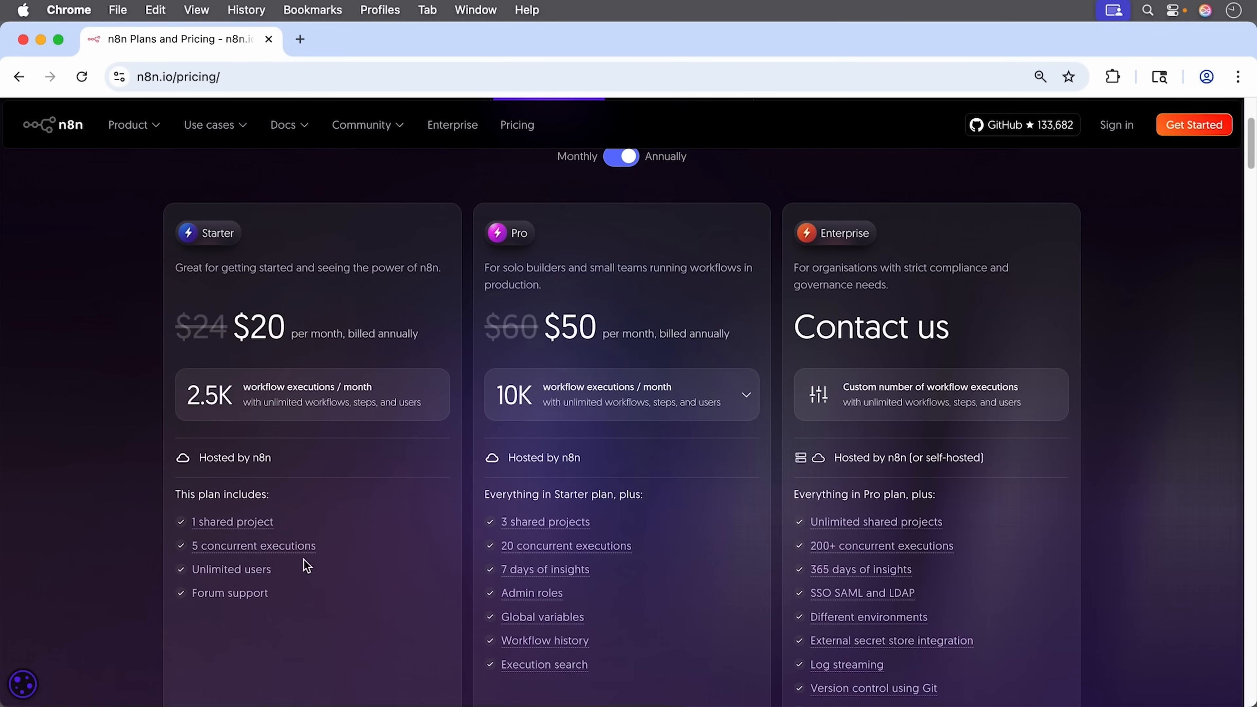
pyautogui.moveTo(623, 551)
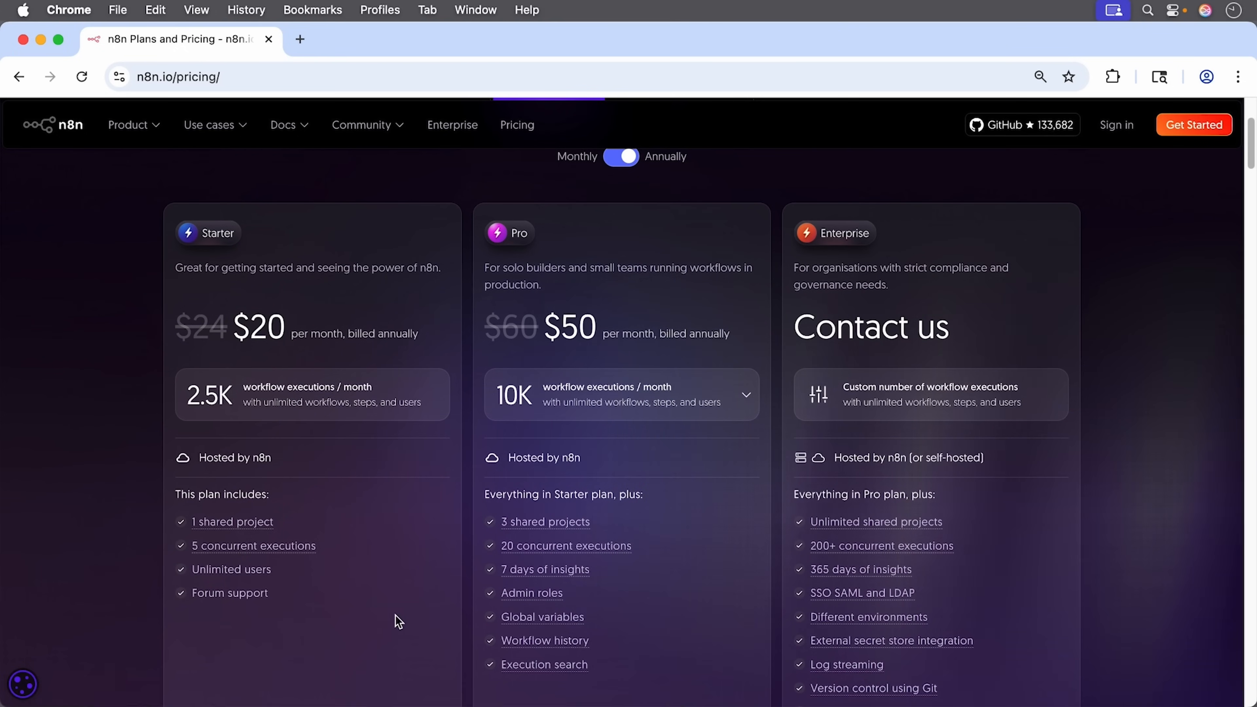
pyautogui.scroll(-1, 623, 600)
pyautogui.scroll(5, 624, 605)
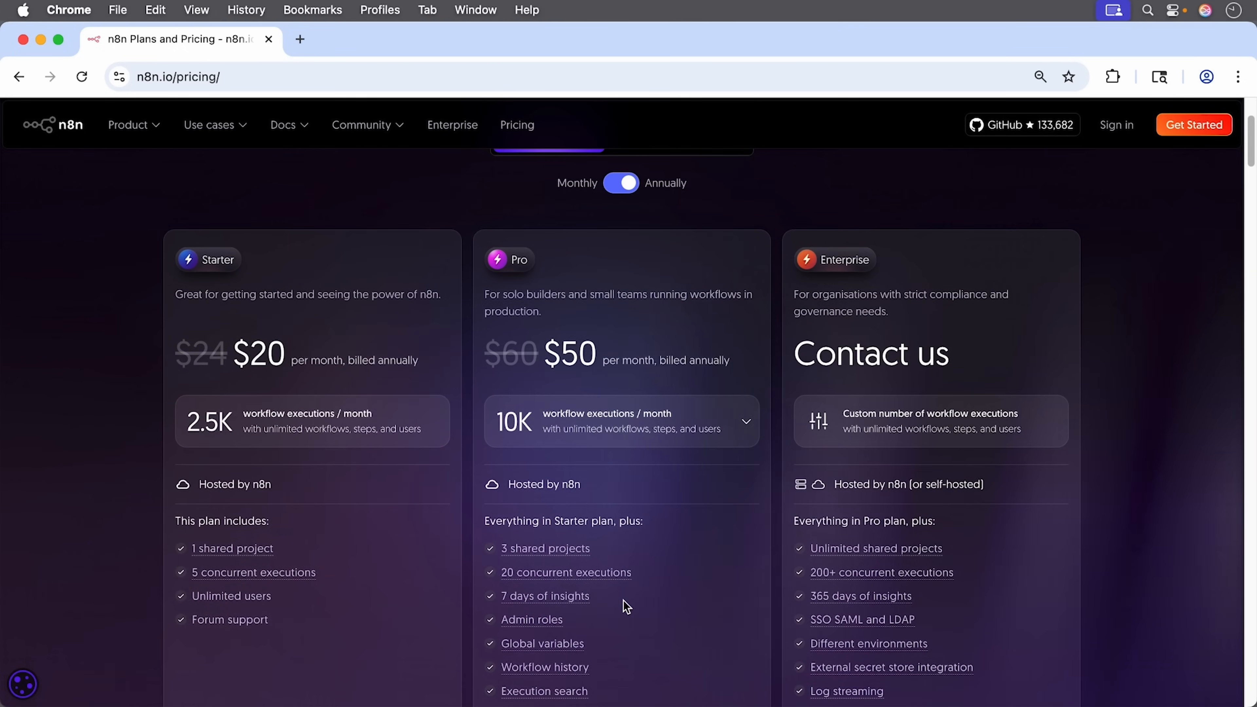
pyautogui.click(686, 303)
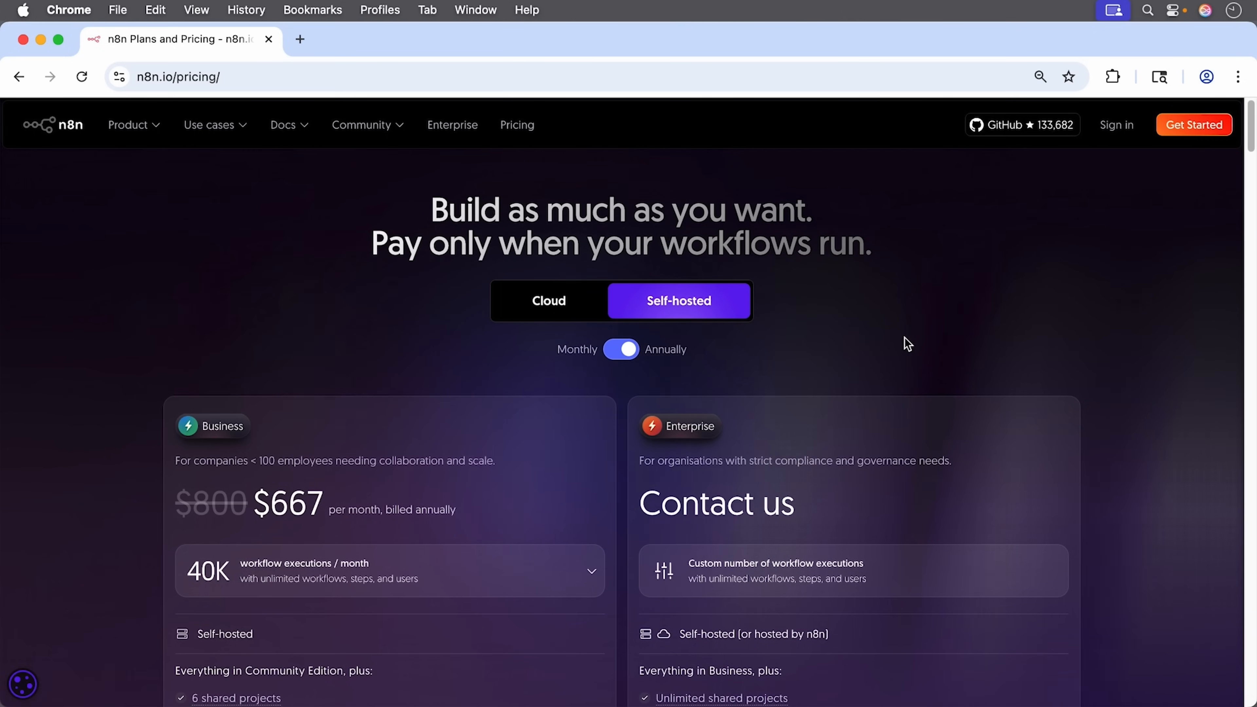
pyautogui.scroll(-5, 908, 343)
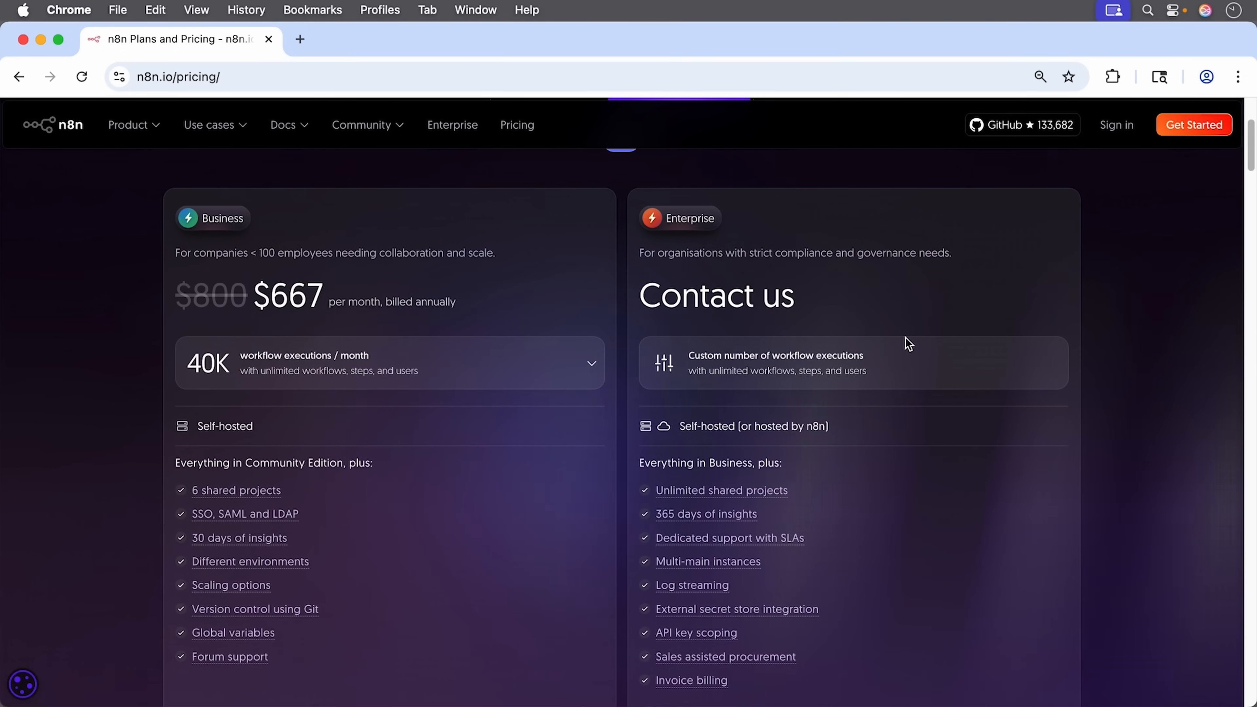
pyautogui.moveTo(303, 131)
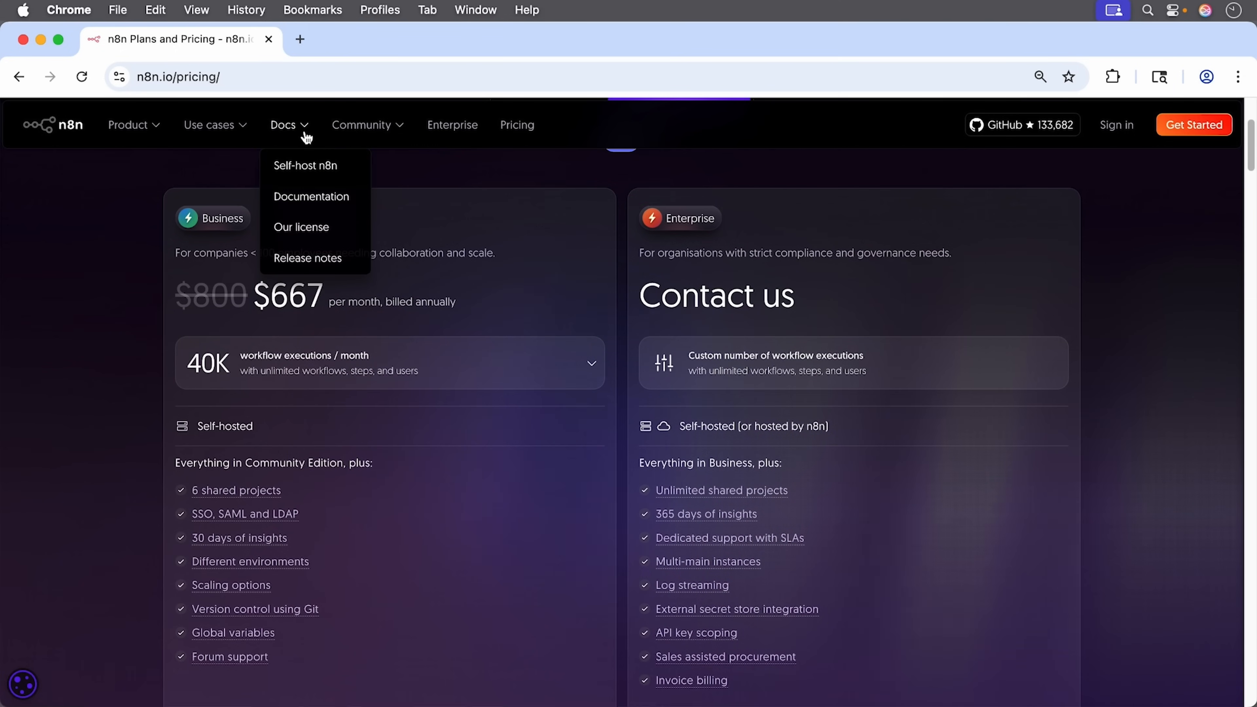
# Step: Open the Self-host n8n documentation in a new tab and skim the page
pyautogui.click(341, 170)
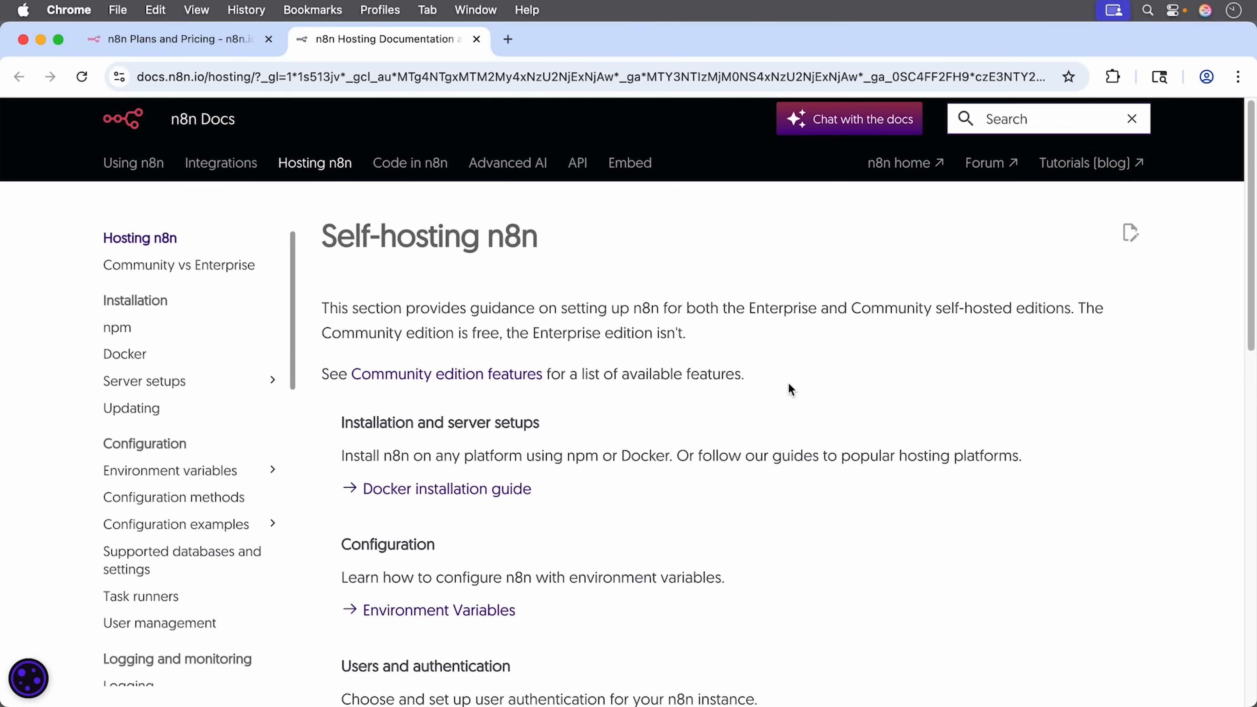
pyautogui.scroll(-5, 789, 390)
pyautogui.scroll(-5, 788, 390)
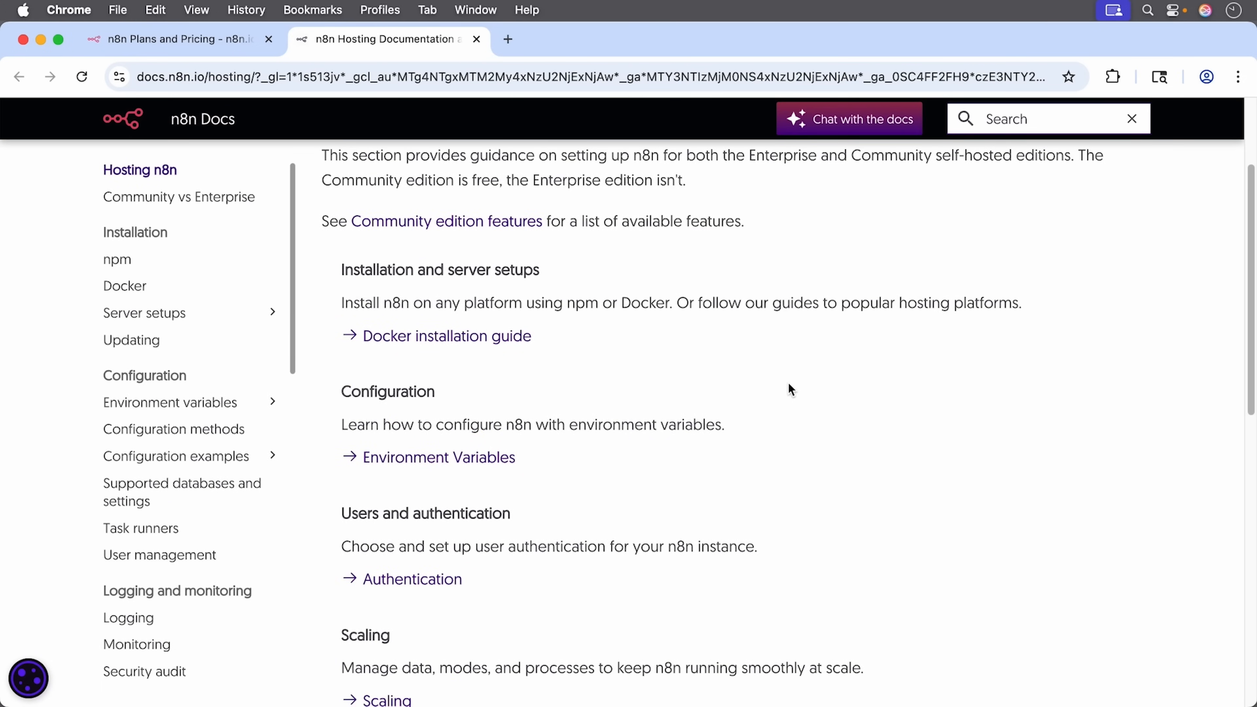
pyautogui.scroll(-10, 789, 390)
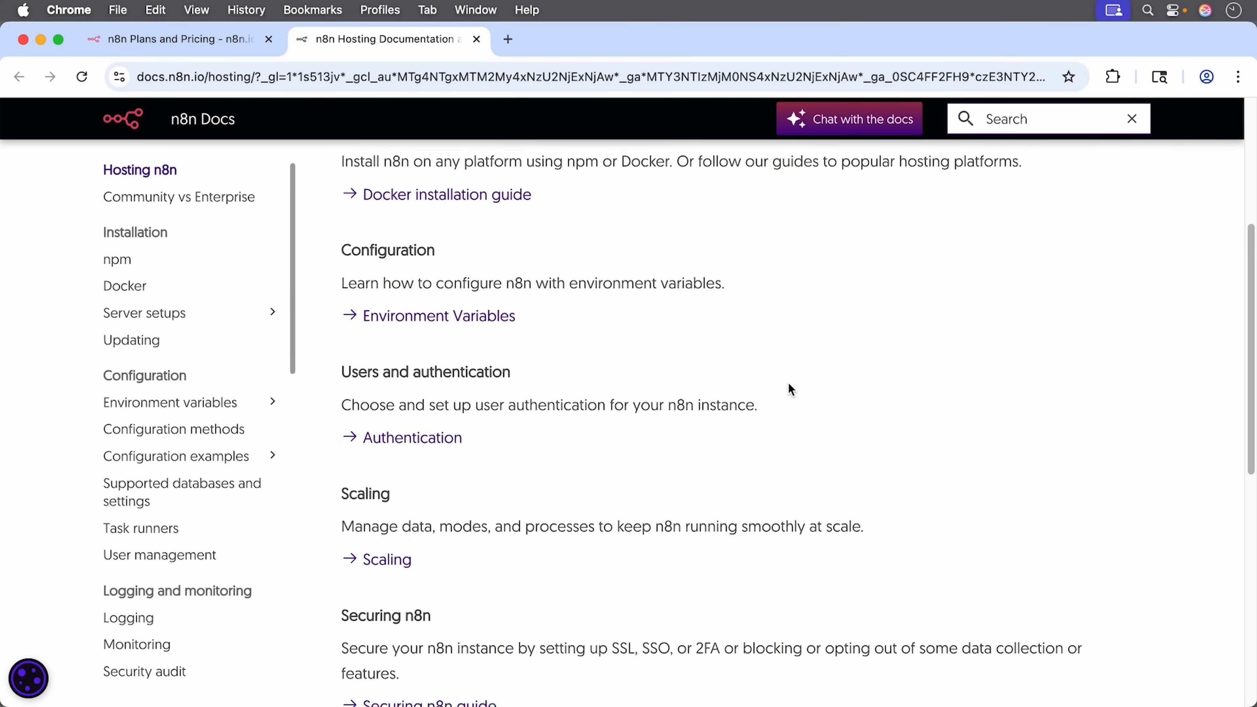
pyautogui.scroll(-5, 790, 389)
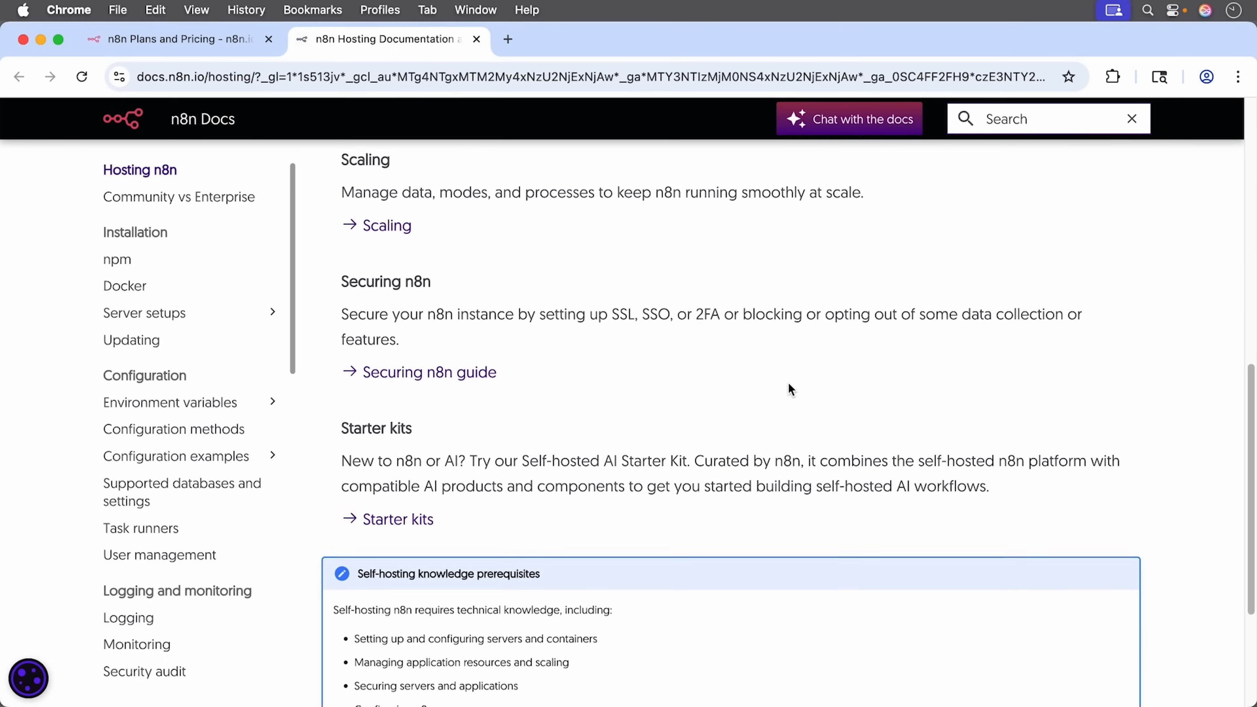
pyautogui.scroll(10, 791, 389)
pyautogui.scroll(15, 790, 389)
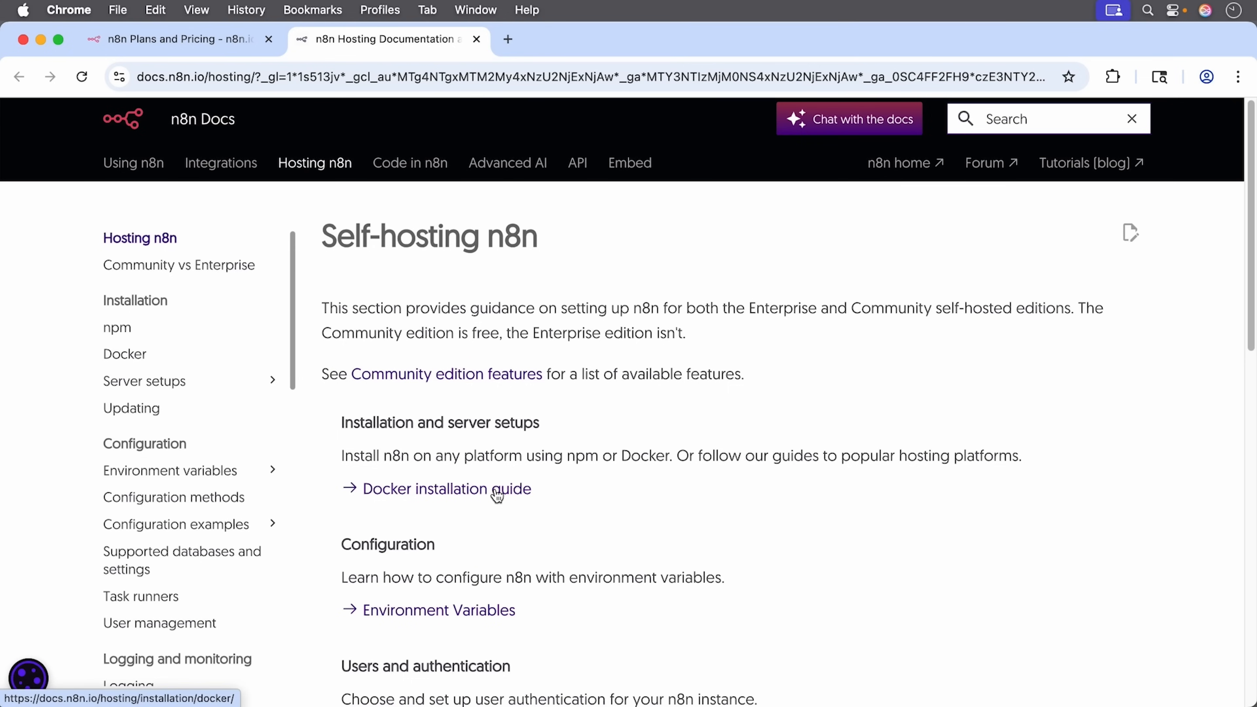
# Step: Go to the Docker installation guide and scroll to the Starting n8n commands
pyautogui.click(497, 494)
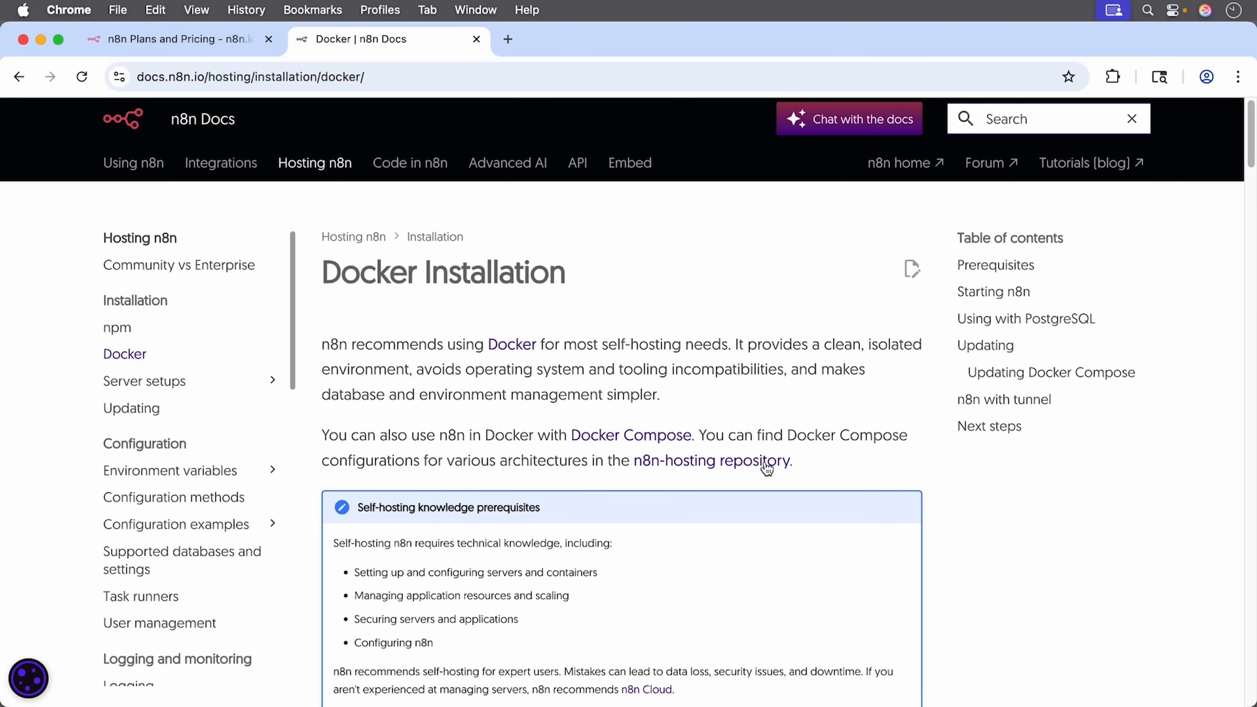
pyautogui.scroll(-5, 812, 461)
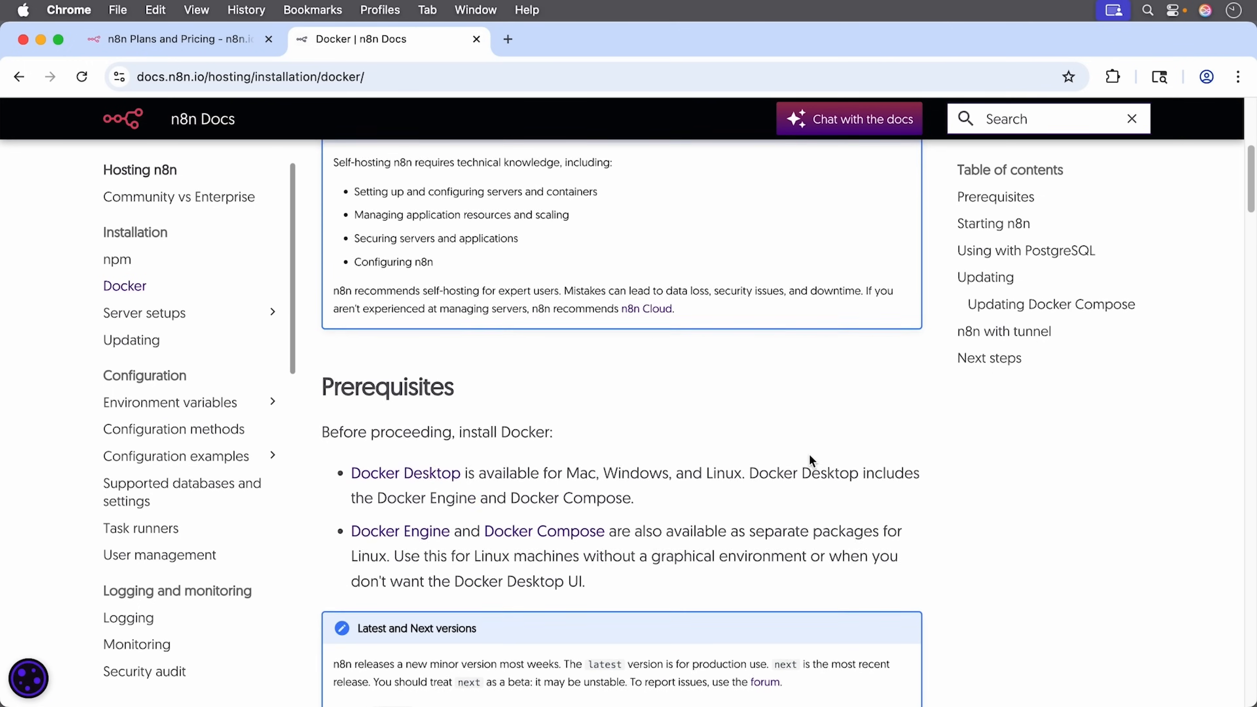
pyautogui.scroll(-3, 810, 456)
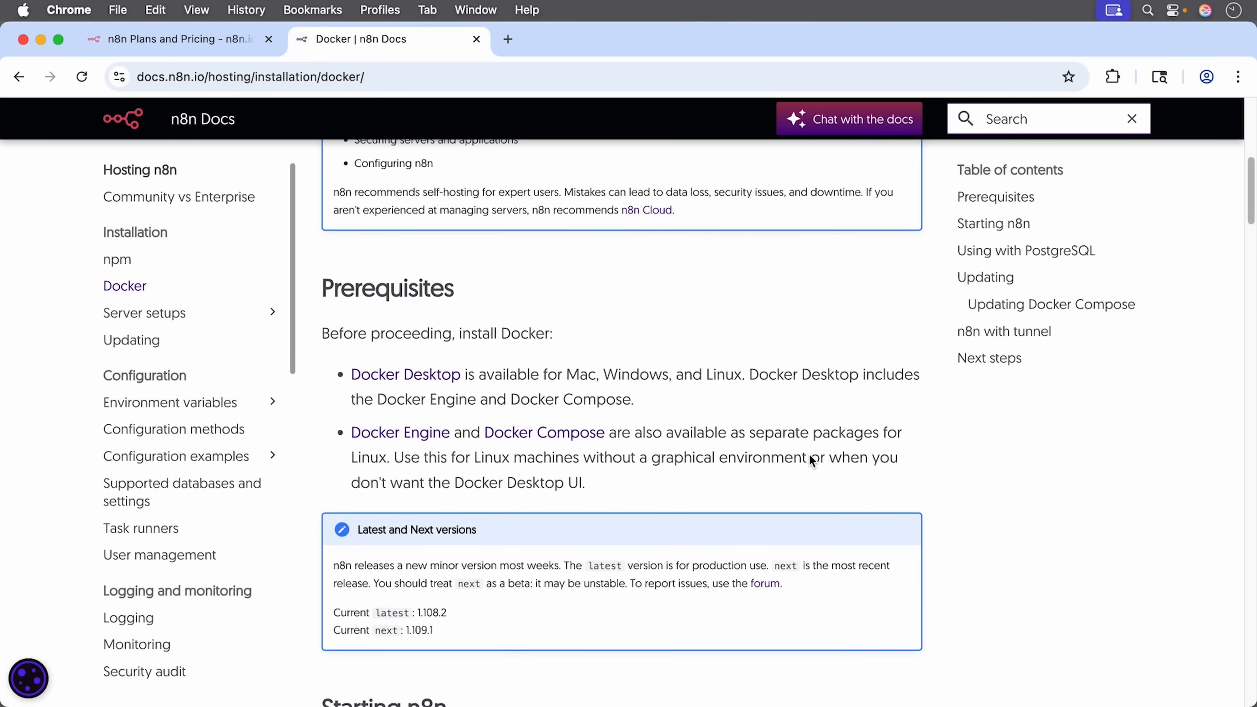
pyautogui.scroll(-6, 810, 455)
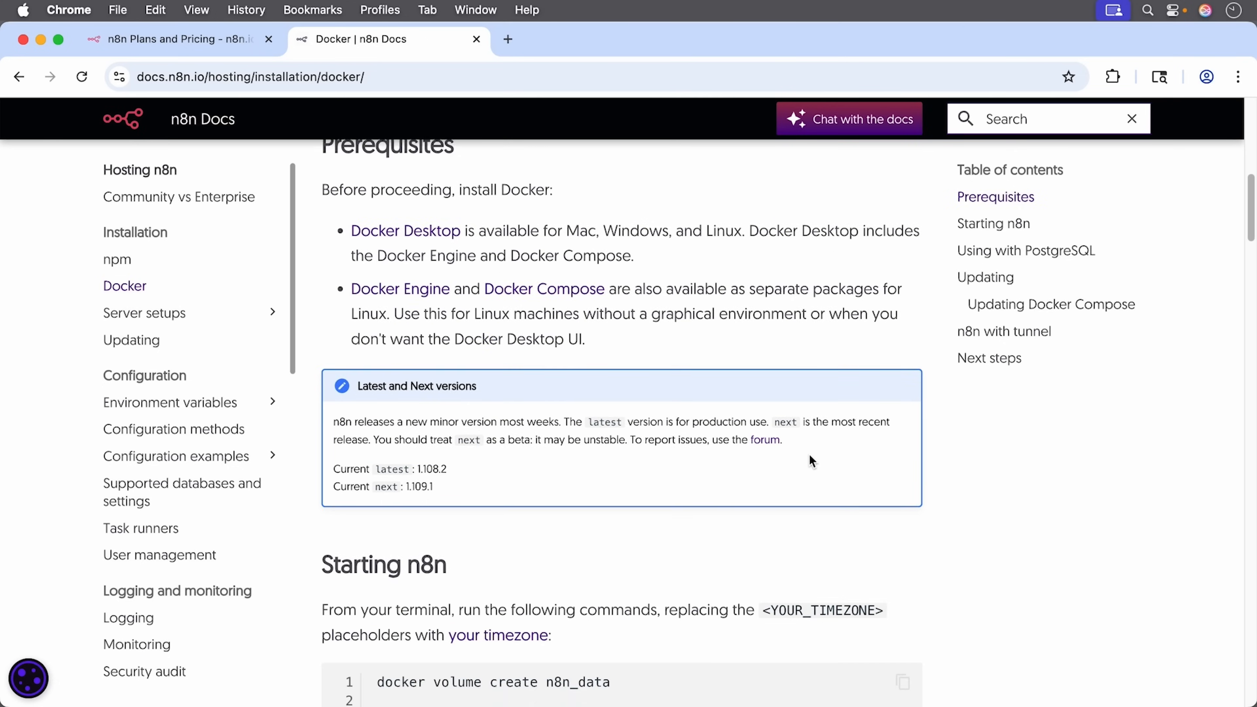
pyautogui.scroll(-4, 810, 456)
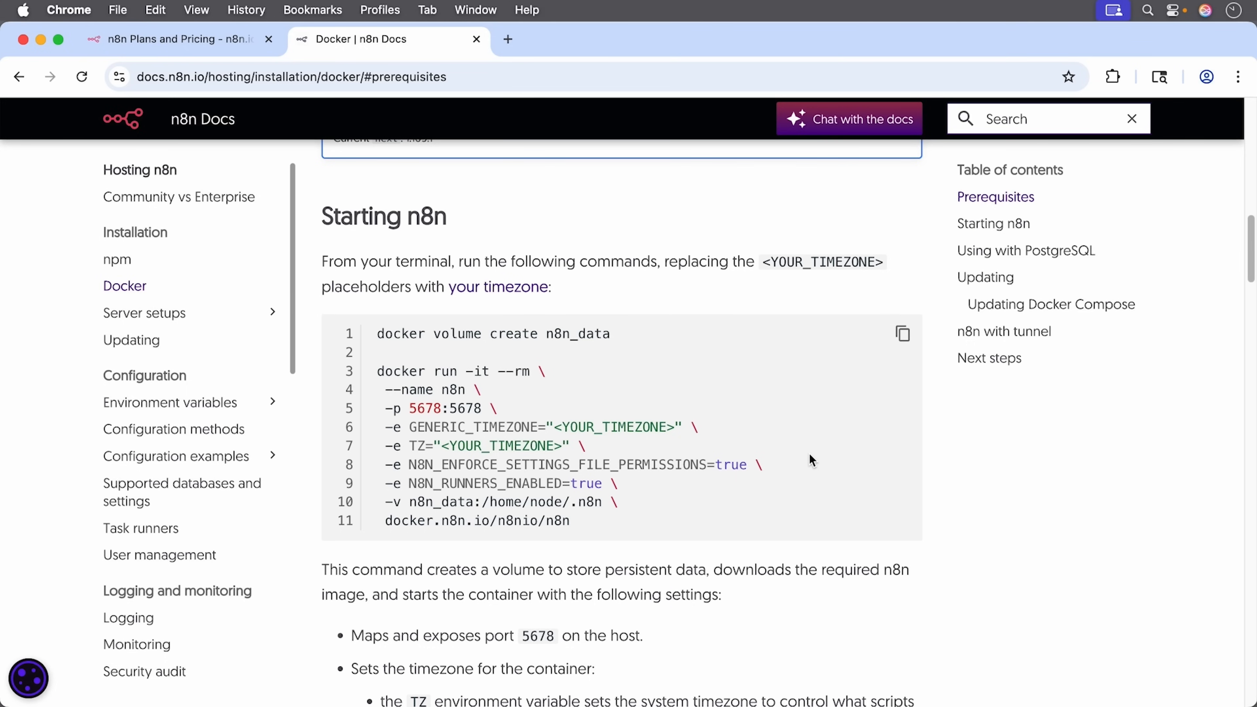
# Step: Open Server setups > Amazon Web Services and scroll to the Configure Postgres sections
pyautogui.click(173, 320)
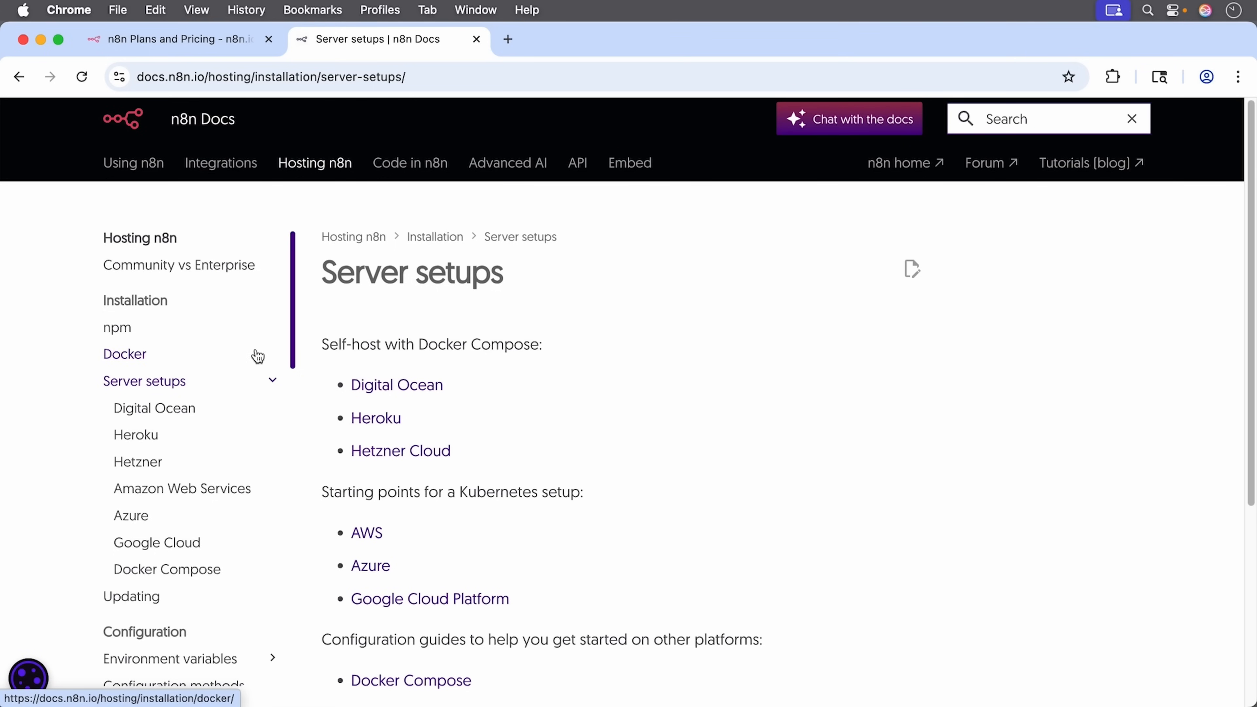
pyautogui.click(200, 489)
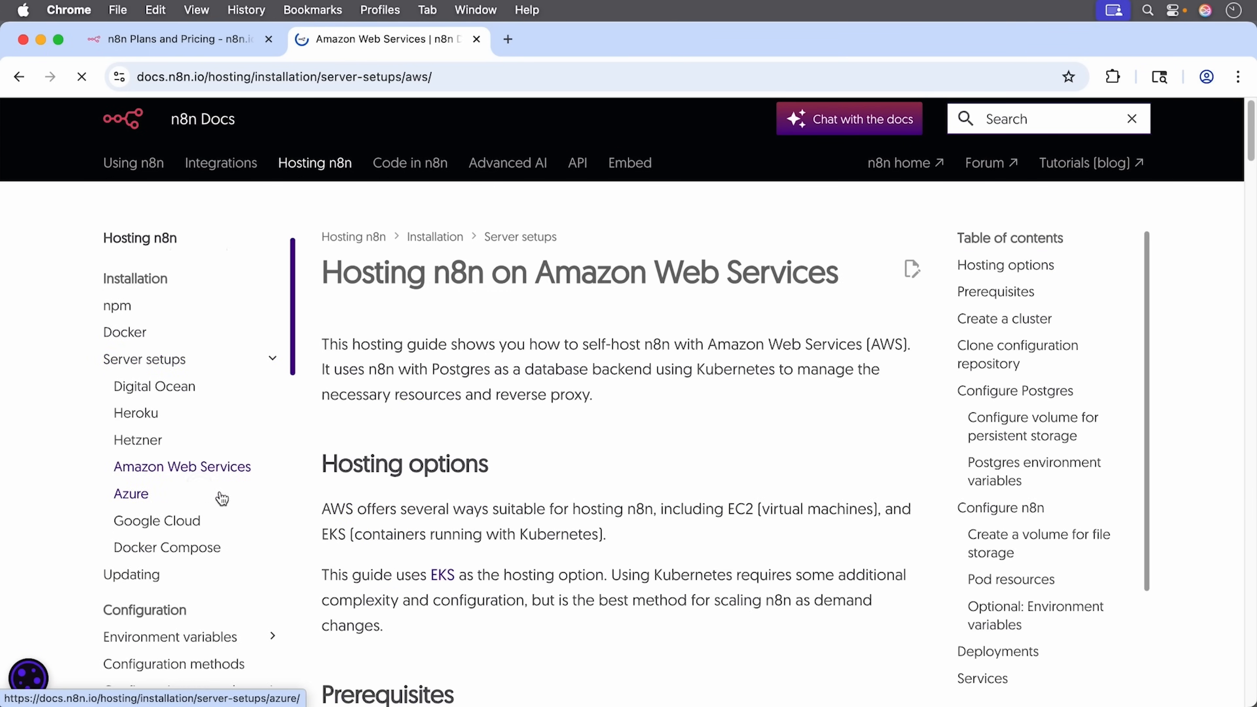
pyautogui.scroll(-6, 725, 508)
pyautogui.scroll(-10, 723, 507)
pyautogui.scroll(-15, 723, 503)
pyautogui.scroll(-8, 724, 507)
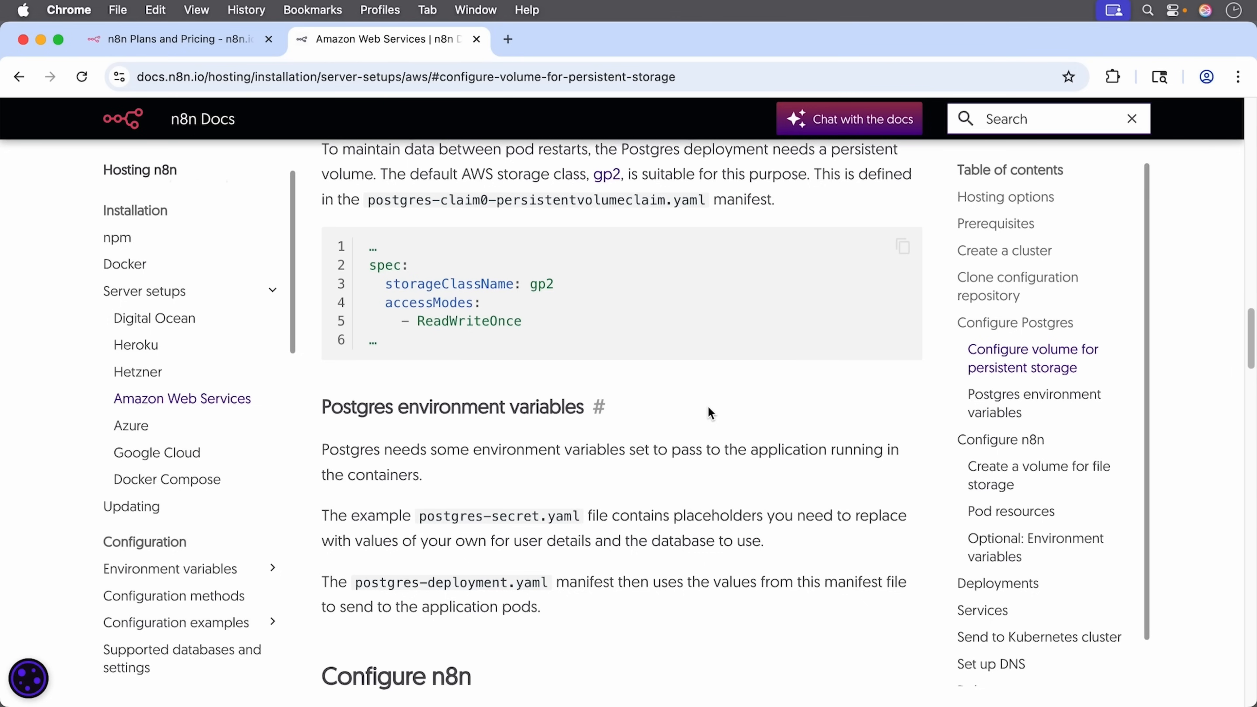
# Step: Open hostinger.com/startn8n in a new tab and scroll to the KVM 1–KVM 8 VPS plans
pyautogui.press('super+t')
pyautogui.write('hostinger.com/startn8n')
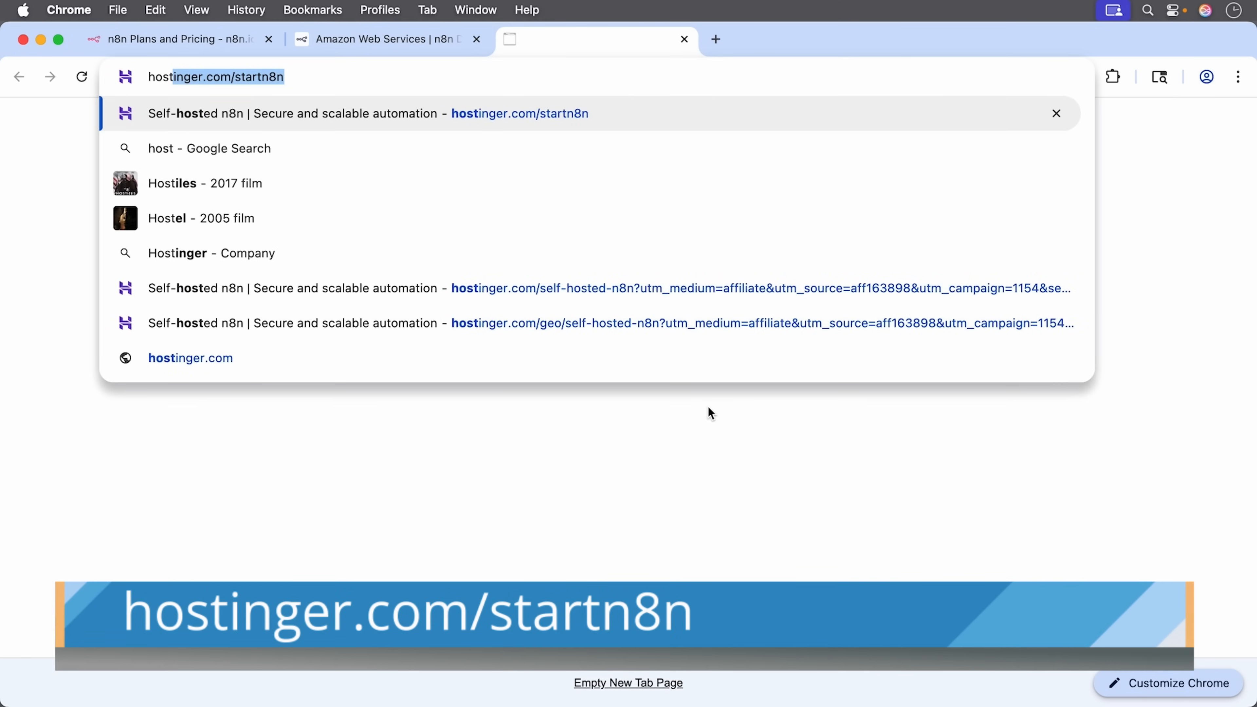
pyautogui.press('Return')
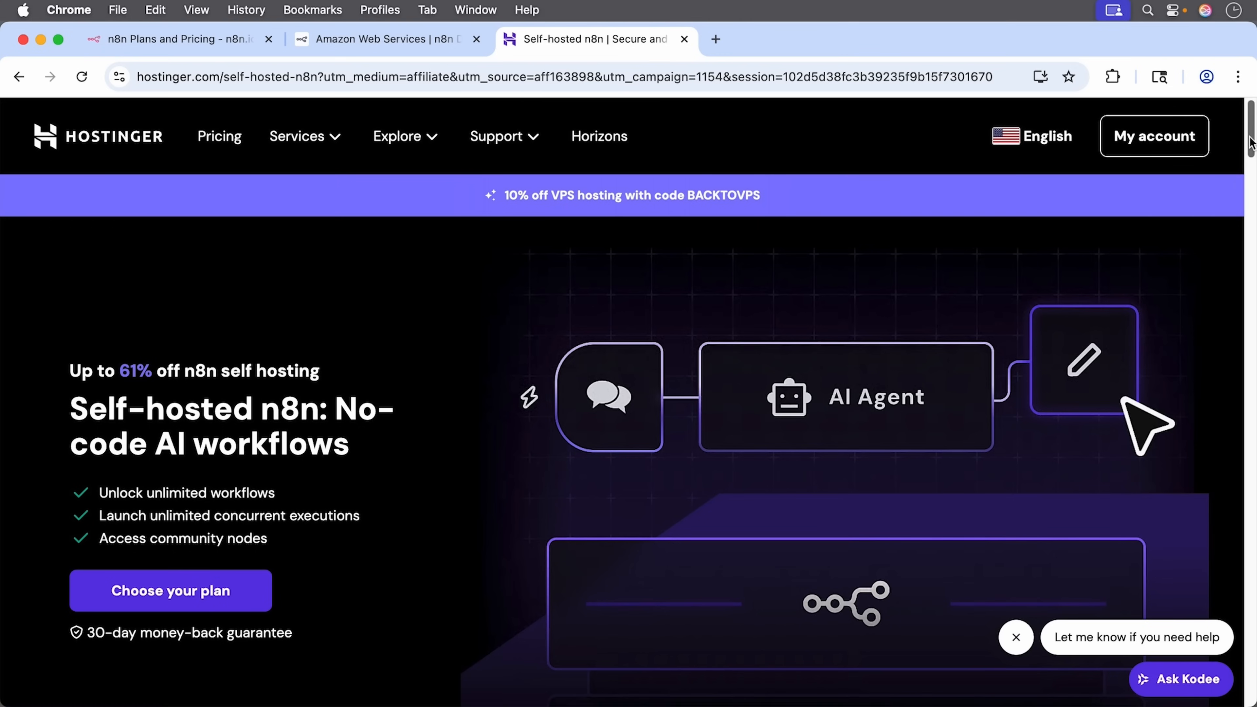
pyautogui.moveTo(1250, 144); pyautogui.dragTo(1253, 209)
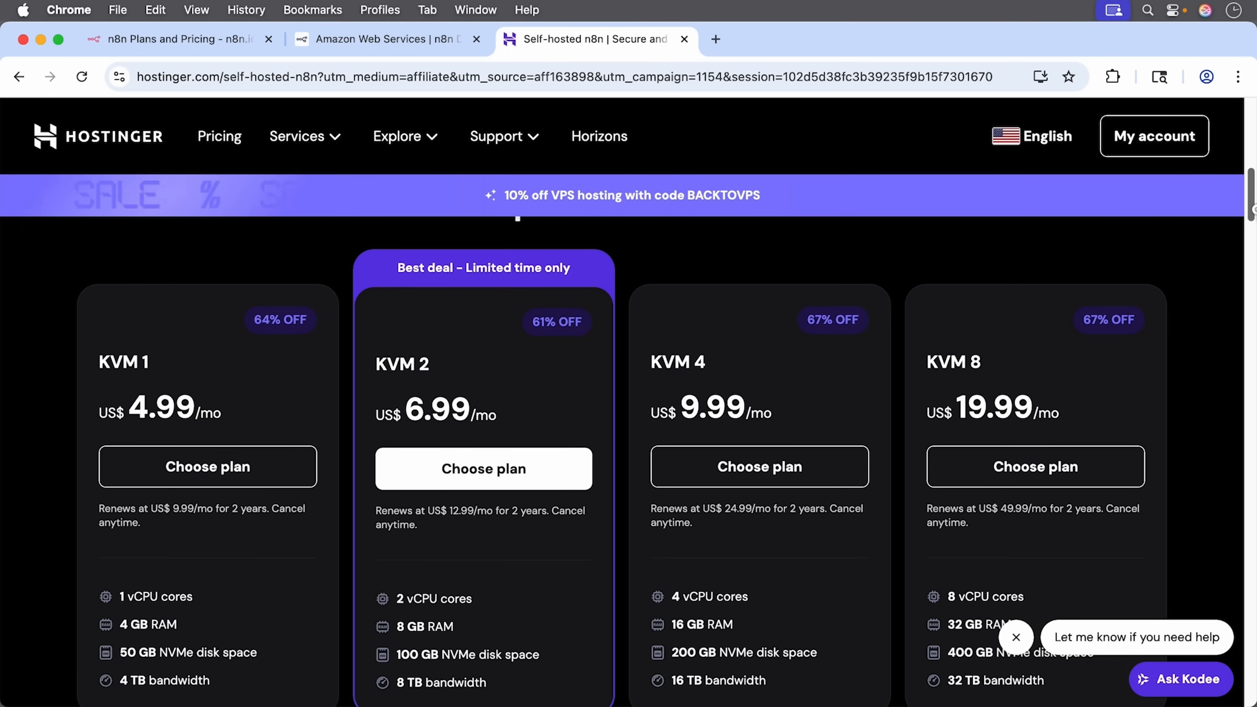
pyautogui.moveTo(1254, 209); pyautogui.dragTo(1254, 213)
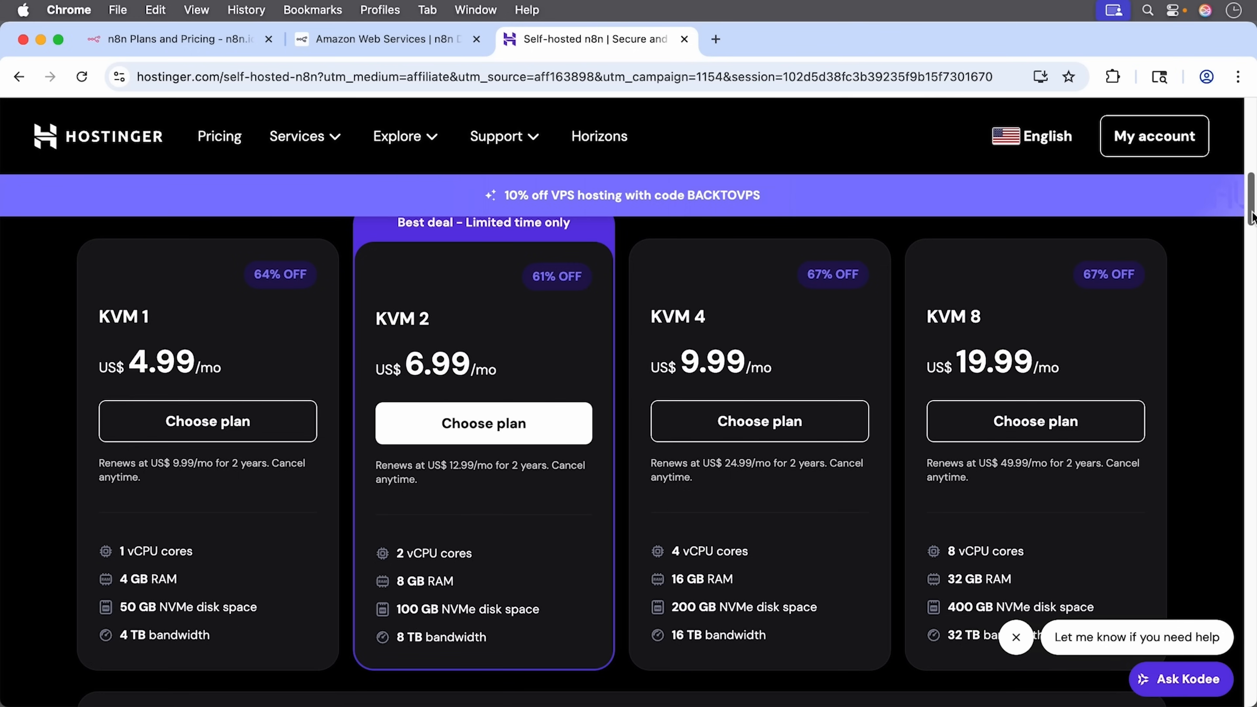
pyautogui.scroll(-5, 629, 445)
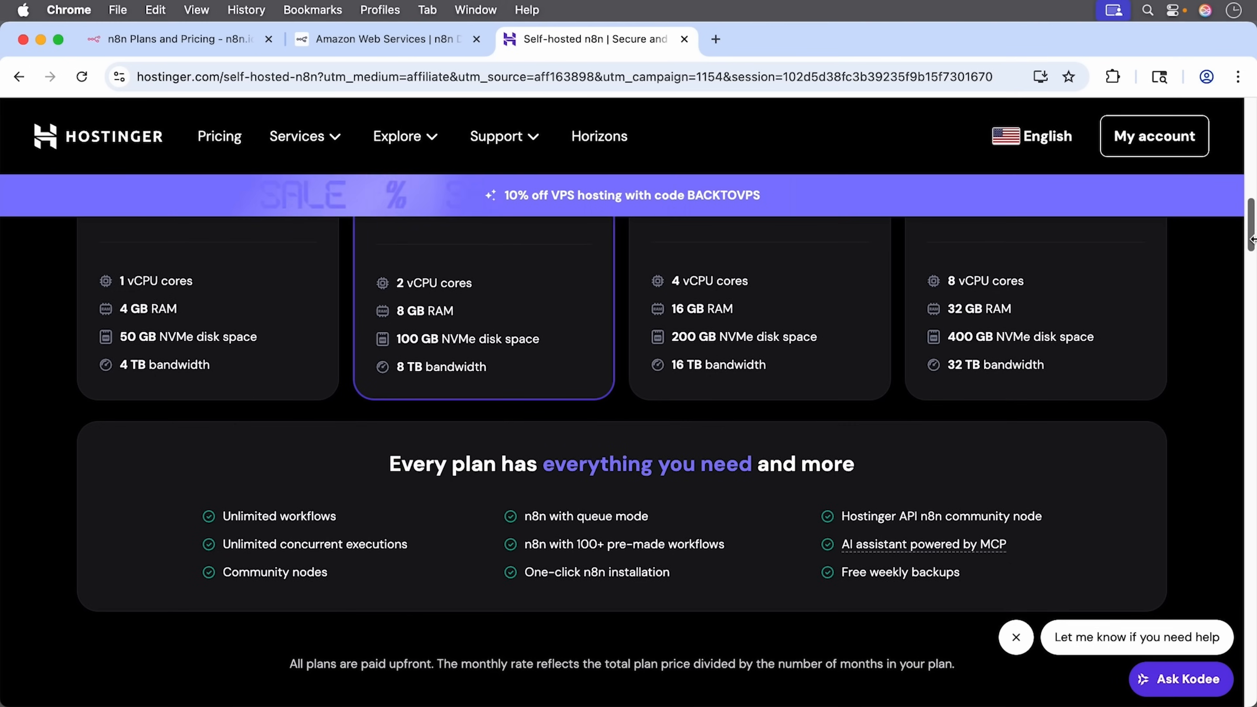
pyautogui.moveTo(1252, 236); pyautogui.dragTo(1252, 213)
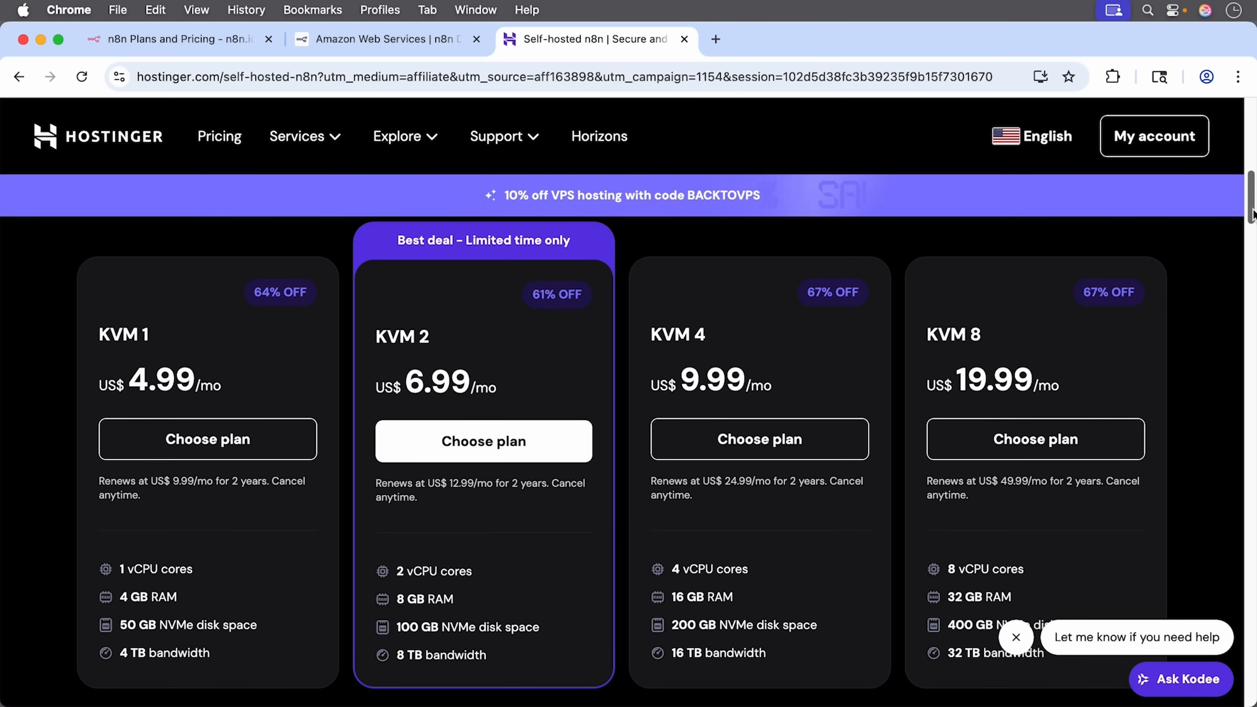
# Step: Choose the KVM 2 plan and apply coupon STARTN8N, dropping the subtotal to US$150.98
pyautogui.click(534, 444)
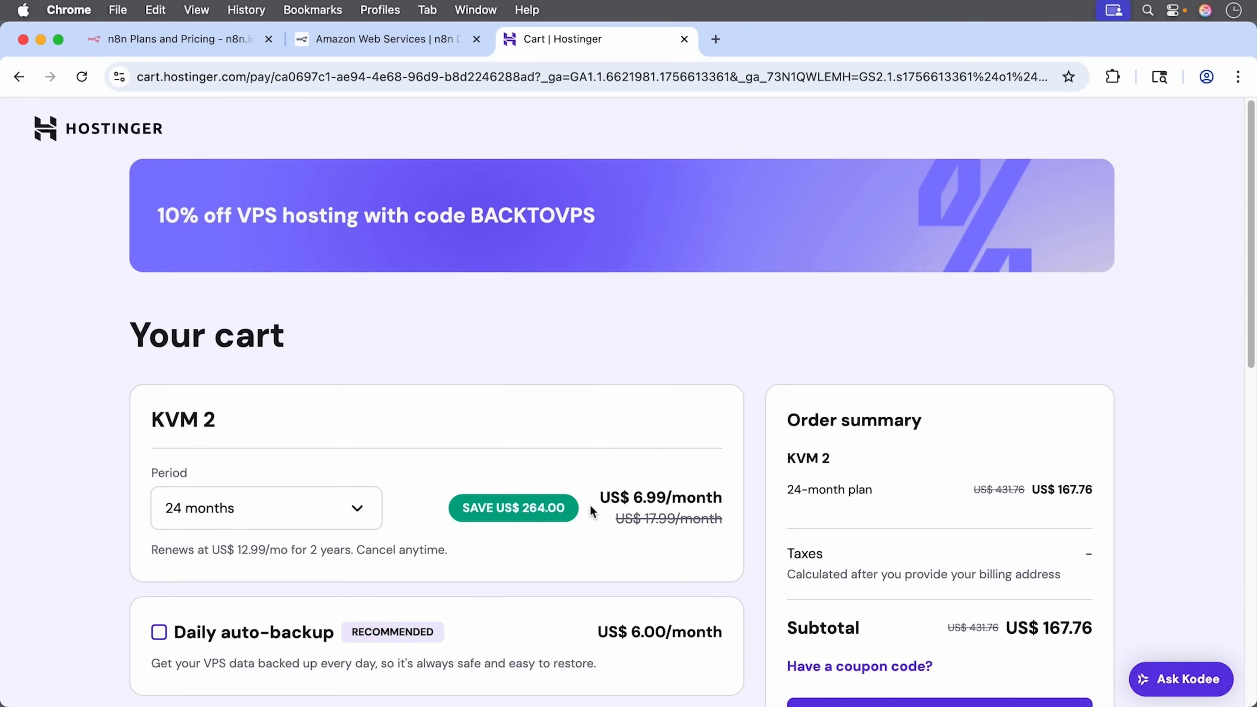
pyautogui.scroll(-5, 601, 500)
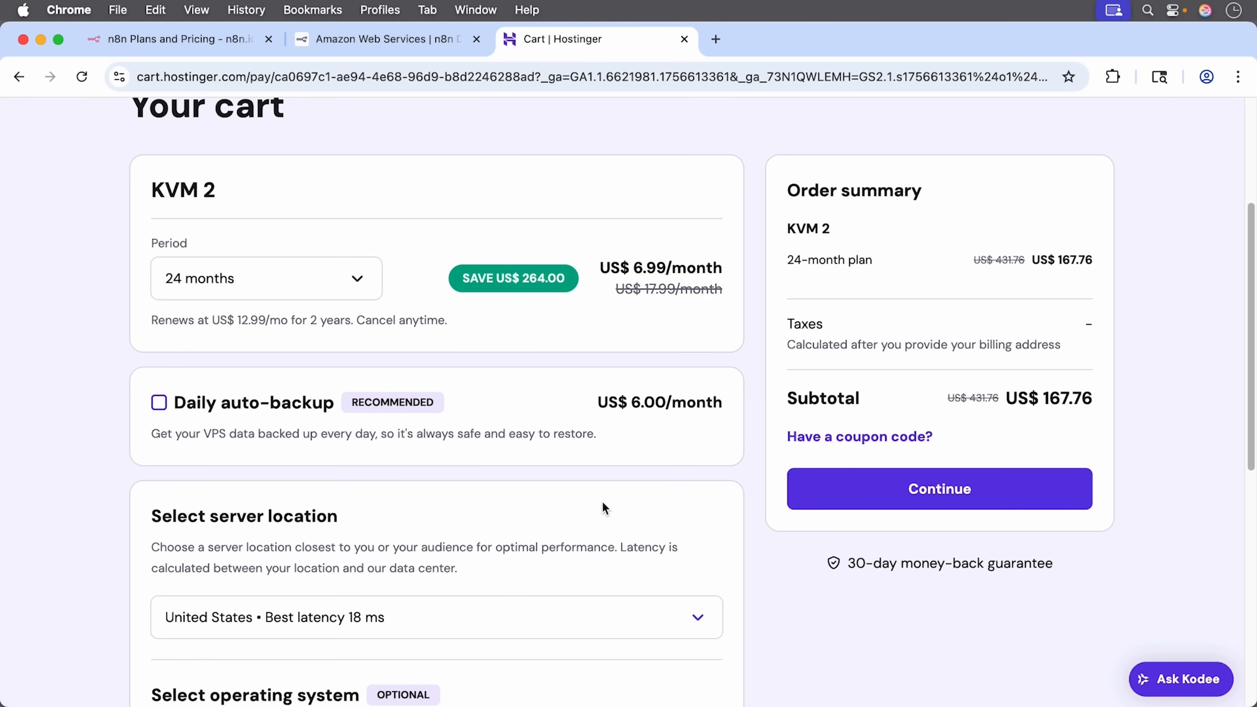
pyautogui.click(850, 437)
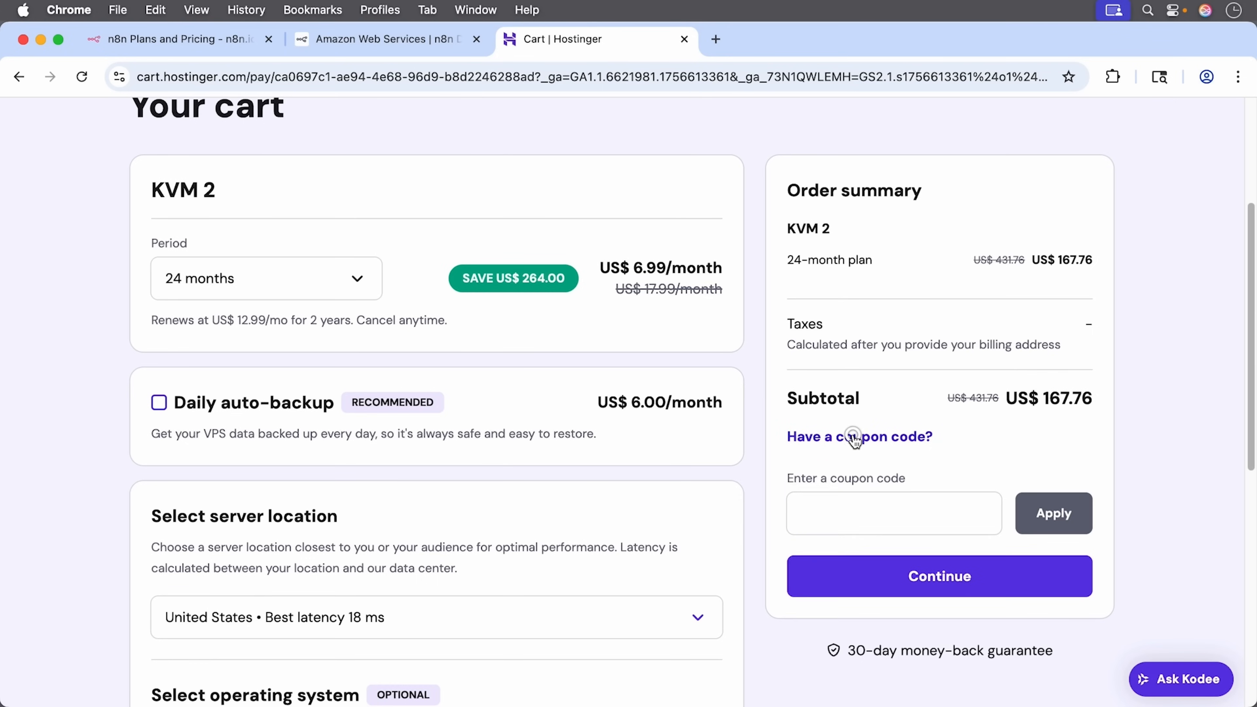
pyautogui.click(883, 511)
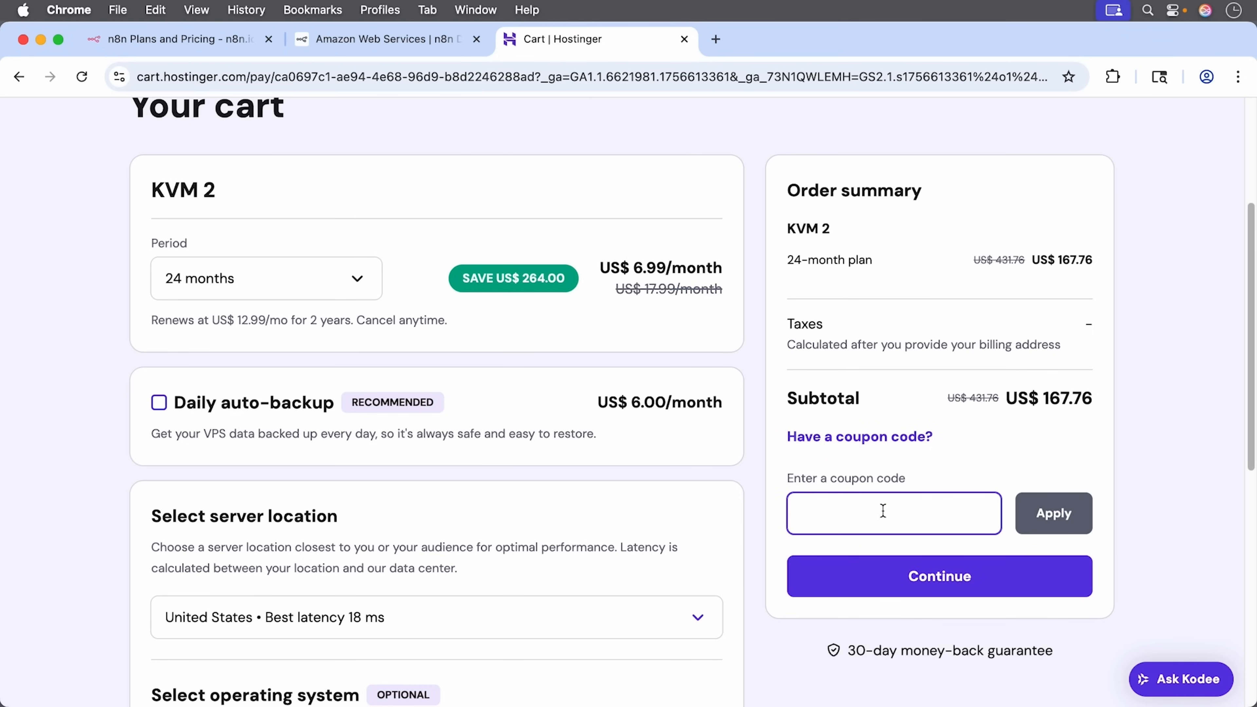
pyautogui.write('STARTN8N')
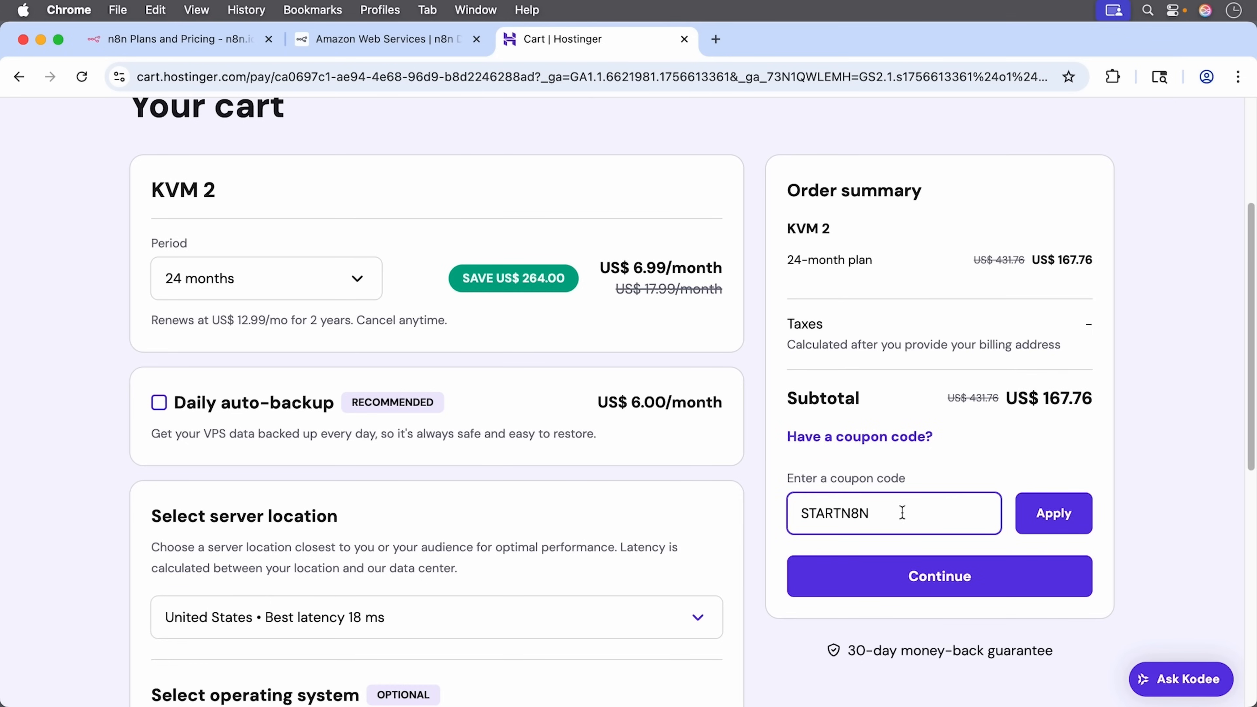
pyautogui.click(1033, 518)
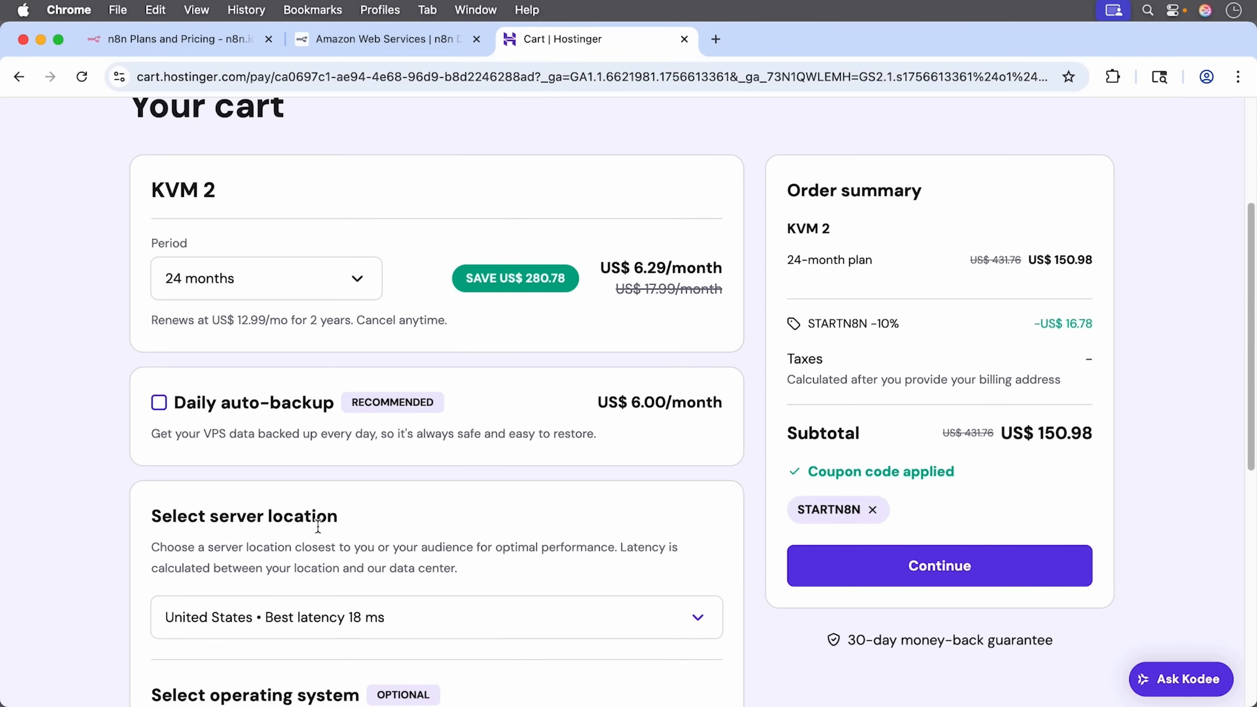
# Step: Scroll down to the server location setting and open its dropdown
pyautogui.scroll(-1, 396, 570)
pyautogui.scroll(-1, 397, 568)
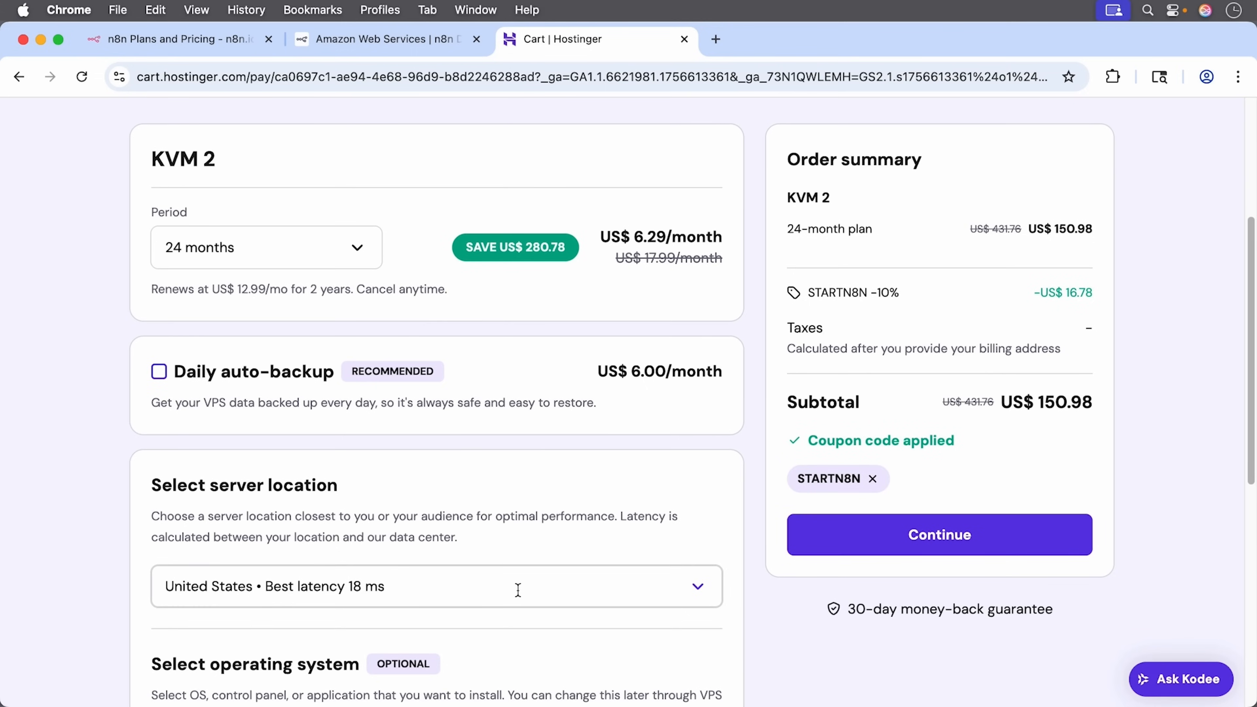
pyautogui.scroll(-5, 519, 590)
pyautogui.click(668, 375)
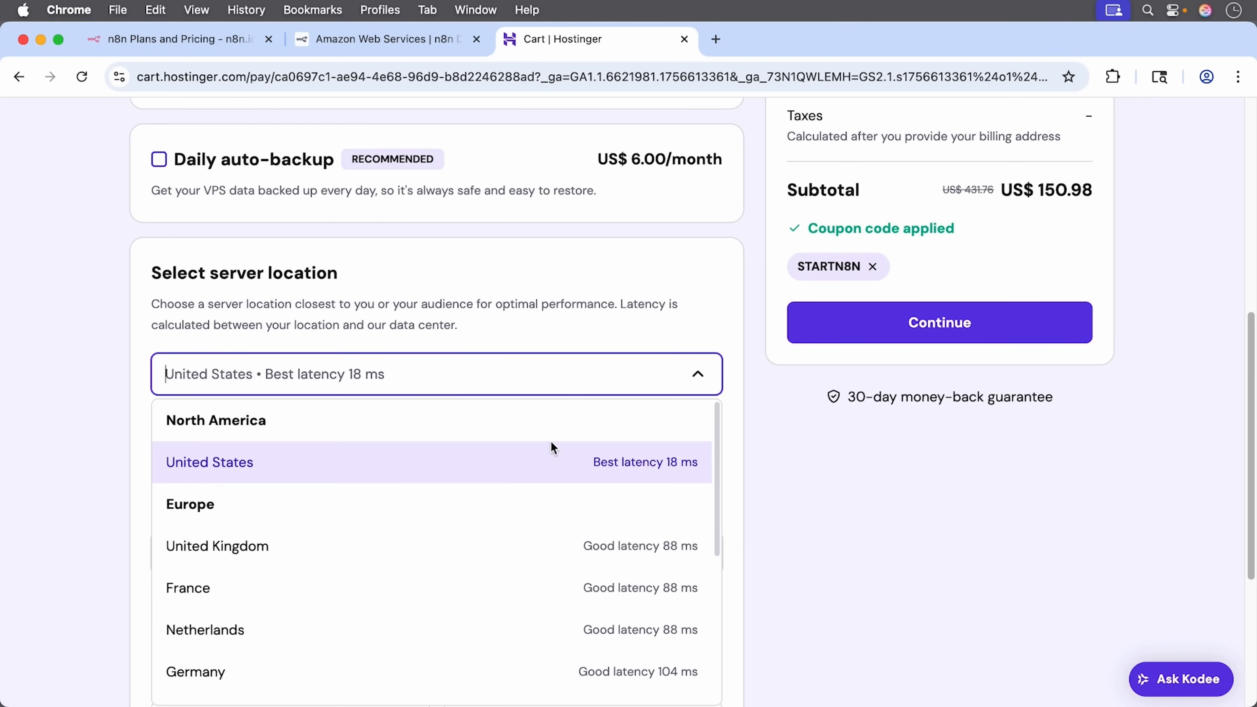
# Step: Keep United States, select the n8n (+100 workflows) application via an 'n8n' search, and continue
pyautogui.click(471, 468)
pyautogui.scroll(-5, 722, 520)
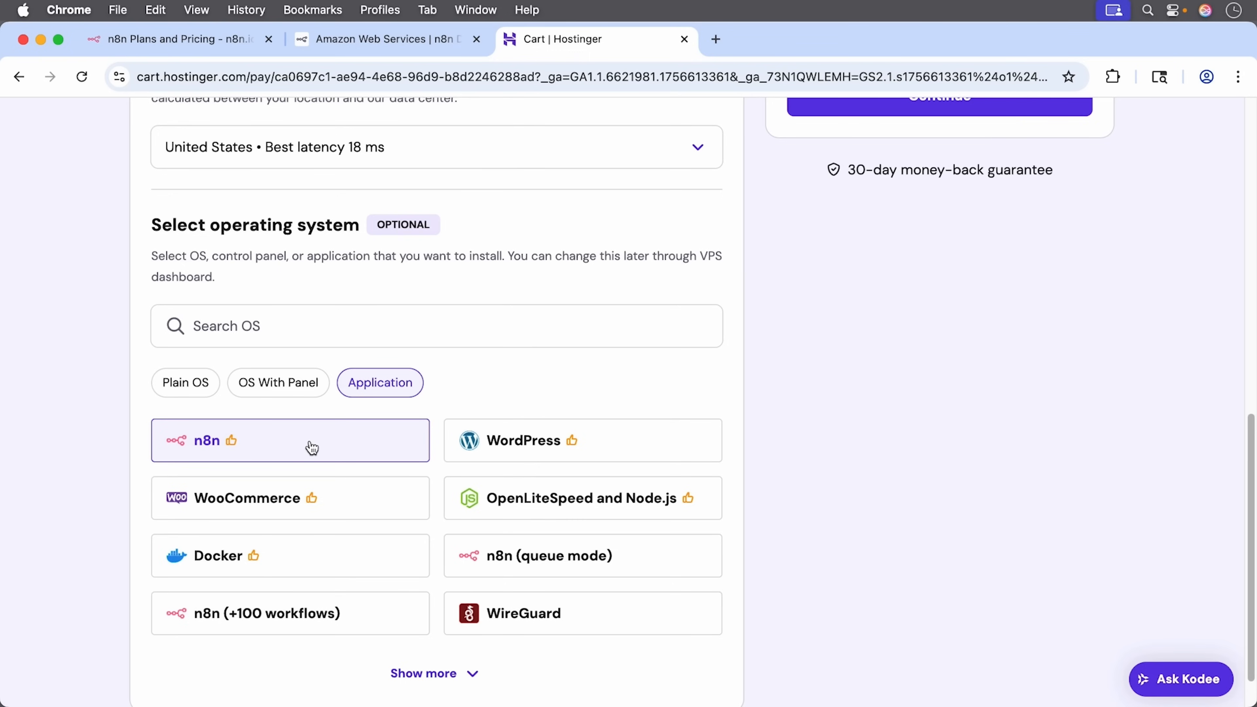
pyautogui.click(263, 328)
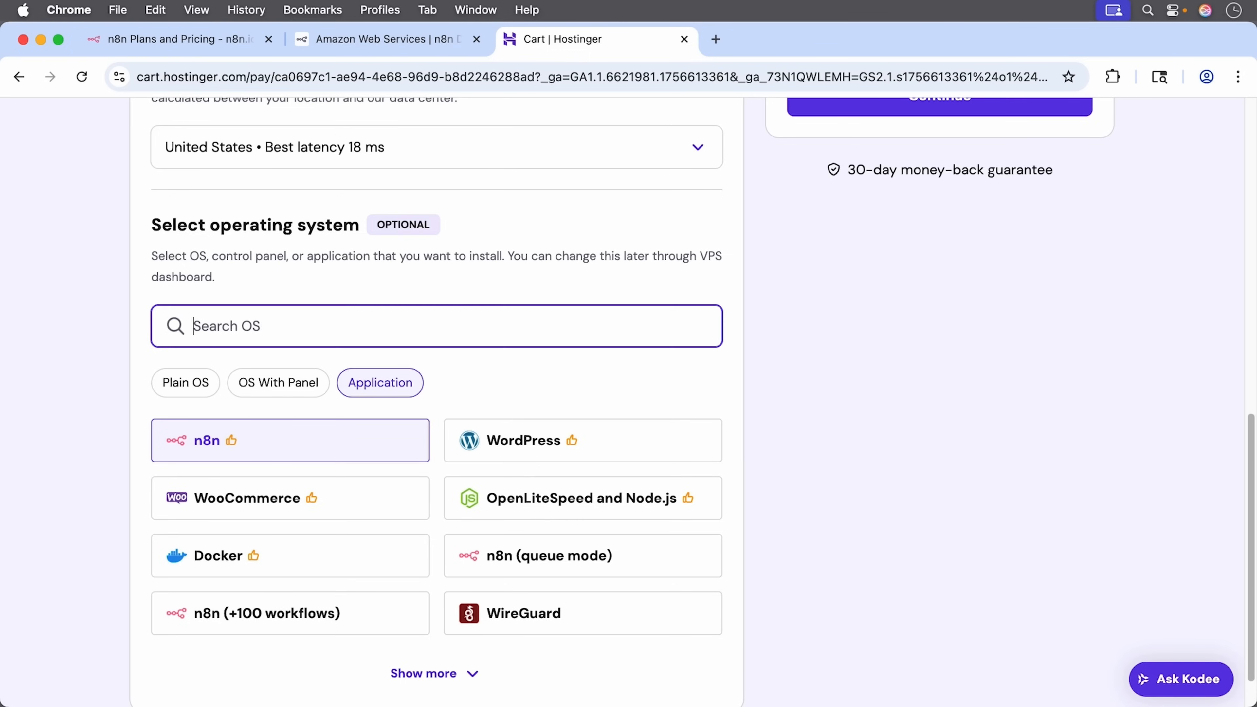
pyautogui.write('n8n')
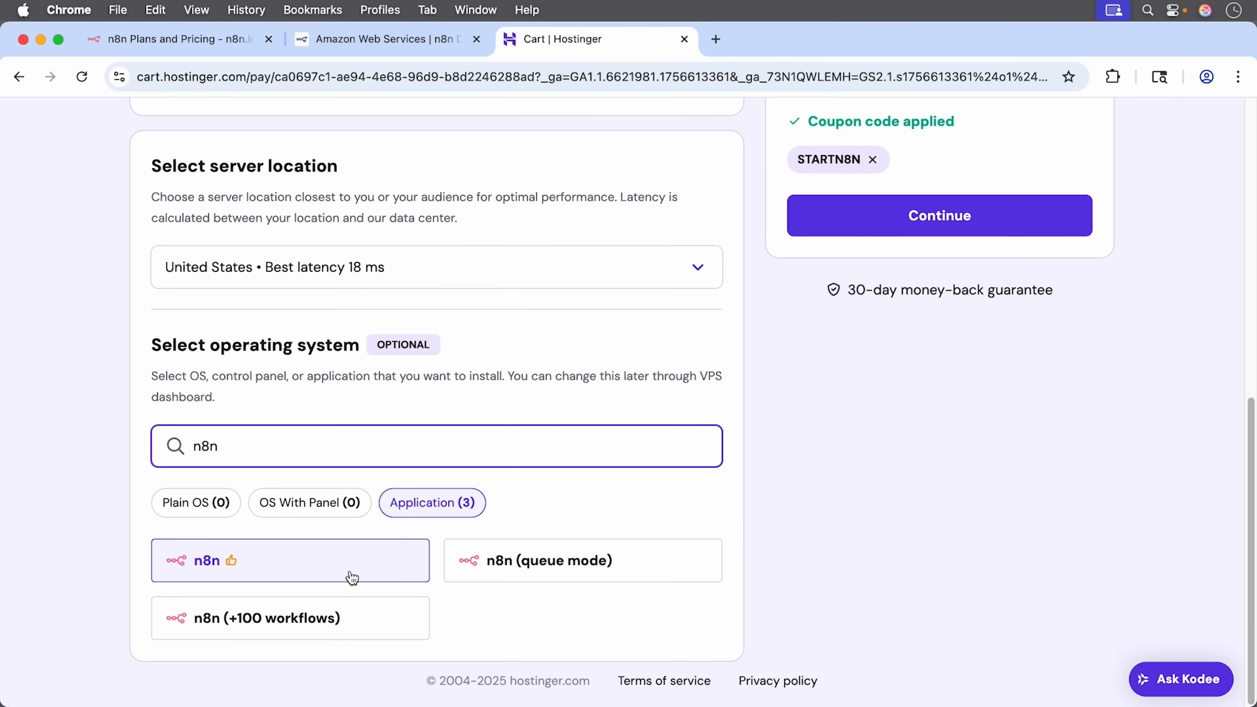
pyautogui.click(371, 622)
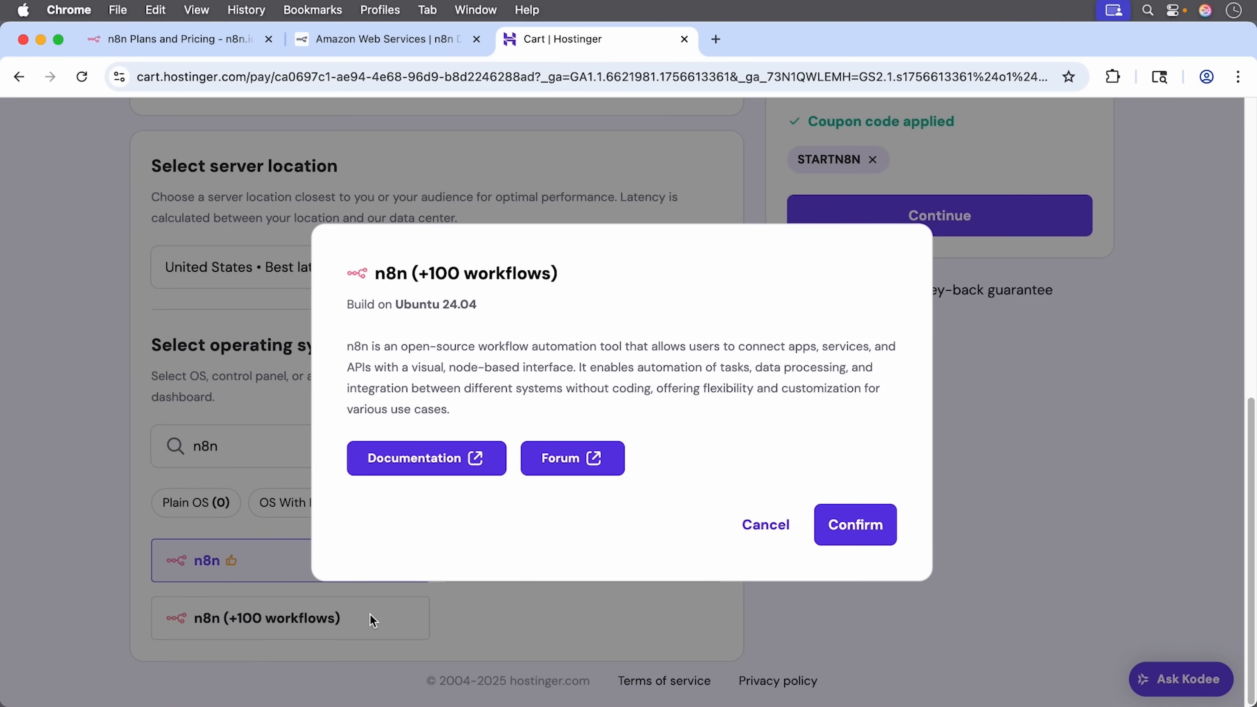
pyautogui.click(861, 530)
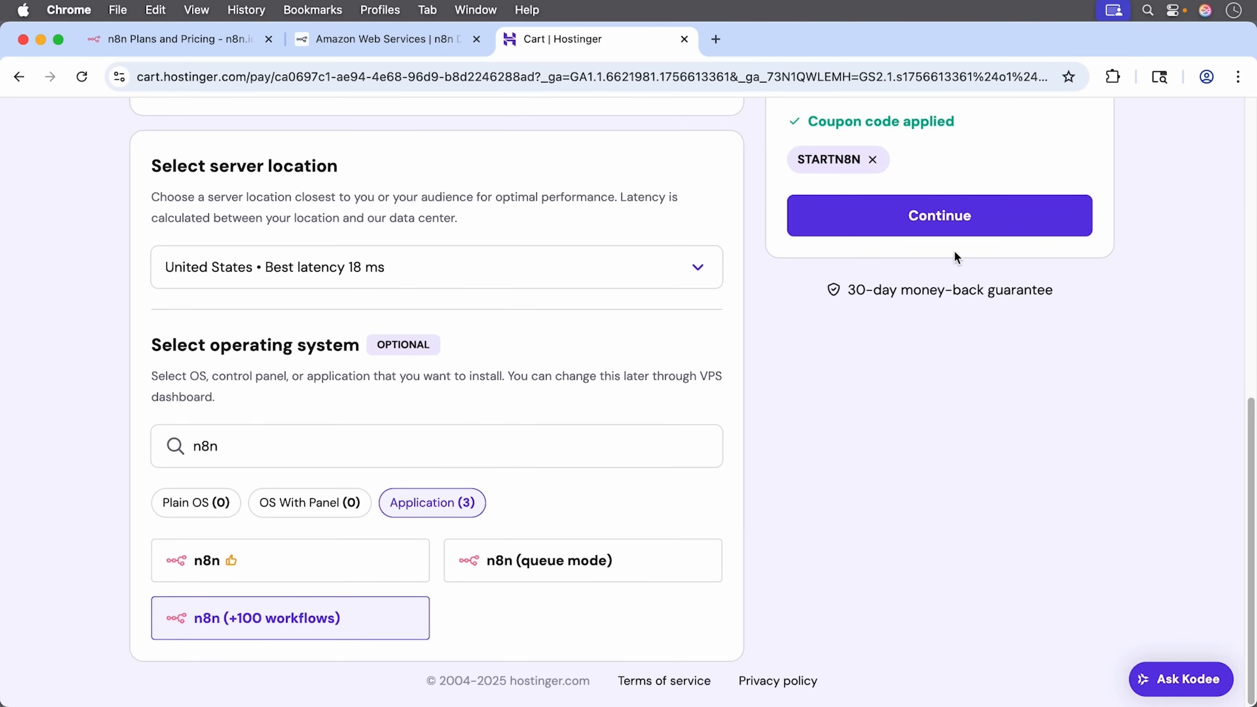
pyautogui.click(940, 221)
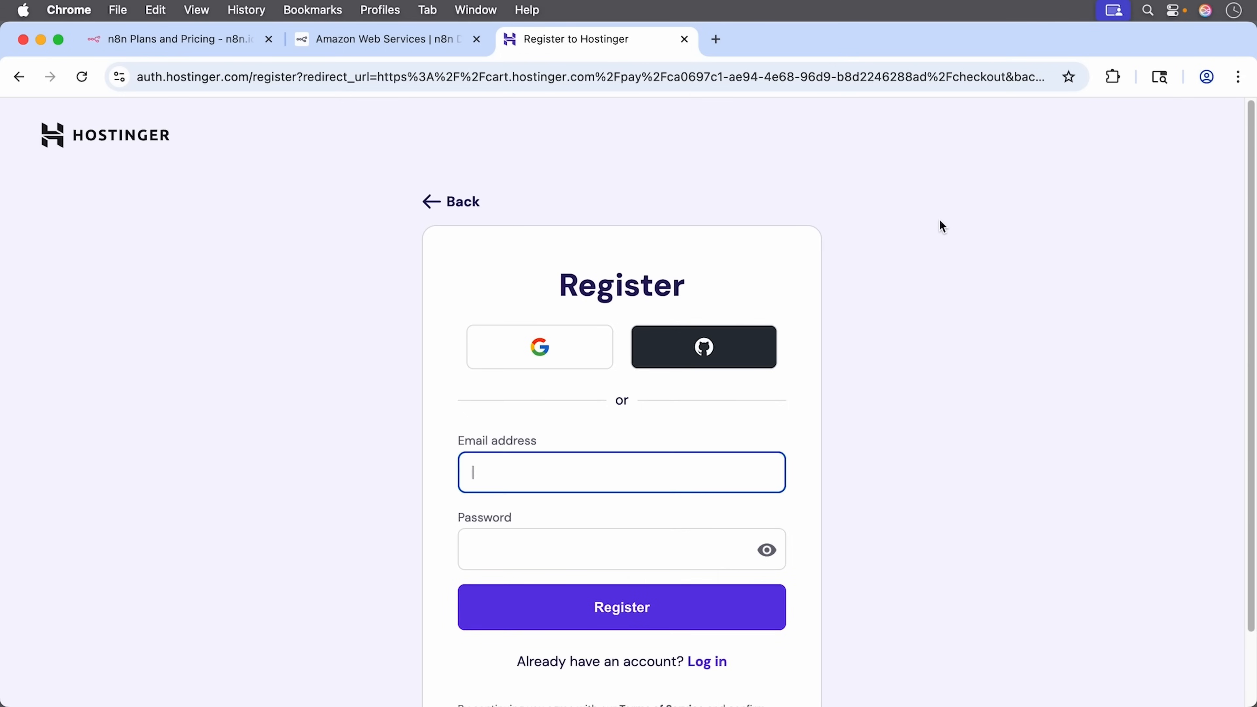
# Step: Enter a strong VPS root password meeting all requirements and submit it
pyautogui.scroll(-1, 994, 264)
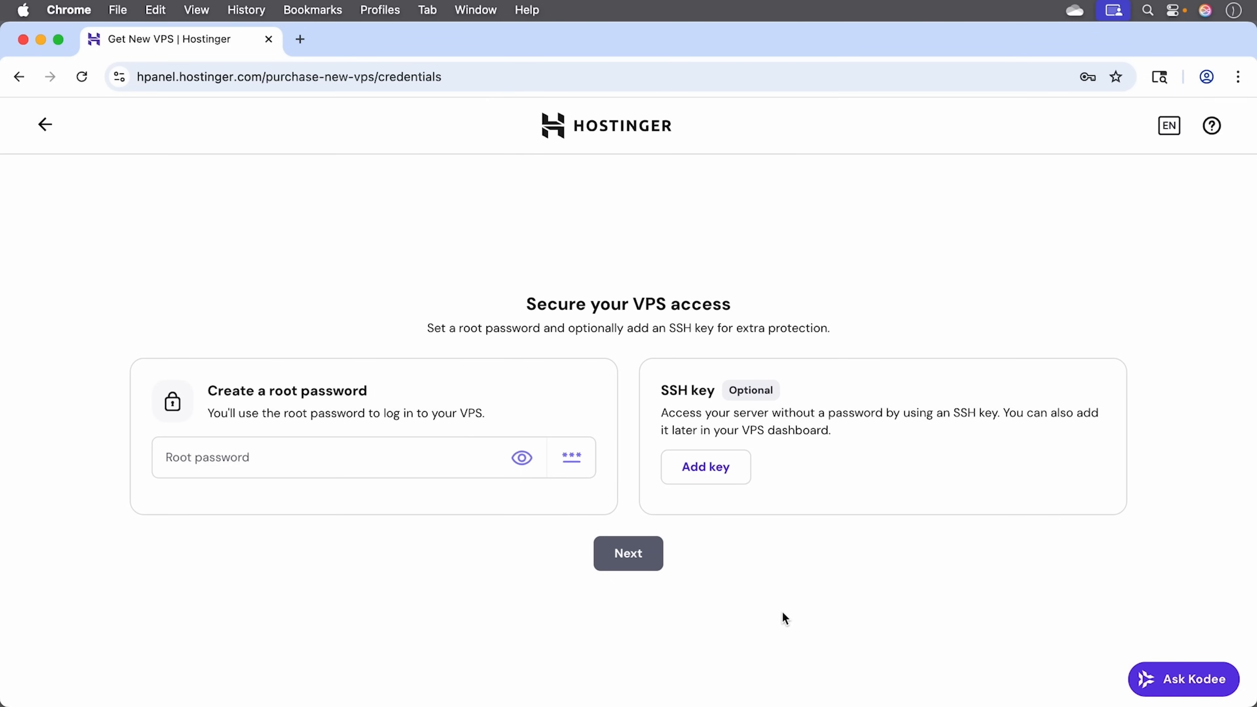
pyautogui.click(366, 458)
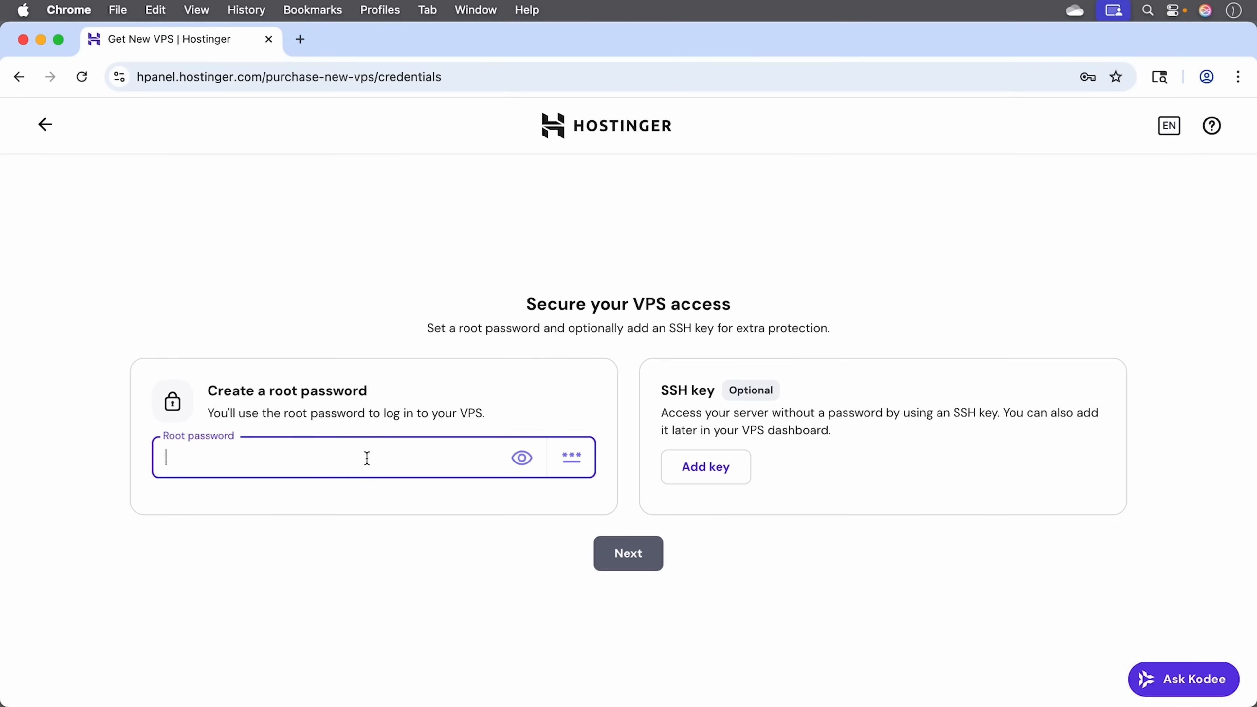
pyautogui.write('••••••••')
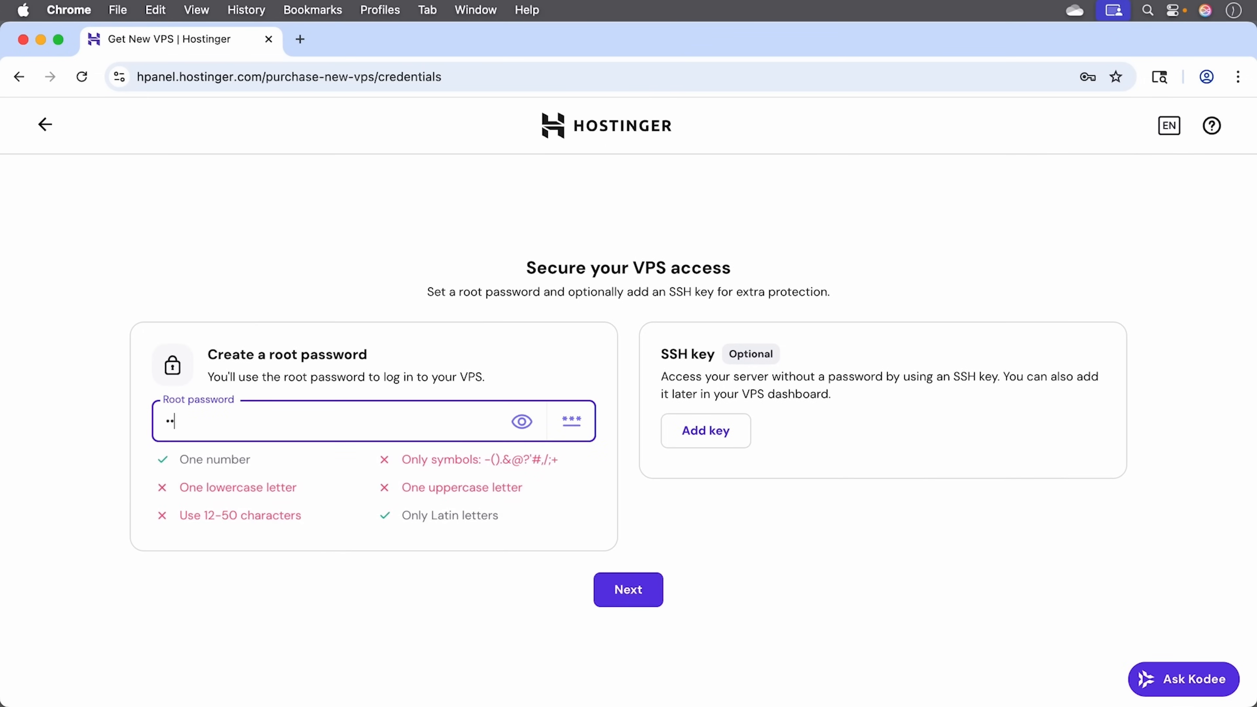
pyautogui.write('••••')
pyautogui.click(652, 593)
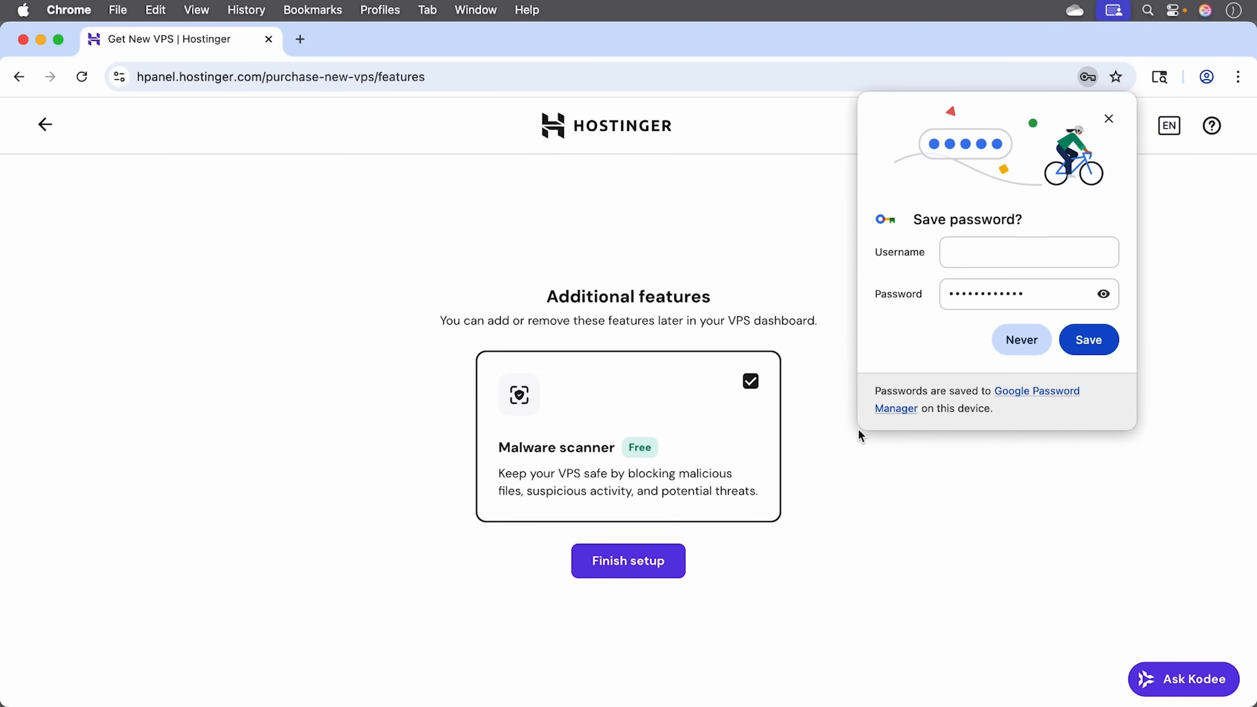
# Step: Dismiss the save-password prompt, finish setup with the malware scanner, and launch n8n from Manage VPS
pyautogui.click(1109, 118)
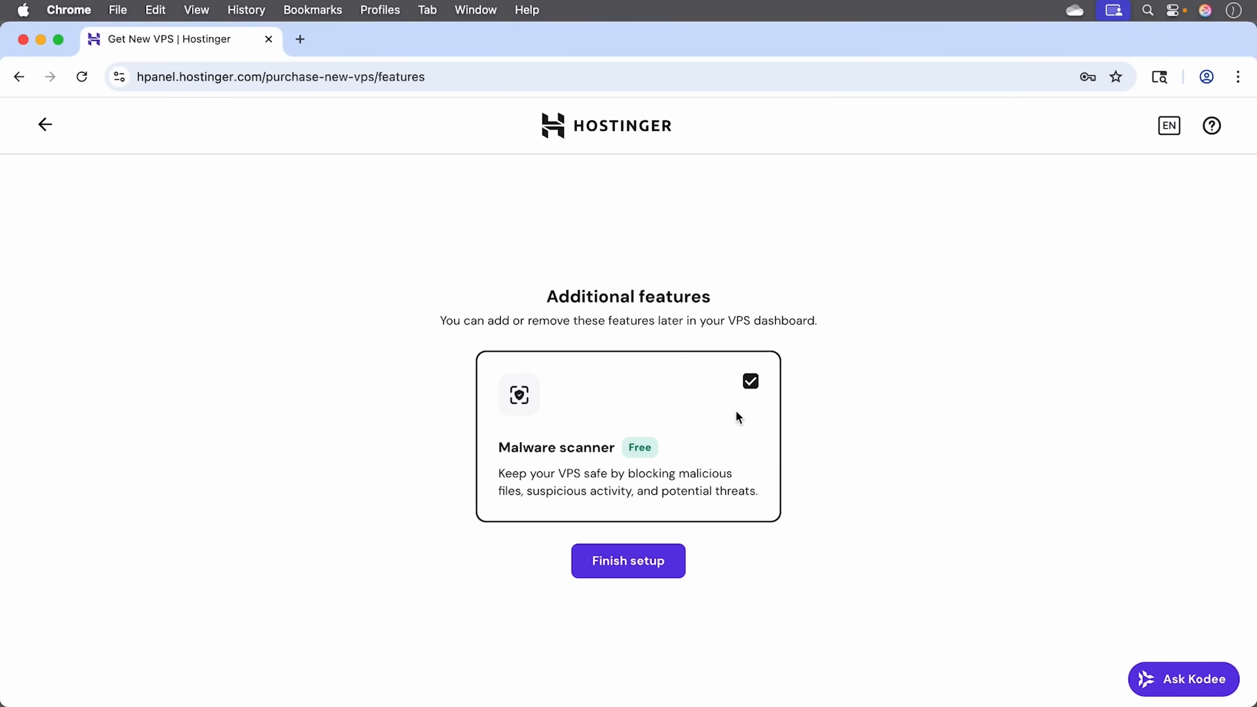
pyautogui.click(606, 565)
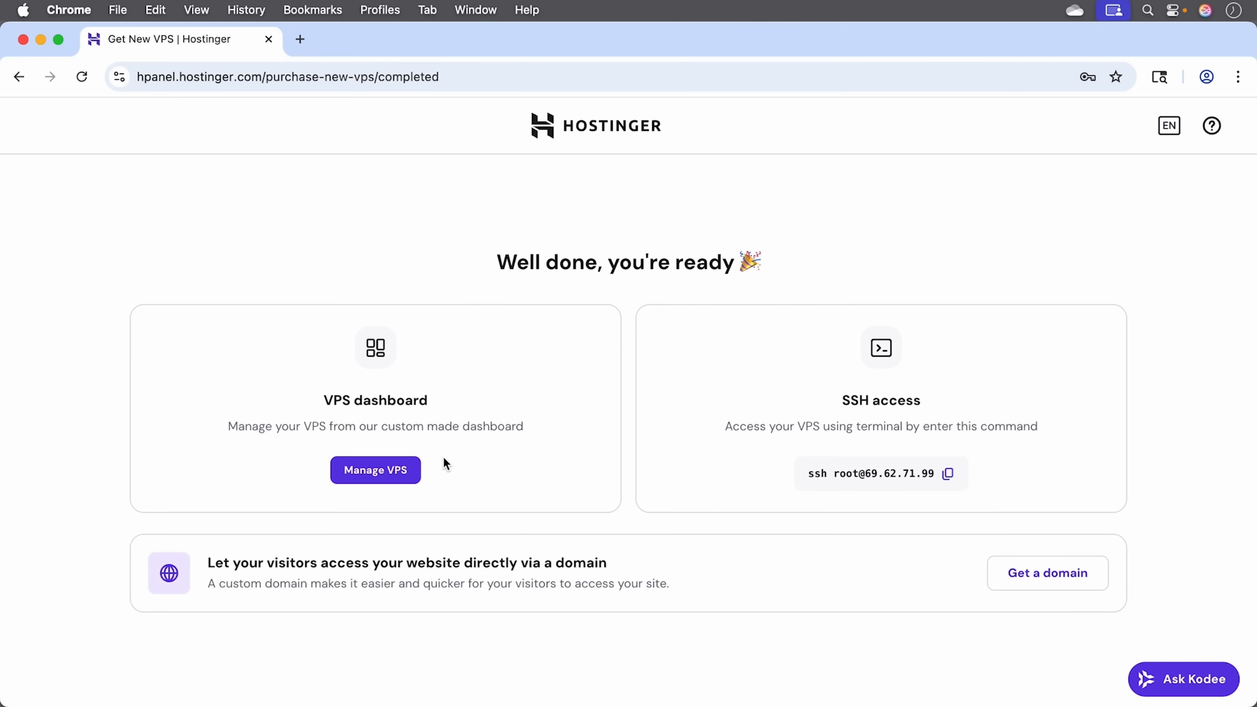
pyautogui.click(400, 469)
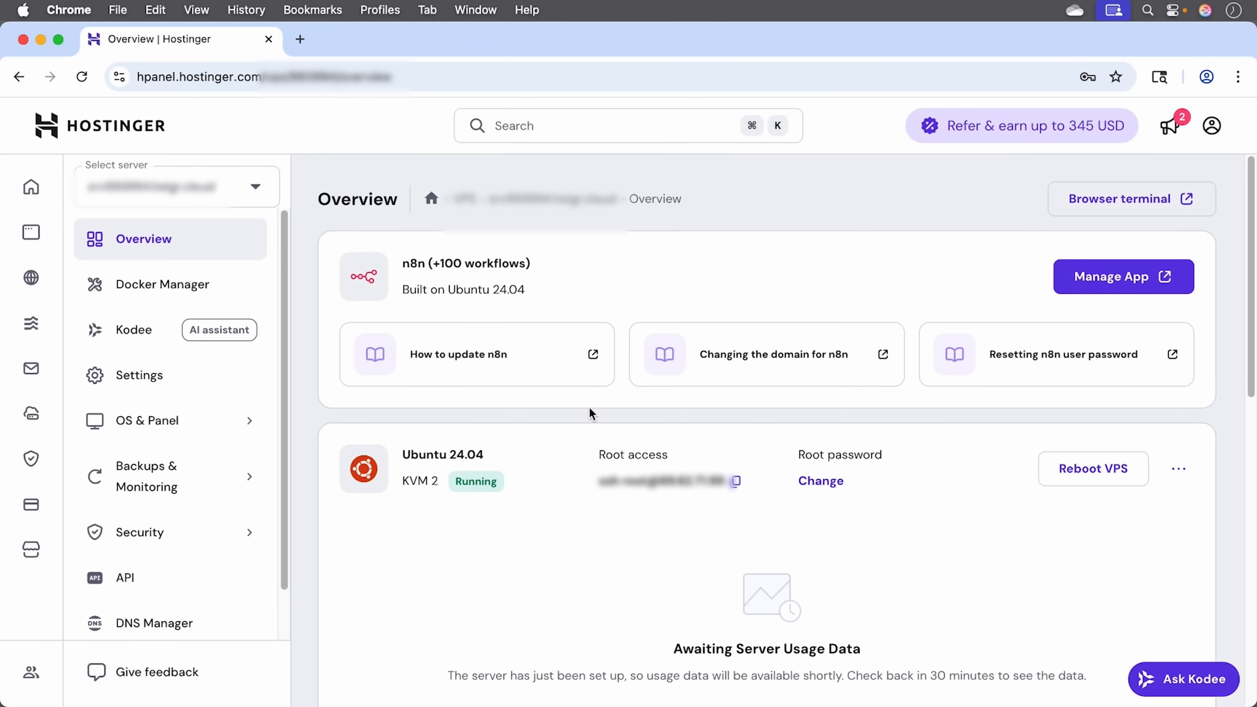
pyautogui.click(1134, 277)
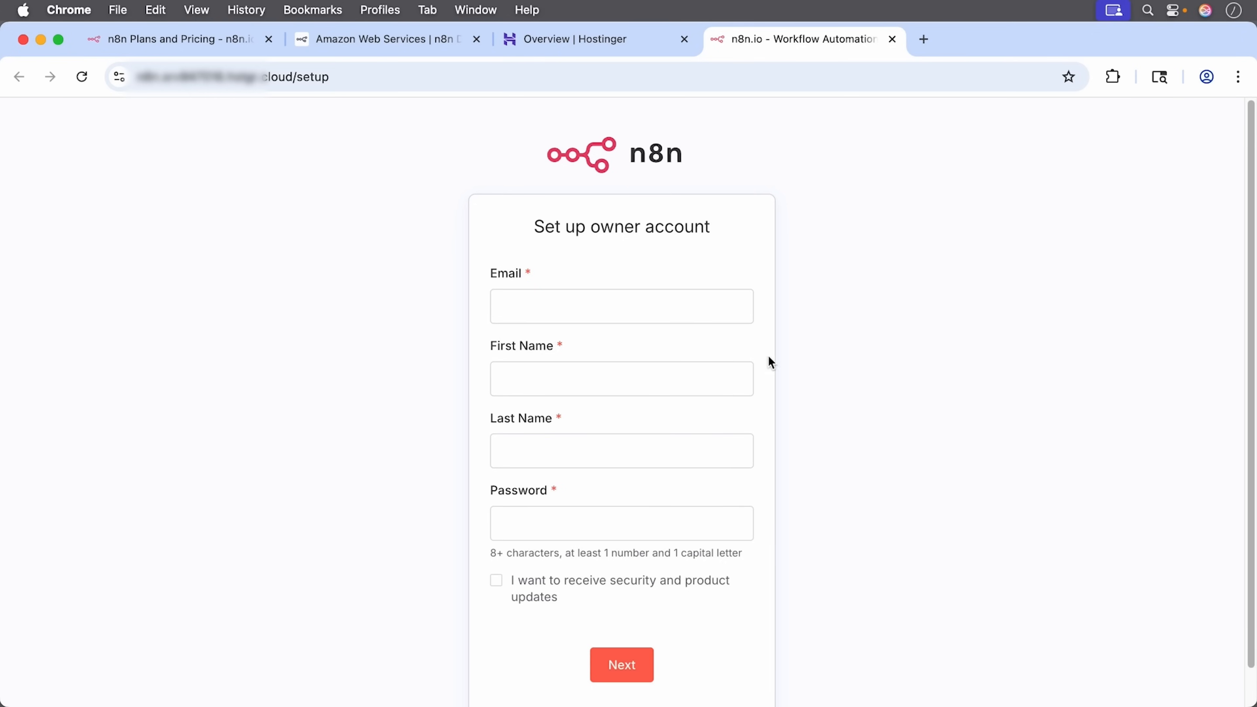
# Step: Create the owner account with the saved e-mail, the owner's first and last name, and a password
pyautogui.click(684, 311)
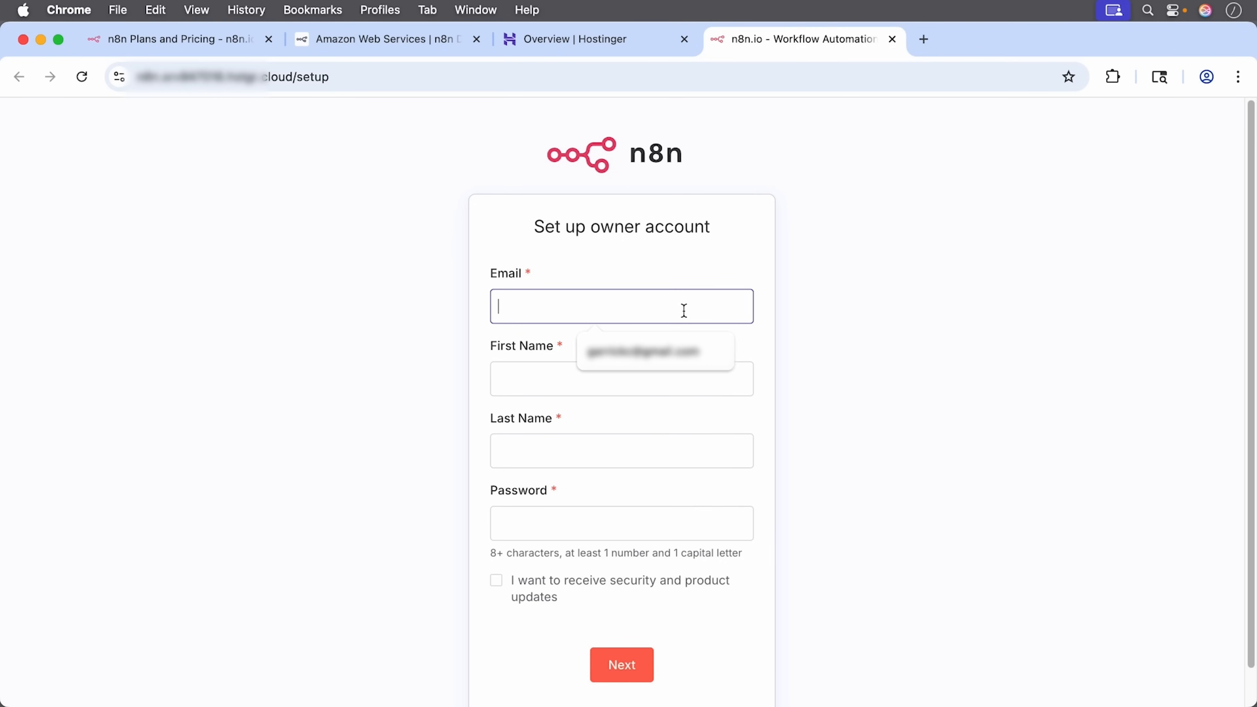
pyautogui.click(638, 352)
pyautogui.click(595, 390)
pyautogui.write('Garrick')
pyautogui.press('Tab')
pyautogui.write('Chow')
pyautogui.press('Tab')
pyautogui.write('•••••••••••••')
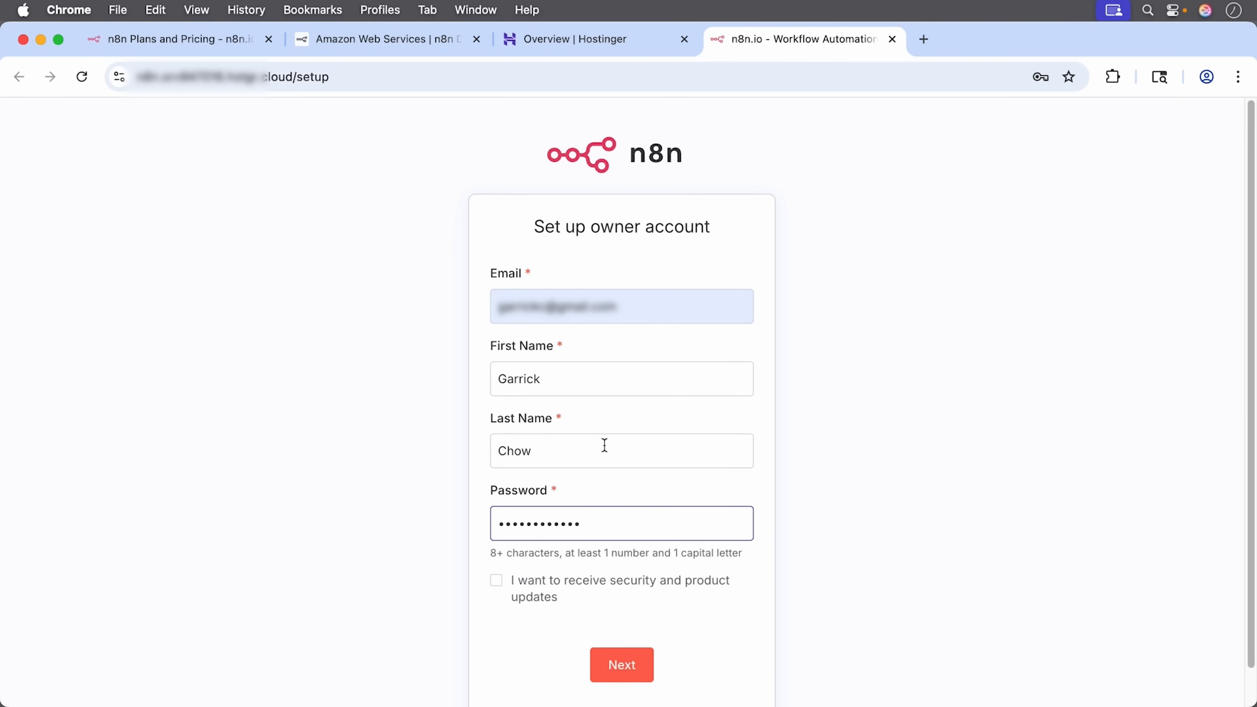
pyautogui.click(617, 668)
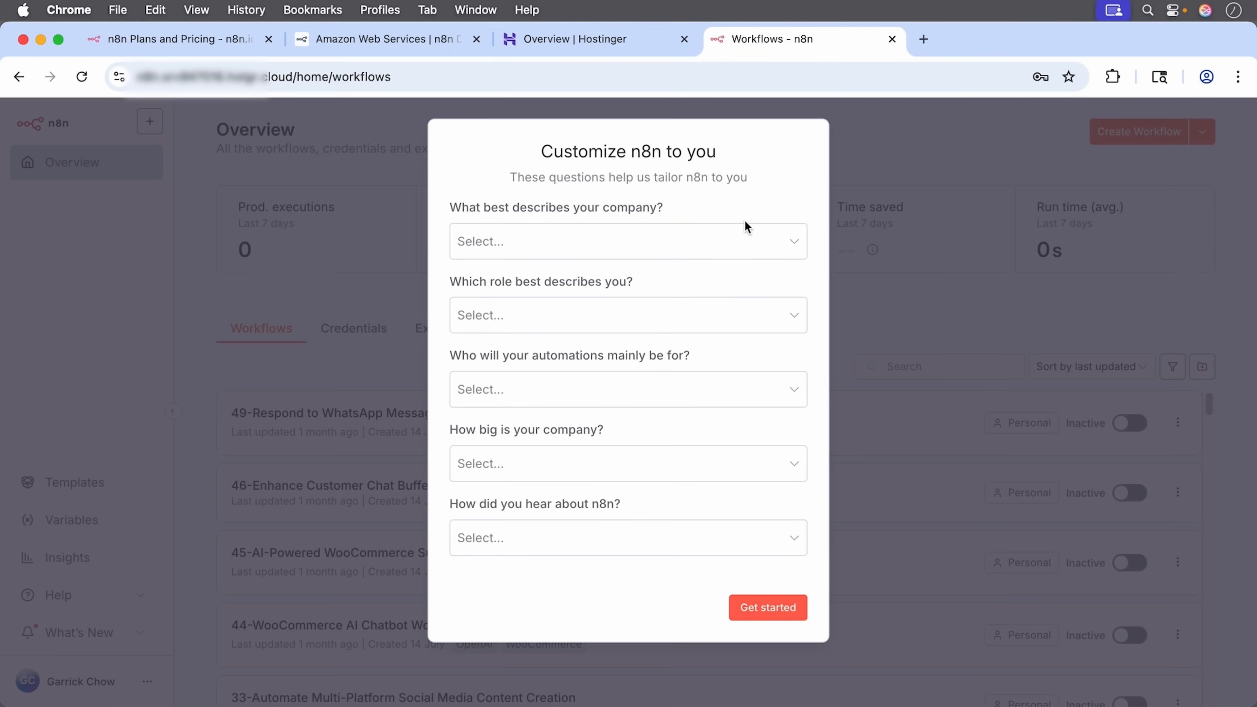
# Step: Answer the survey with Education, Business Owner and Friend / Word of mouth, then request the free license key
pyautogui.click(764, 238)
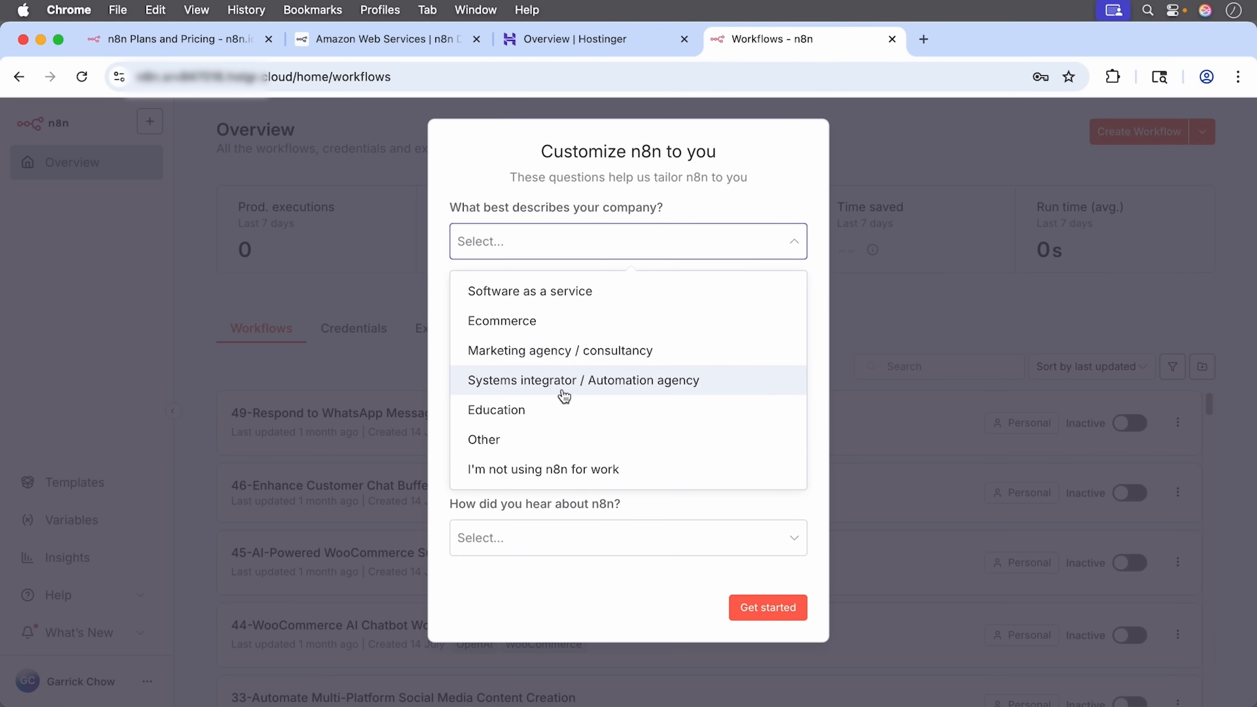
pyautogui.click(562, 406)
pyautogui.click(599, 327)
pyautogui.click(617, 365)
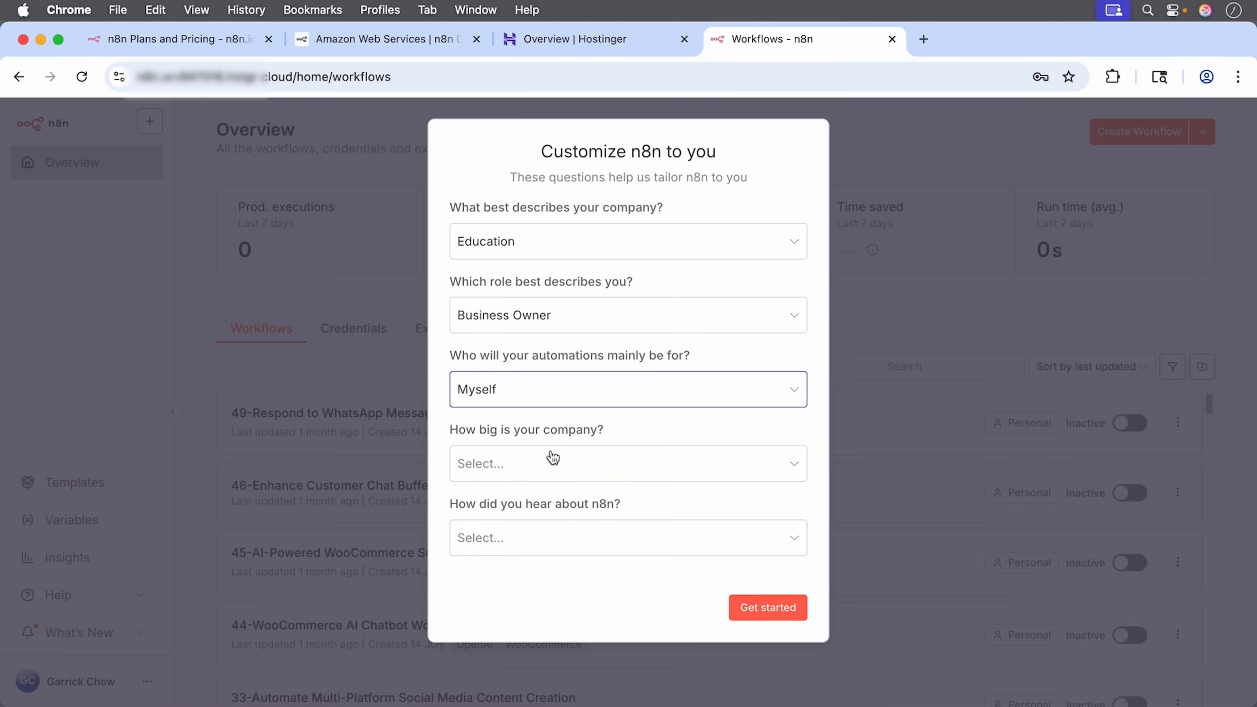
pyautogui.click(533, 539)
pyautogui.click(535, 408)
pyautogui.click(765, 607)
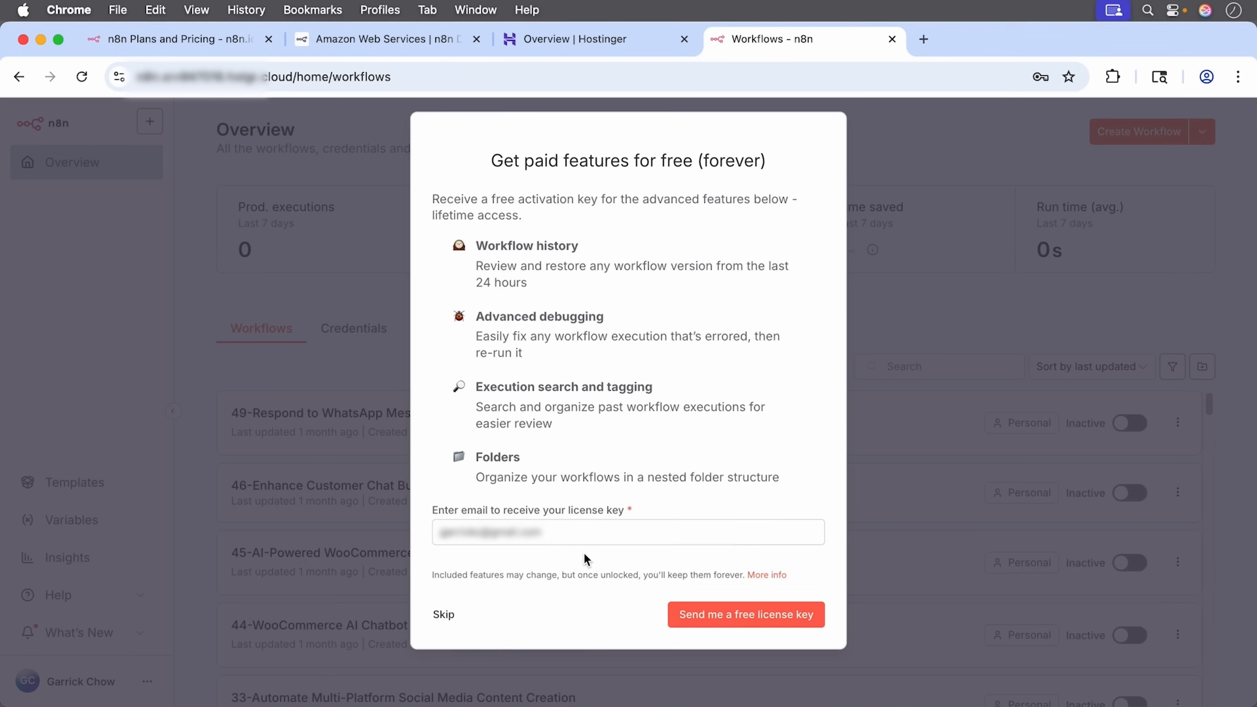
pyautogui.click(706, 616)
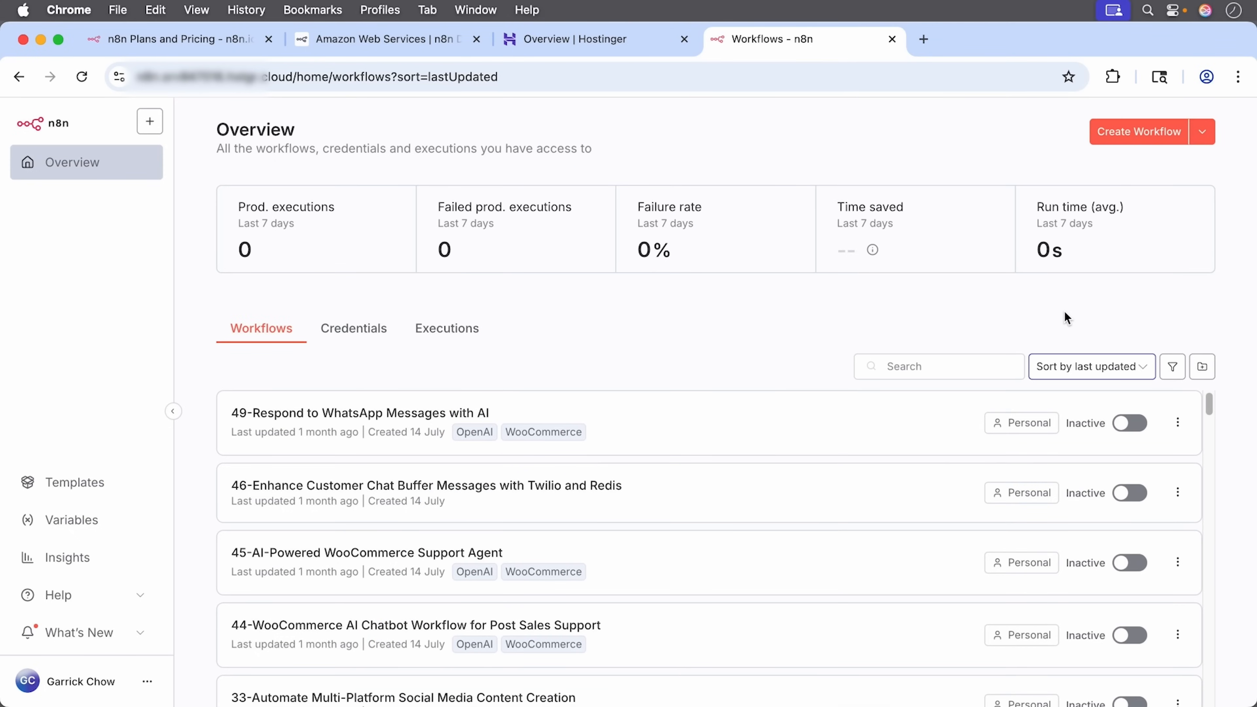
# Step: Sort the workflow list by name (A-Z) and scroll down to workflow 17, the Gmail AI auto-responder
pyautogui.scroll(-1, 1007, 480)
pyautogui.scroll(-5, 1008, 482)
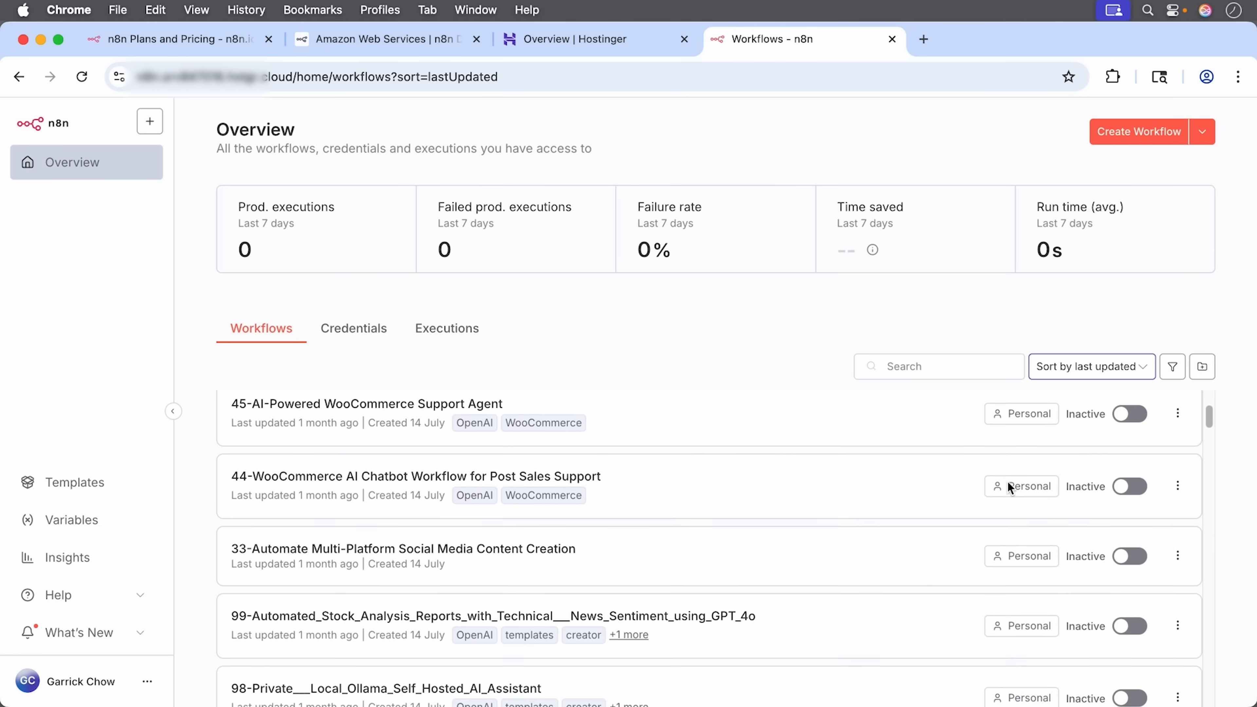
pyautogui.scroll(-8, 1008, 480)
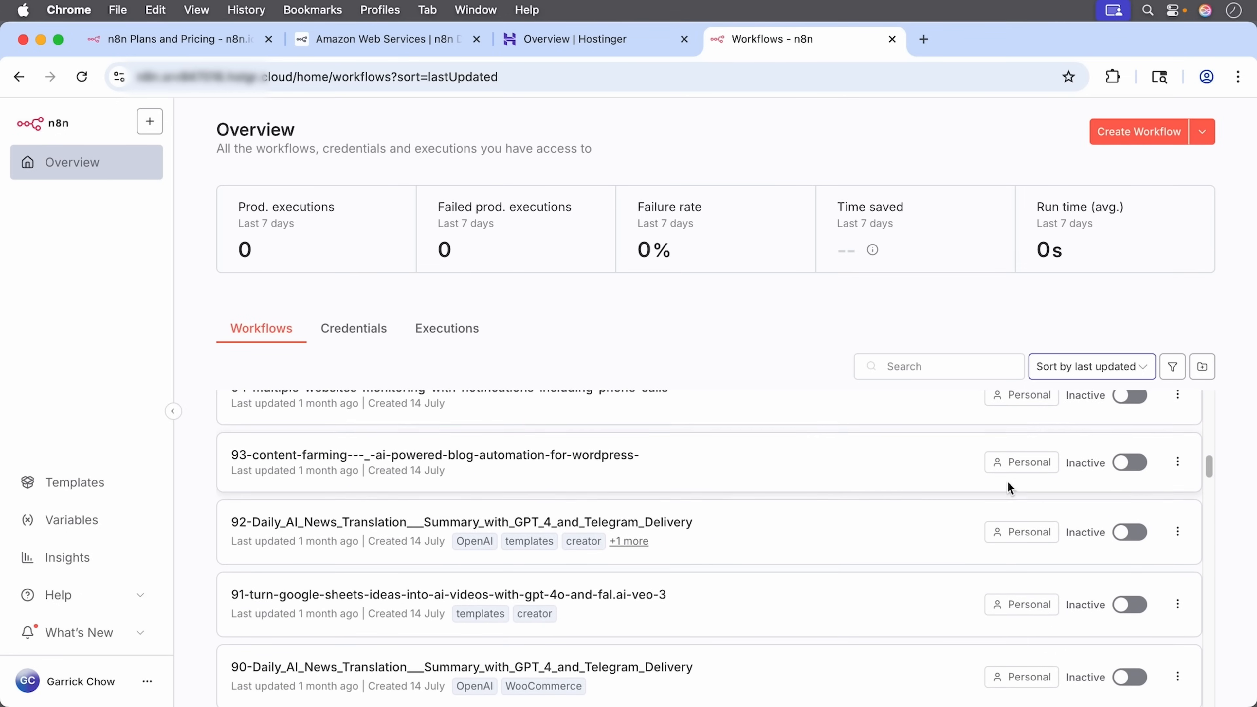
pyautogui.scroll(3, 1008, 480)
pyautogui.scroll(9, 1008, 480)
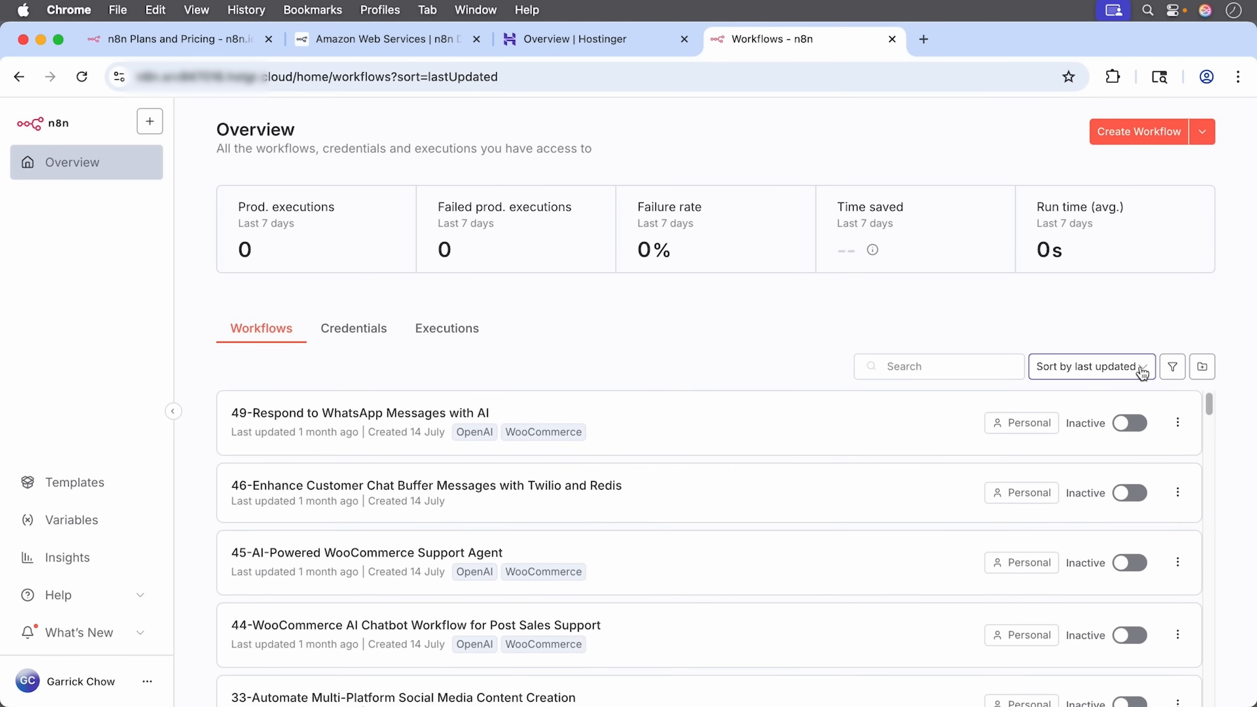
pyautogui.click(1141, 368)
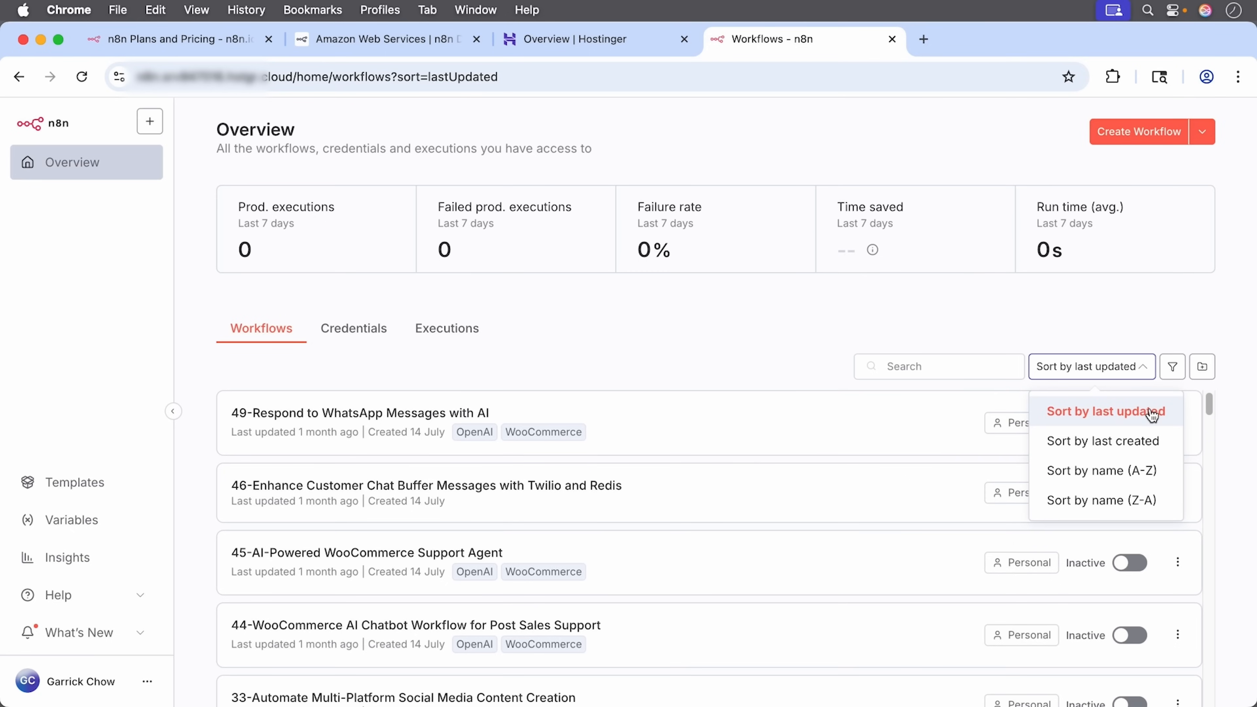
pyautogui.click(1149, 473)
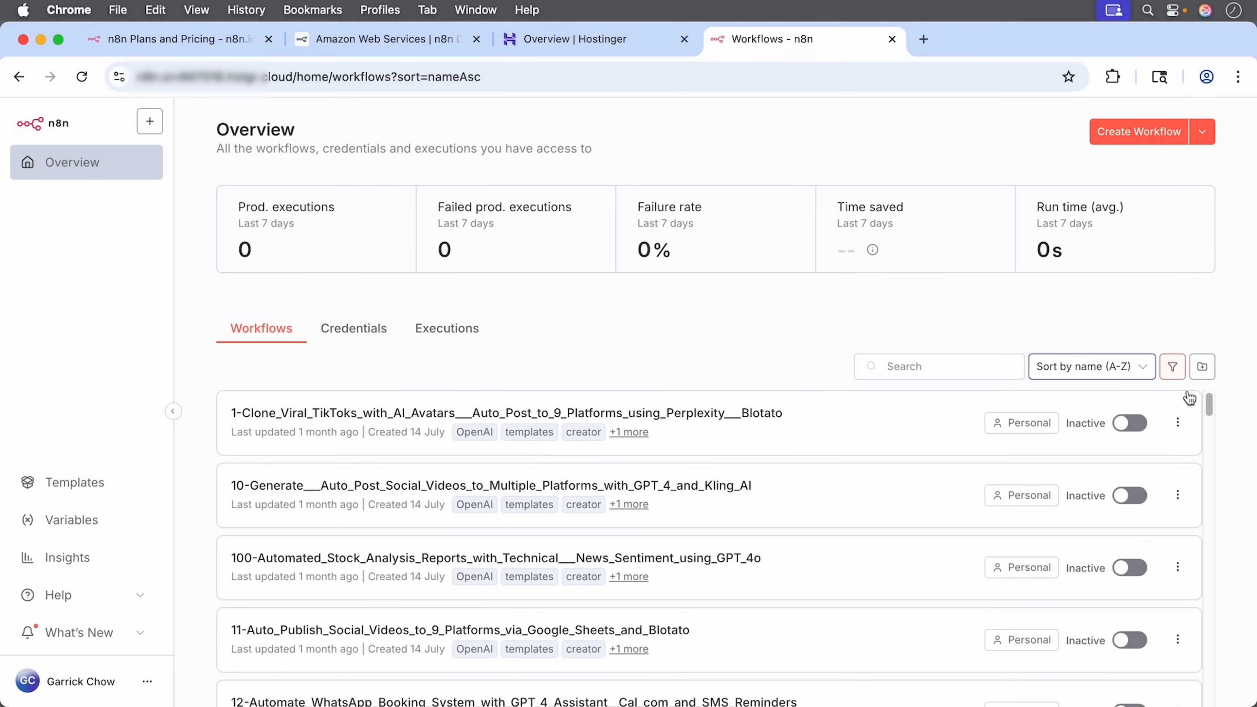
pyautogui.moveTo(1211, 396); pyautogui.dragTo(1212, 455)
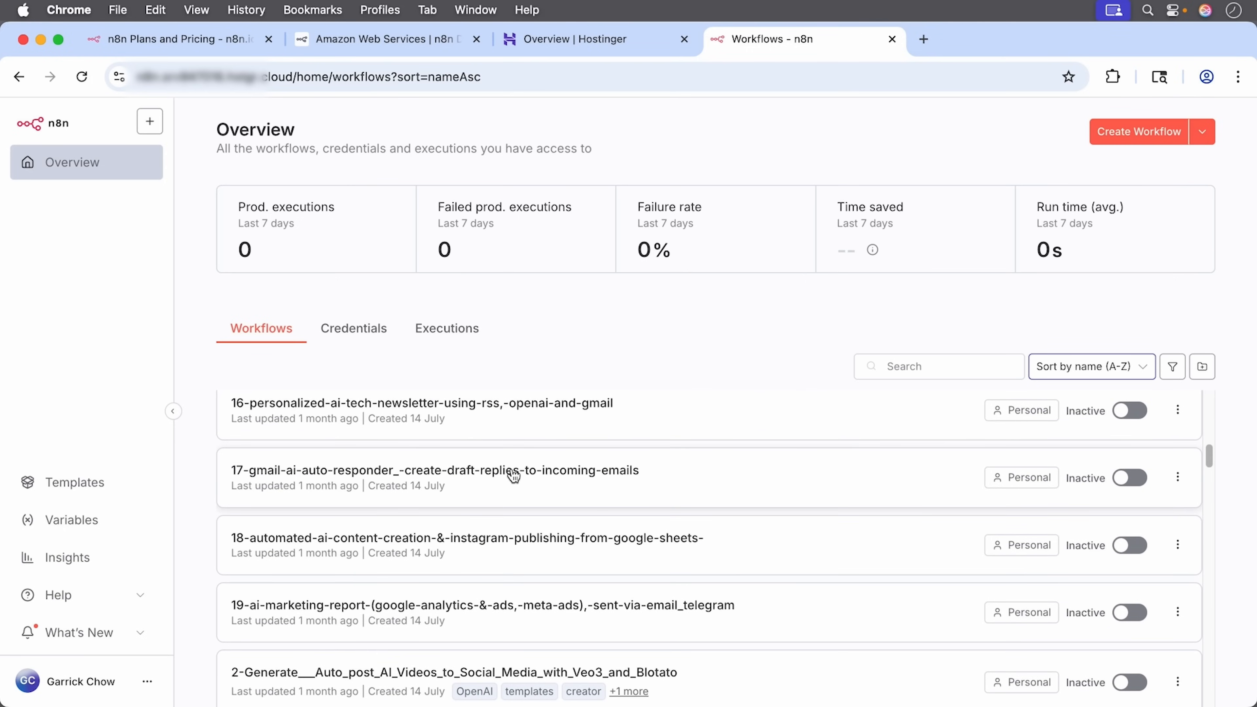
# Step: Open the 17-gmail-ai-auto-responder workflow and move its If Needs Reply node slightly lower
pyautogui.click(528, 471)
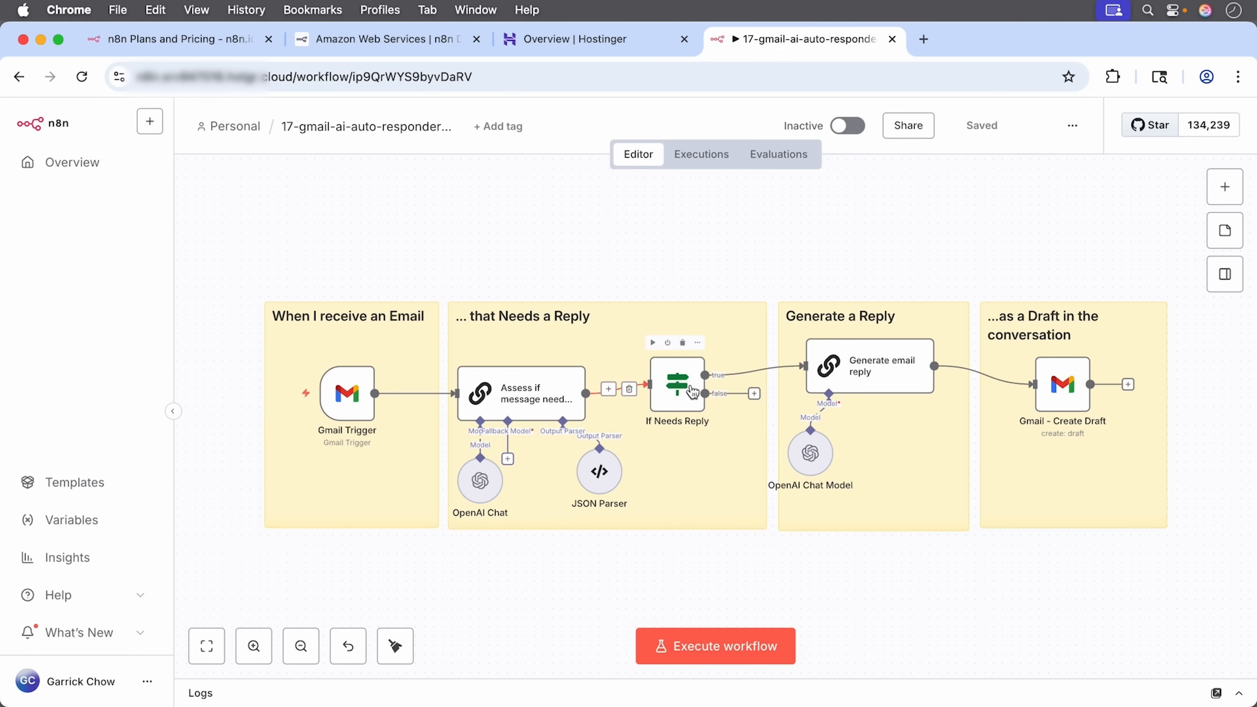
pyautogui.moveTo(696, 394); pyautogui.dragTo(697, 412)
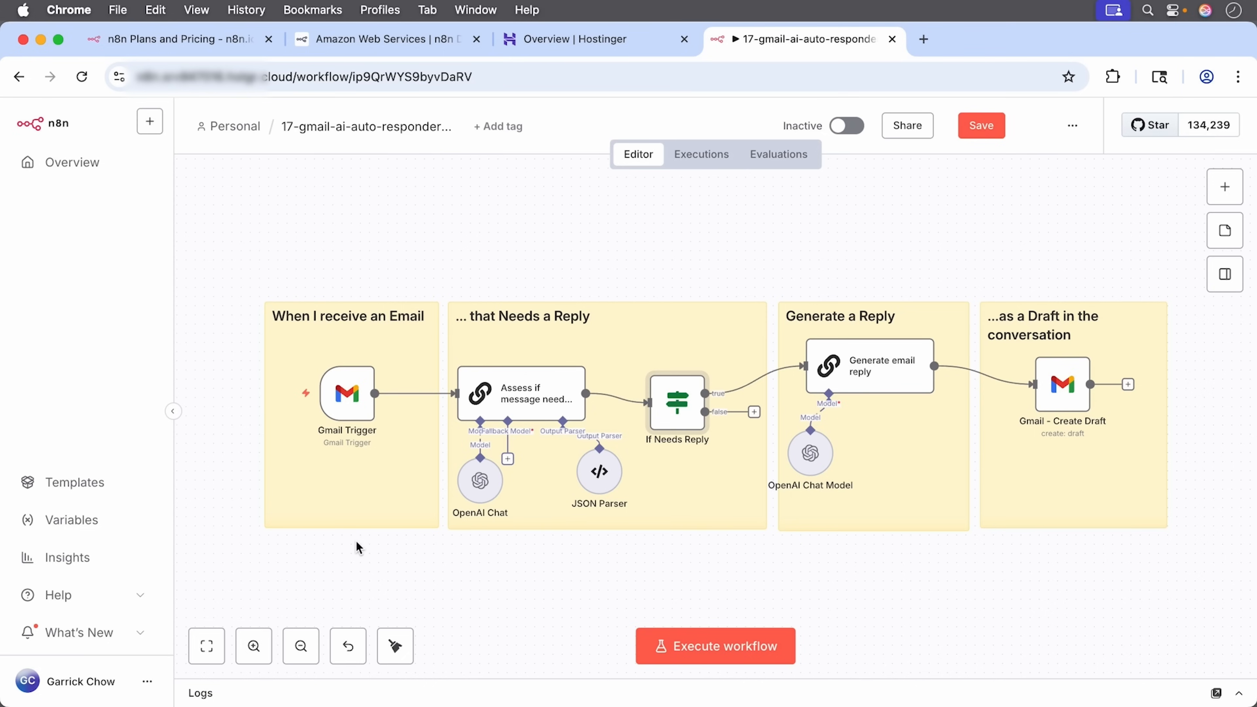
pyautogui.moveTo(359, 413)
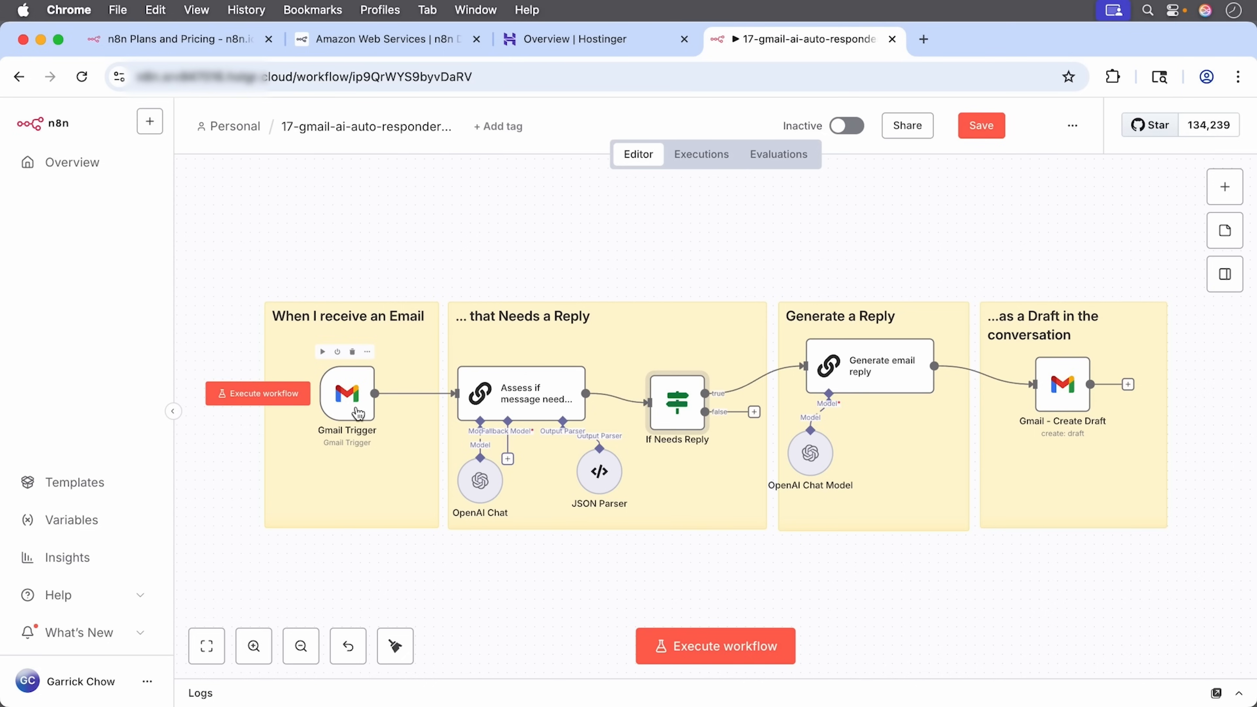
pyautogui.doubleClick(359, 413)
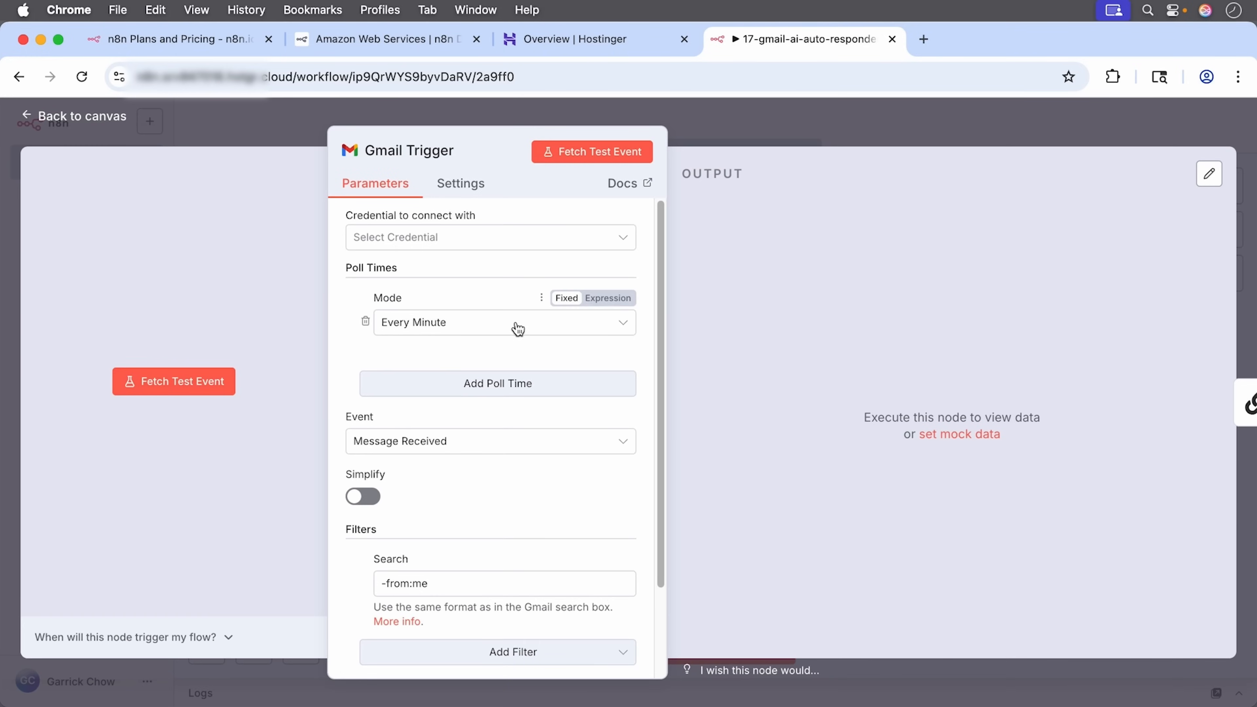
pyautogui.click(566, 325)
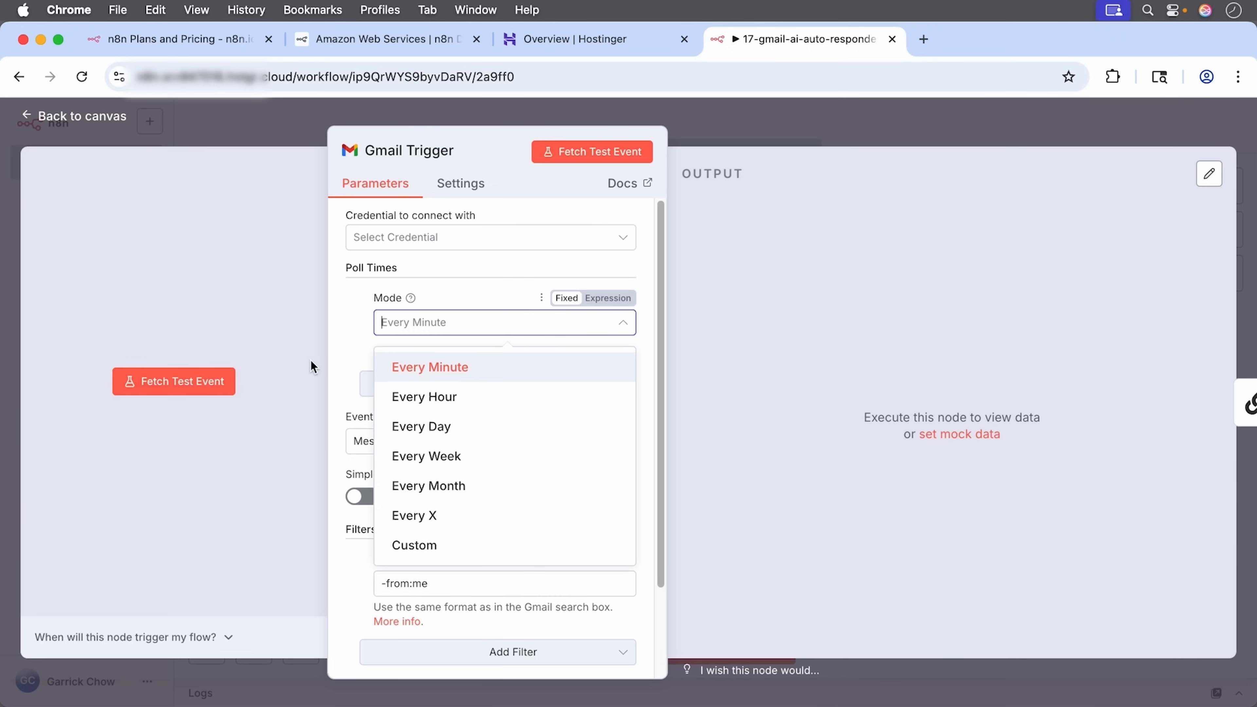
pyautogui.click(262, 315)
pyautogui.click(89, 119)
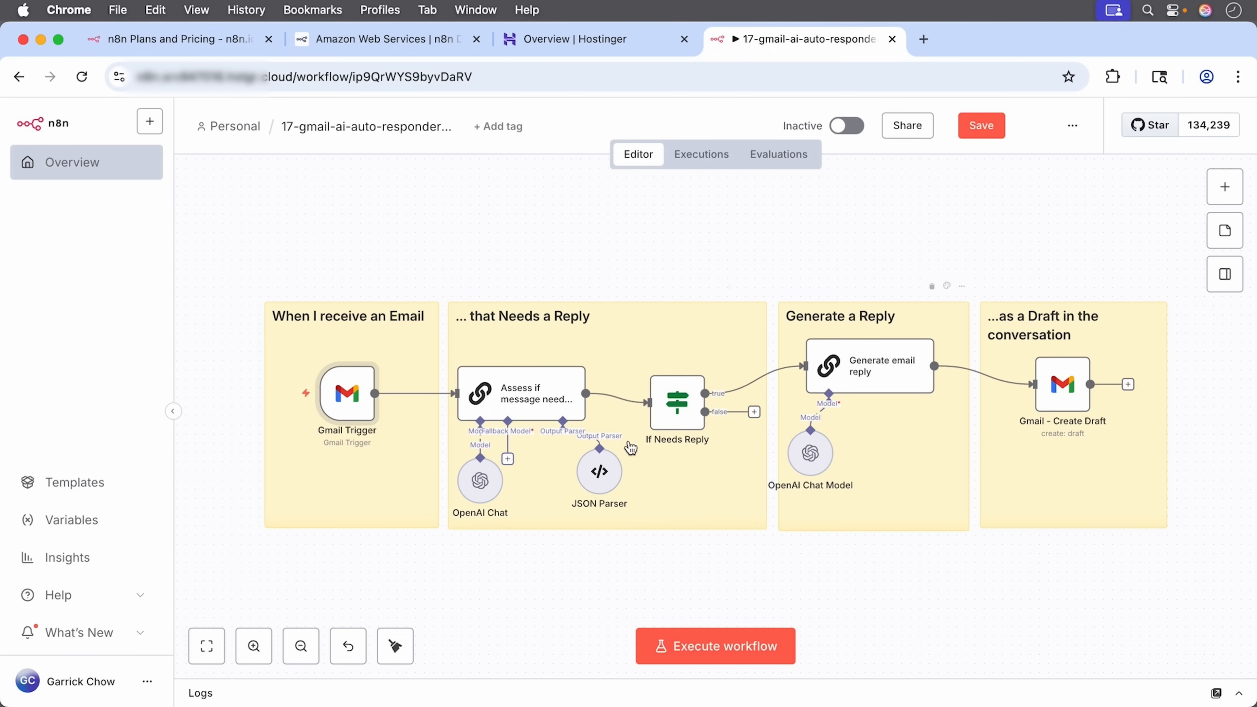
# Step: Leave without saving and open the 16-personalized-ai-tech-newsletter workflow from the Overview list
pyautogui.click(83, 166)
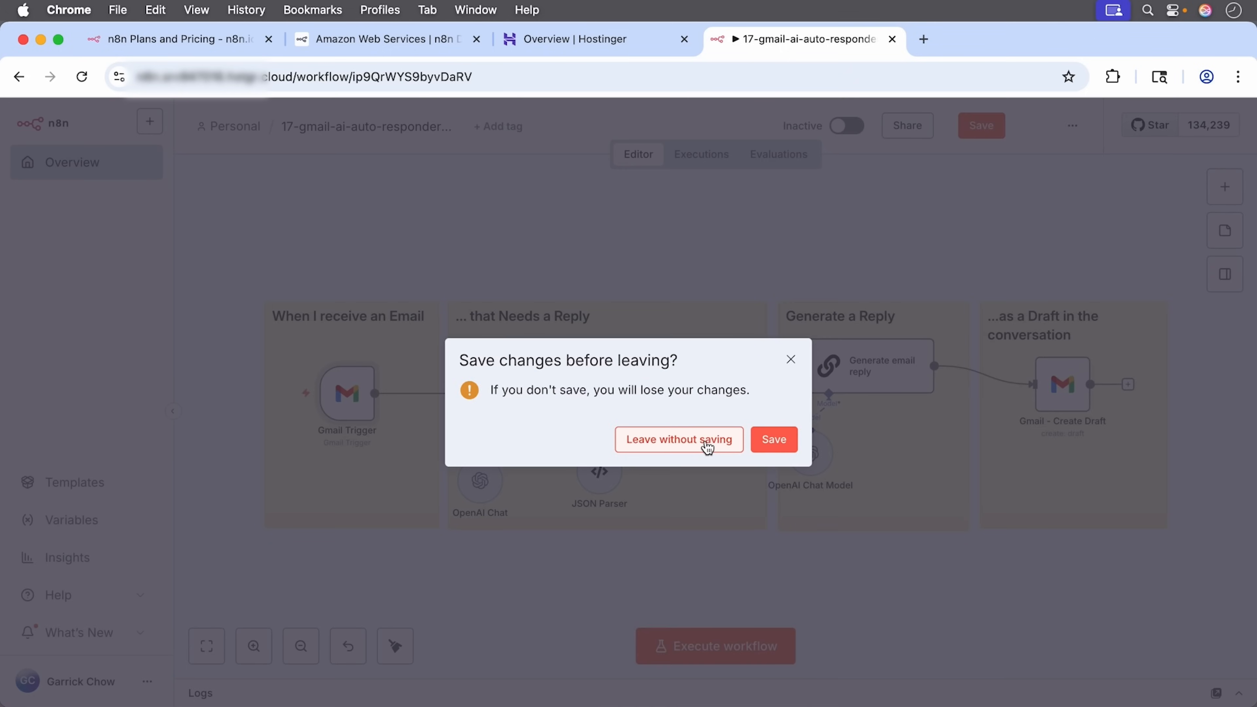
pyautogui.click(708, 447)
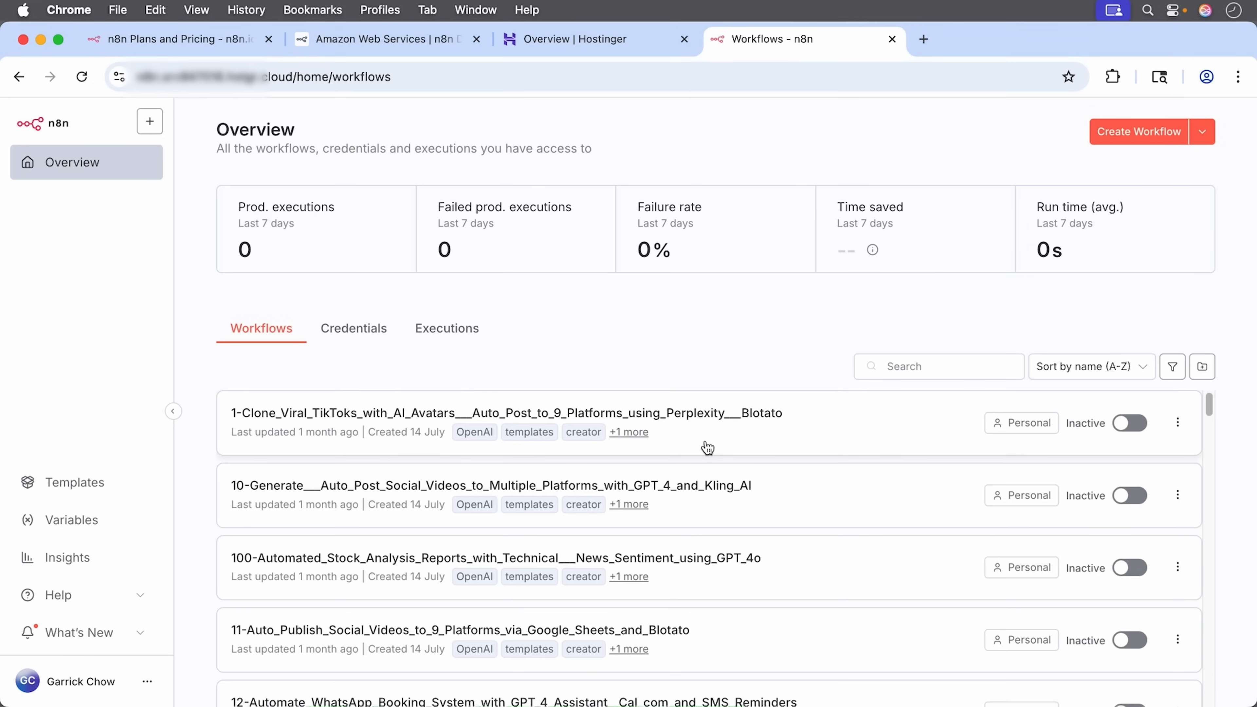
pyautogui.moveTo(1213, 401); pyautogui.dragTo(1214, 442)
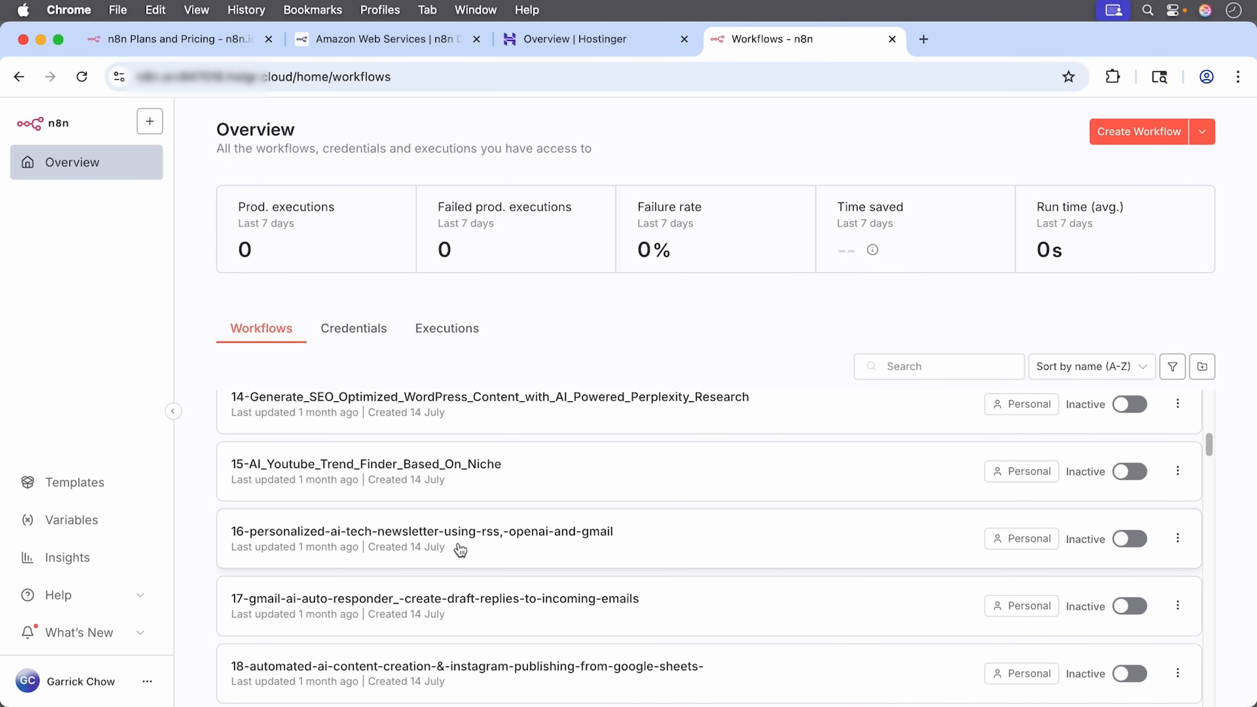
pyautogui.click(539, 536)
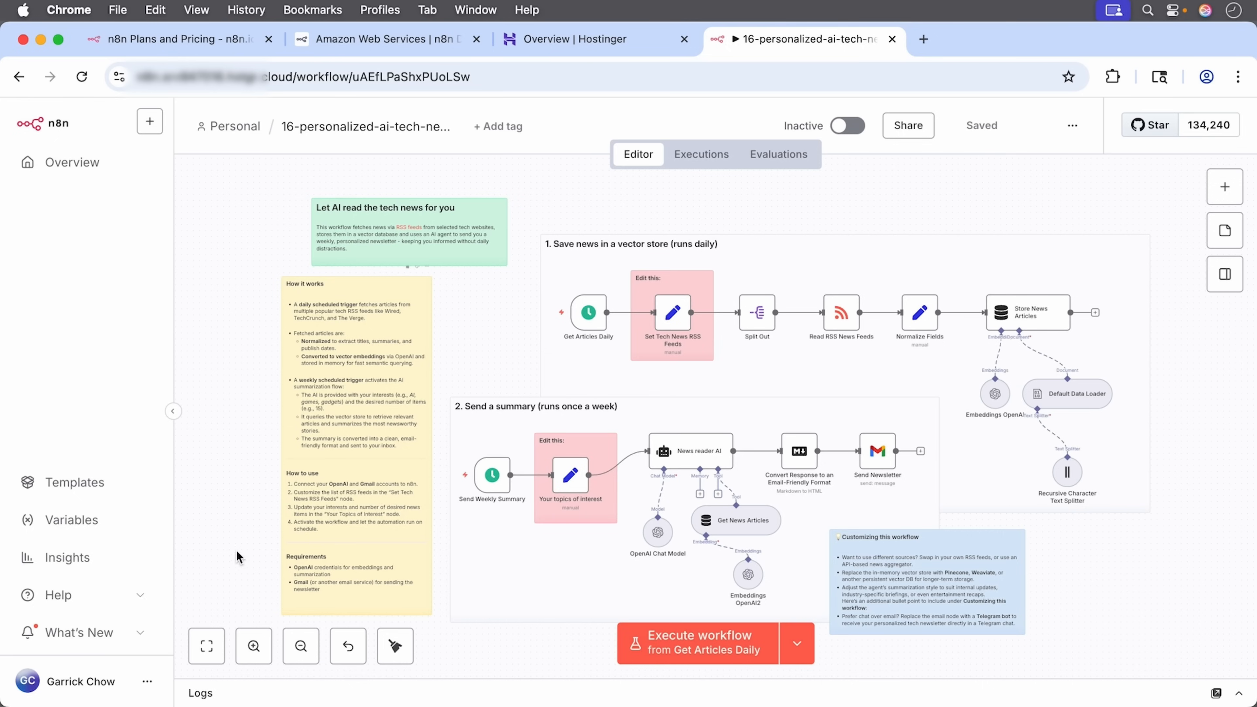
# Step: Zoom and pan around the tech newsletter workflow and its How it works notes, then return to Overview
pyautogui.click(253, 645)
pyautogui.click(253, 645)
pyautogui.click(254, 645)
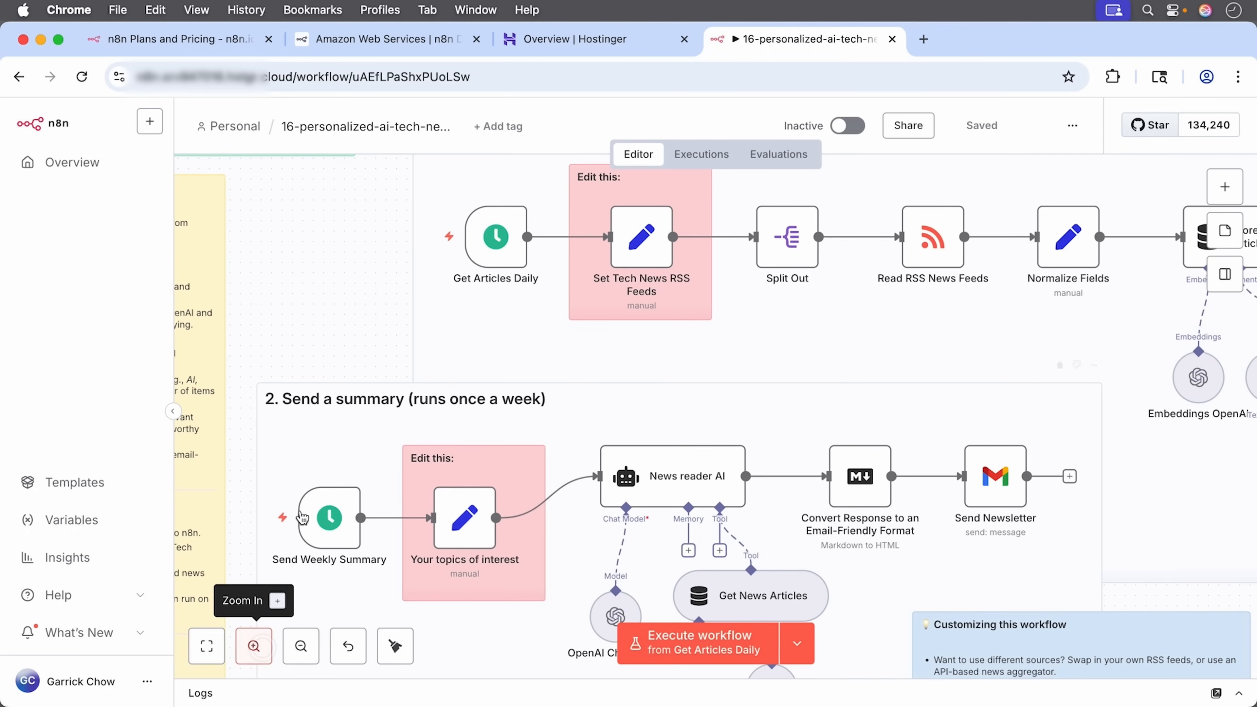
pyautogui.moveTo(296, 323); pyautogui.dragTo(665, 308)
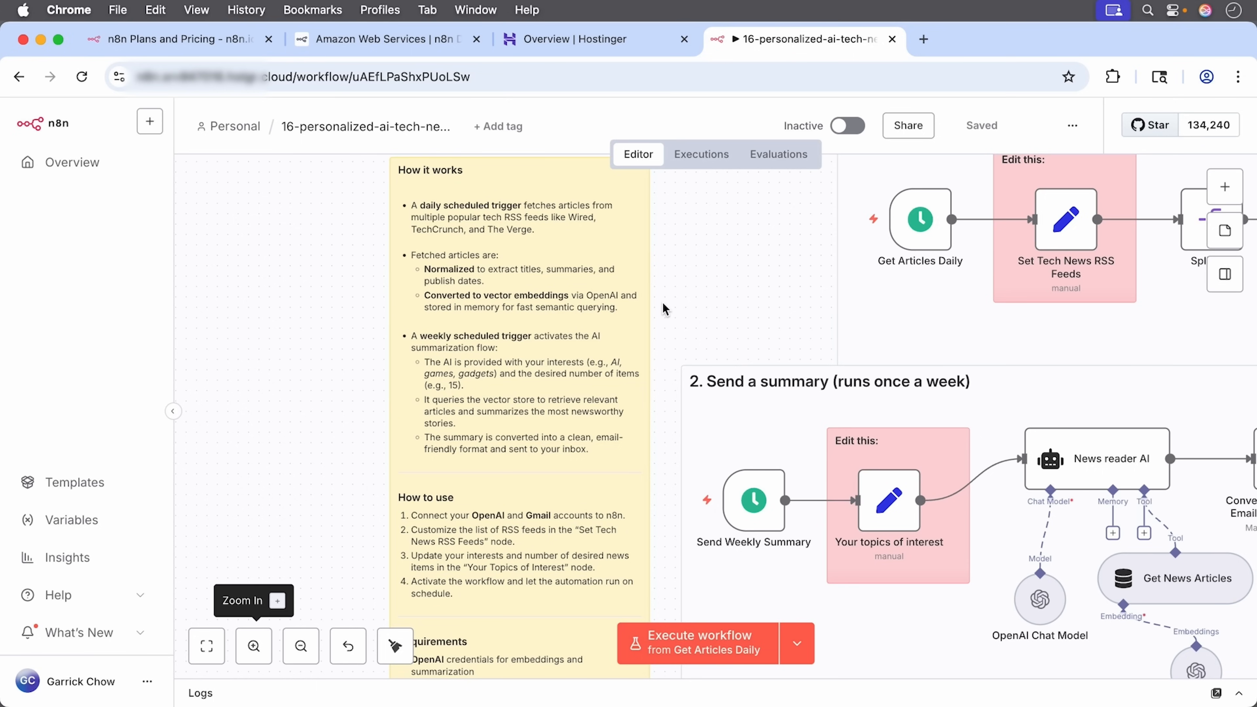
pyautogui.moveTo(792, 260); pyautogui.dragTo(578, 301)
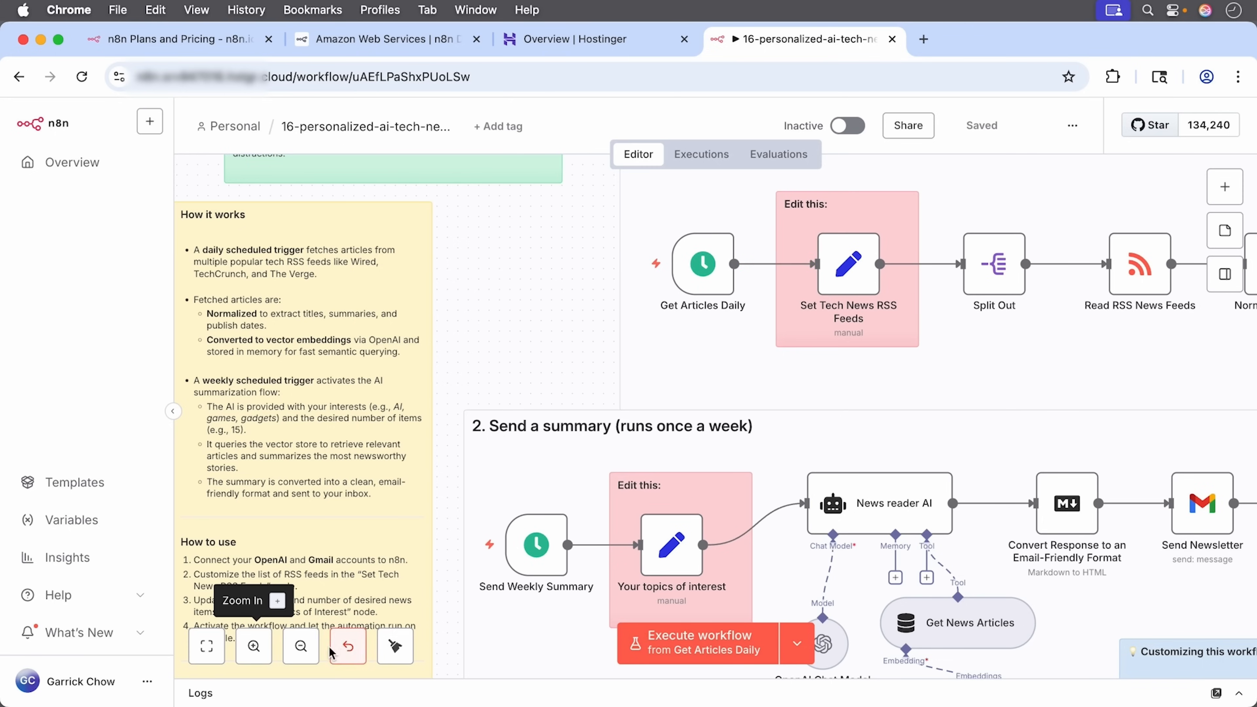
pyautogui.click(309, 651)
pyautogui.click(310, 651)
pyautogui.moveTo(597, 352); pyautogui.dragTo(451, 346)
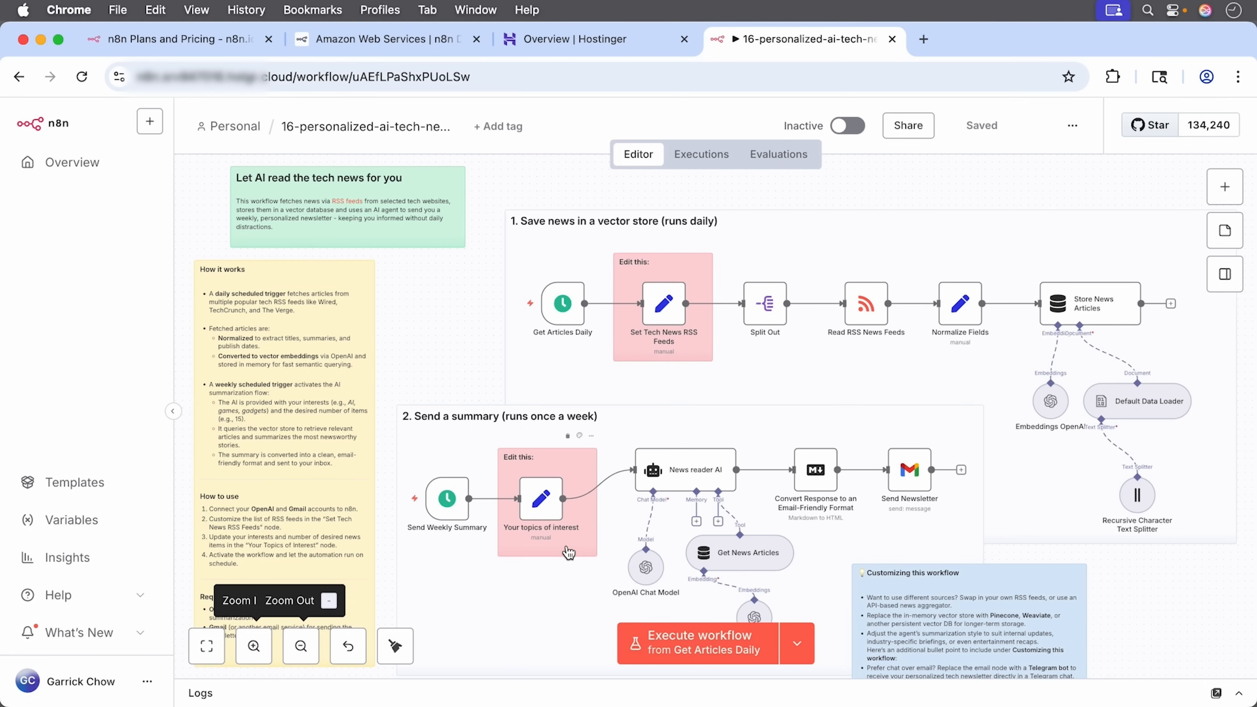
pyautogui.click(87, 161)
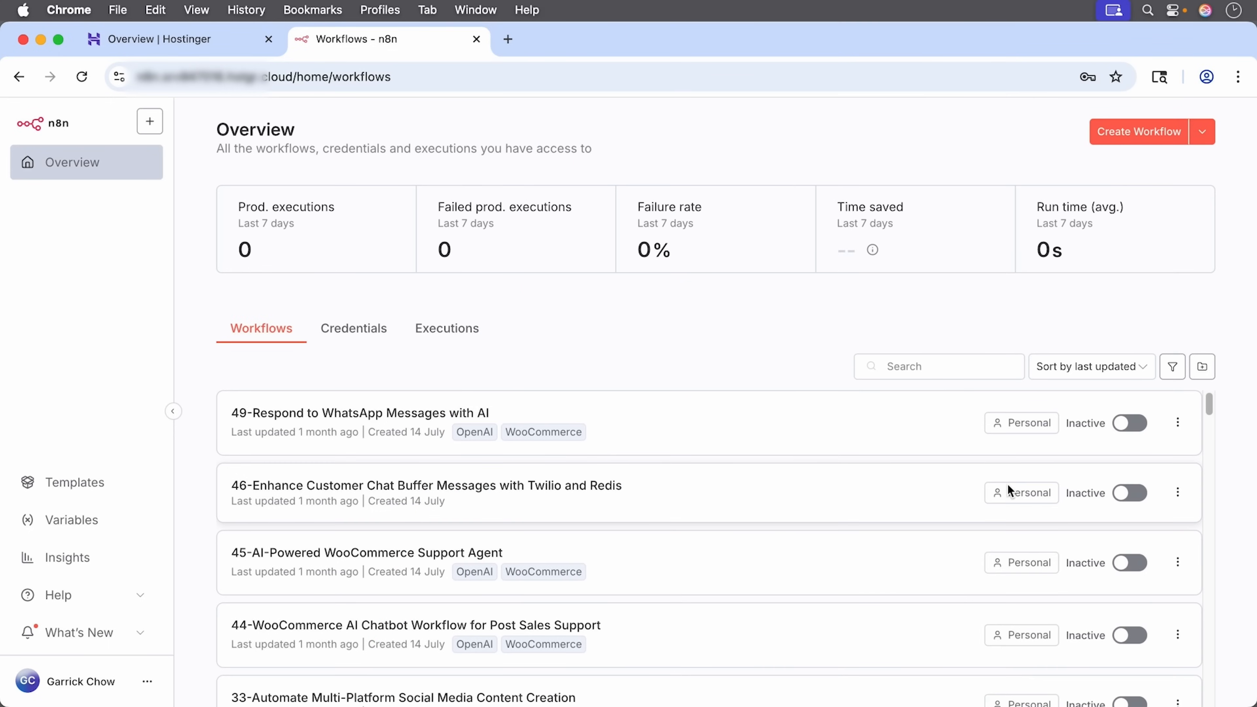
# Step: Create a new blank workflow from the Overview page
pyautogui.click(1148, 132)
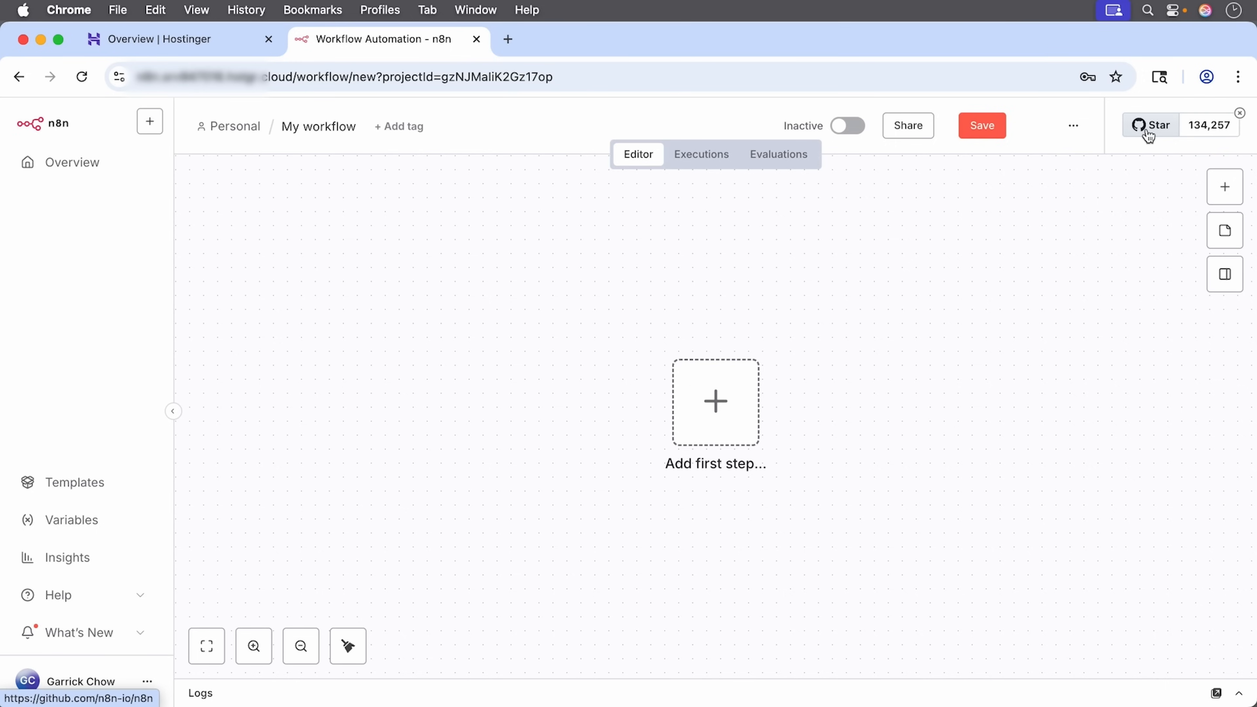
# Step: Open the trigger picker for the new workflow's first step and scroll through its options
pyautogui.click(712, 426)
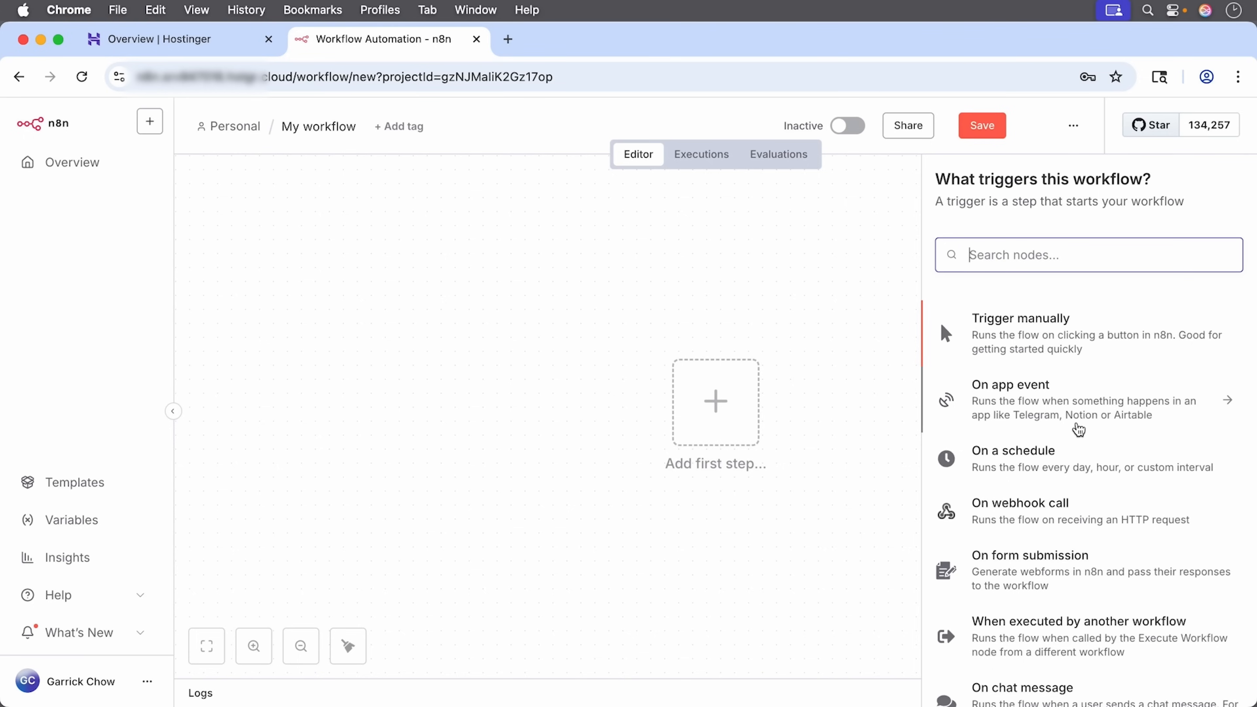
pyautogui.scroll(-3, 1080, 430)
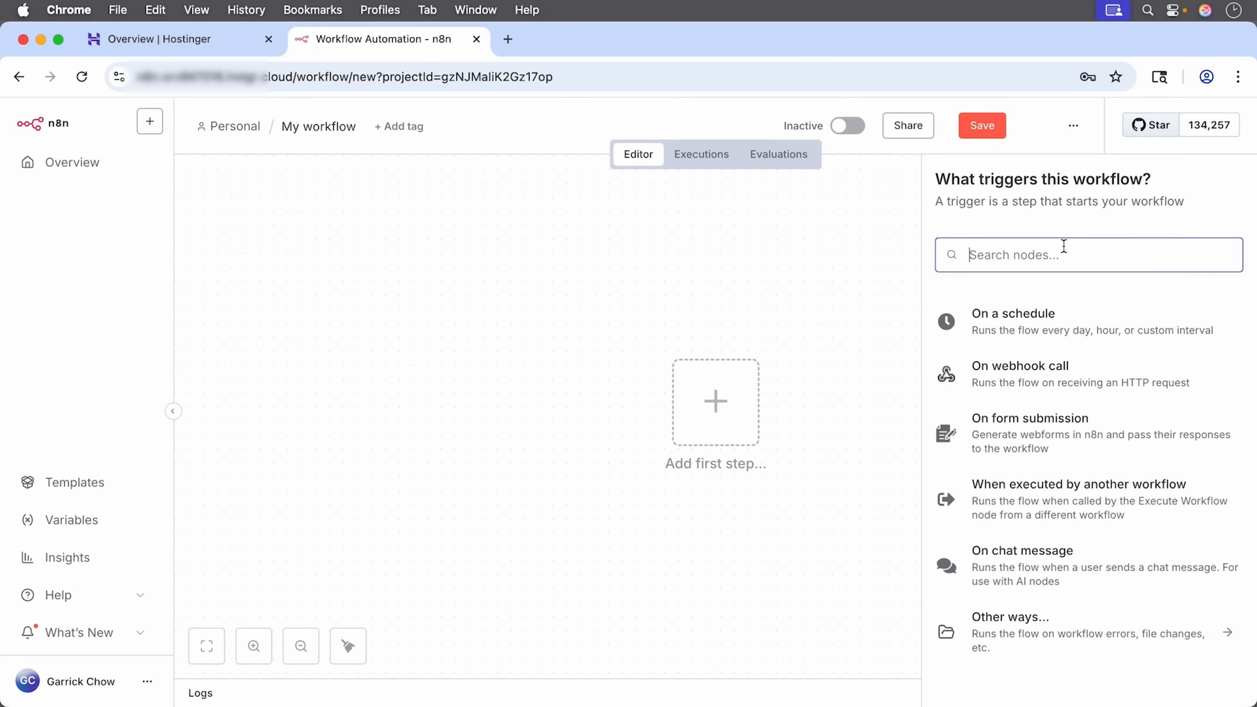
# Step: Search nodes for 'gmail' and open the Gmail node's triggers and actions
pyautogui.write('gmail')
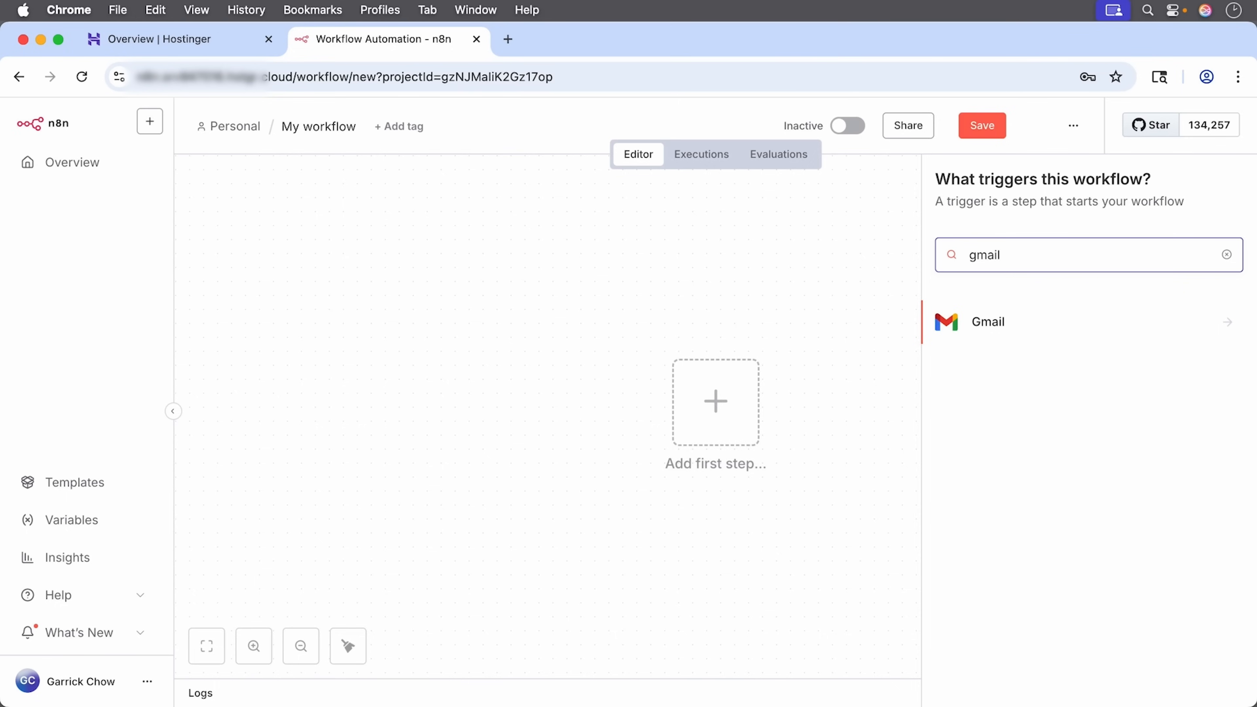
pyautogui.click(1019, 327)
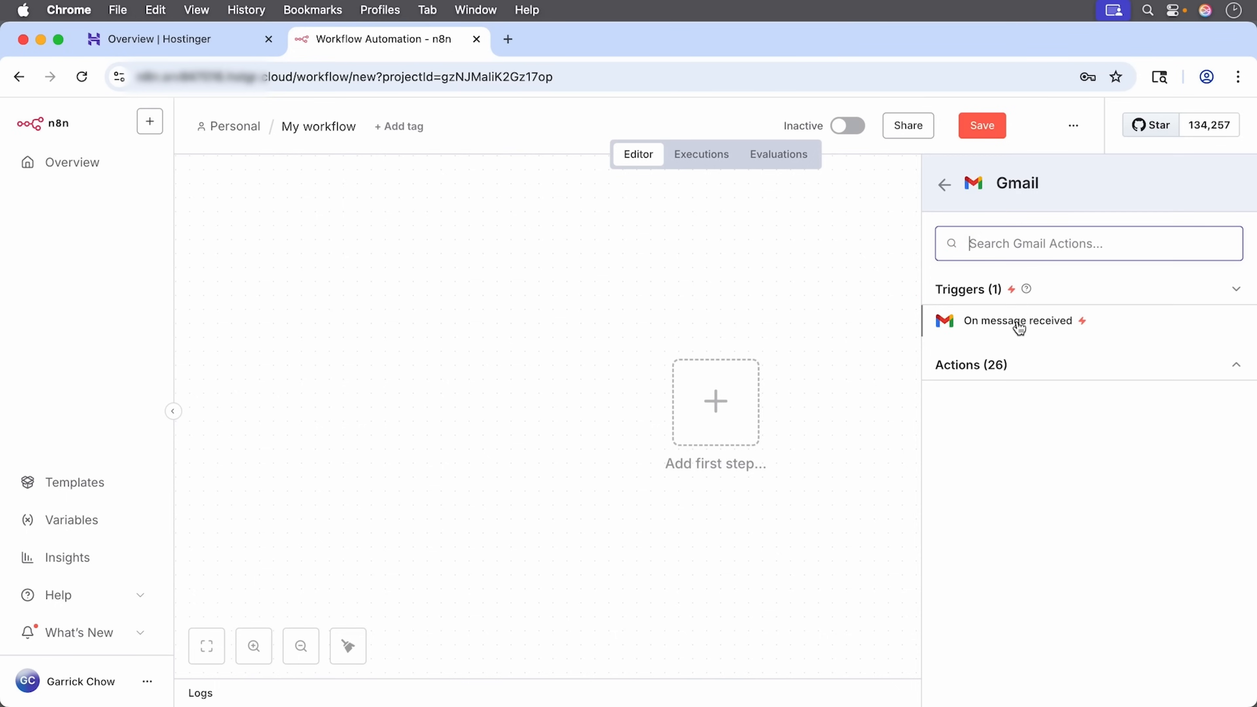
# Step: Add the Gmail 'On message received' trigger polling every minute for Message Received, and show its credential options
pyautogui.click(1059, 332)
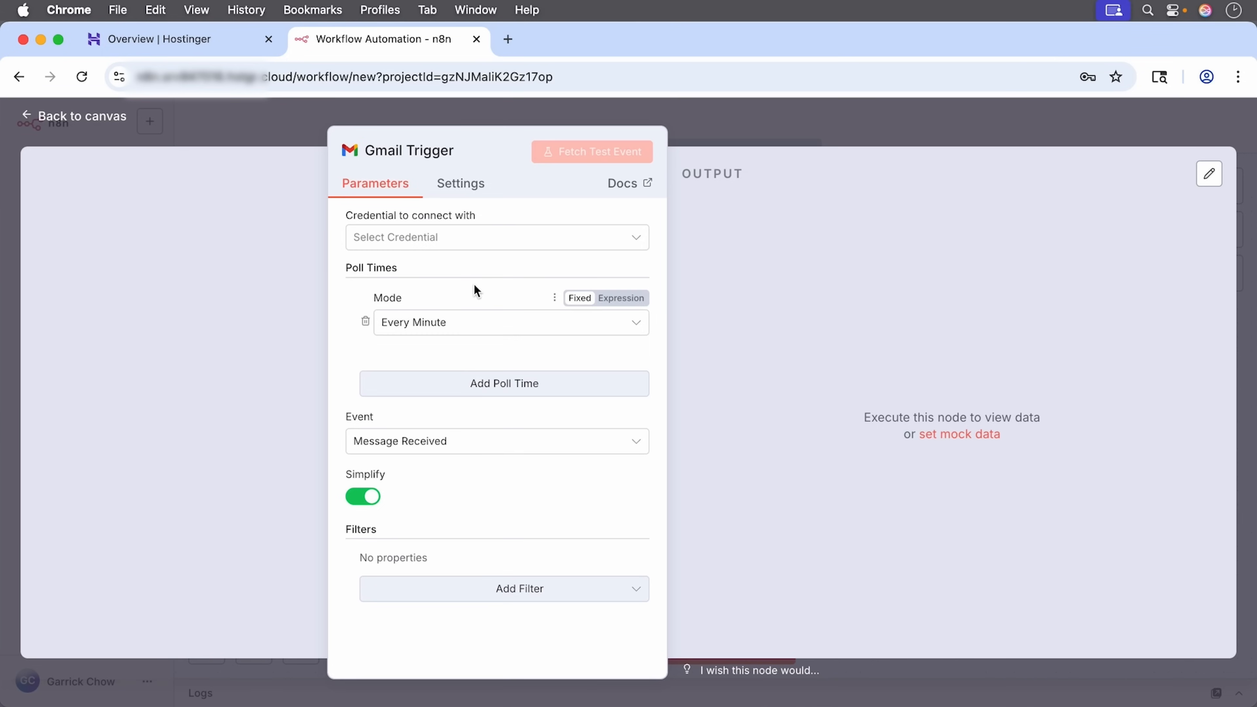
pyautogui.click(521, 328)
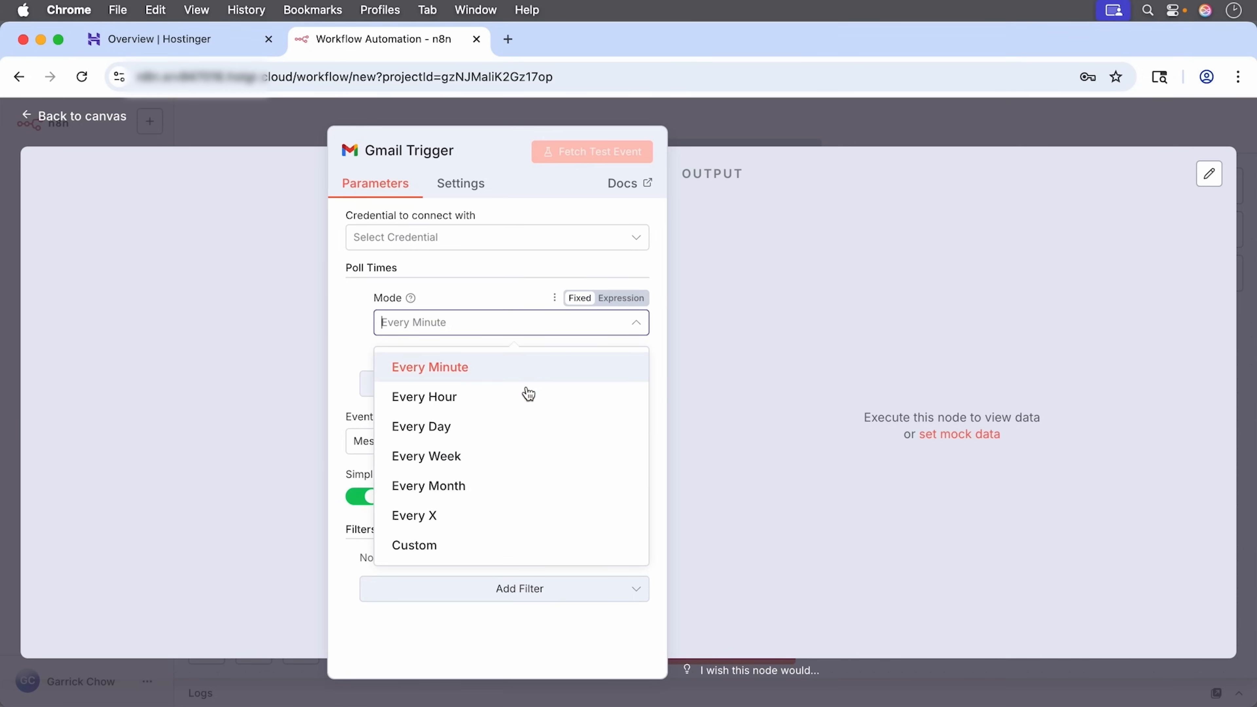
pyautogui.click(354, 335)
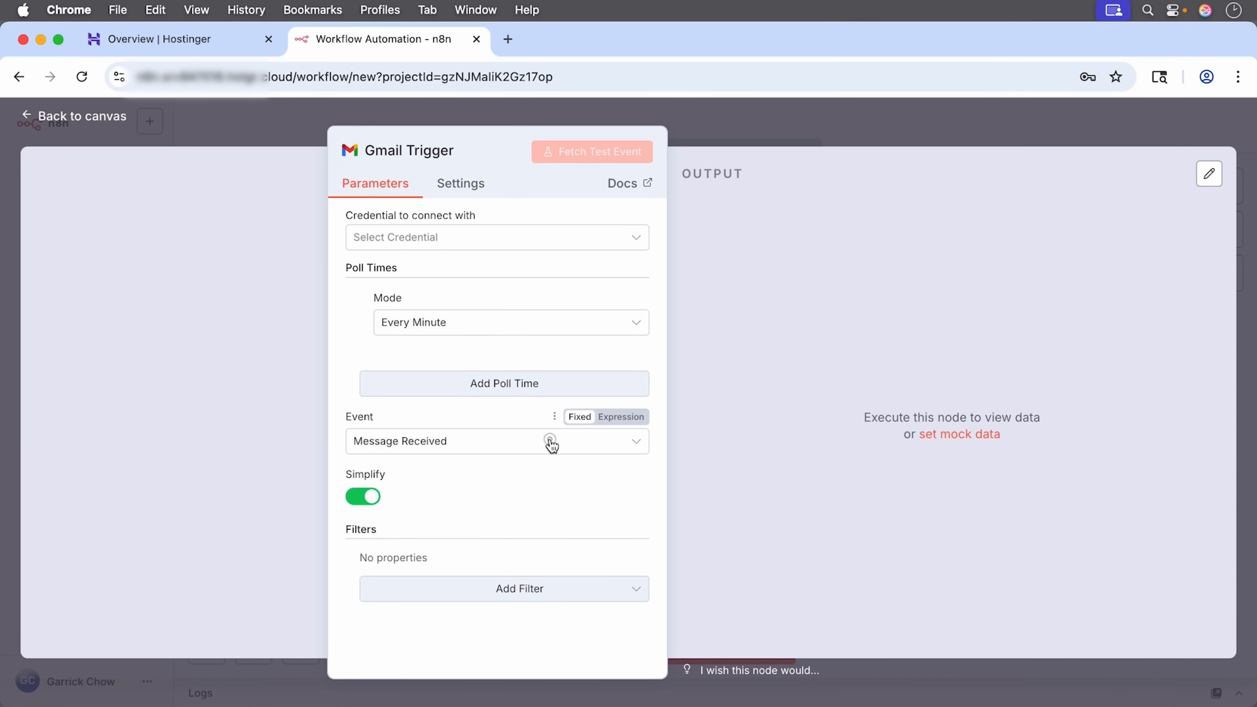
pyautogui.click(552, 446)
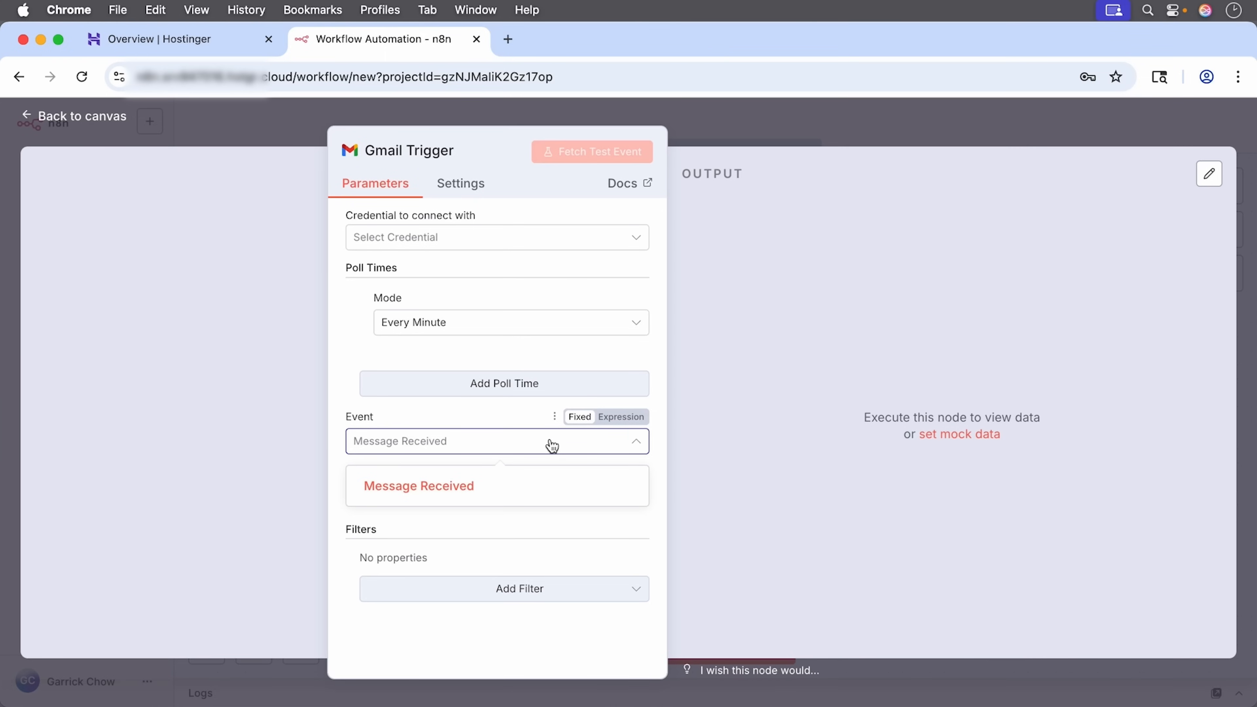
pyautogui.click(397, 413)
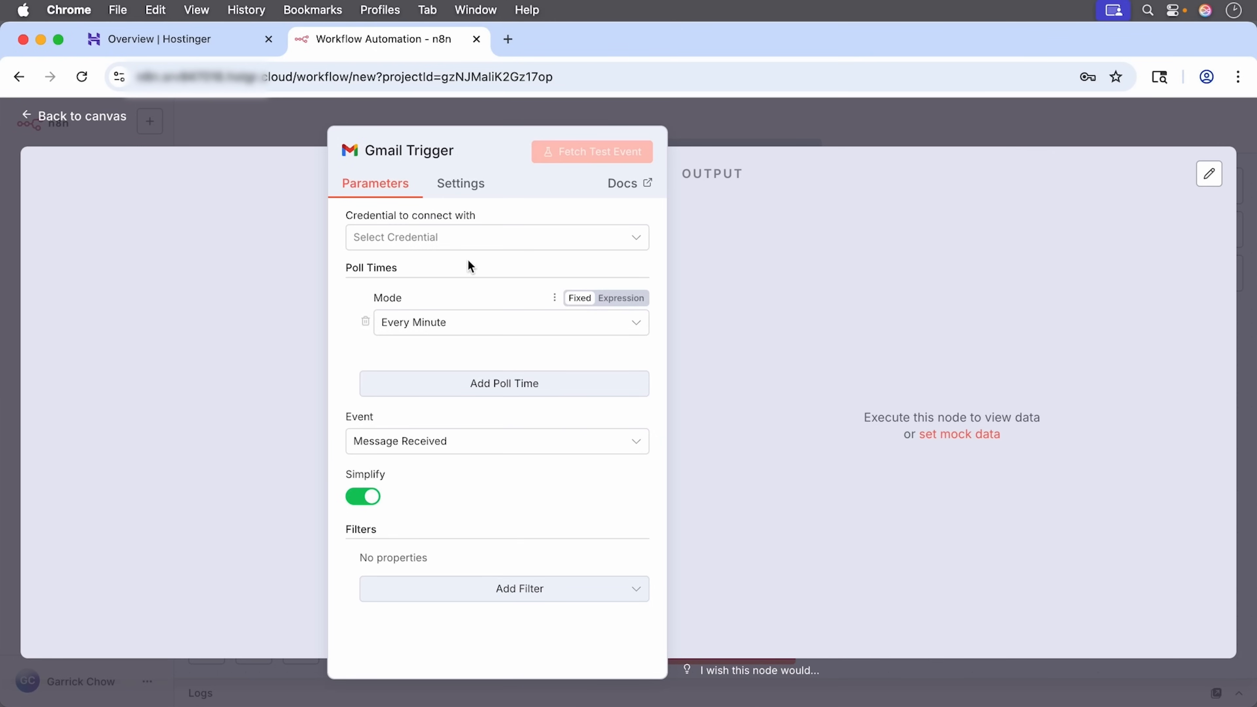
pyautogui.click(554, 238)
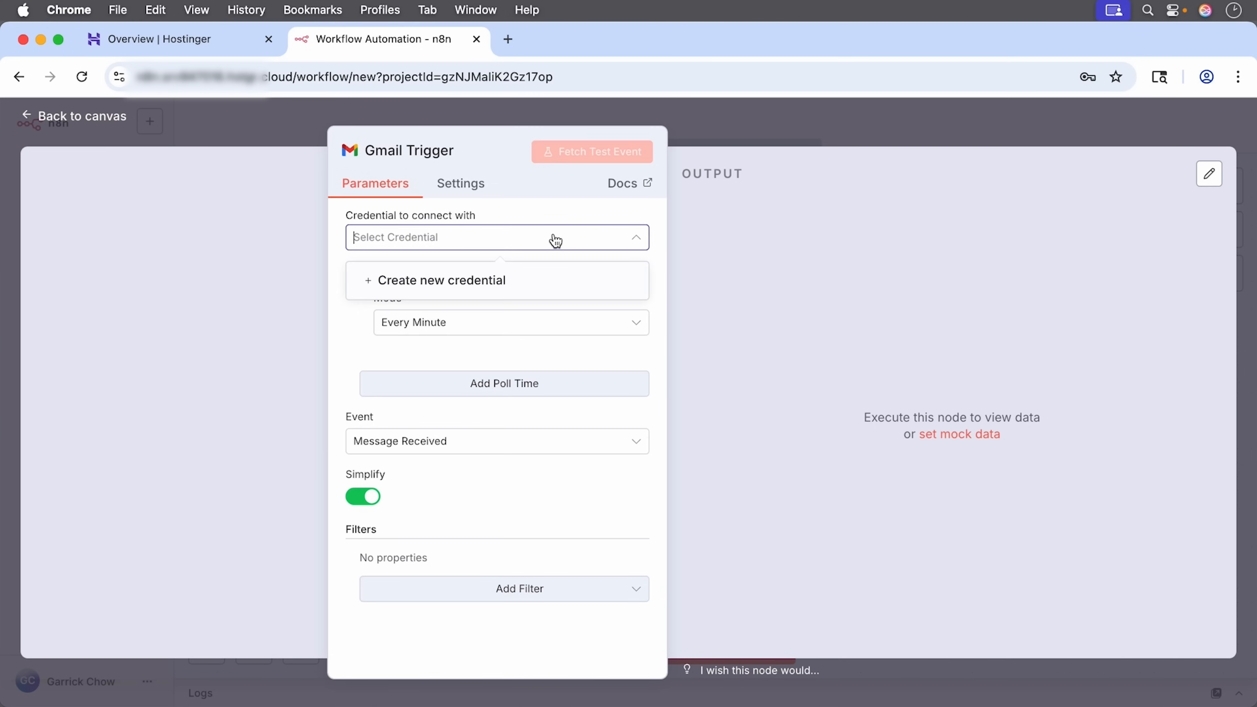
# Step: Create a new Gmail OAuth2 credential and view its empty Client ID and Client Secret fields
pyautogui.click(524, 291)
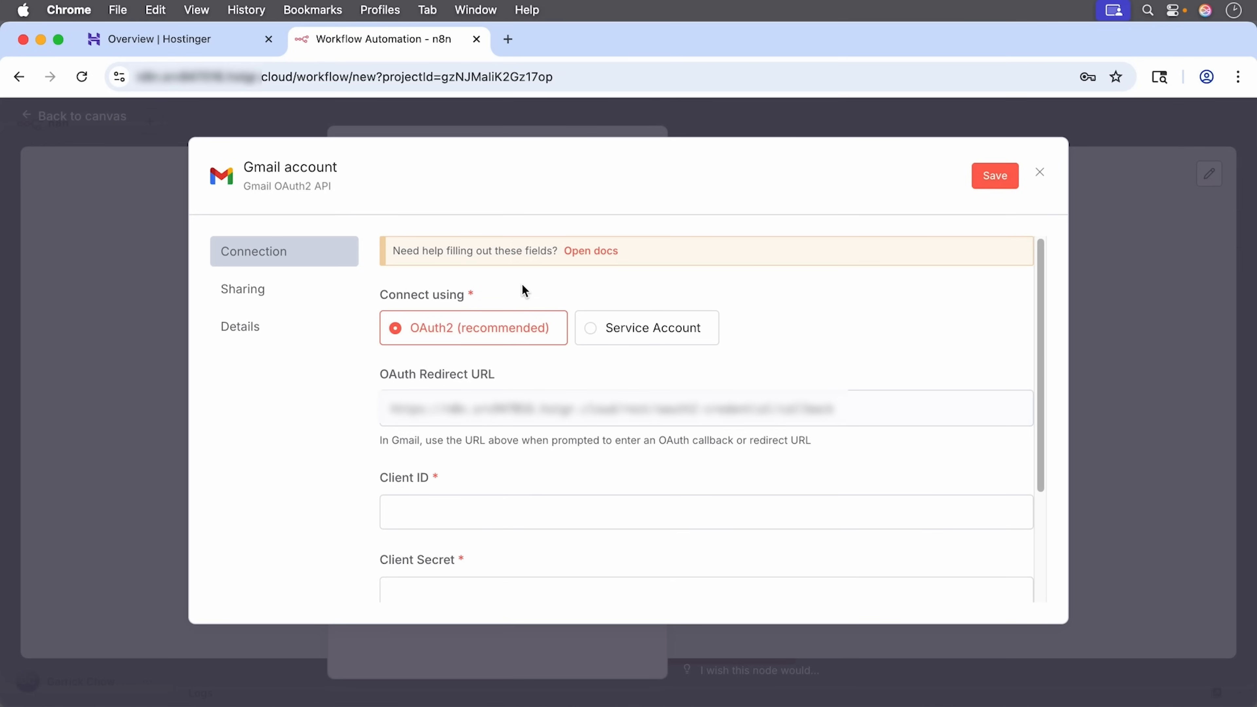
pyautogui.scroll(-2, 569, 447)
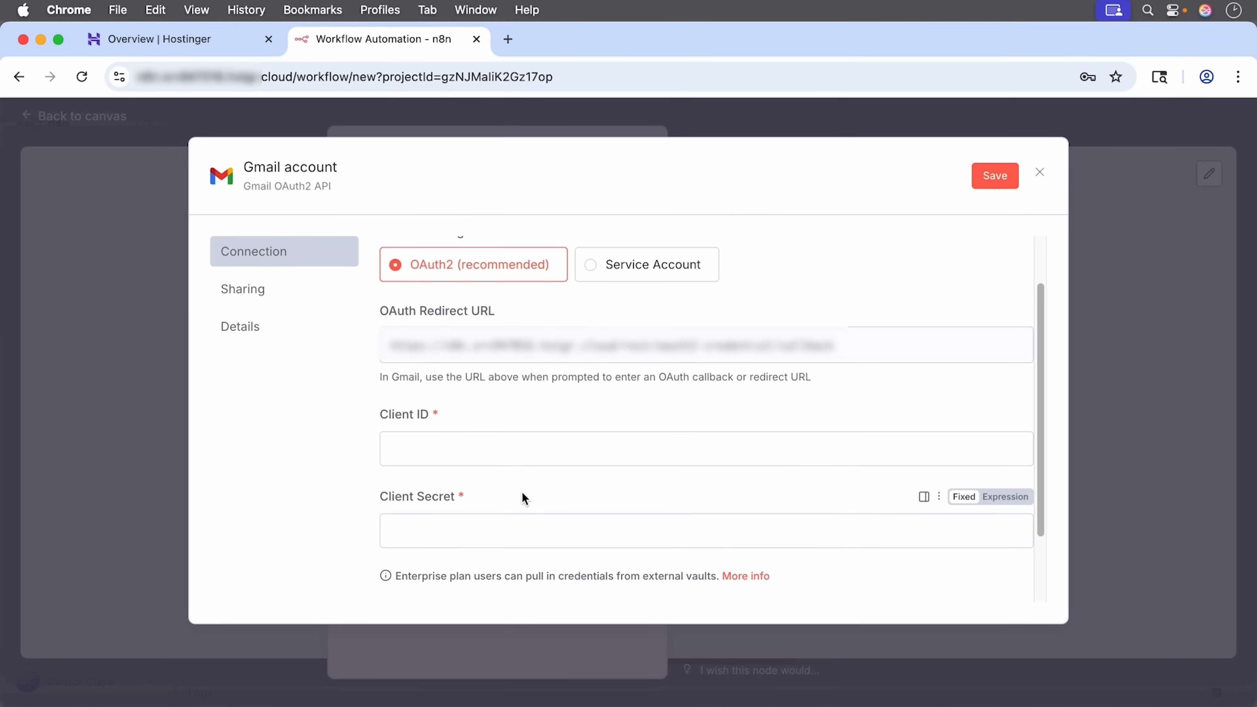
# Step: Open the Google Cloud console in a new browser tab
pyautogui.press('super+t')
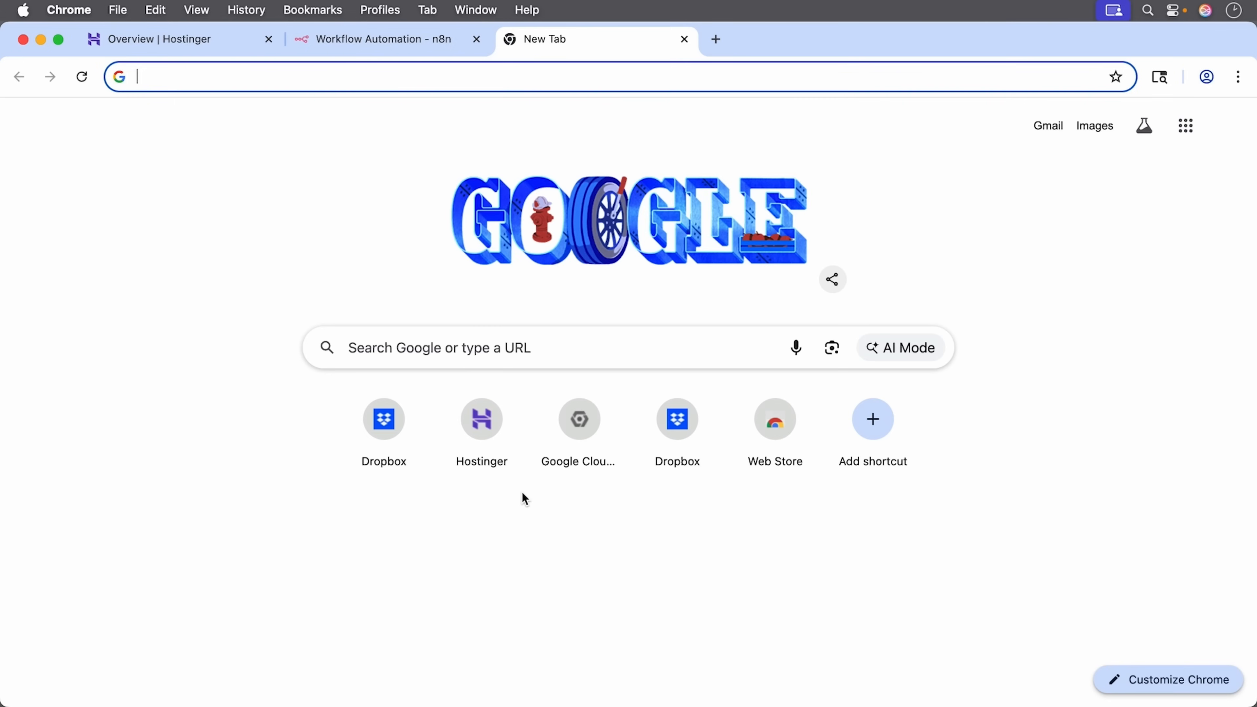
pyautogui.write('console.cloud.google.com')
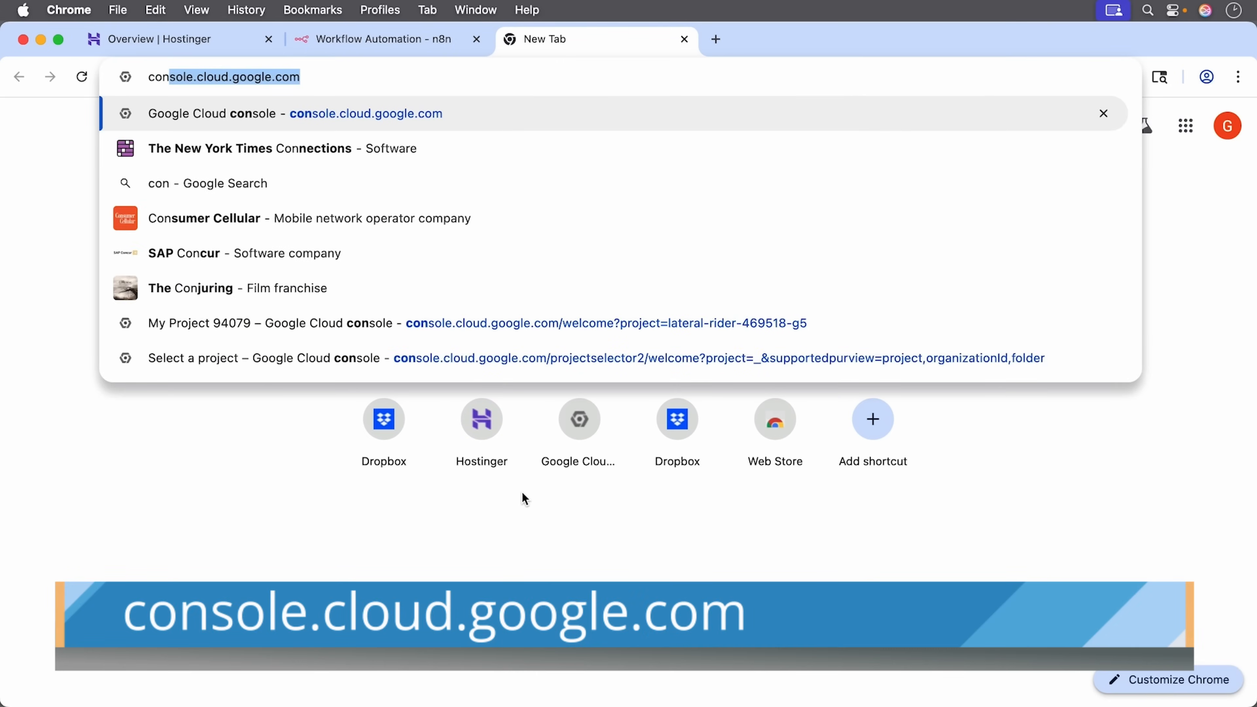
pyautogui.press('Return')
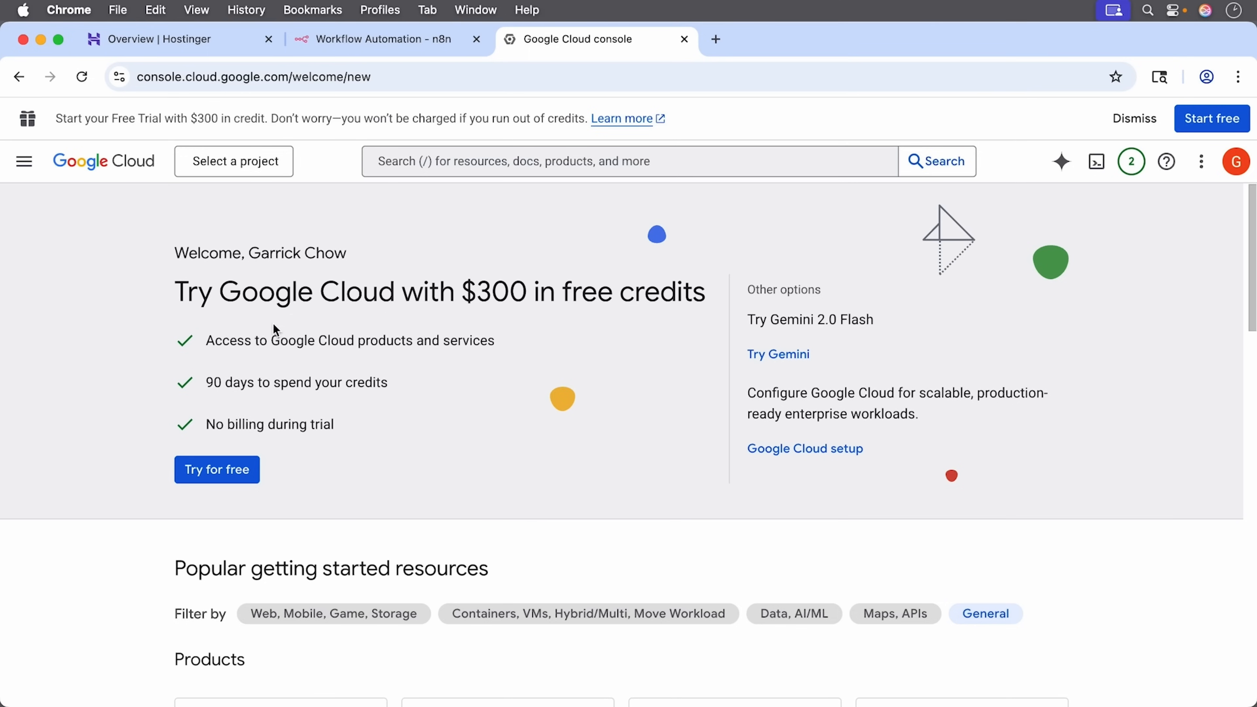
# Step: Create a new Google Cloud project named 'Attachments Workflow'
pyautogui.click(250, 161)
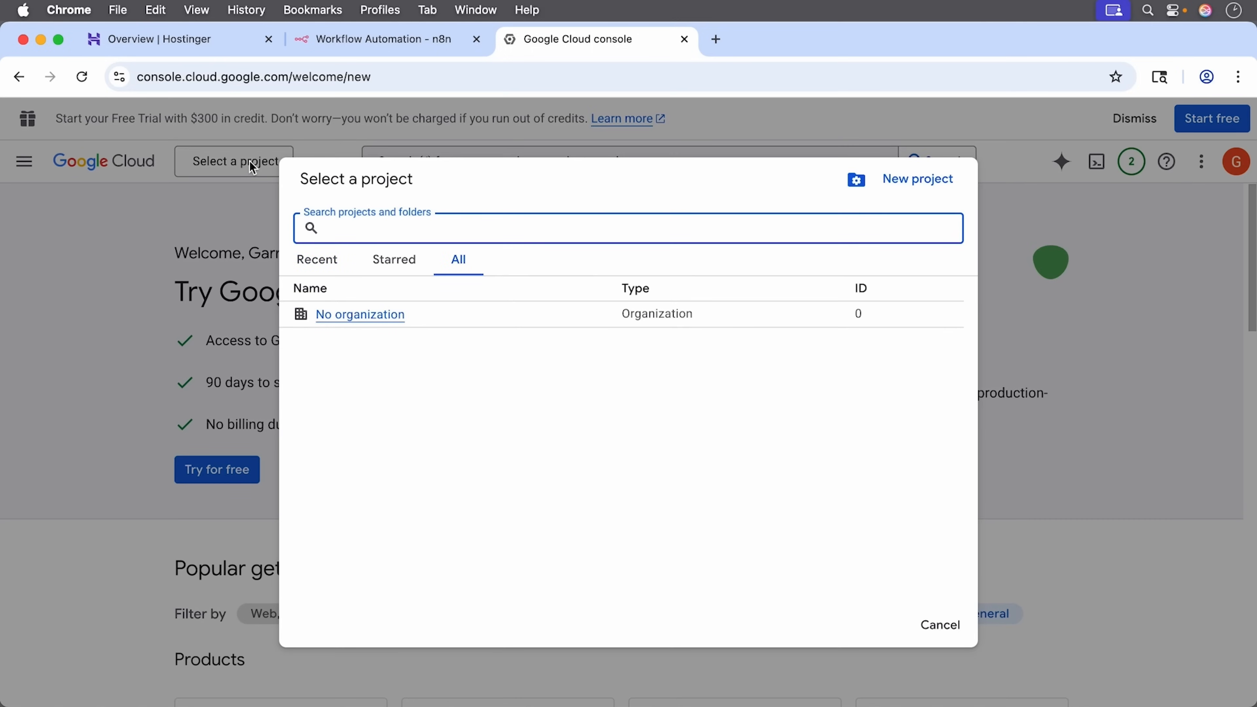
pyautogui.click(924, 184)
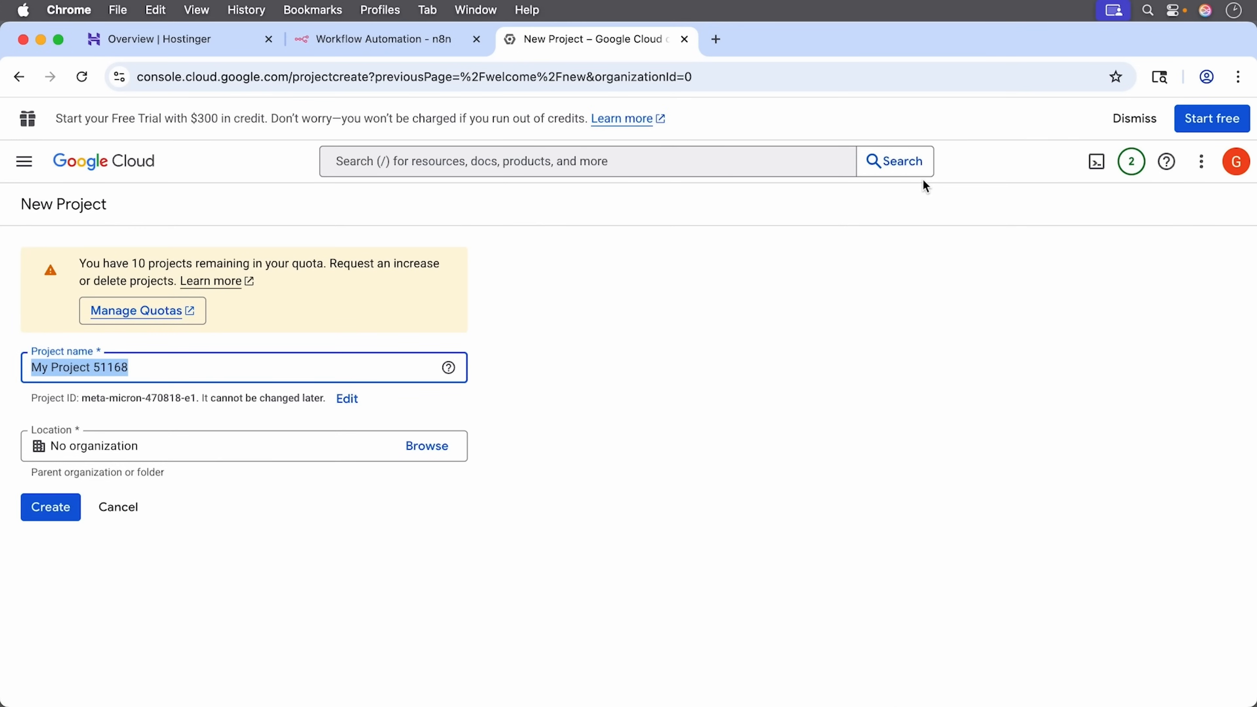
pyautogui.write('Attach')
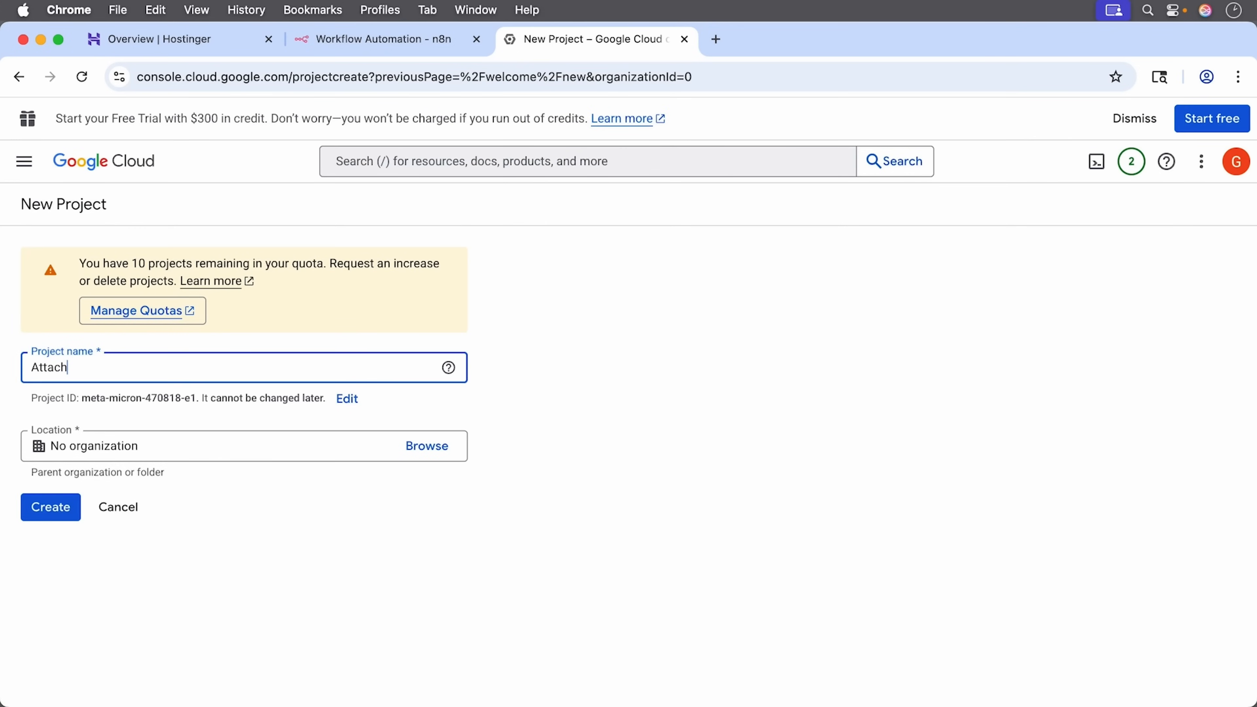
pyautogui.write('ments Workflow')
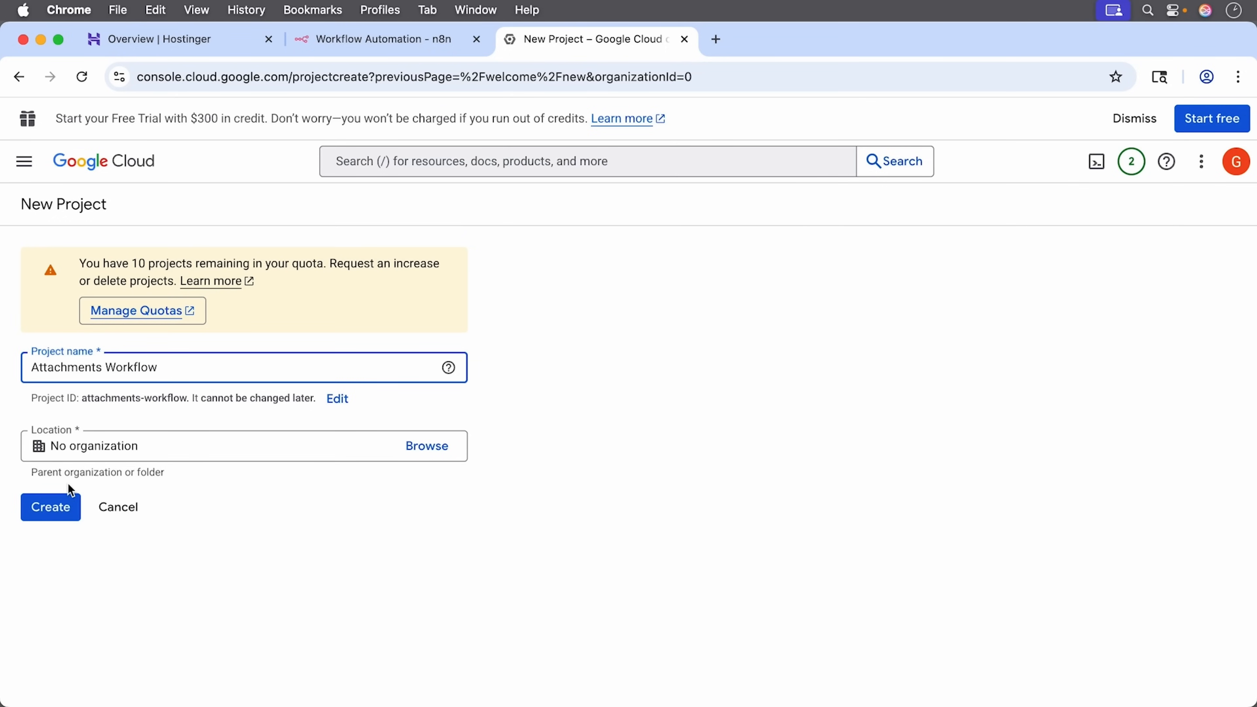
pyautogui.click(67, 520)
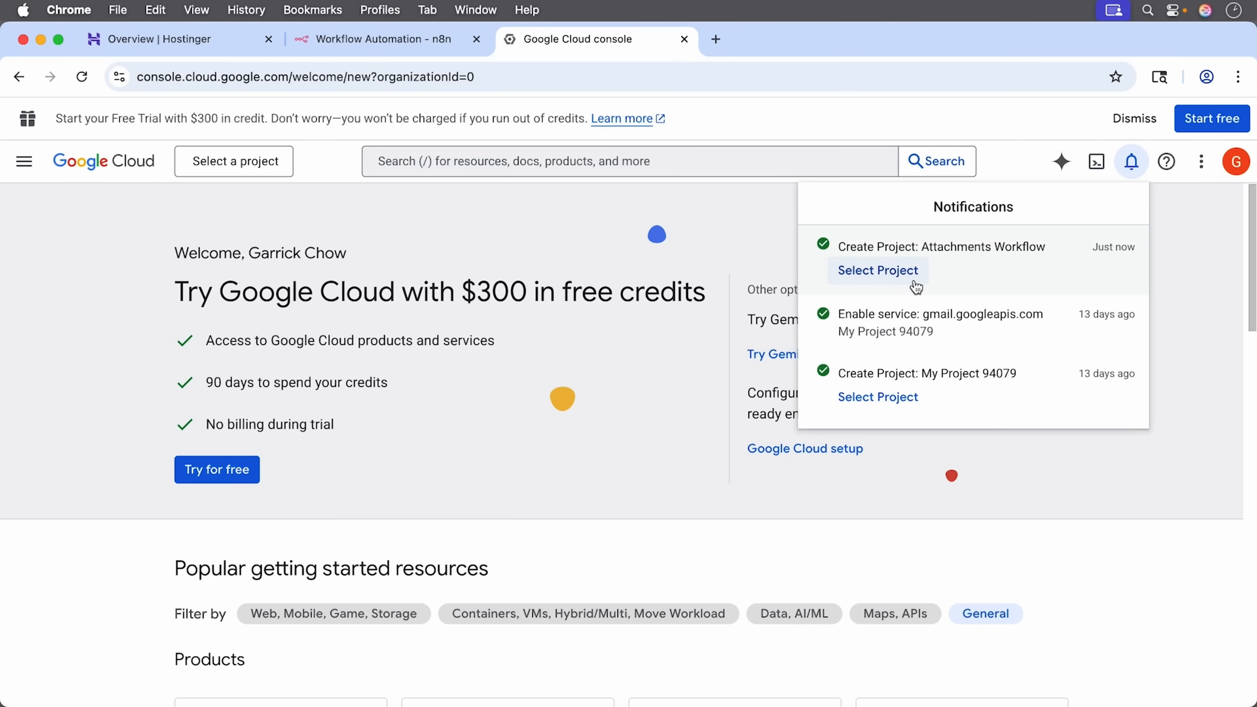
# Step: Switch to the Attachments Workflow project and go to APIs & Services Credentials
pyautogui.click(900, 282)
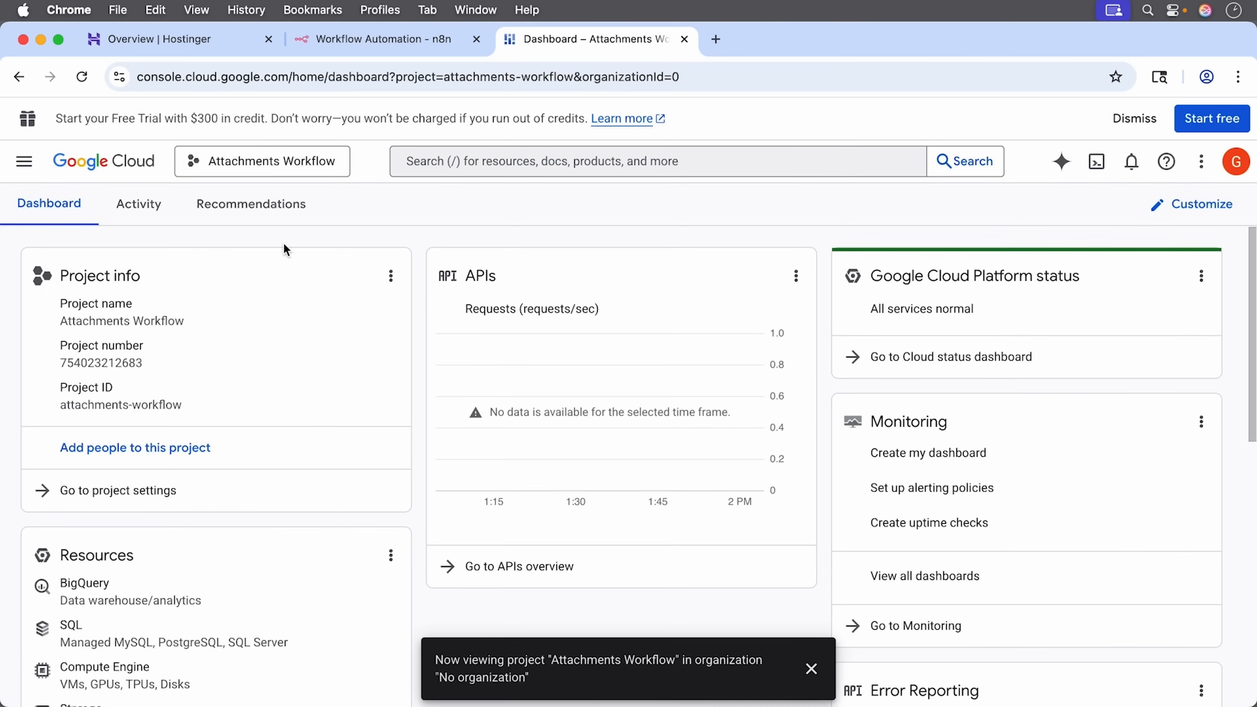
pyautogui.click(24, 168)
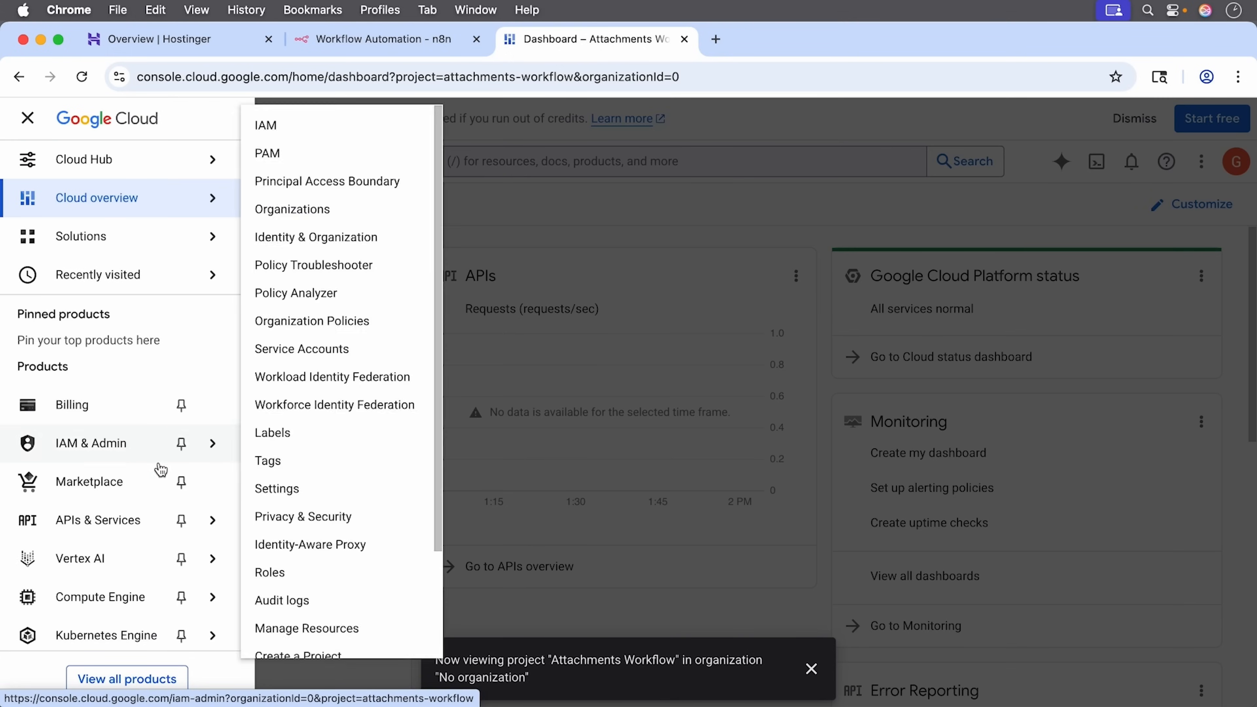
pyautogui.moveTo(146, 532)
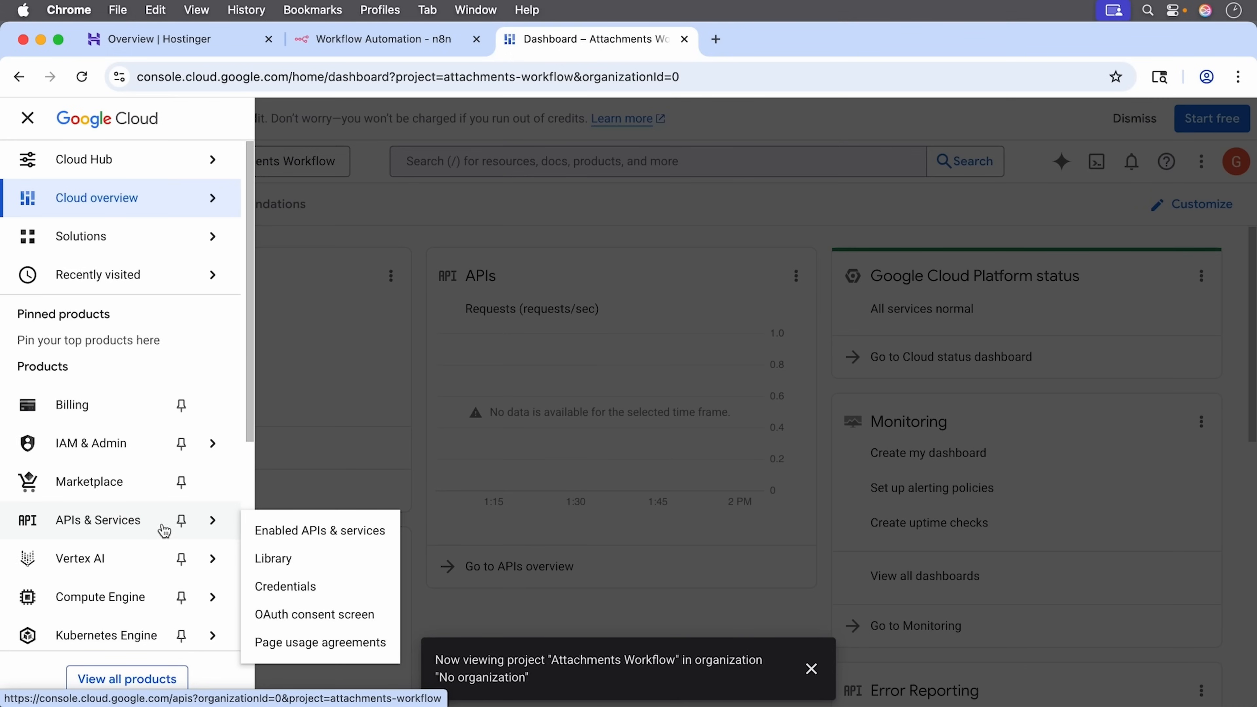
pyautogui.click(316, 586)
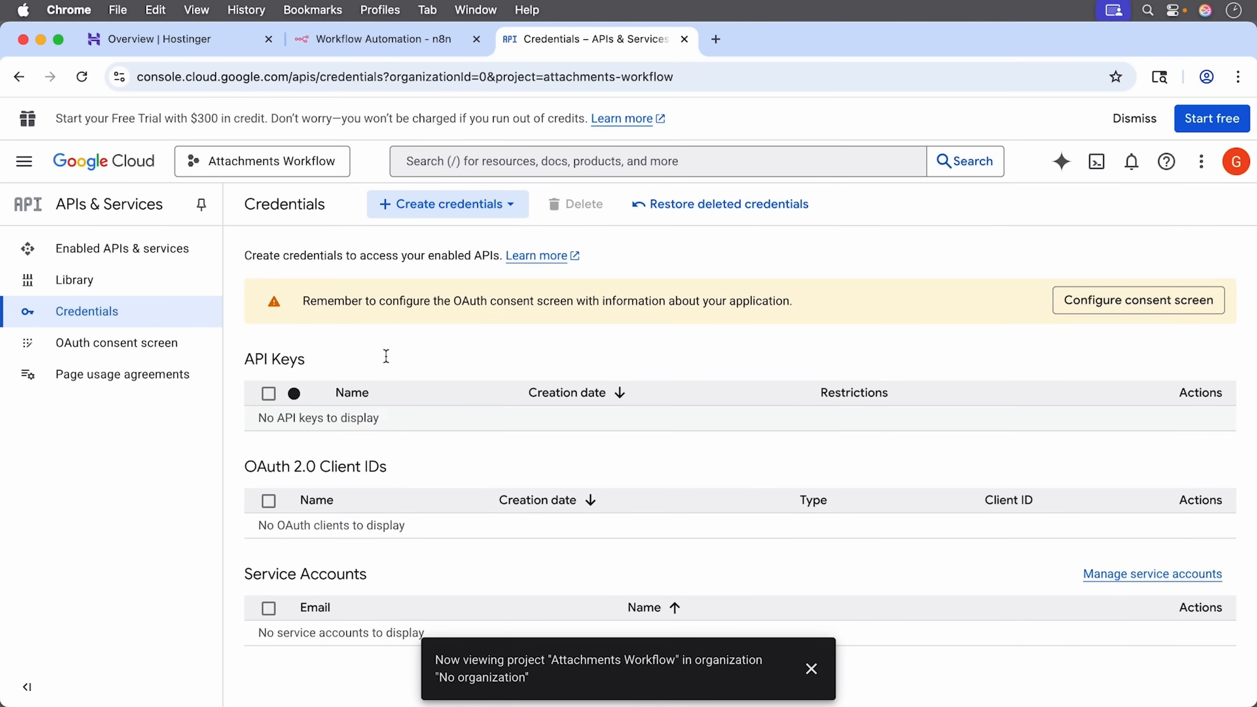
# Step: Start an OAuth client ID credential and proceed to configure the required consent screen
pyautogui.click(469, 210)
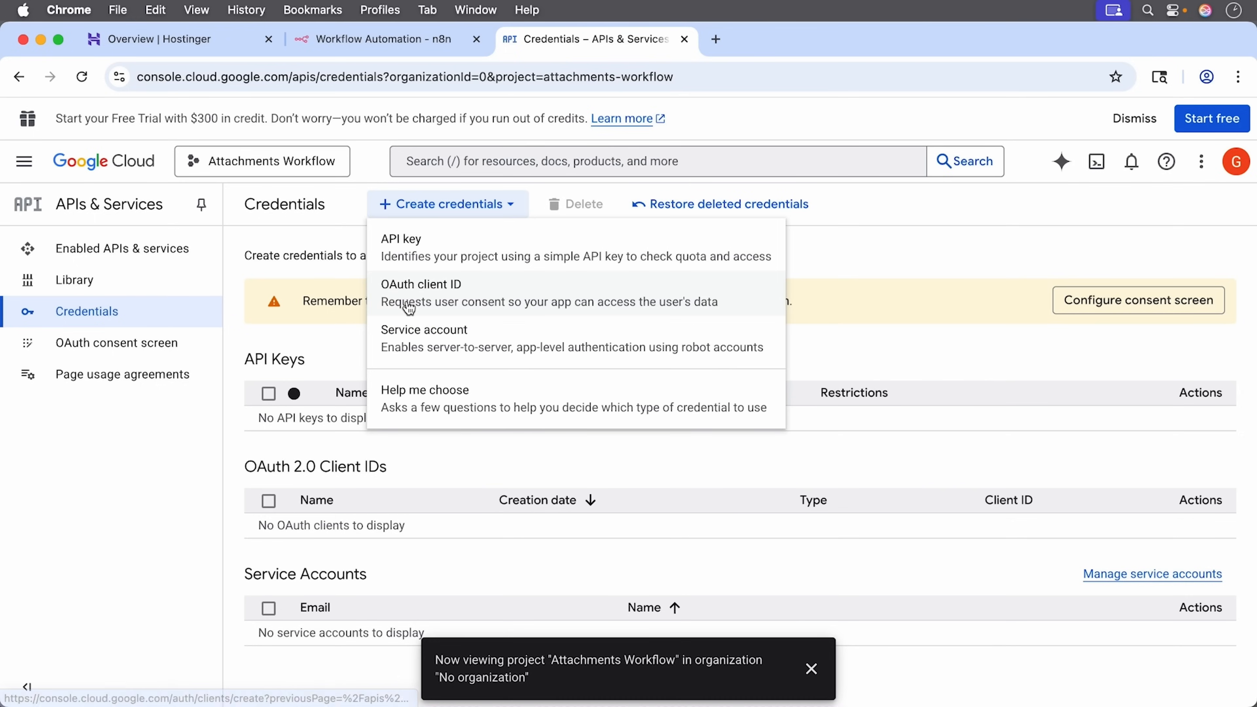
pyautogui.click(442, 299)
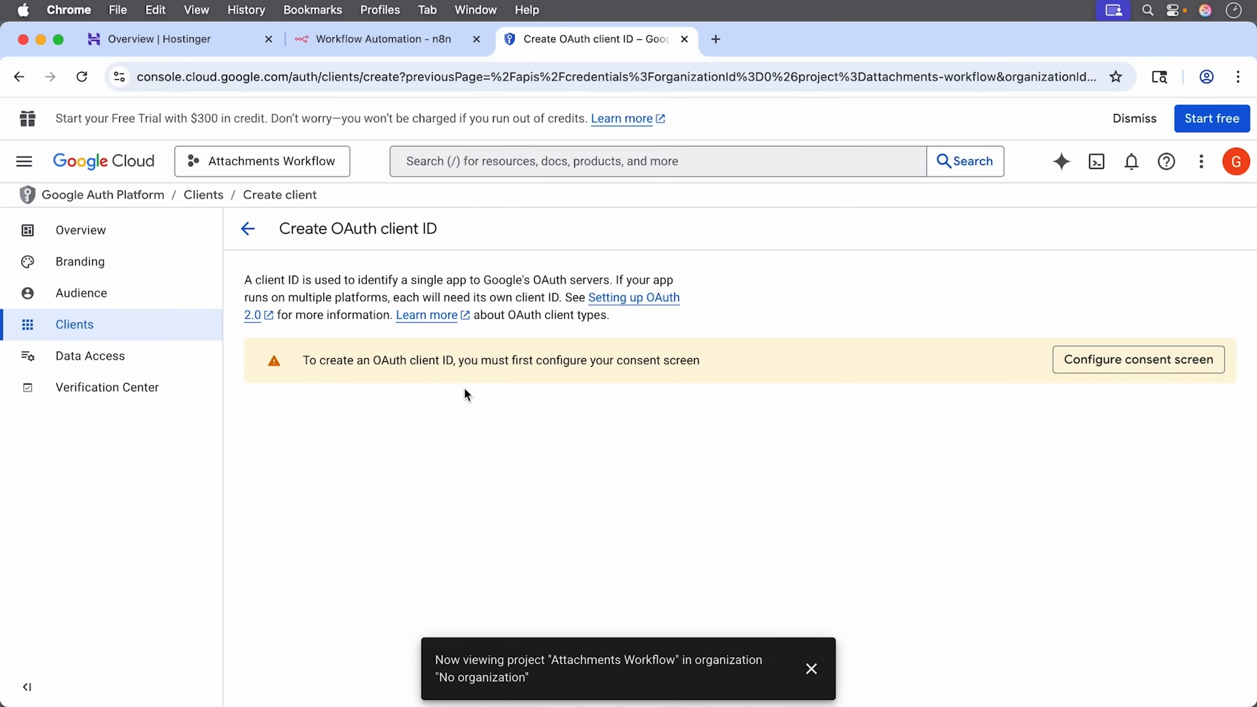
pyautogui.click(1111, 361)
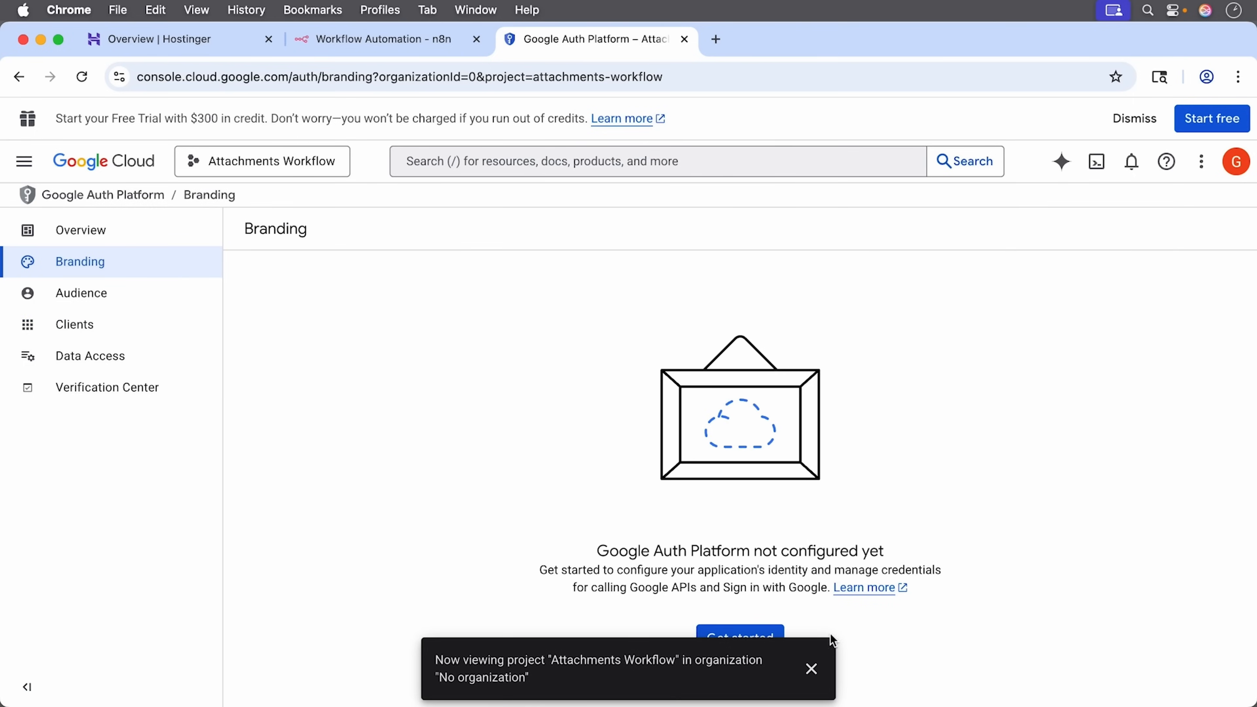
# Step: Start the Google Auth Platform setup with app name SaveAttachments and the account's support email
pyautogui.click(811, 668)
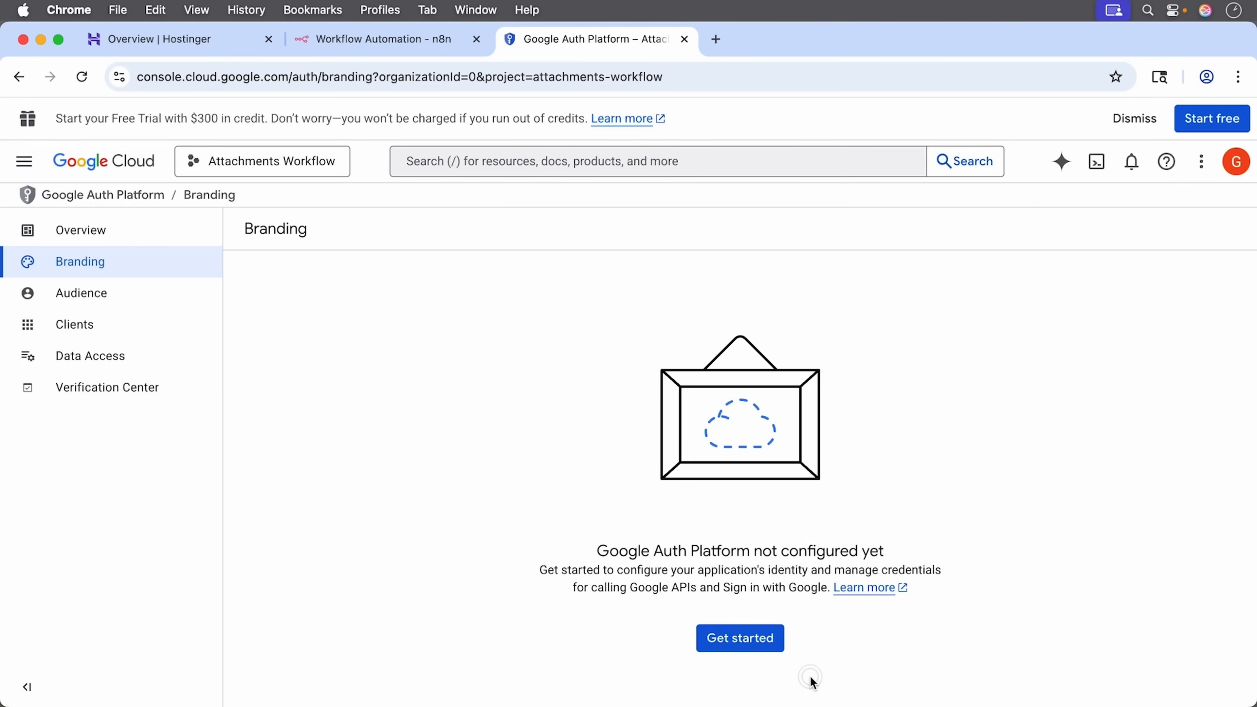
pyautogui.click(760, 649)
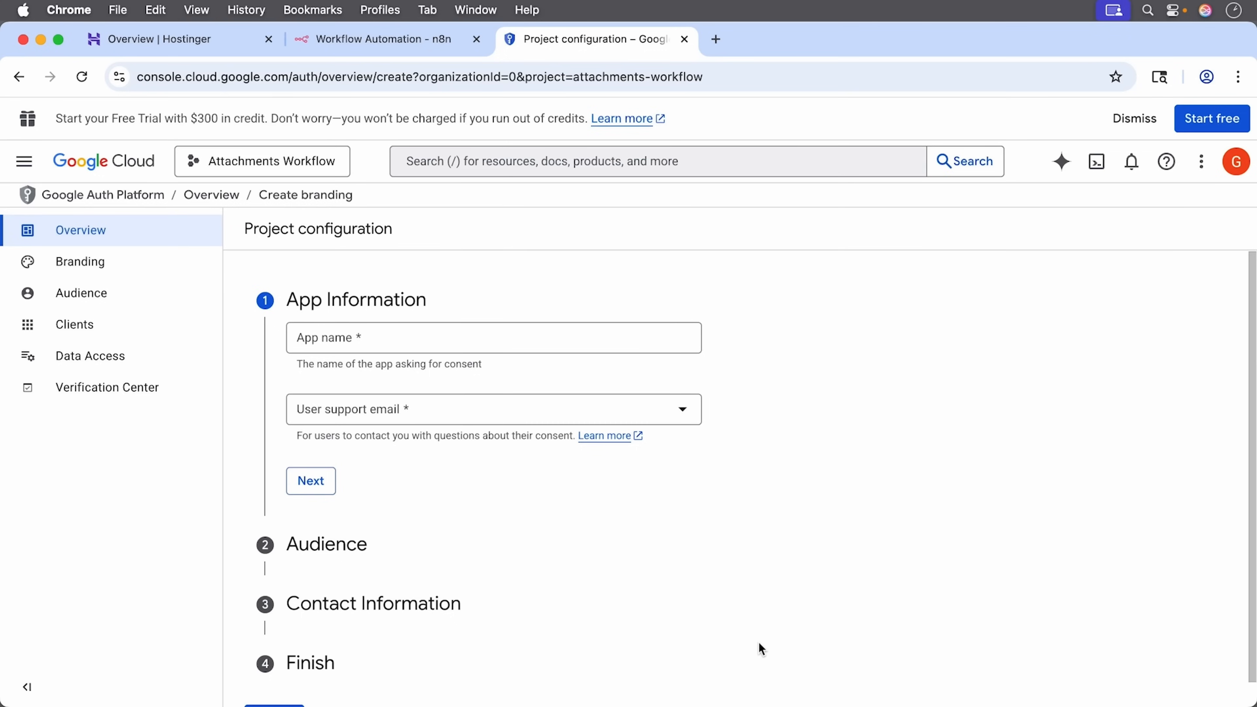
pyautogui.click(374, 332)
pyautogui.write('SaveAttachments')
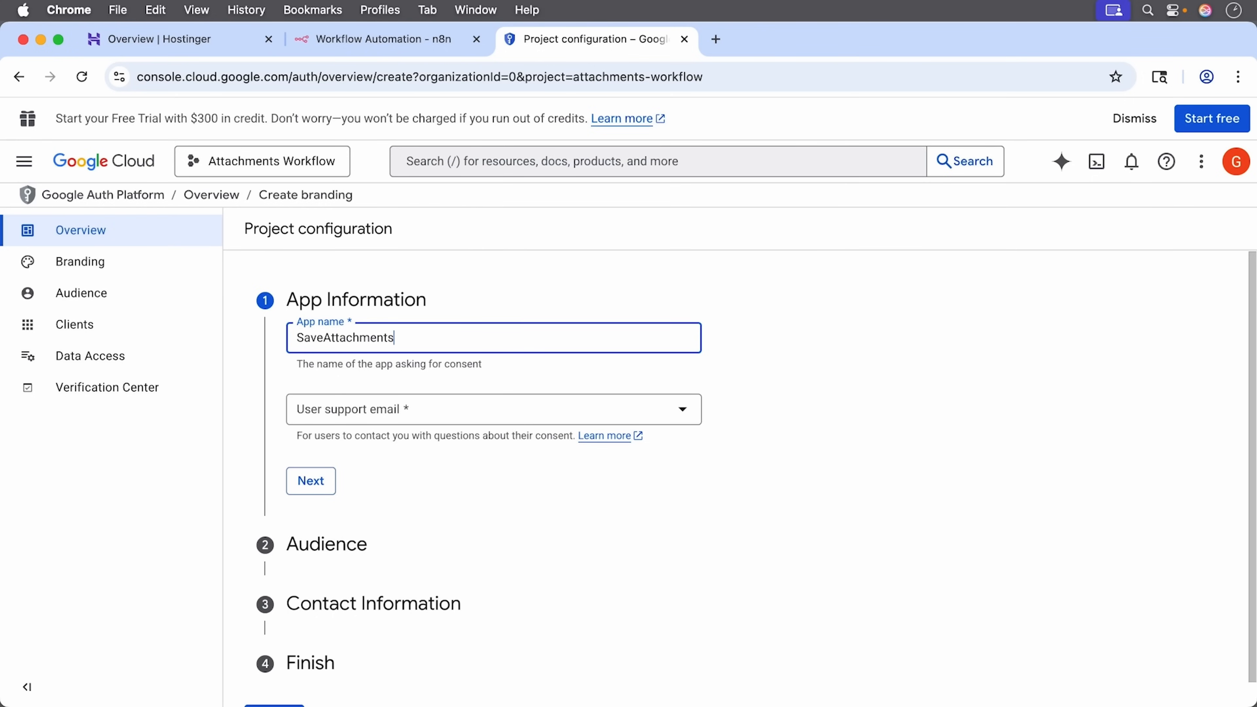
pyautogui.click(364, 407)
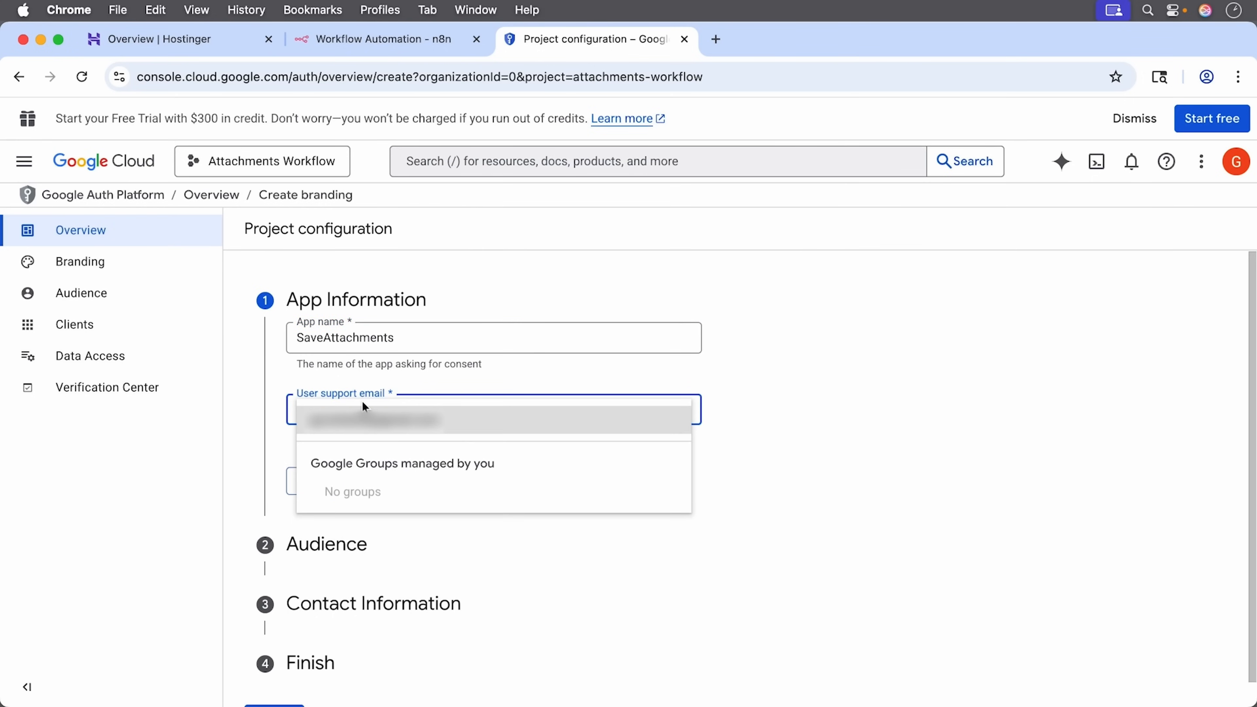
pyautogui.click(471, 425)
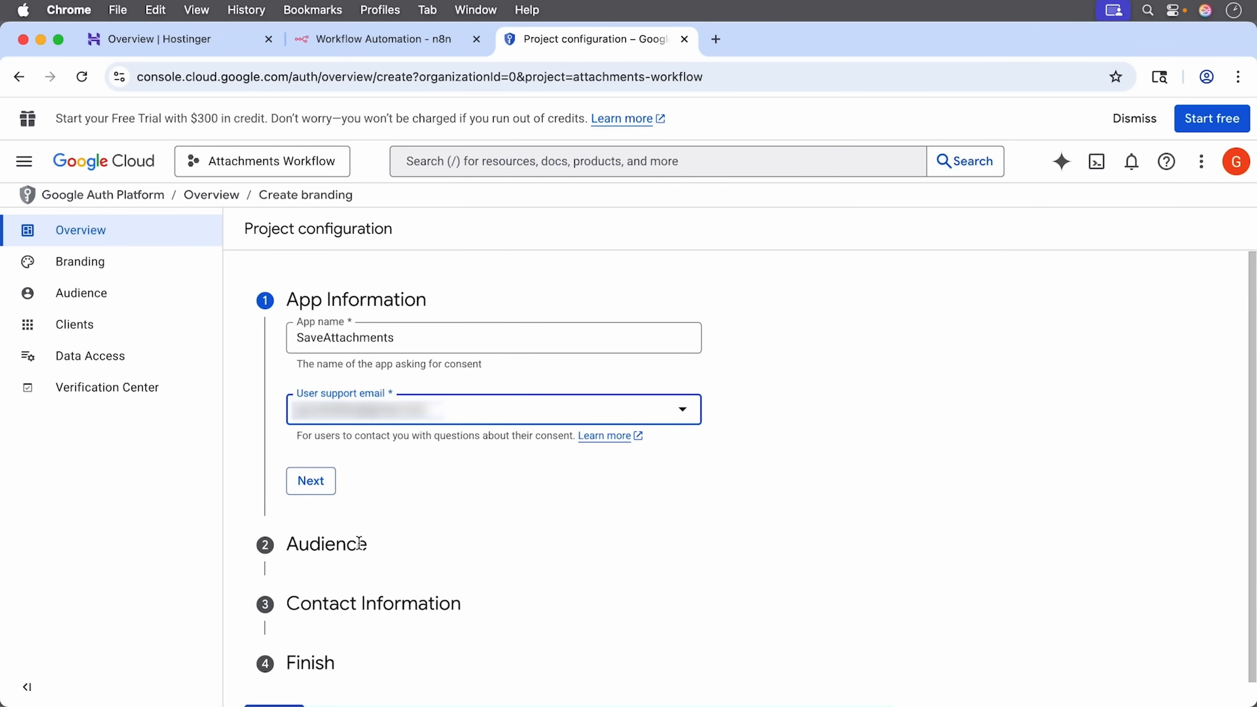
# Step: Set the app's audience to External
pyautogui.click(309, 483)
pyautogui.scroll(-3, 472, 485)
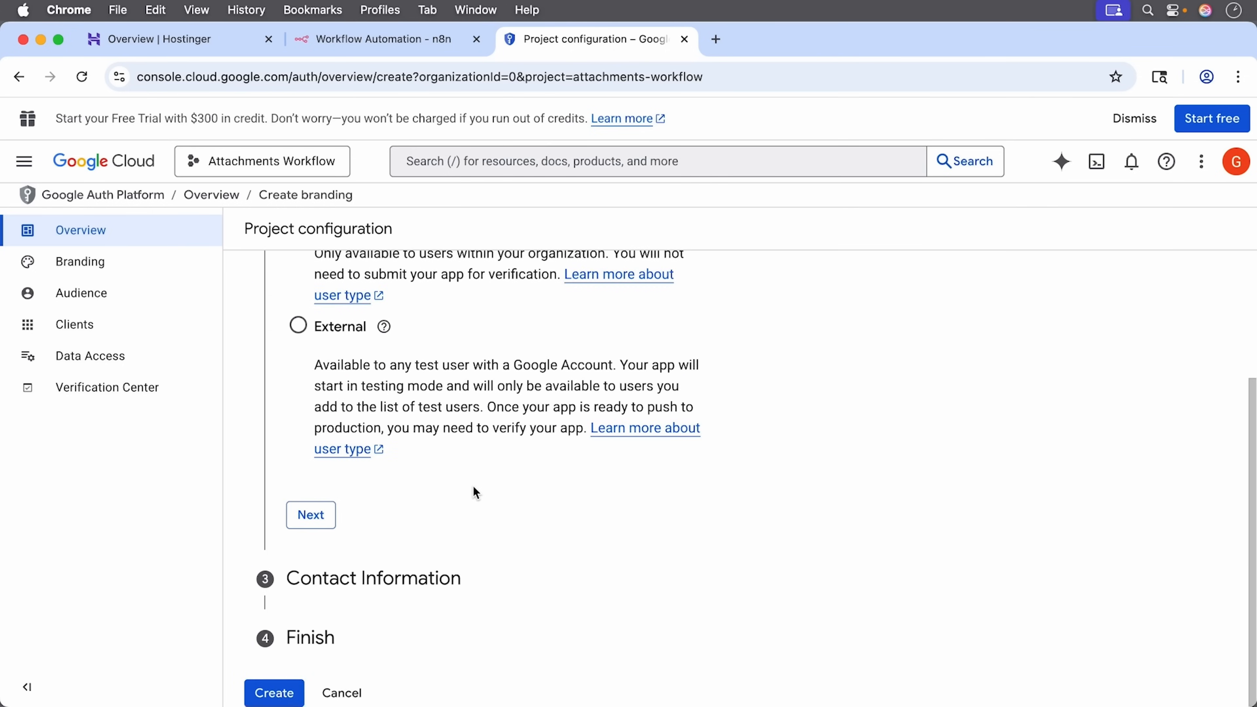
pyautogui.click(300, 331)
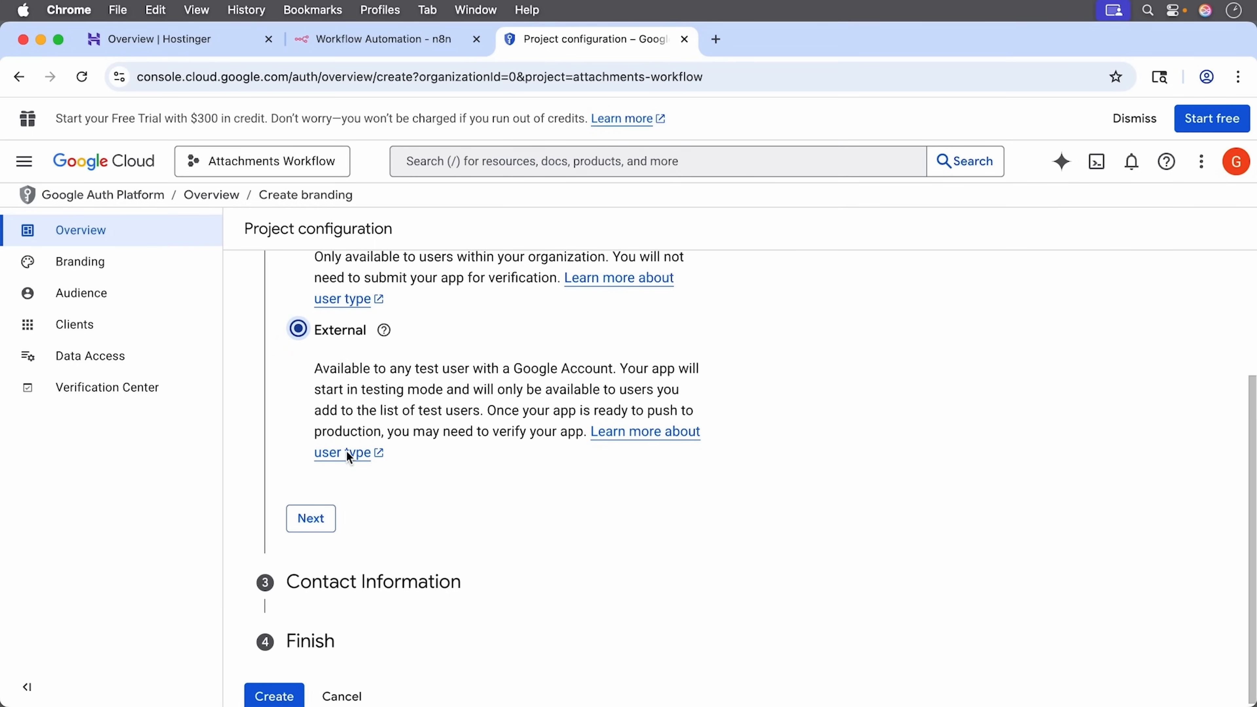
pyautogui.click(322, 532)
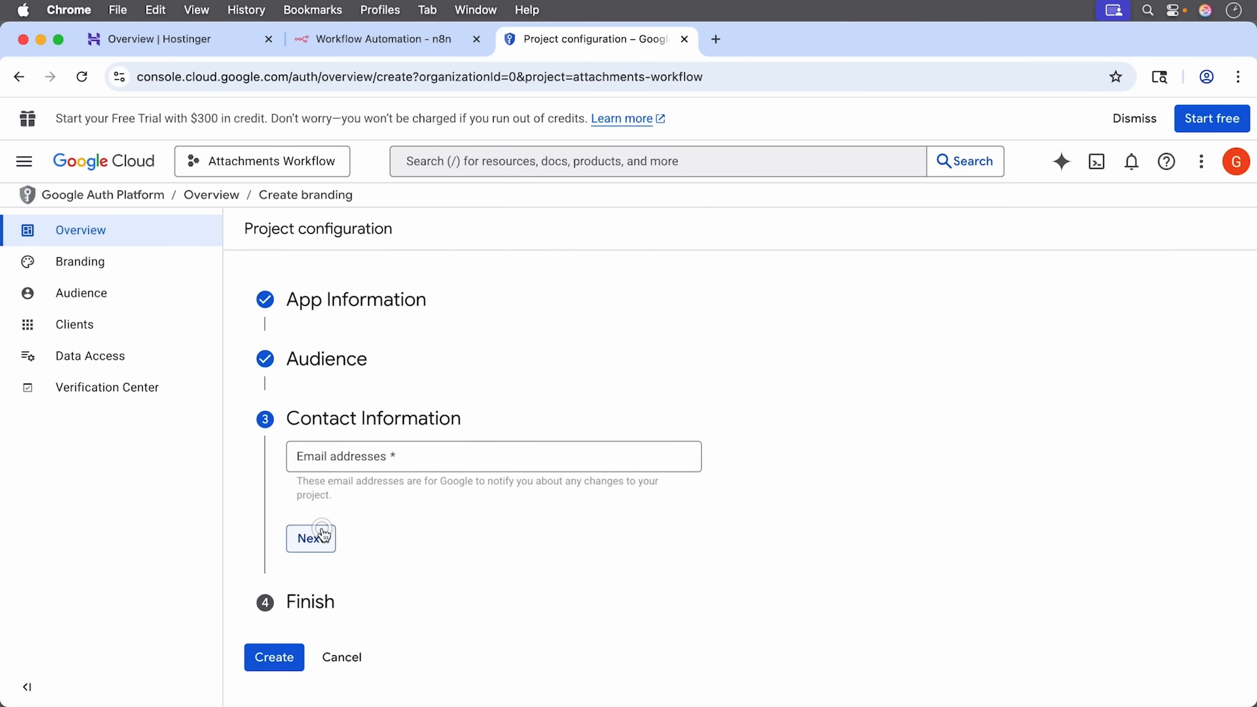
# Step: Enter the contact email, accept the User Data Policy, and create the configuration
pyautogui.click(430, 452)
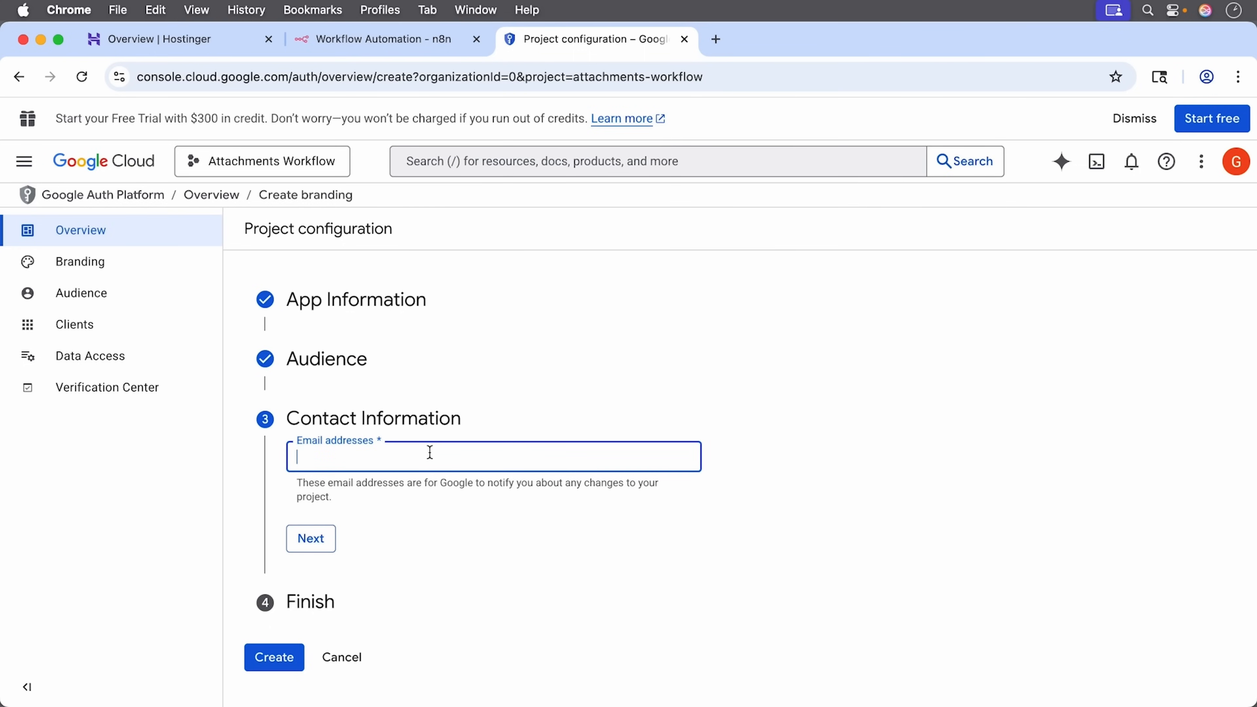
pyautogui.write('...')
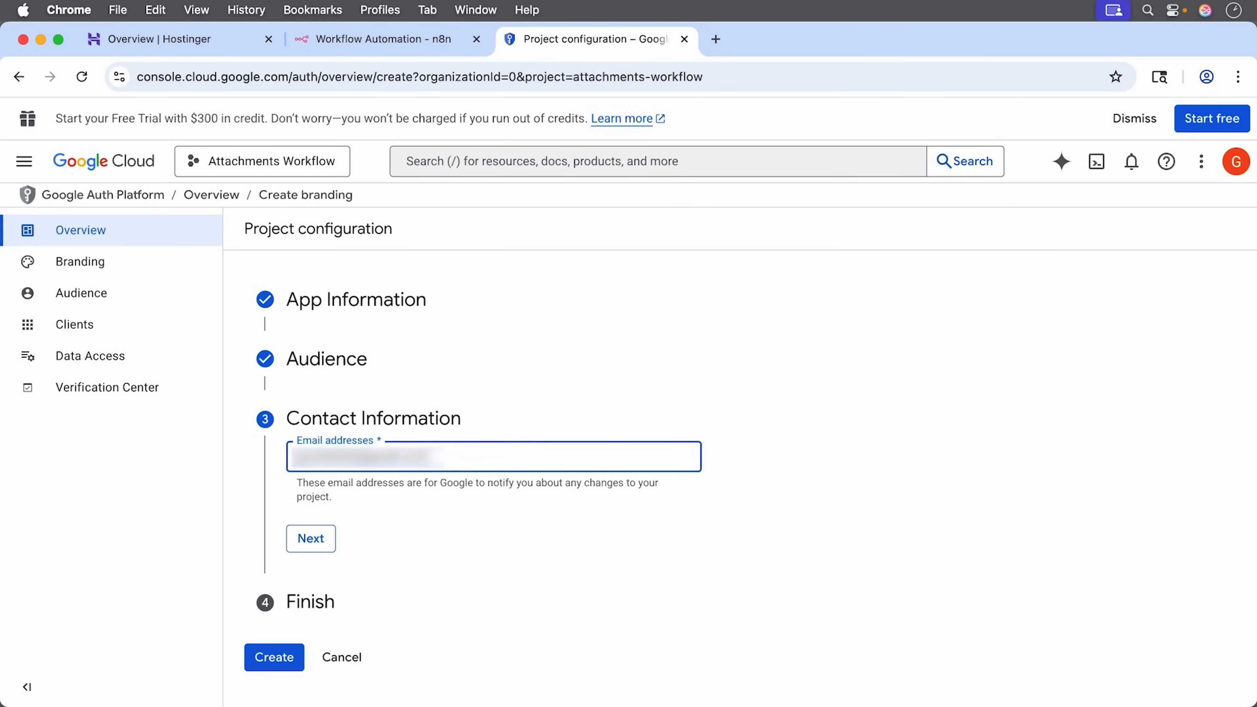
pyautogui.click(321, 548)
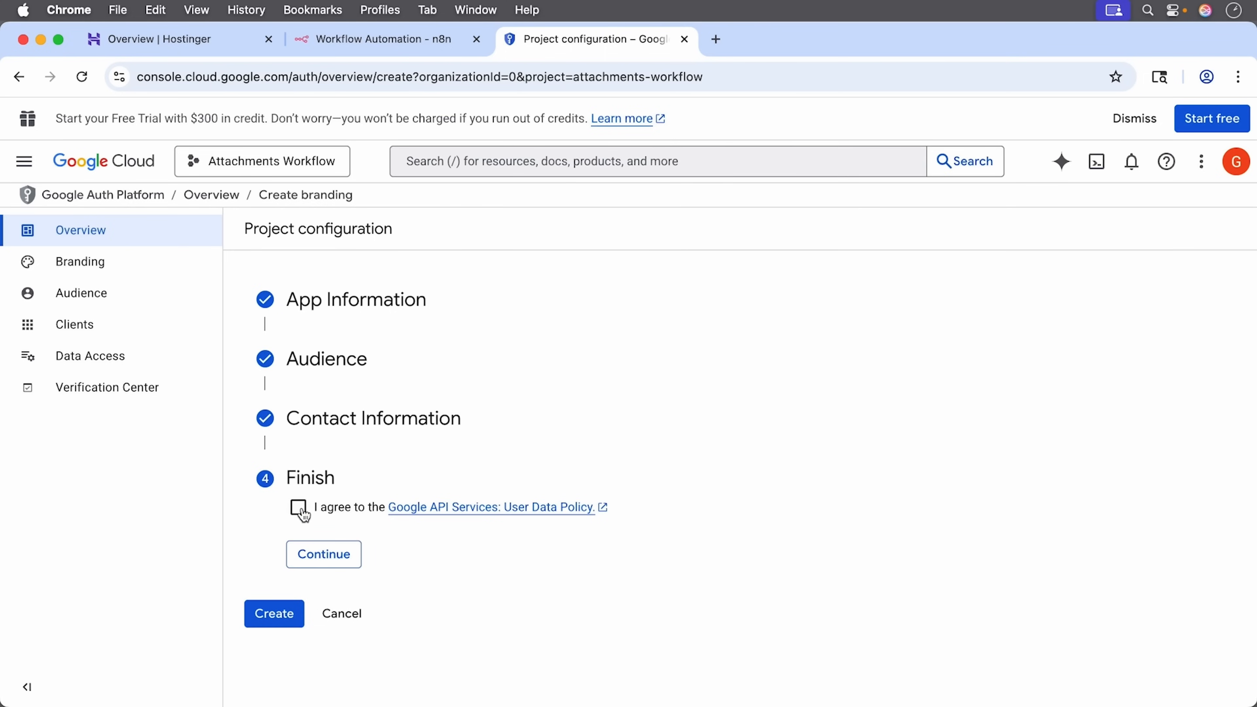
pyautogui.click(299, 511)
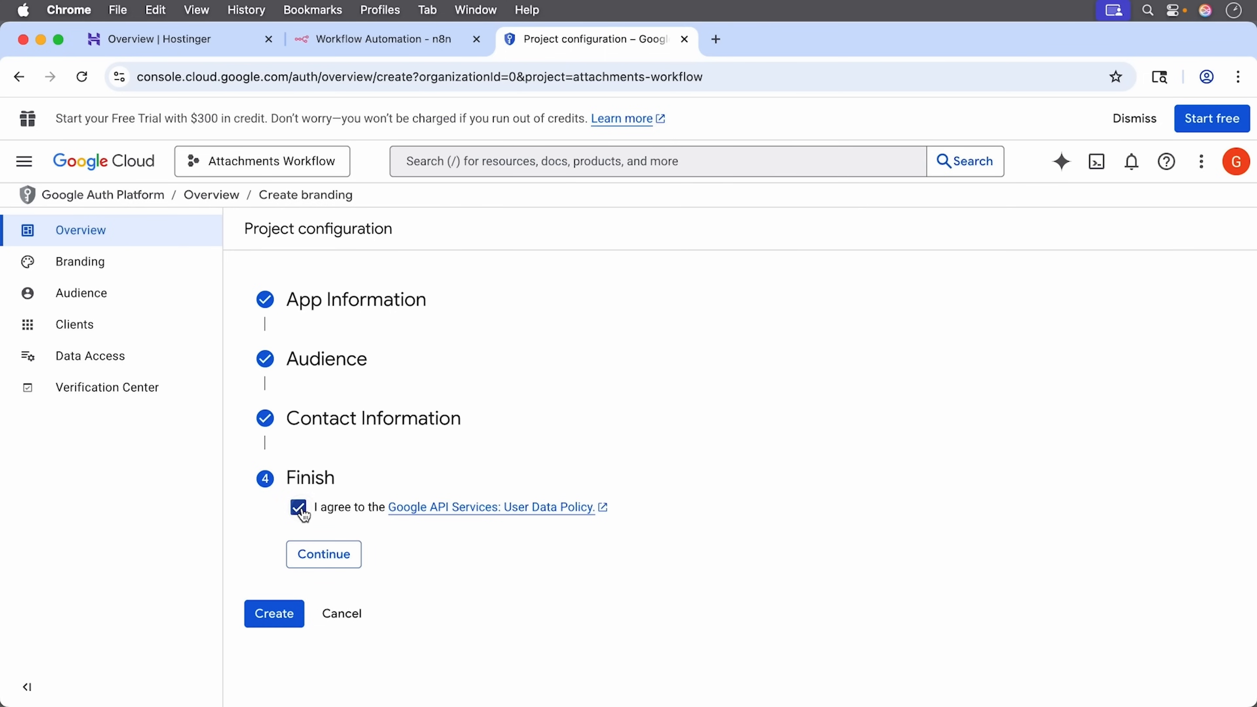
pyautogui.click(322, 569)
pyautogui.click(261, 540)
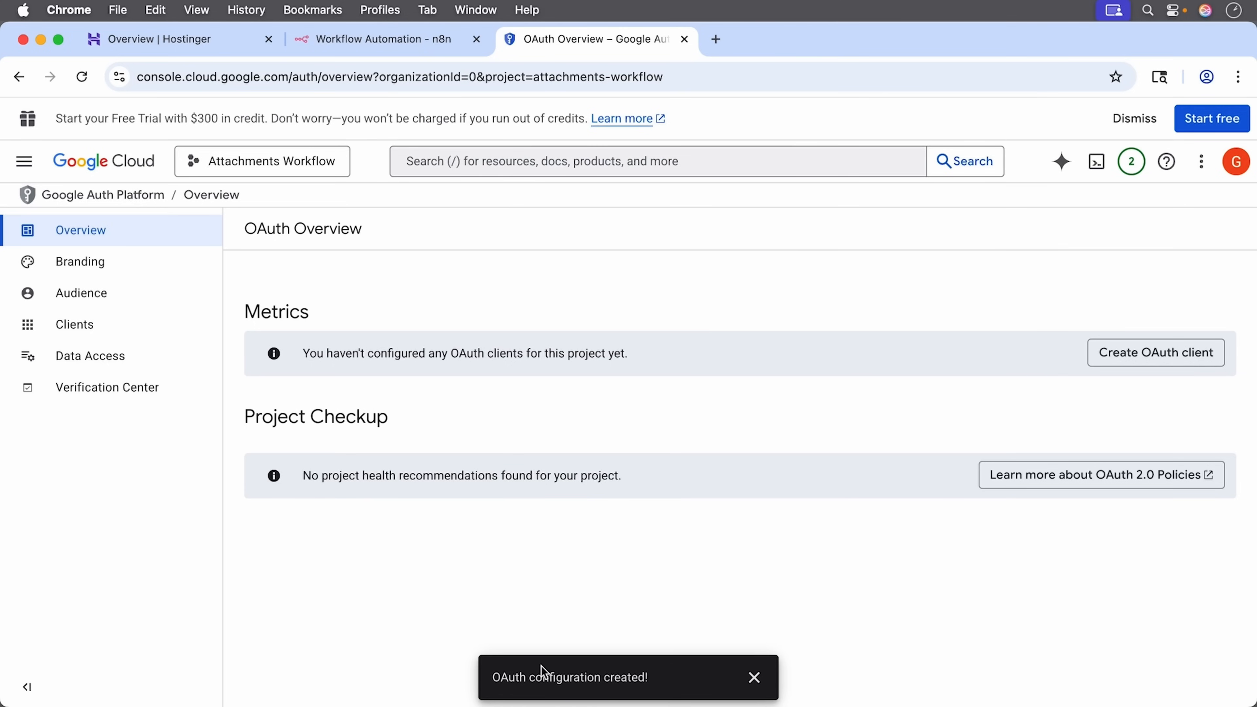
# Step: Go to the APIs & Services Credentials page and start creating an OAuth client ID
pyautogui.click(753, 678)
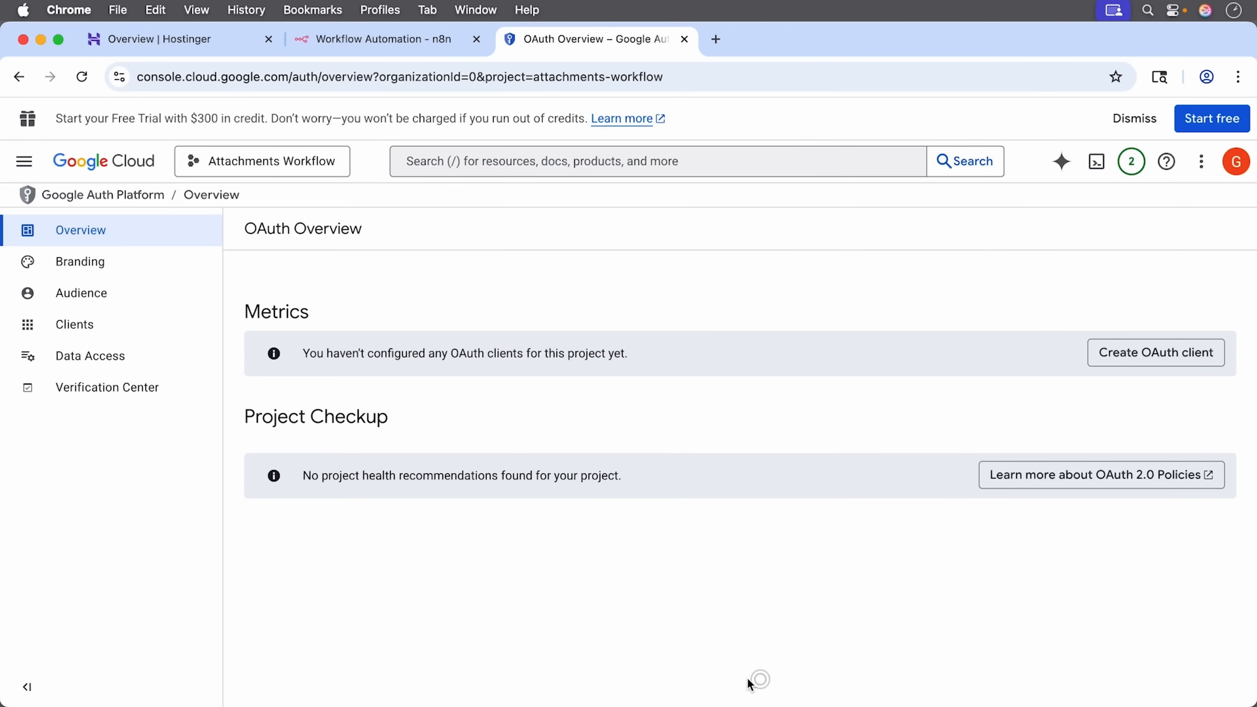
pyautogui.click(17, 167)
pyautogui.moveTo(142, 532)
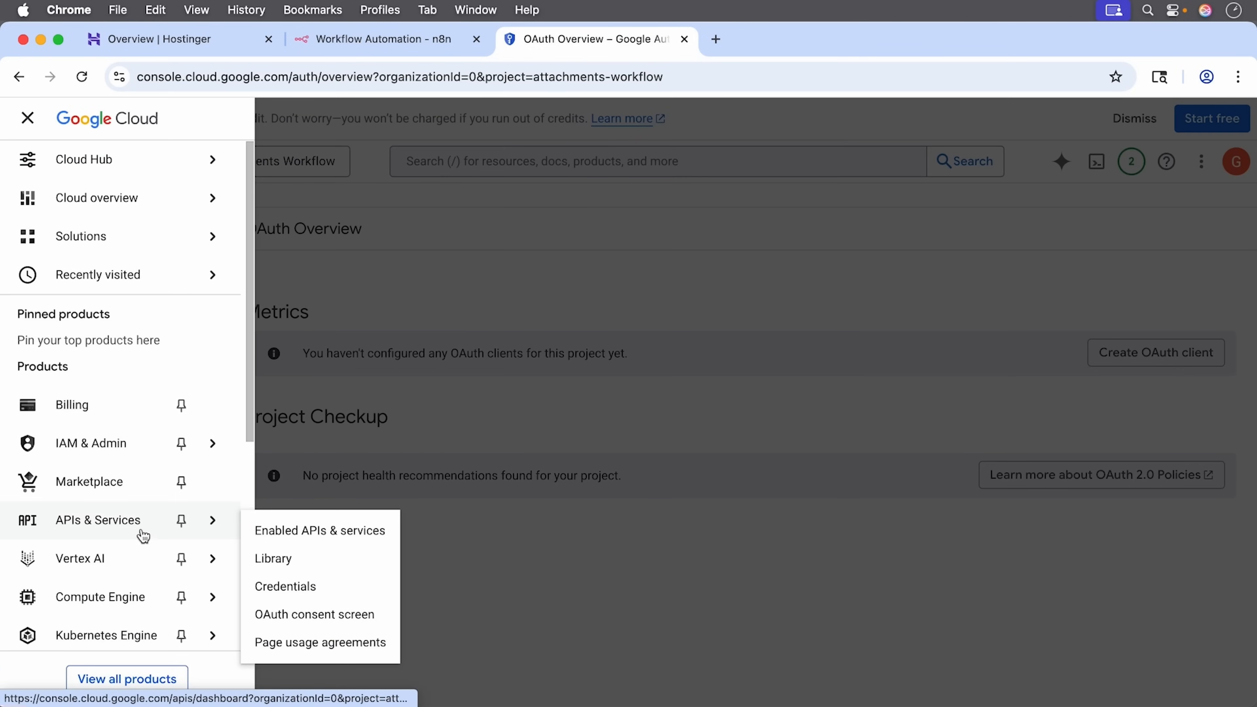
pyautogui.click(315, 590)
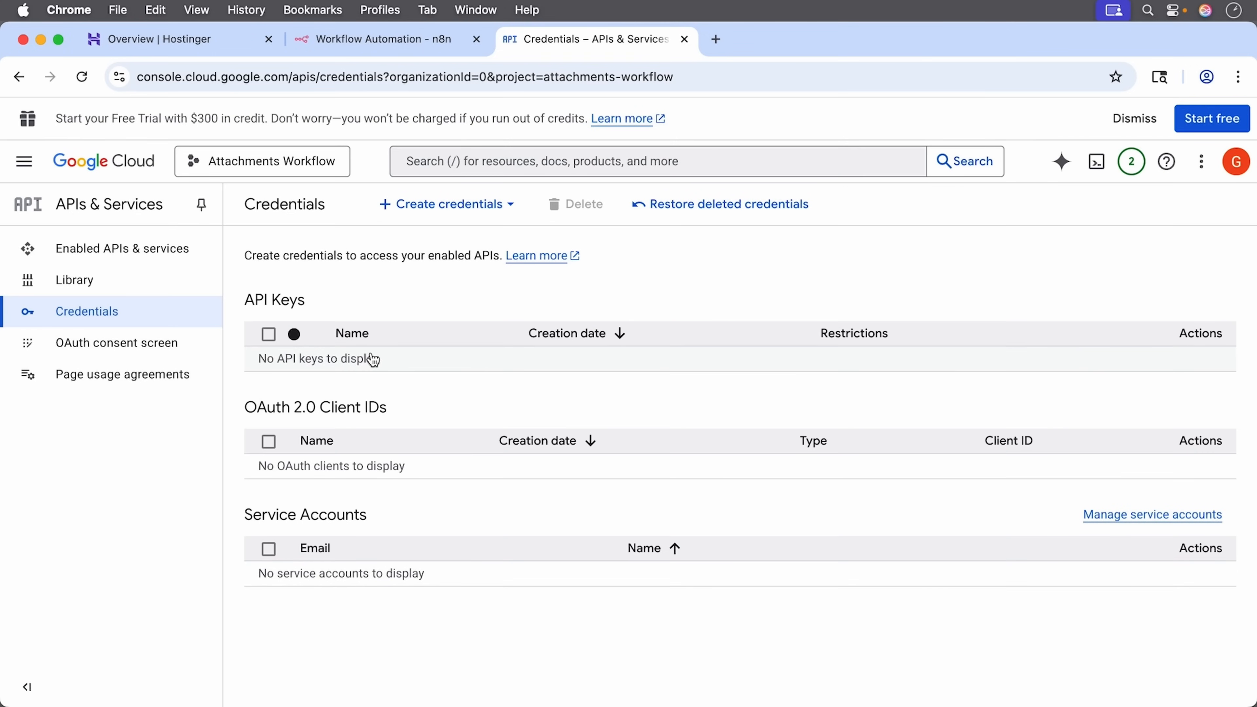
pyautogui.click(460, 207)
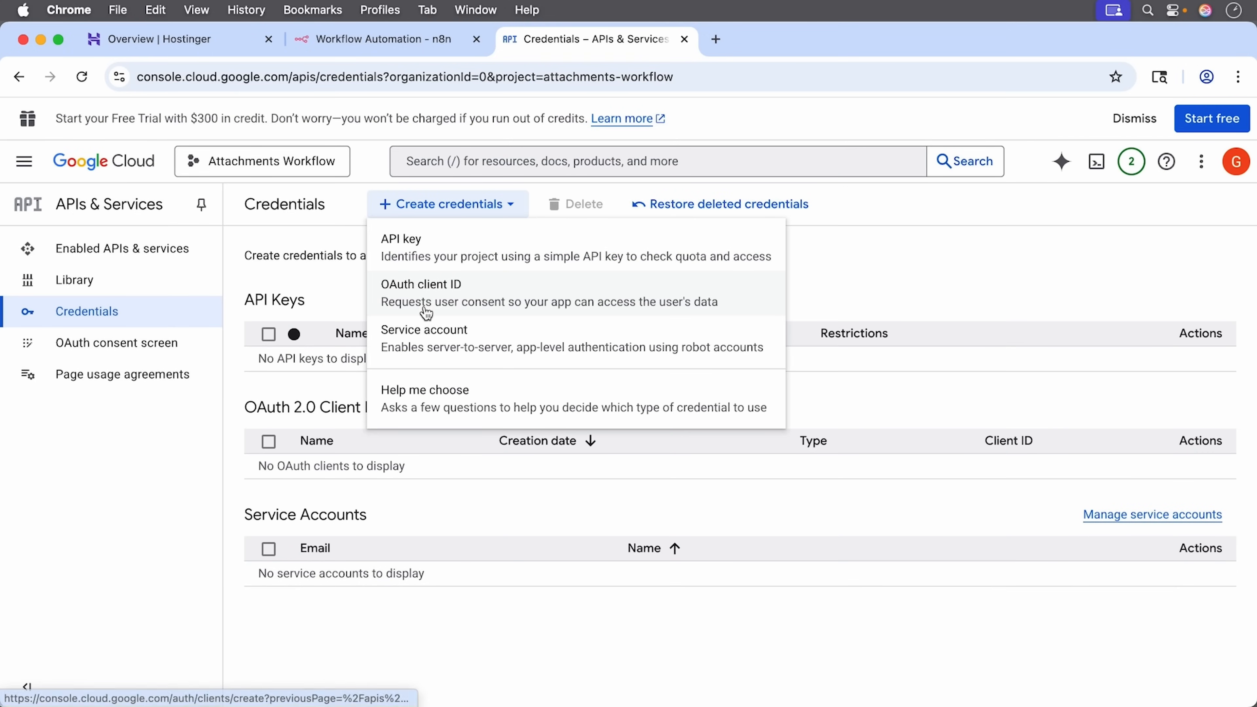
pyautogui.click(444, 303)
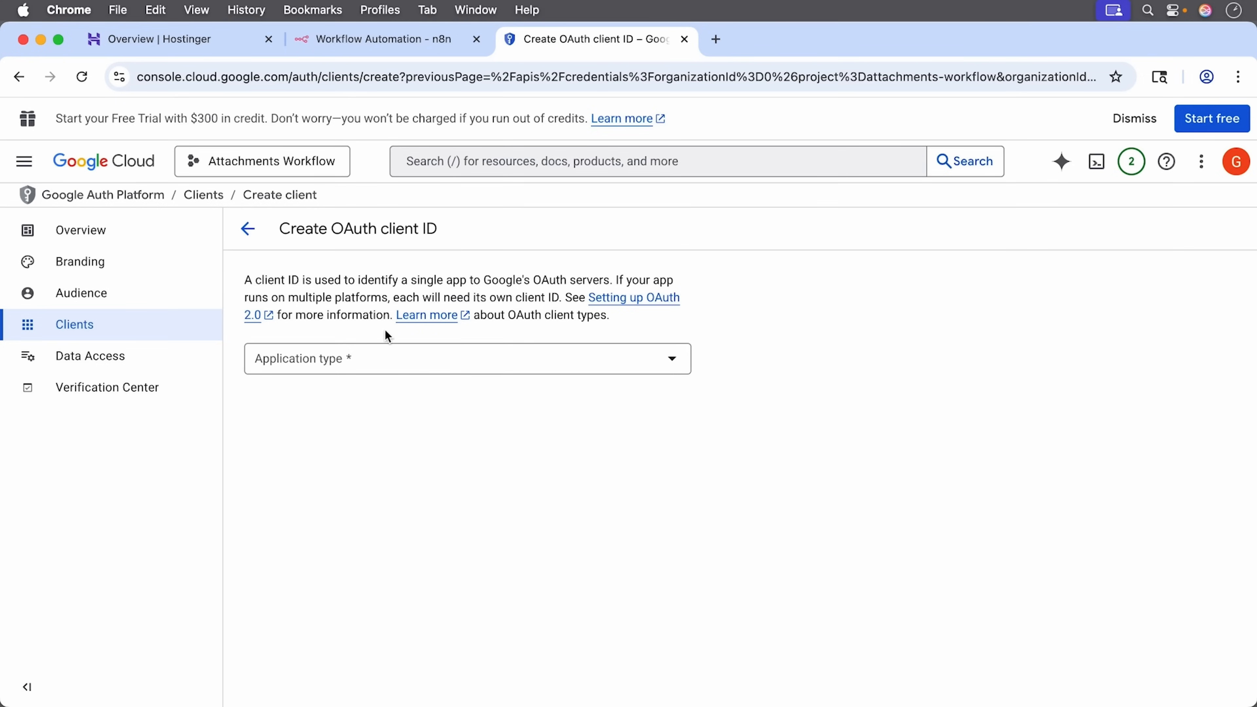
# Step: Choose Web application as the client type and select the default name Web client 1
pyautogui.click(367, 363)
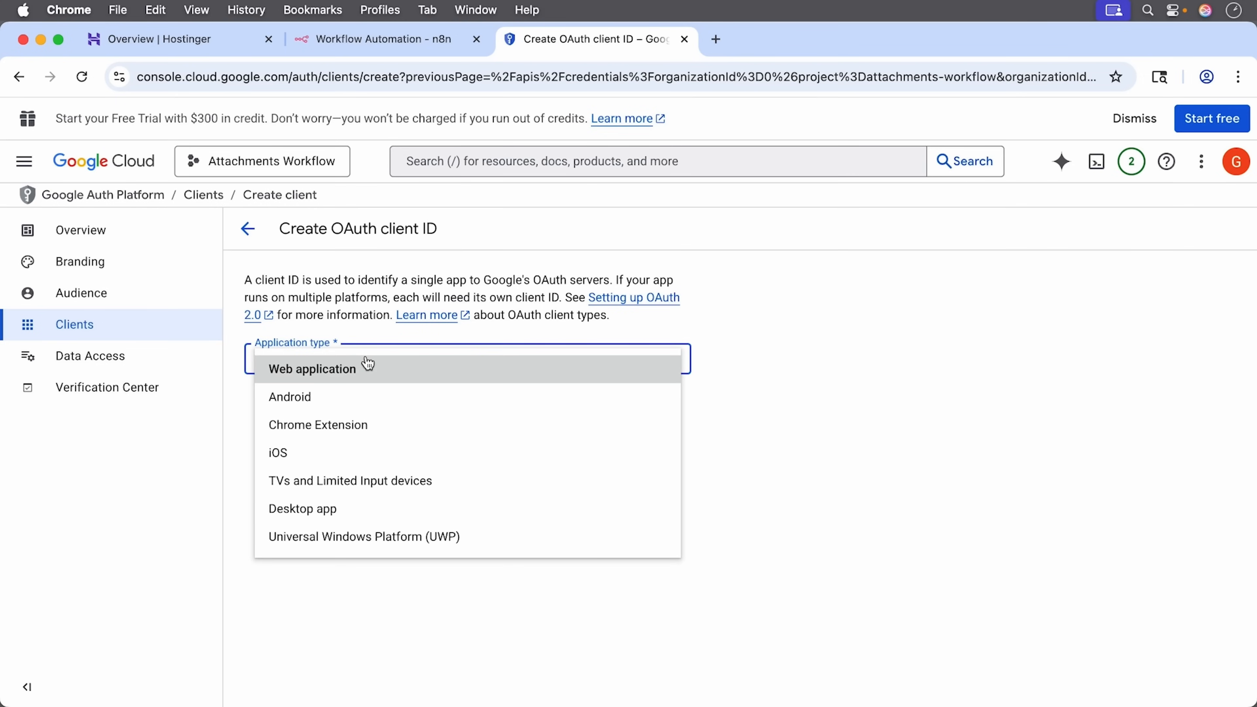
pyautogui.click(372, 382)
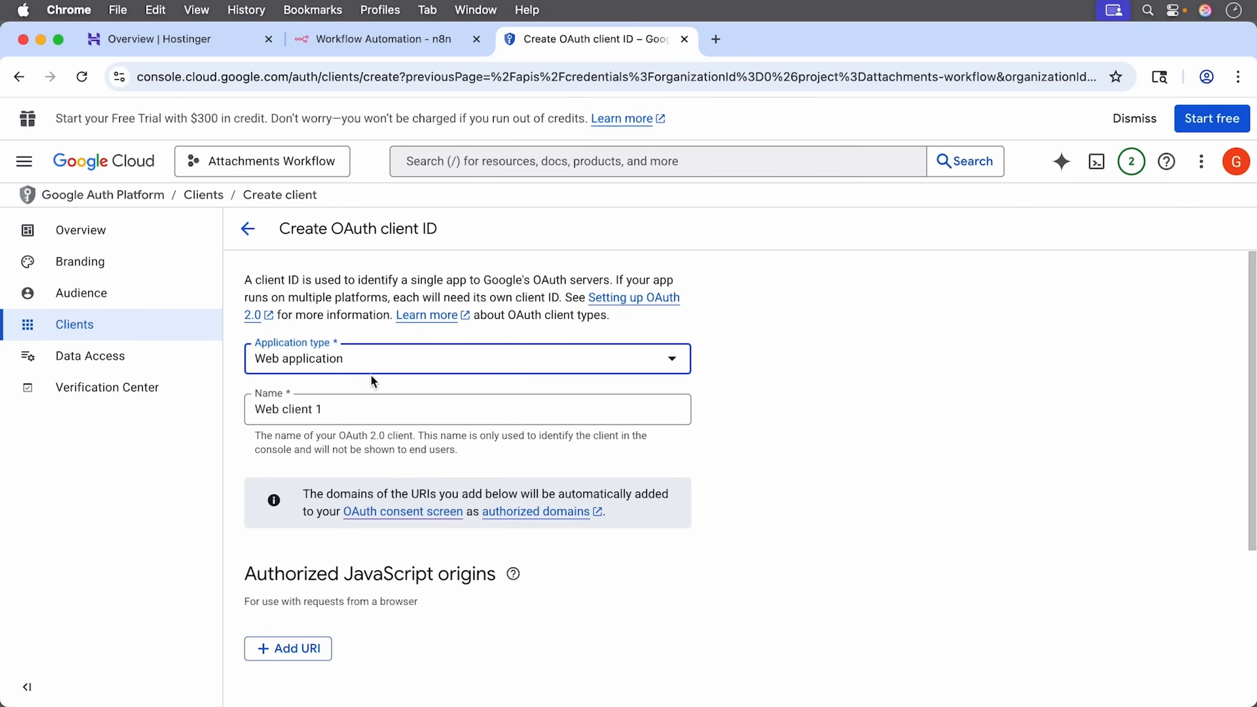
pyautogui.tripleClick(344, 415)
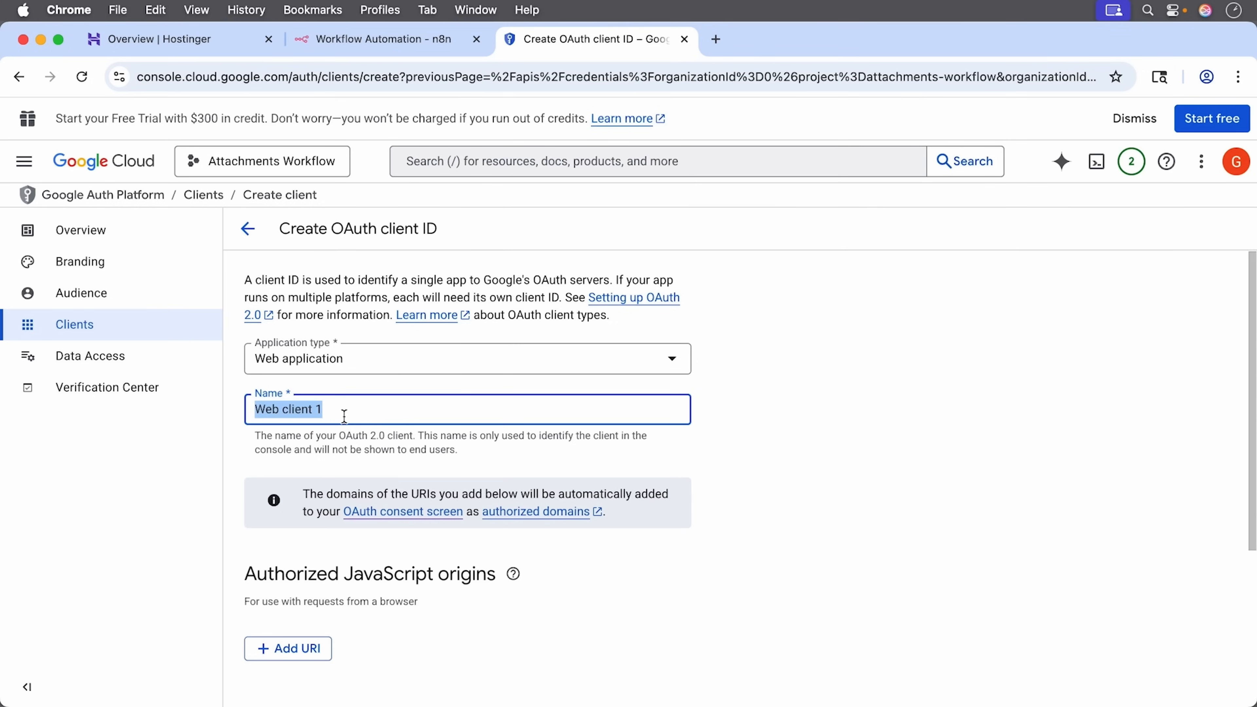
# Step: Create the web client named SaveAttachments and close the confirmation
pyautogui.write('Sav')
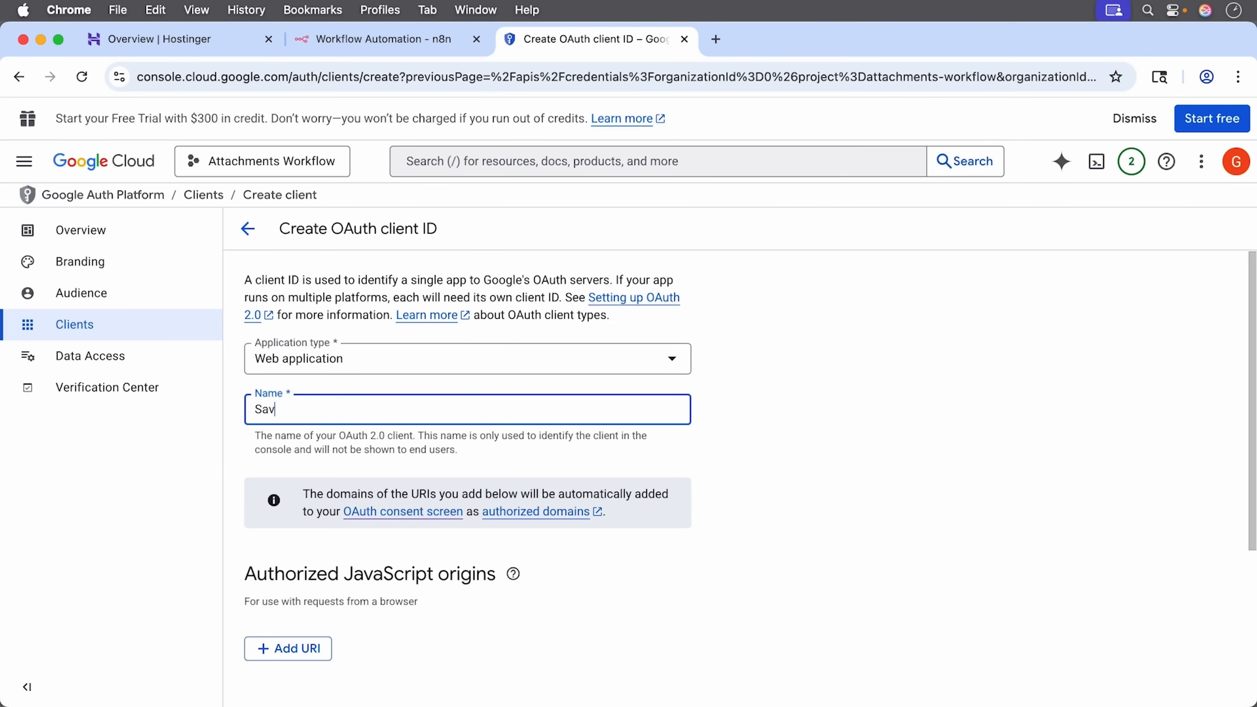
pyautogui.write('eAttachments')
pyautogui.press('Return')
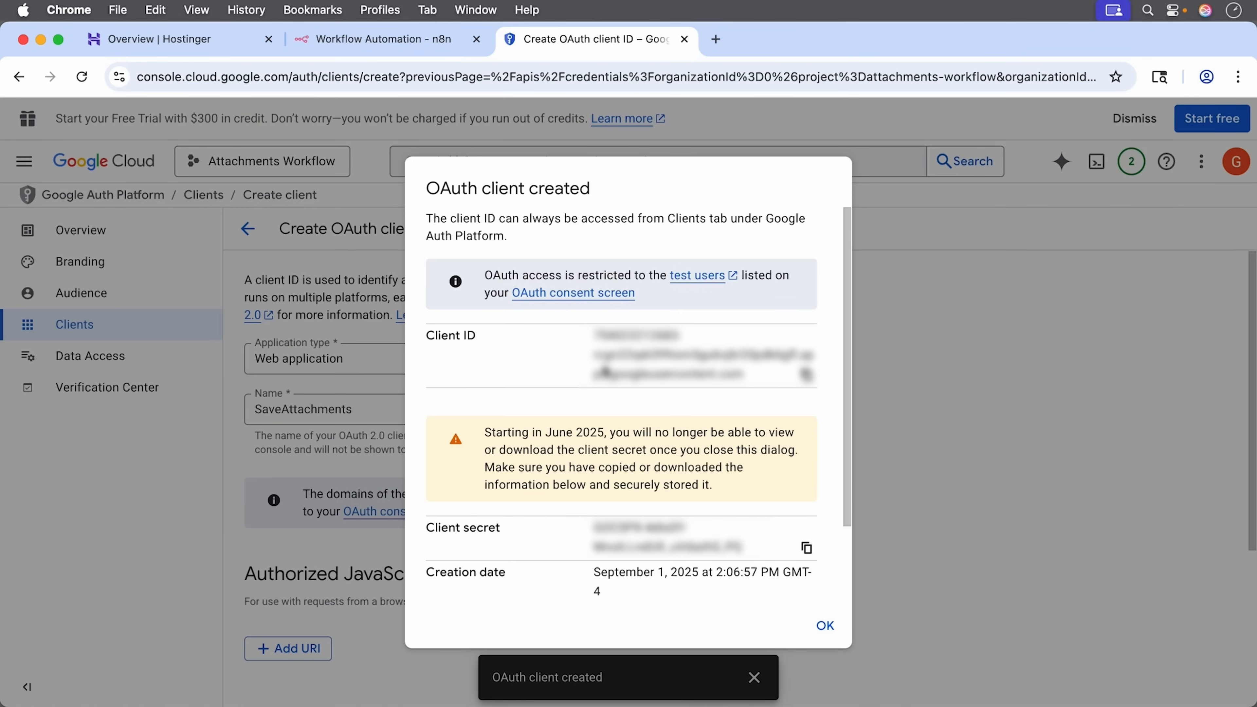
pyautogui.scroll(-3, 606, 371)
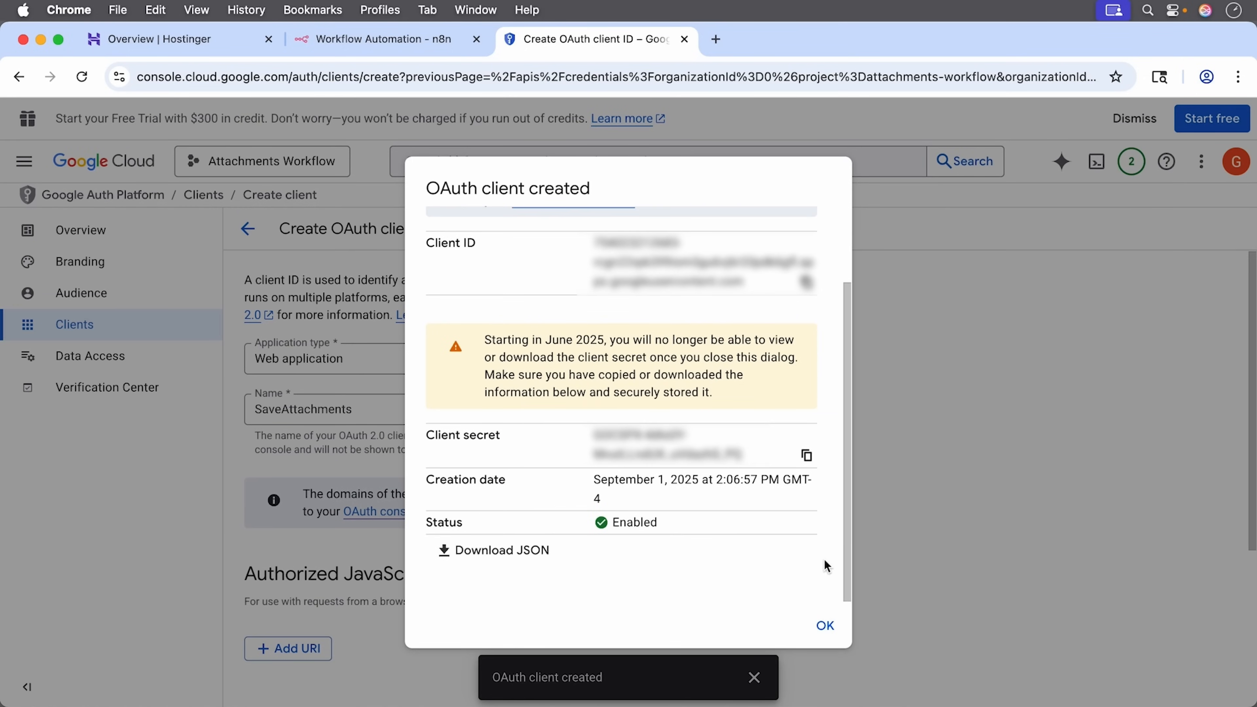
pyautogui.click(825, 626)
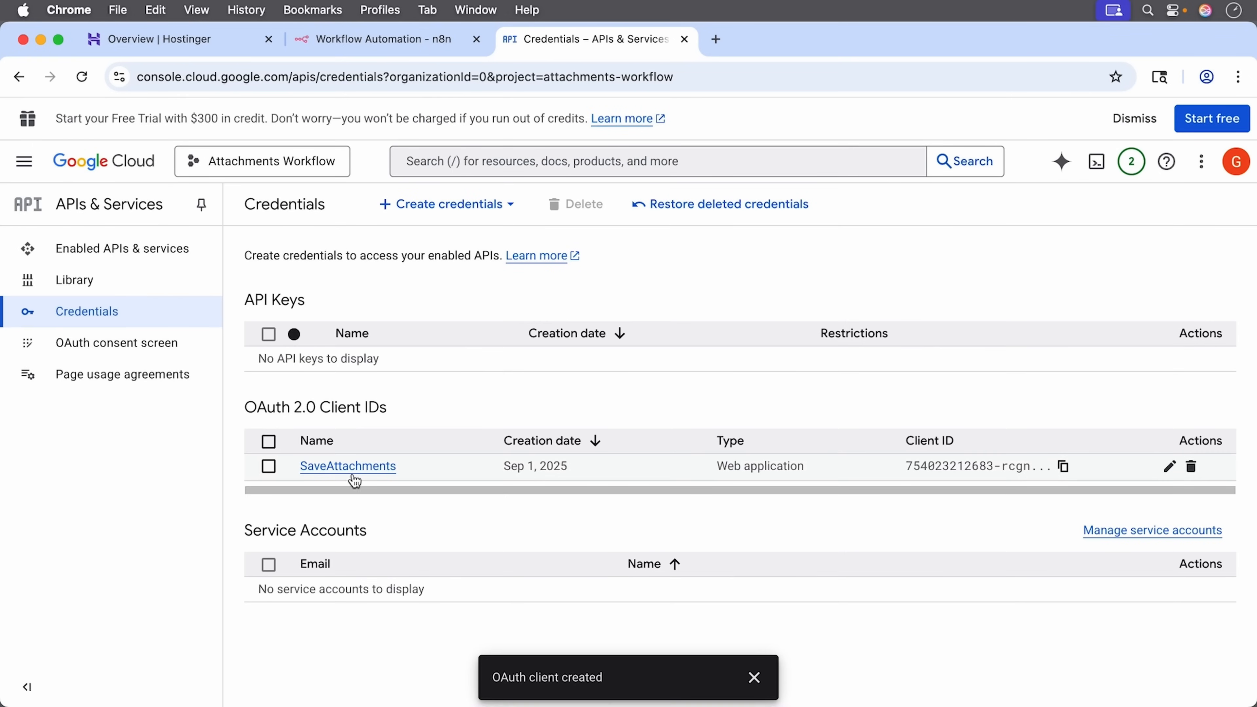
# Step: Open the SaveAttachments client's details and copy its Client ID
pyautogui.click(348, 467)
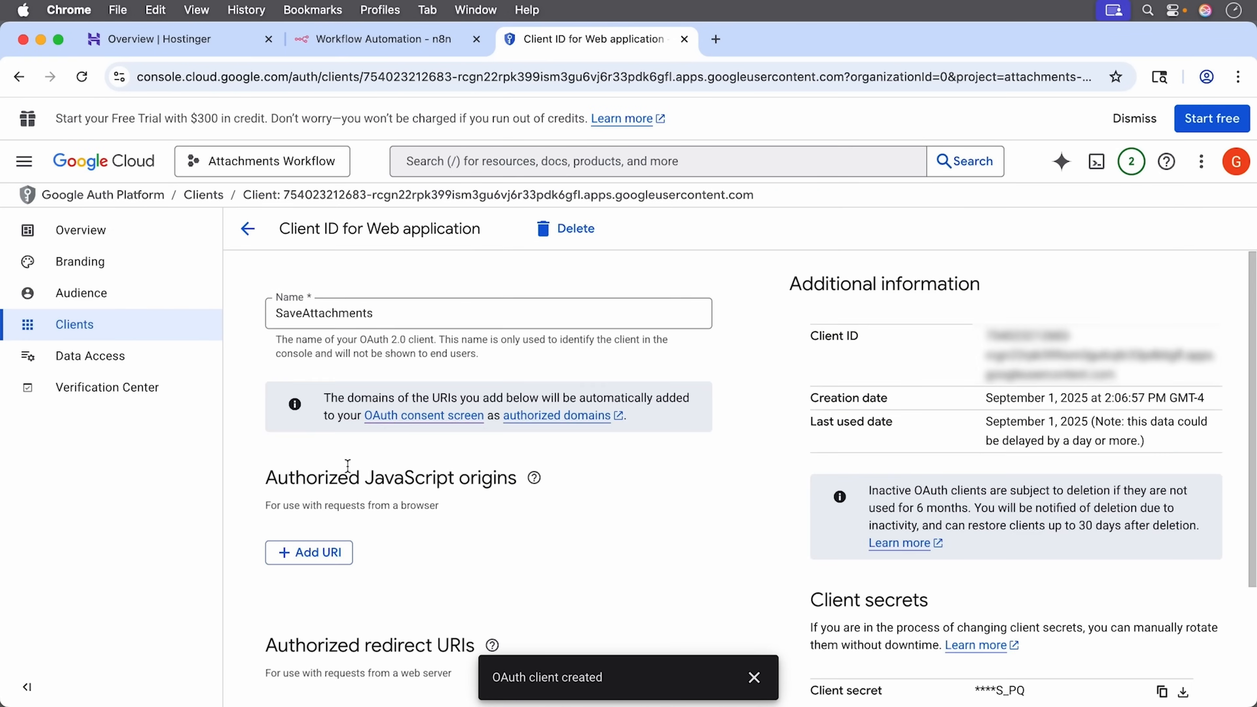
pyautogui.scroll(-3, 555, 532)
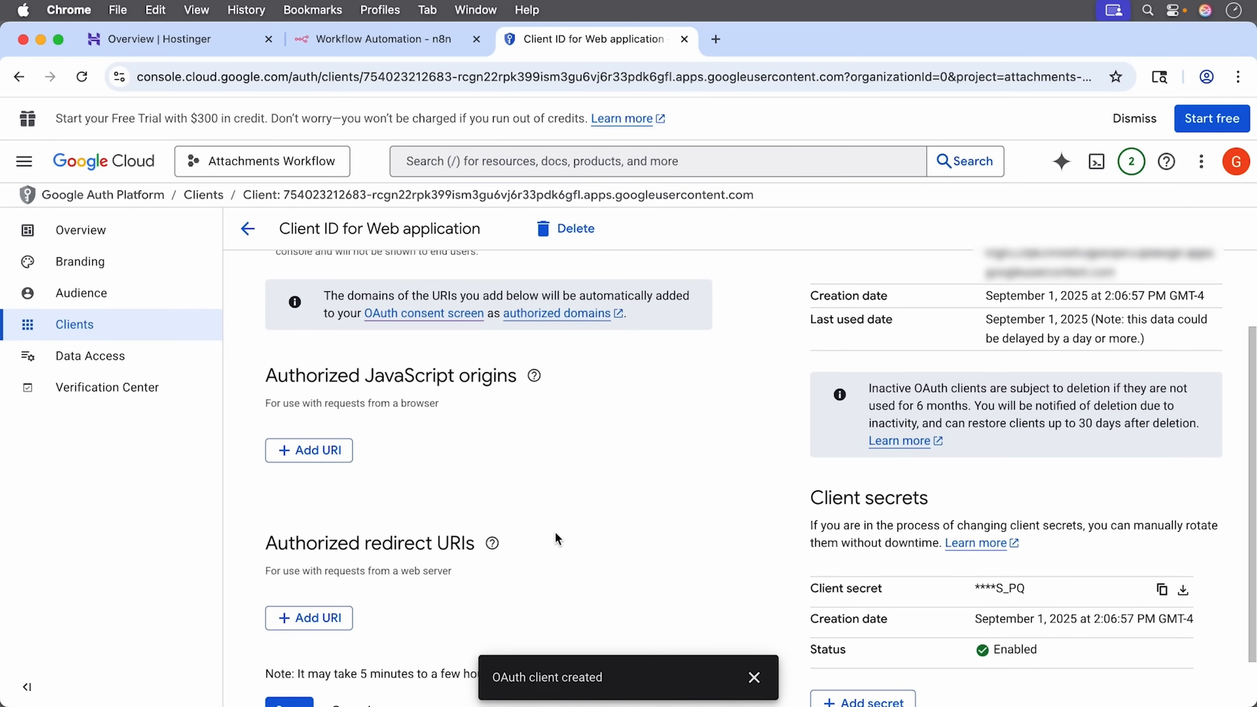
pyautogui.scroll(1, 555, 532)
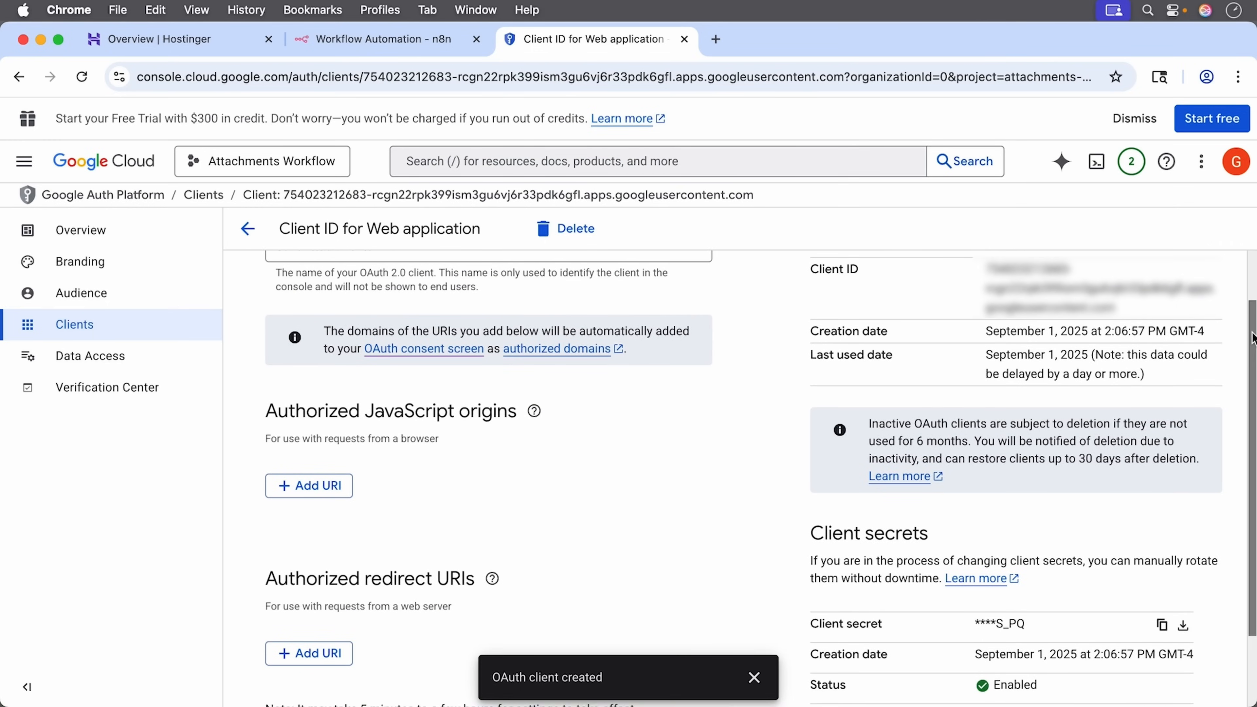
pyautogui.moveTo(1253, 339); pyautogui.dragTo(1239, 283)
pyautogui.click(754, 677)
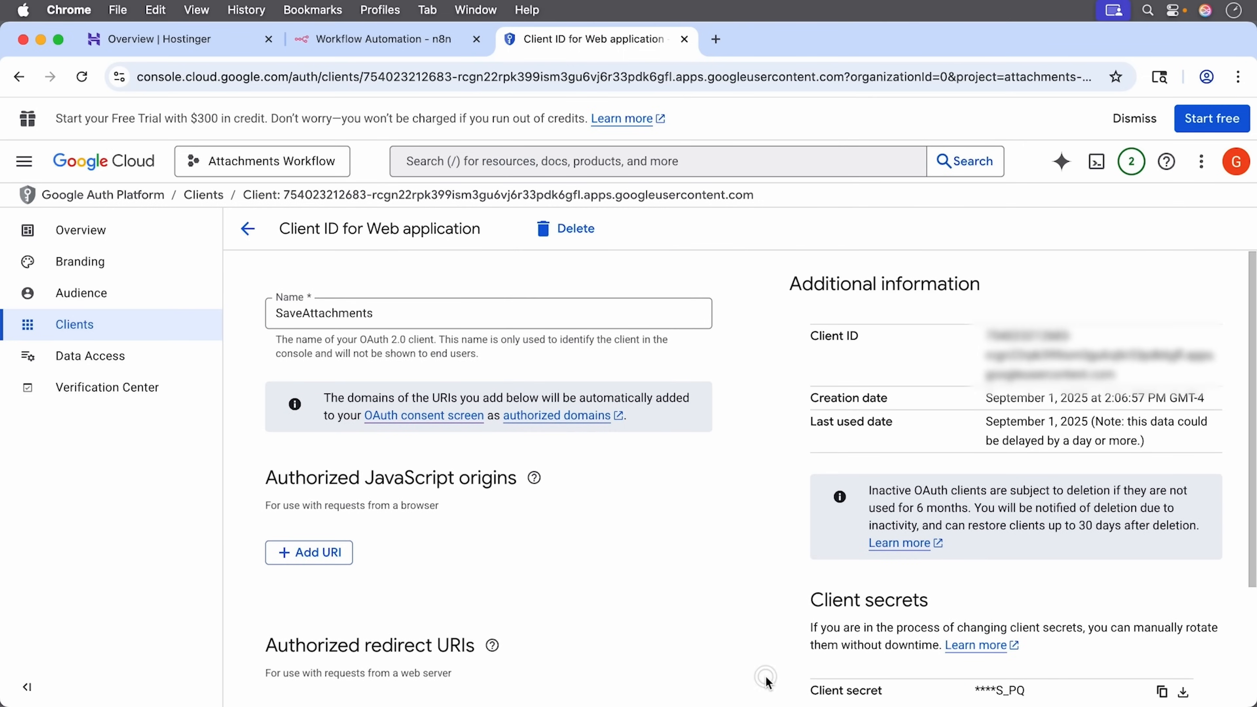
pyautogui.moveTo(987, 328); pyautogui.dragTo(1114, 376)
pyautogui.rightClick(1089, 352)
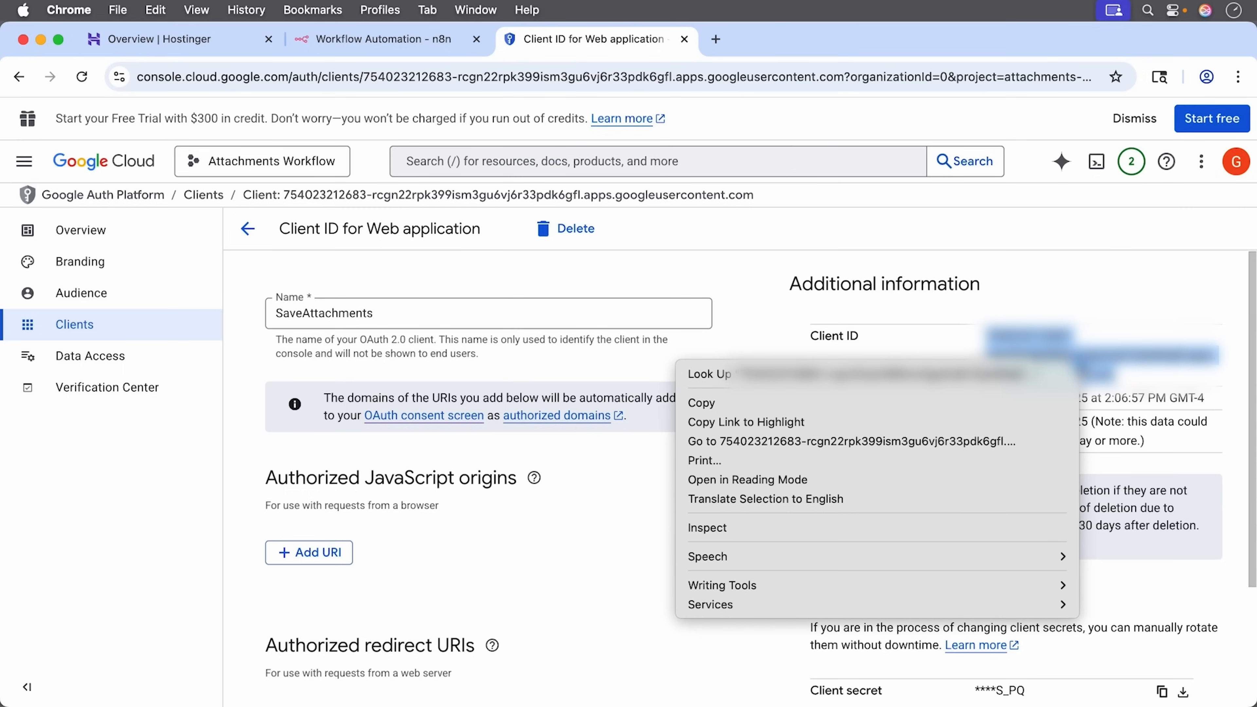
pyautogui.click(1028, 401)
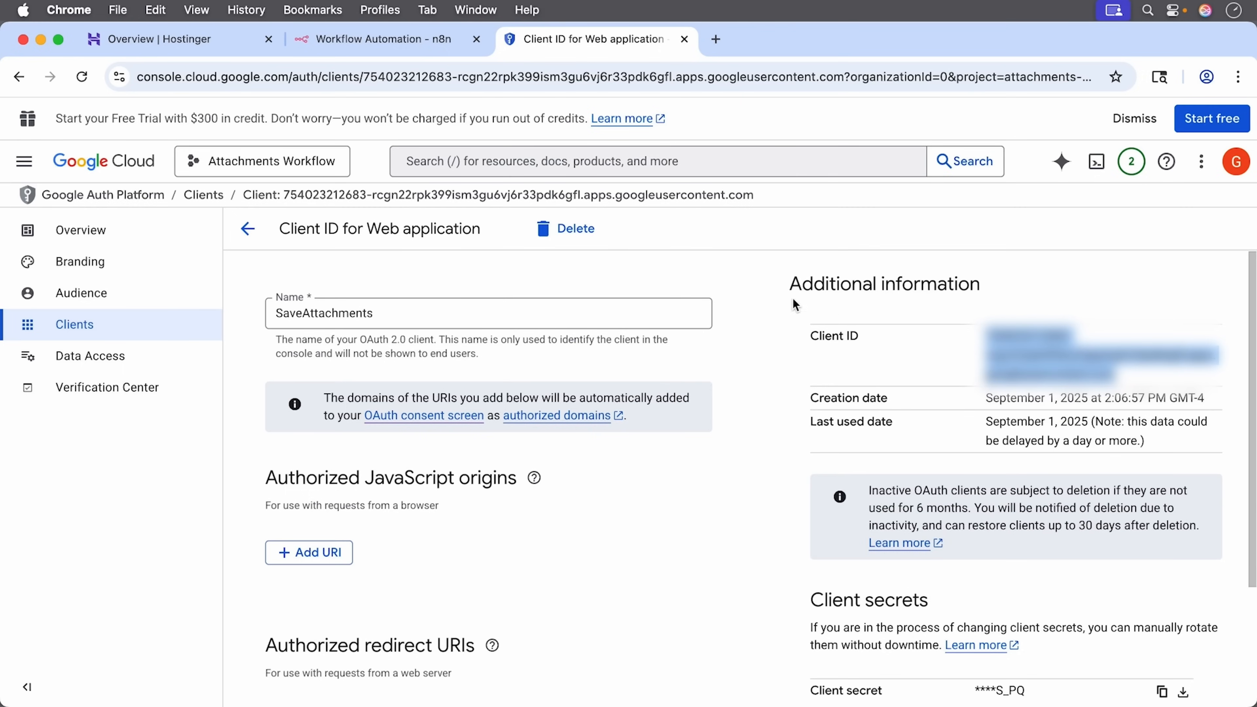
# Step: Paste the Client ID into the n8n Gmail credential
pyautogui.click(370, 39)
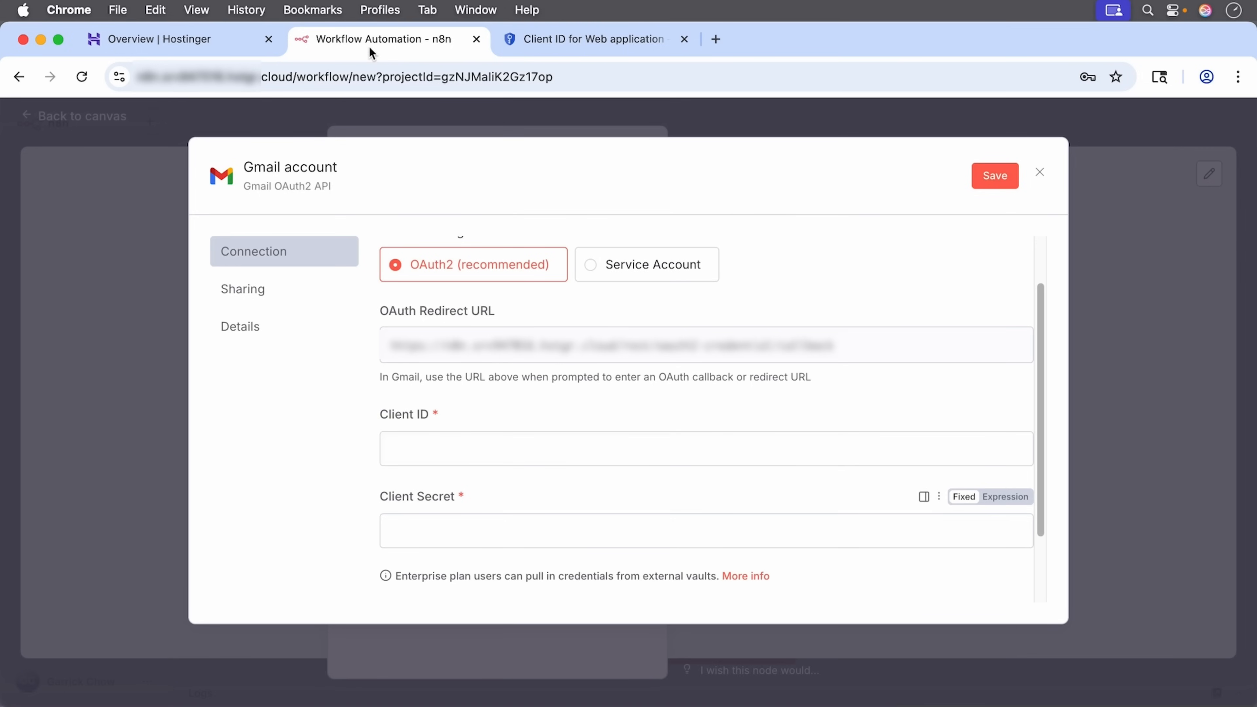
pyautogui.click(422, 451)
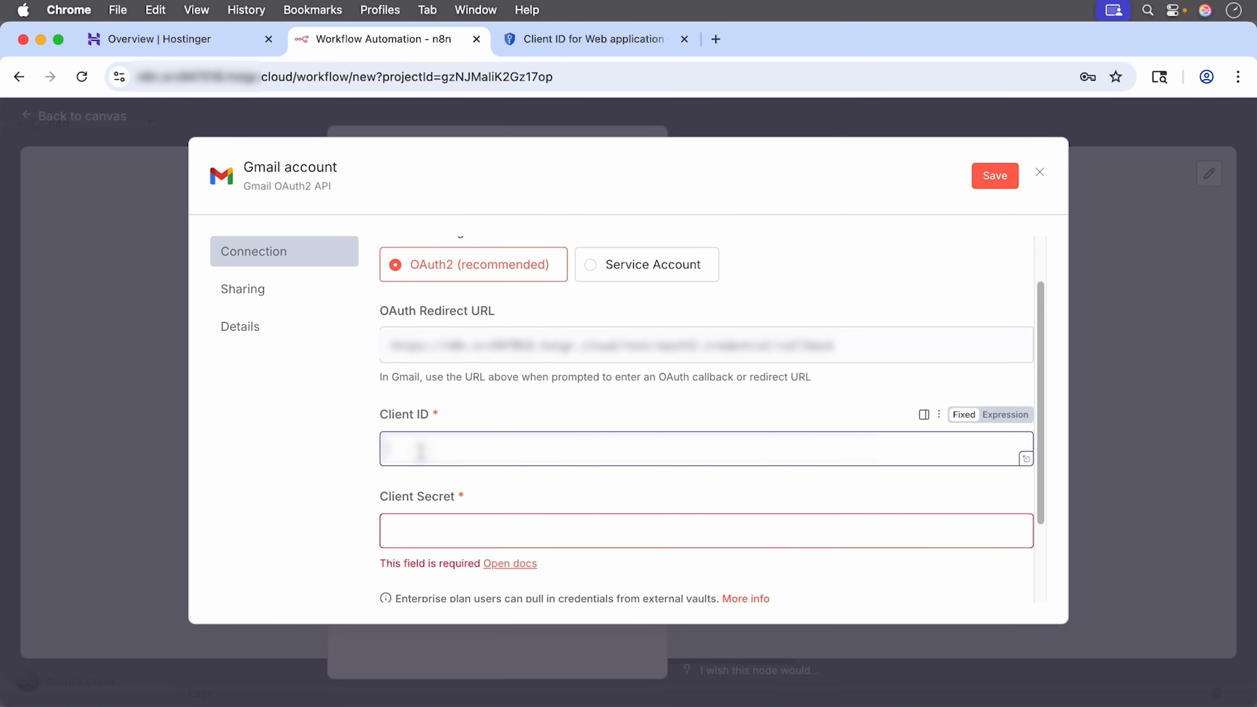
pyautogui.rightClick(421, 451)
pyautogui.click(473, 525)
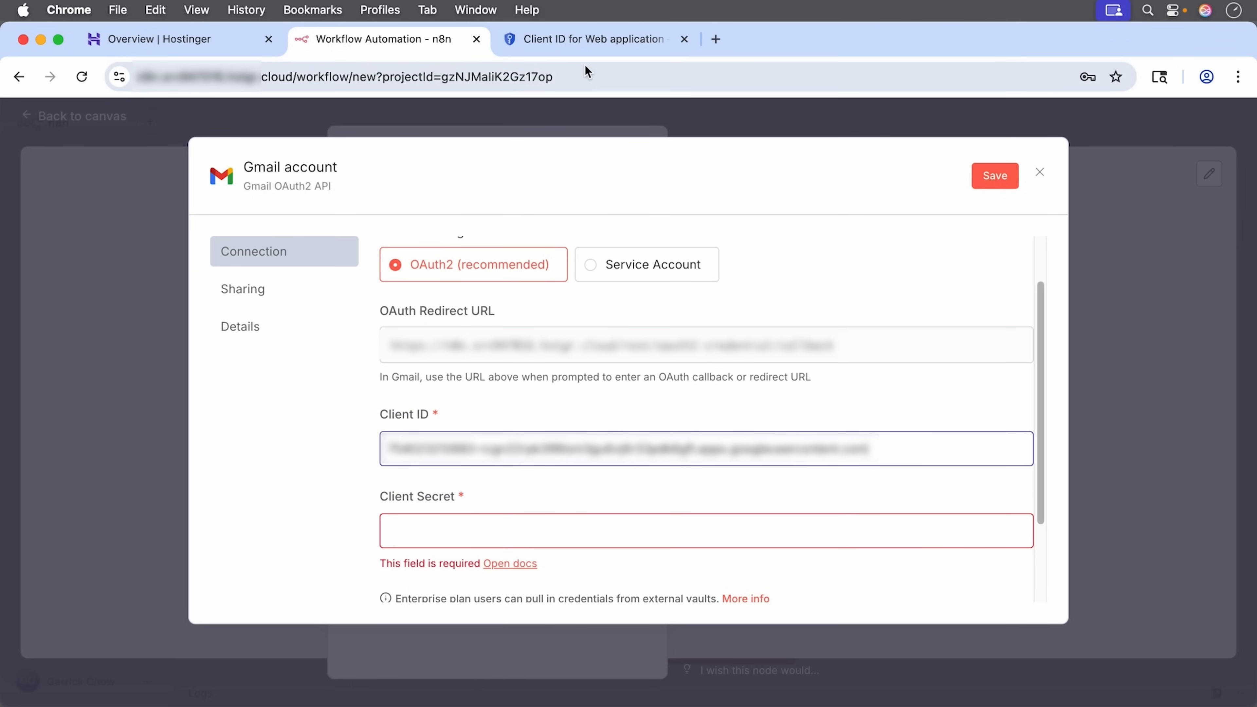
# Step: Fill n8n's Client Secret with the Google client's secret, then copy the OAuth Redirect URL
pyautogui.click(591, 42)
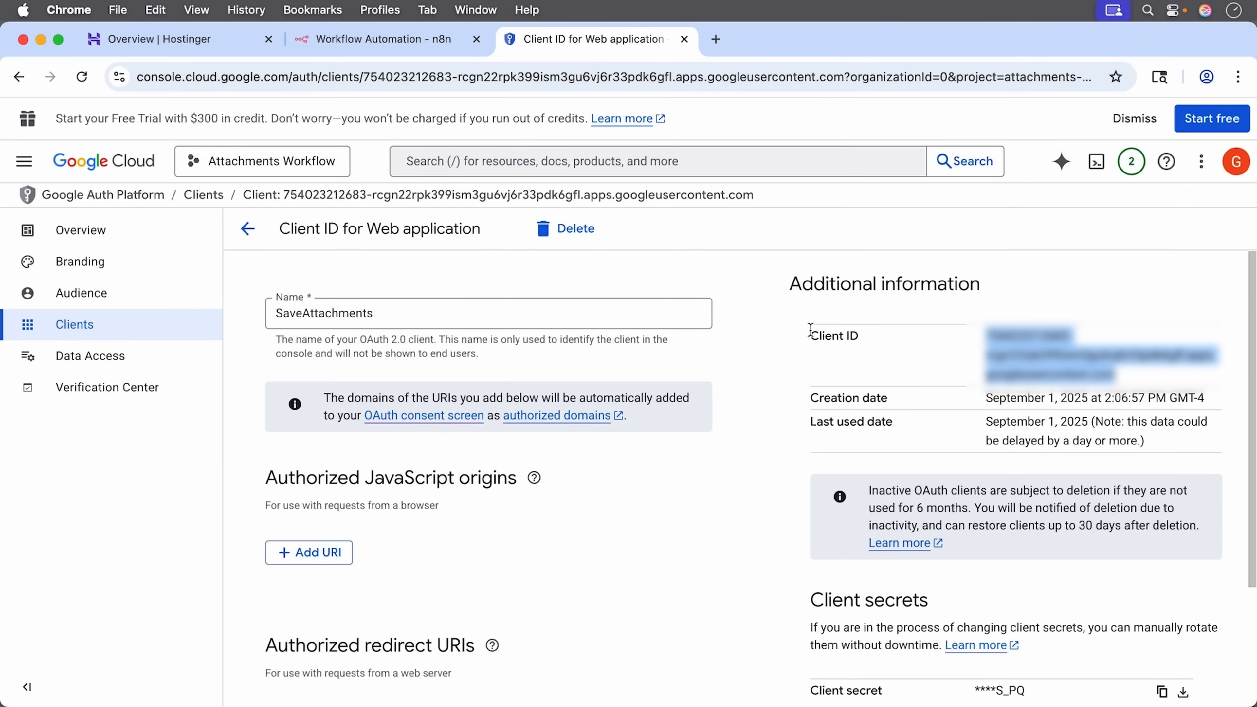
pyautogui.scroll(-5, 812, 332)
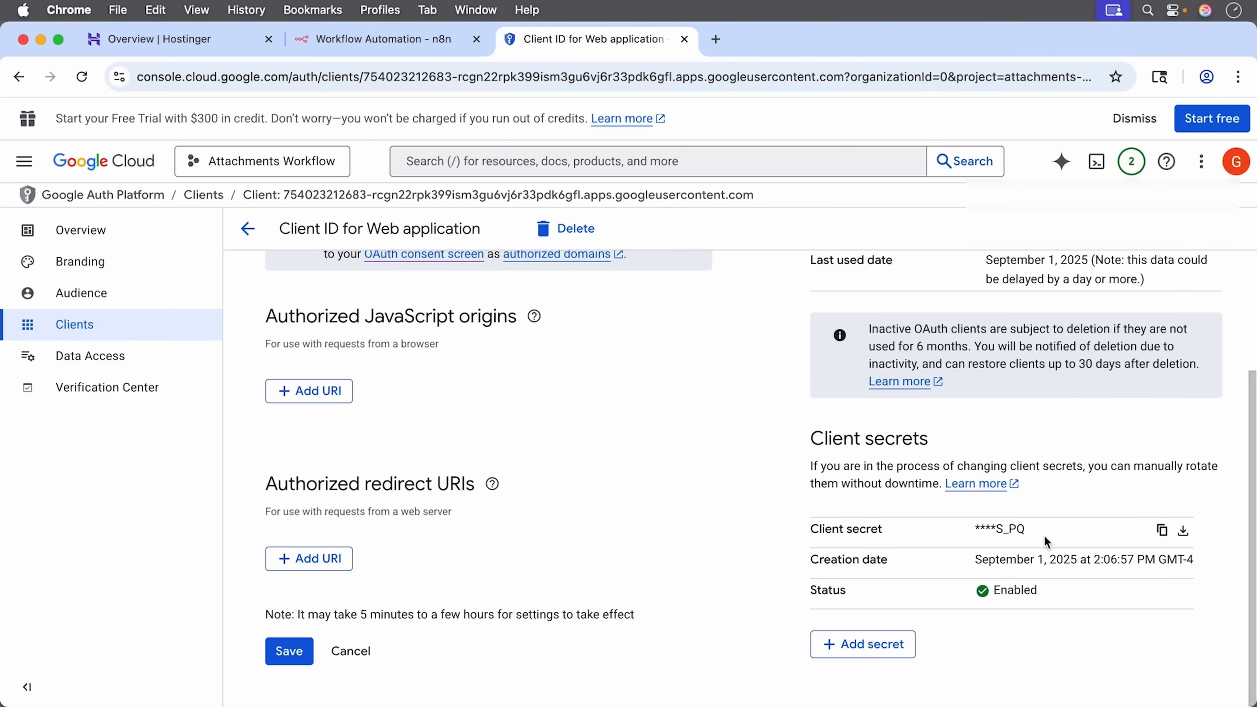
pyautogui.click(1162, 530)
pyautogui.click(390, 32)
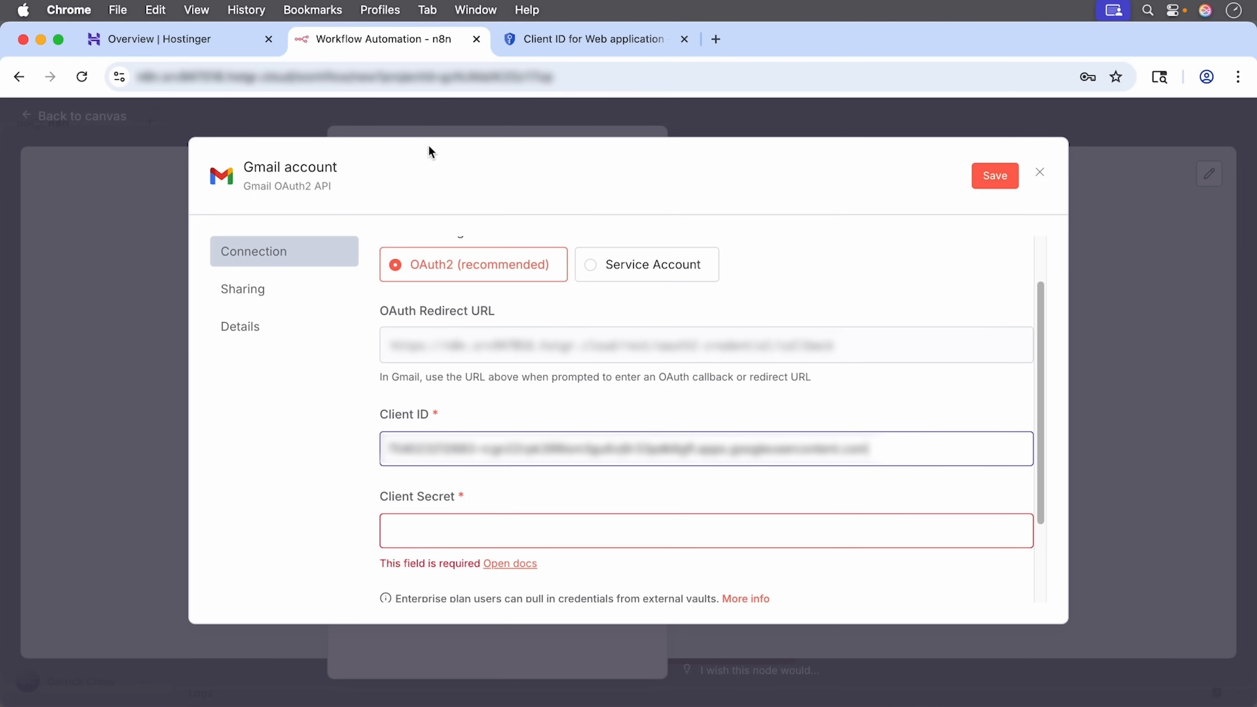
pyautogui.click(430, 534)
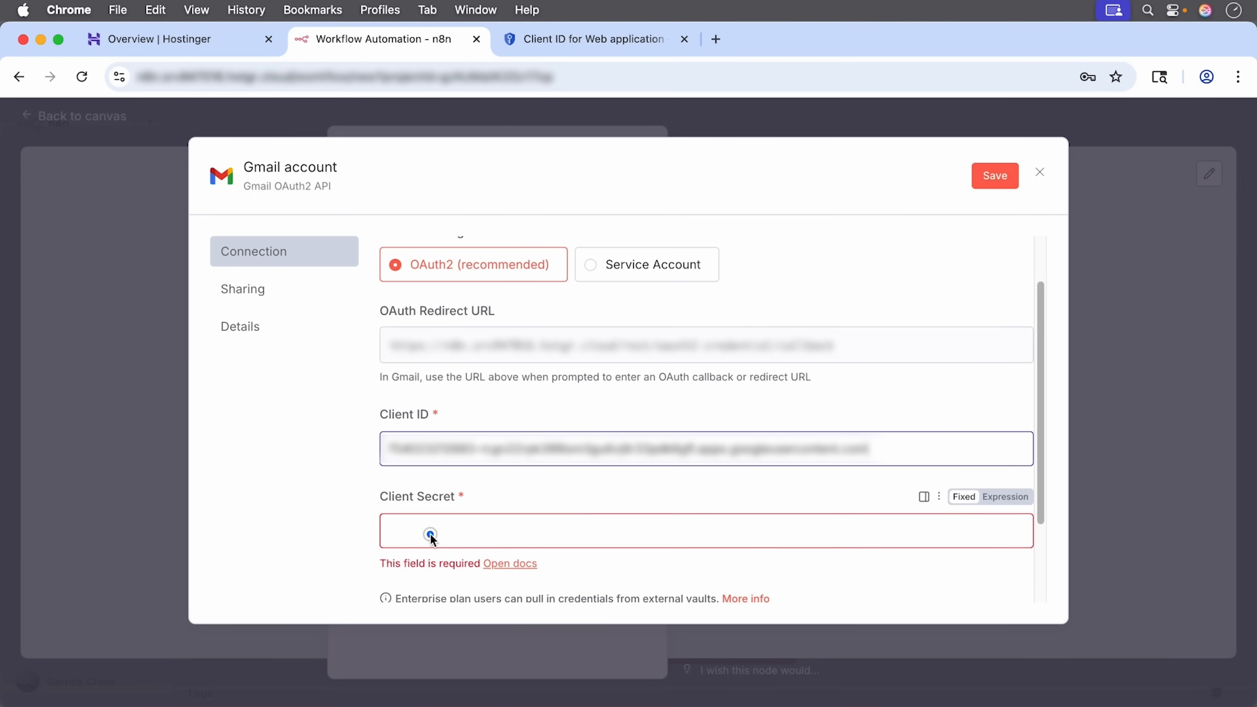
pyautogui.rightClick(429, 534)
pyautogui.click(456, 527)
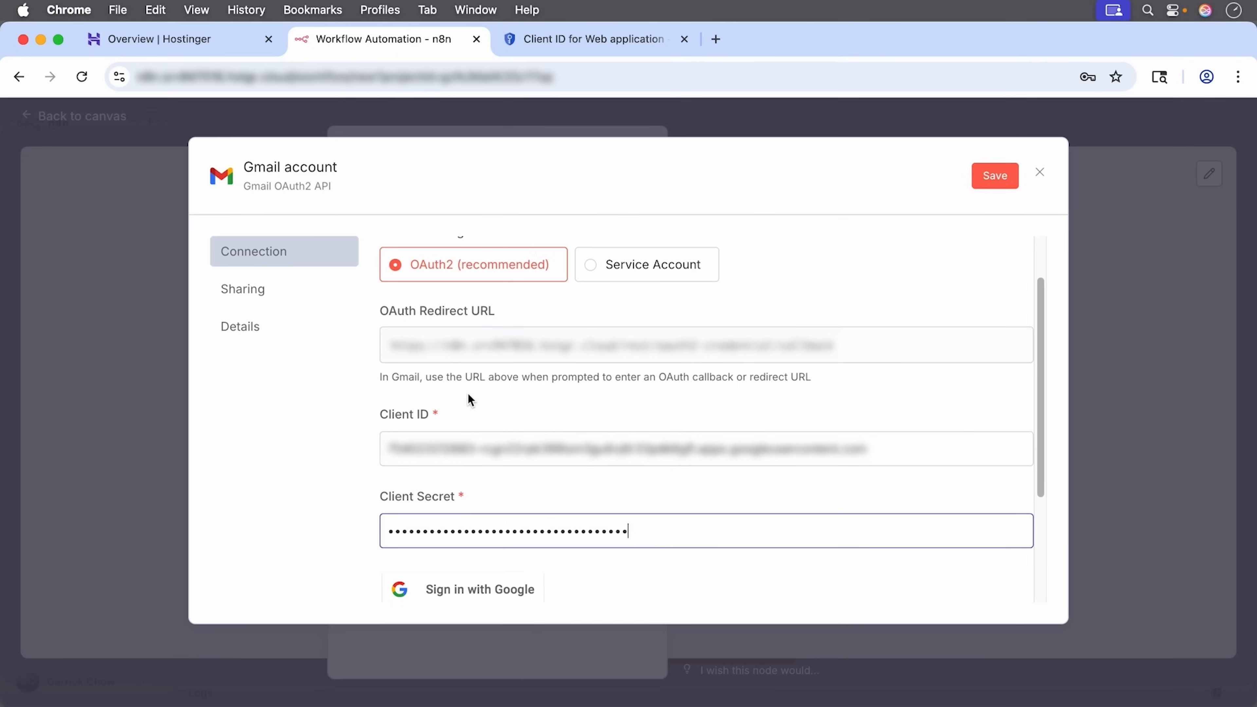
pyautogui.click(990, 346)
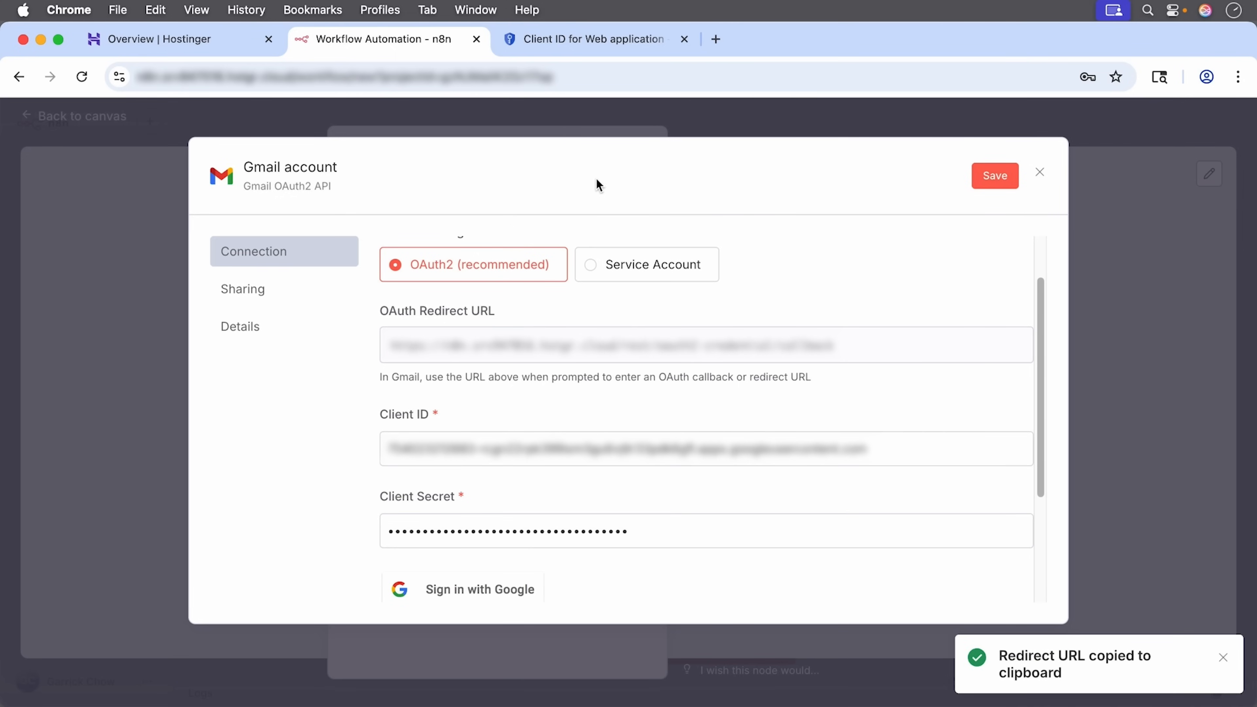
pyautogui.click(566, 39)
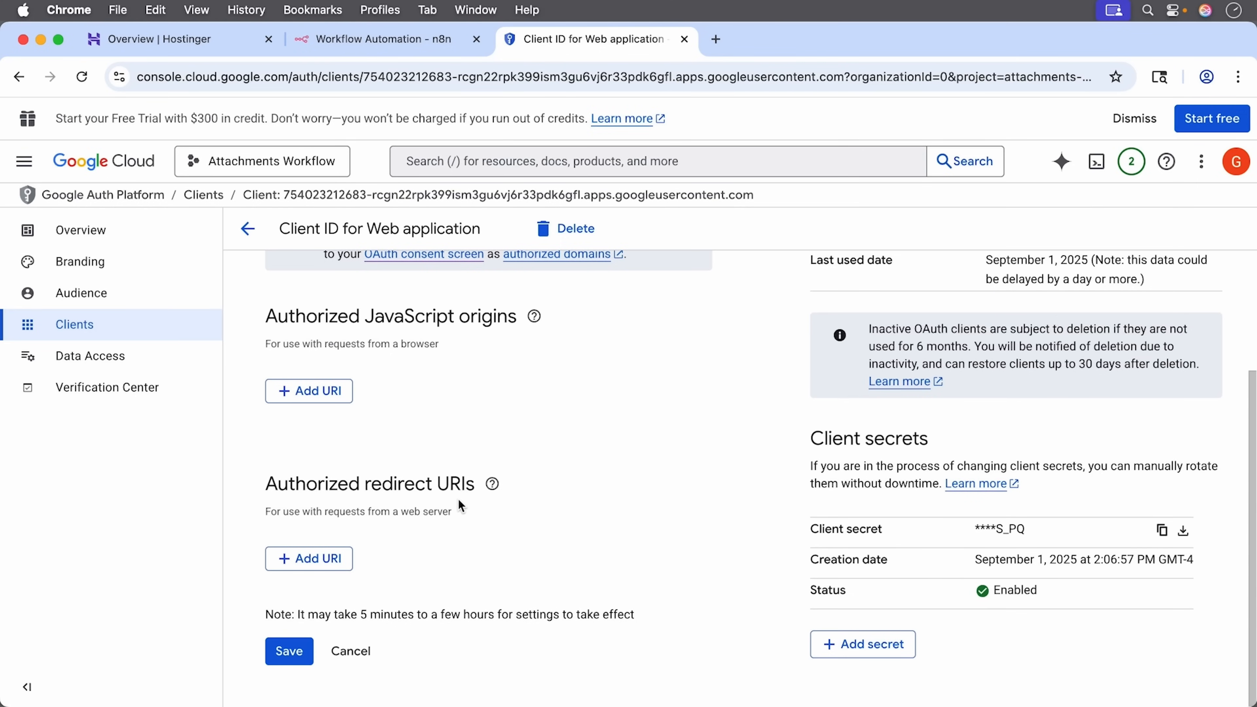
# Step: Add n8n's redirect URL as an authorized redirect URI on SaveAttachments and save
pyautogui.click(297, 560)
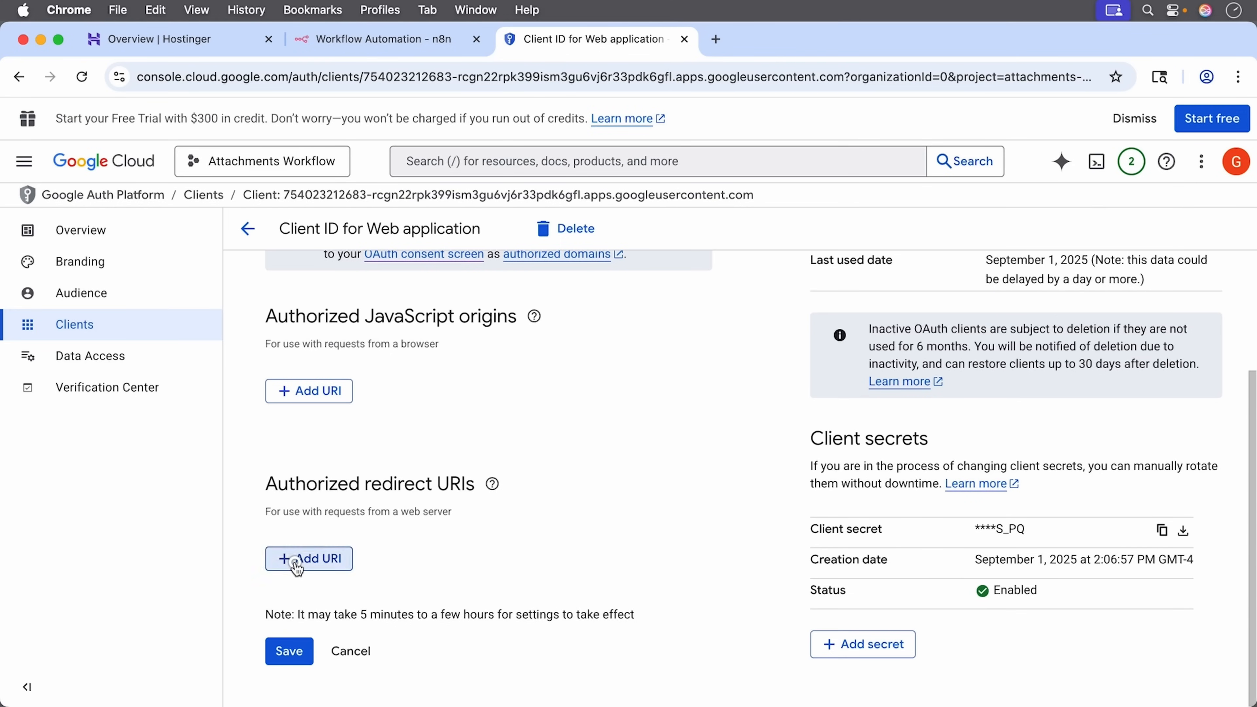
pyautogui.rightClick(335, 569)
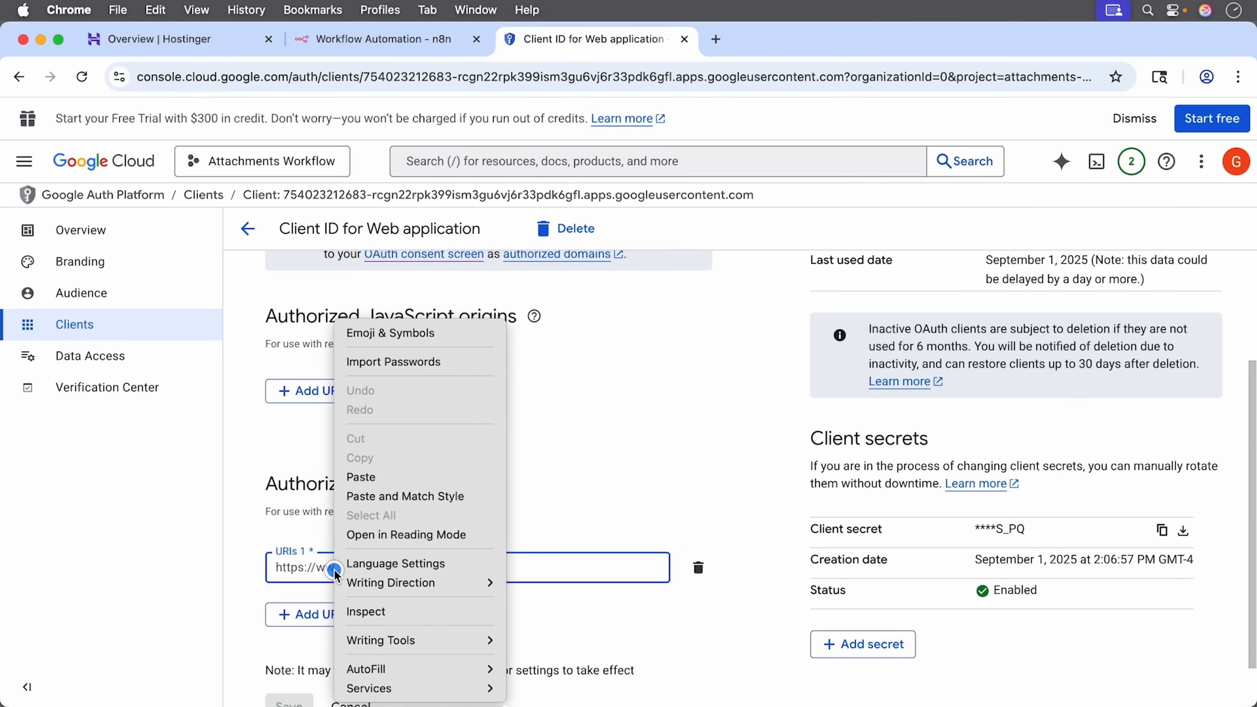
pyautogui.click(368, 475)
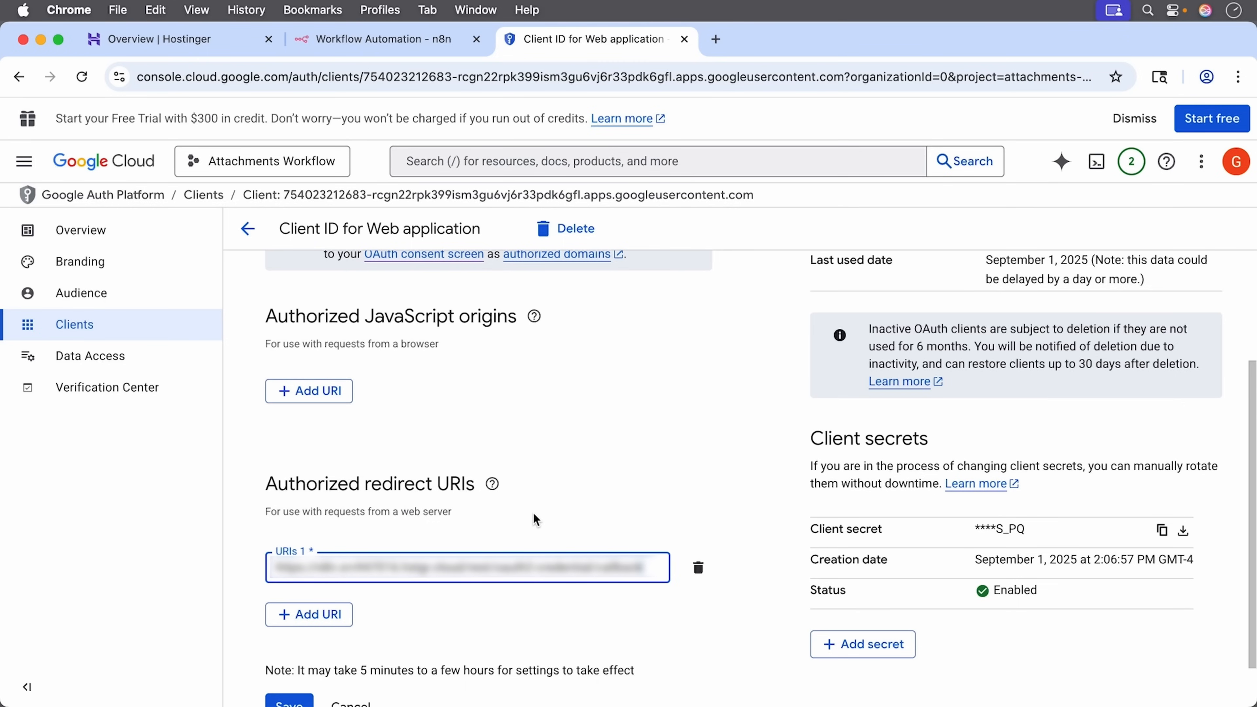
pyautogui.scroll(-1, 488, 597)
pyautogui.click(291, 653)
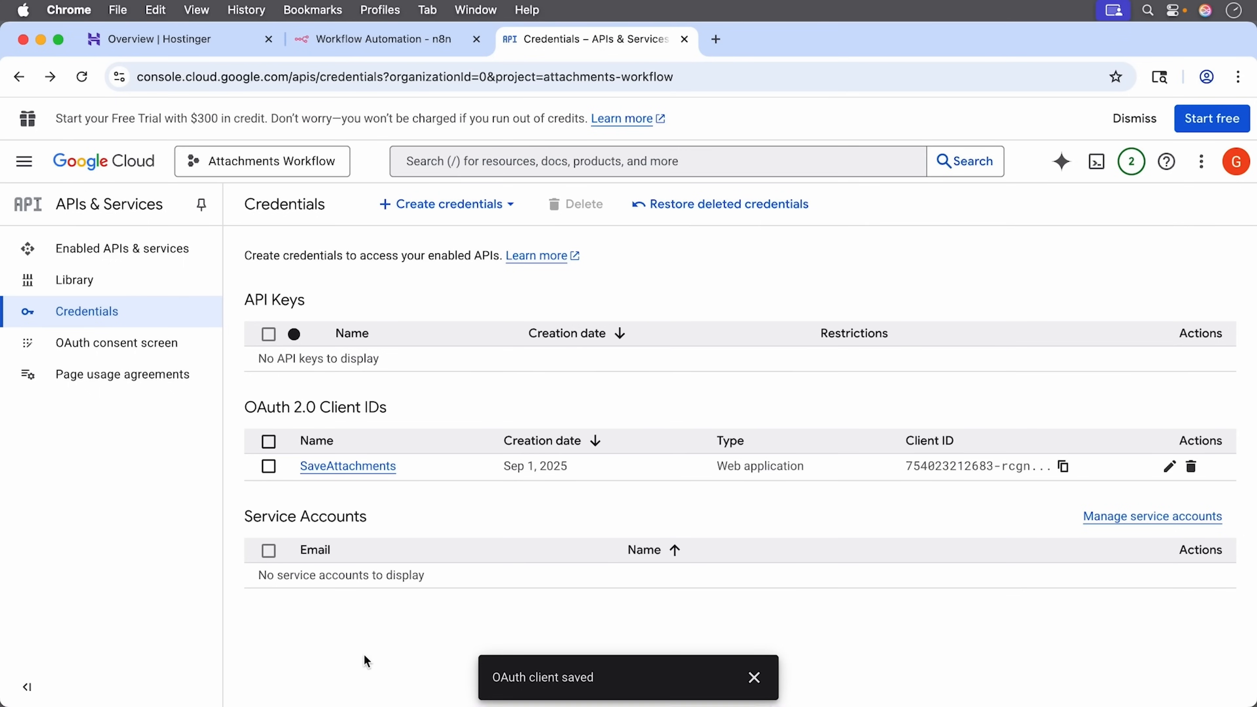
# Step: Attempt Google sign-in from the n8n credential, which fails with Error 403 access_denied
pyautogui.click(754, 677)
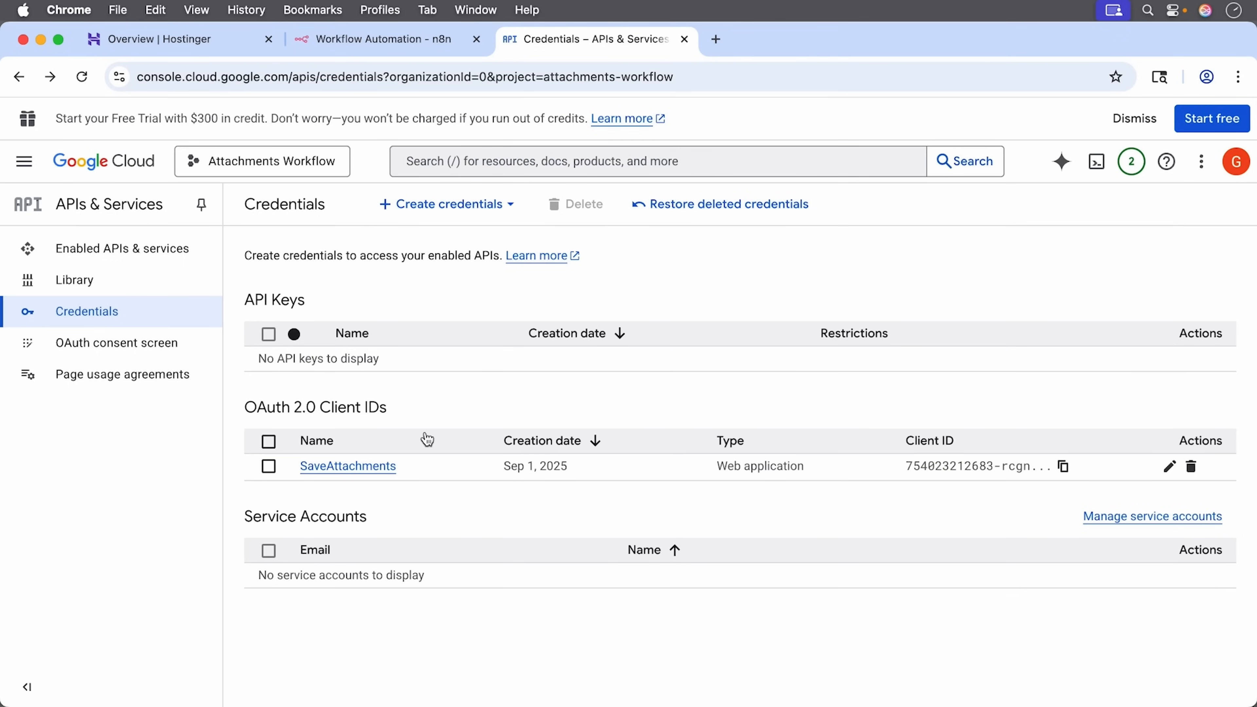
pyautogui.click(359, 39)
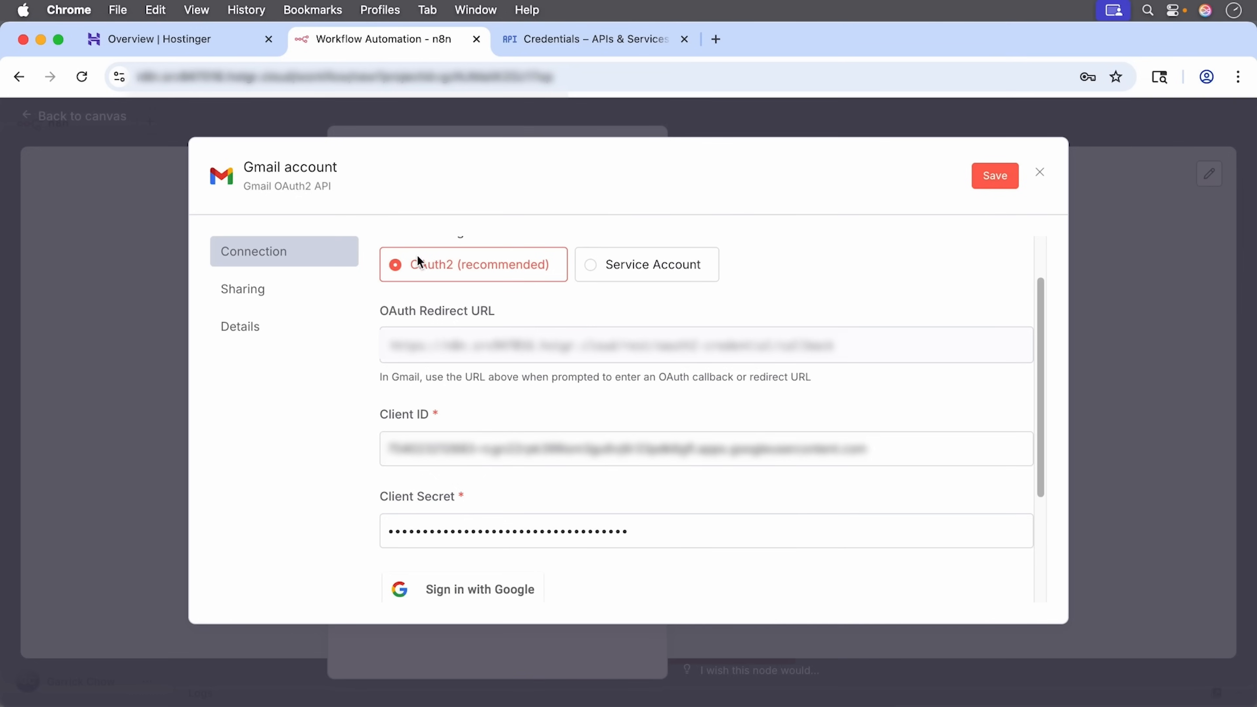
pyautogui.click(451, 600)
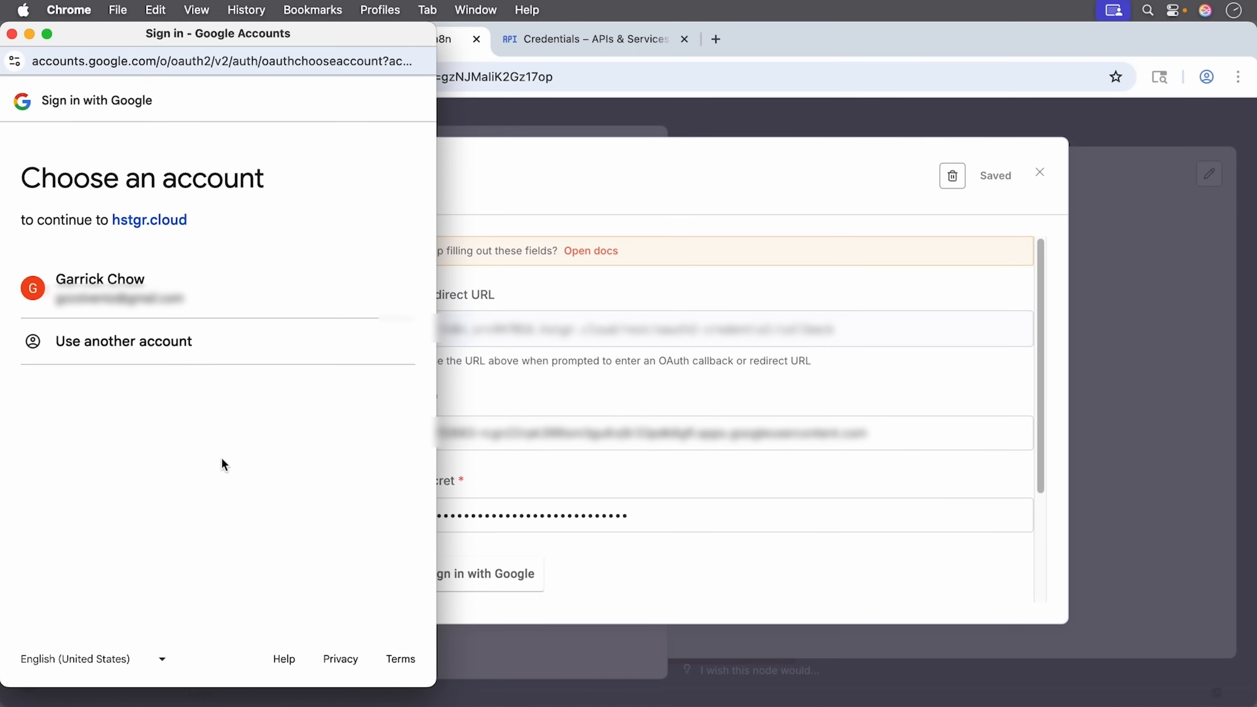
pyautogui.click(140, 295)
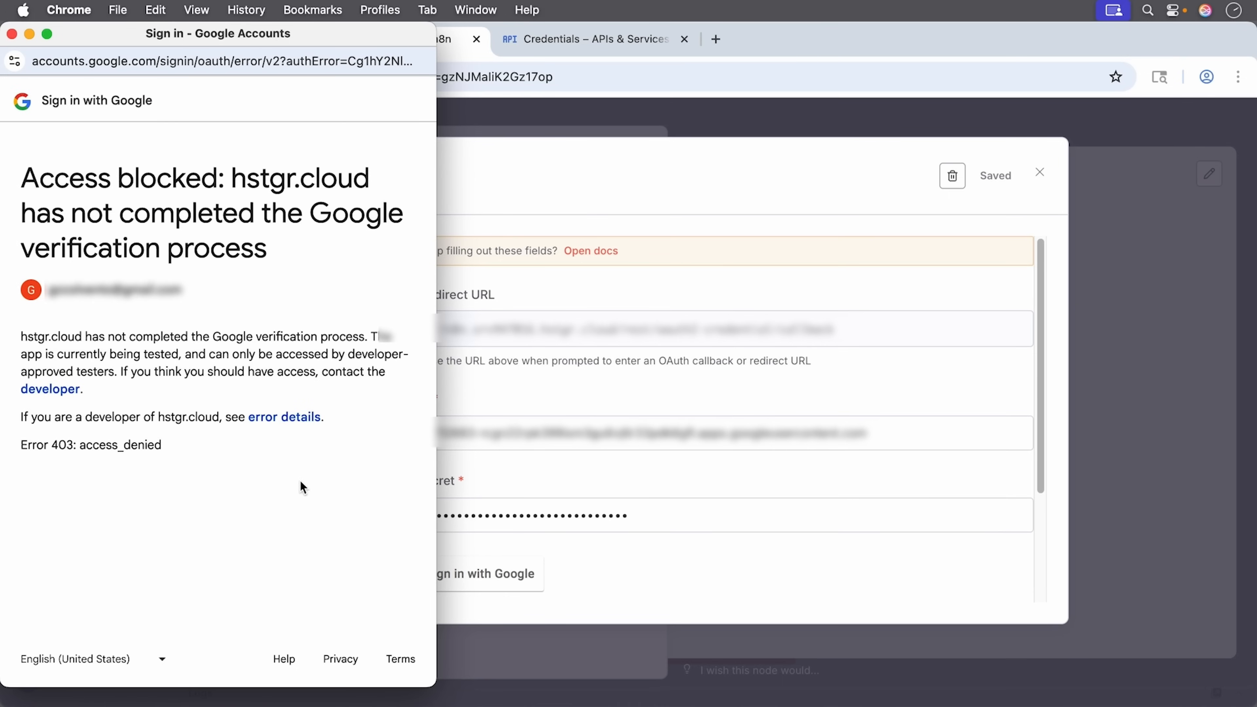
pyautogui.click(584, 40)
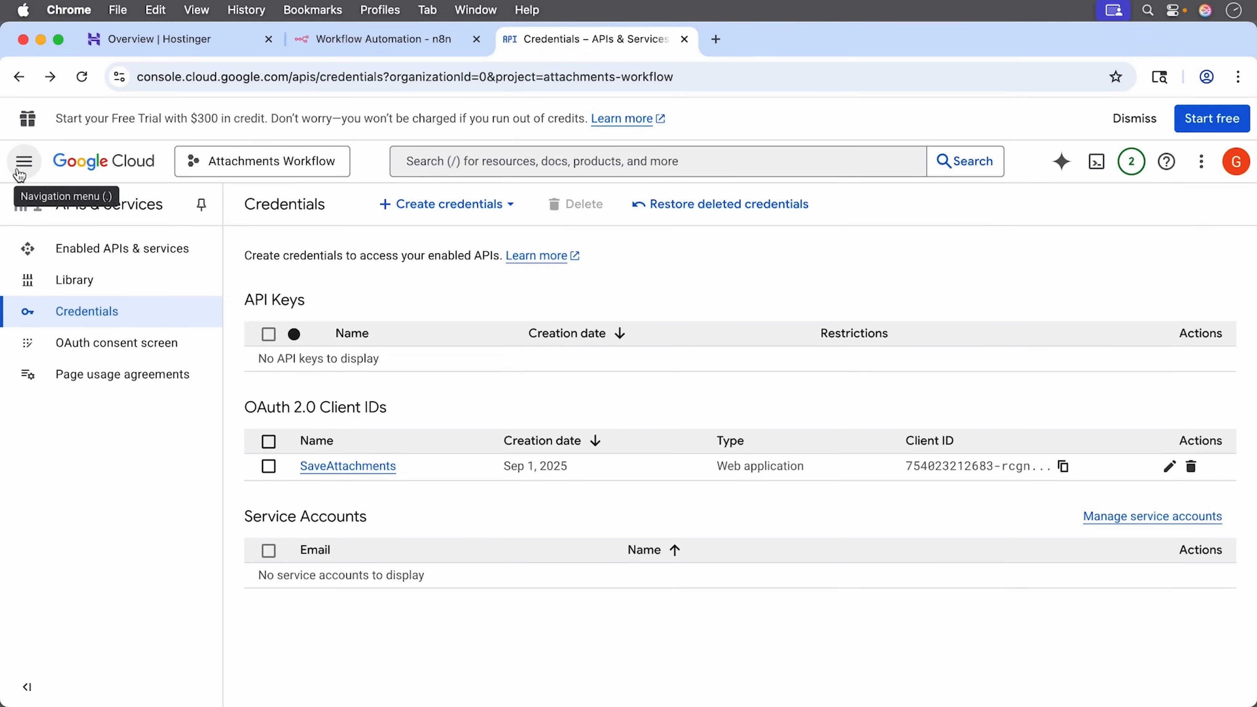
# Step: Open the Audience page of the OAuth consent screen settings
pyautogui.click(24, 161)
pyautogui.moveTo(154, 520)
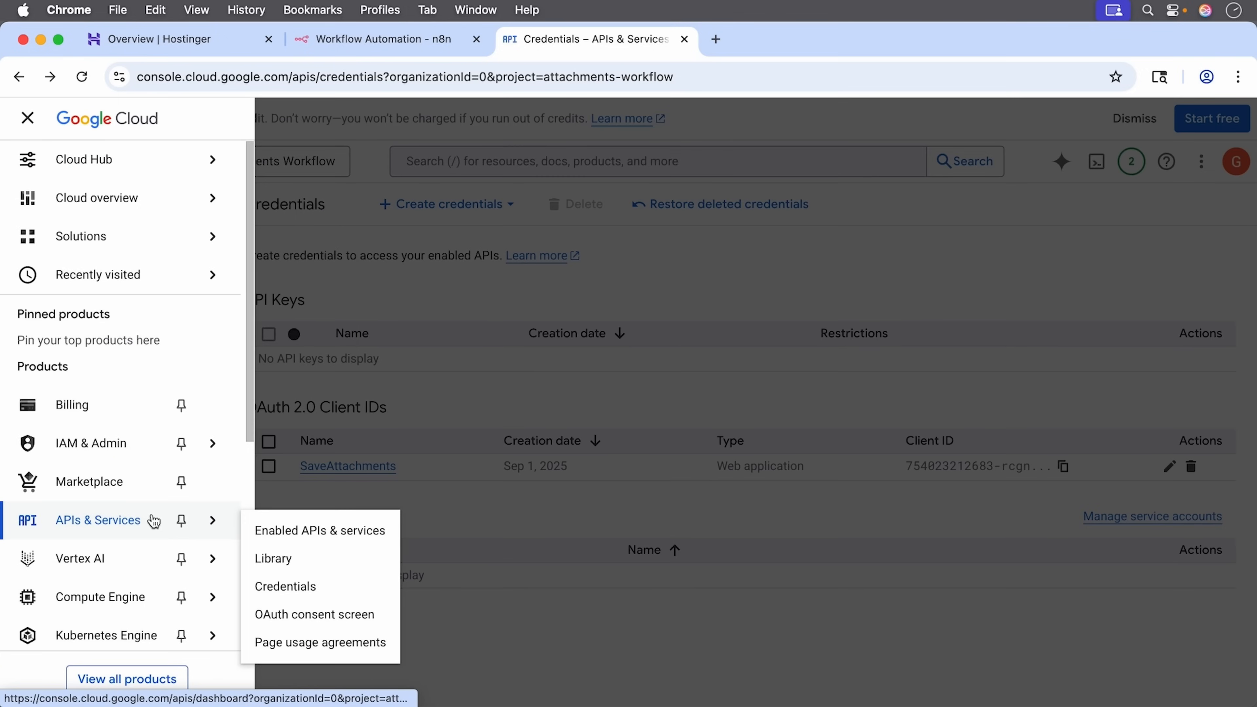
pyautogui.click(354, 619)
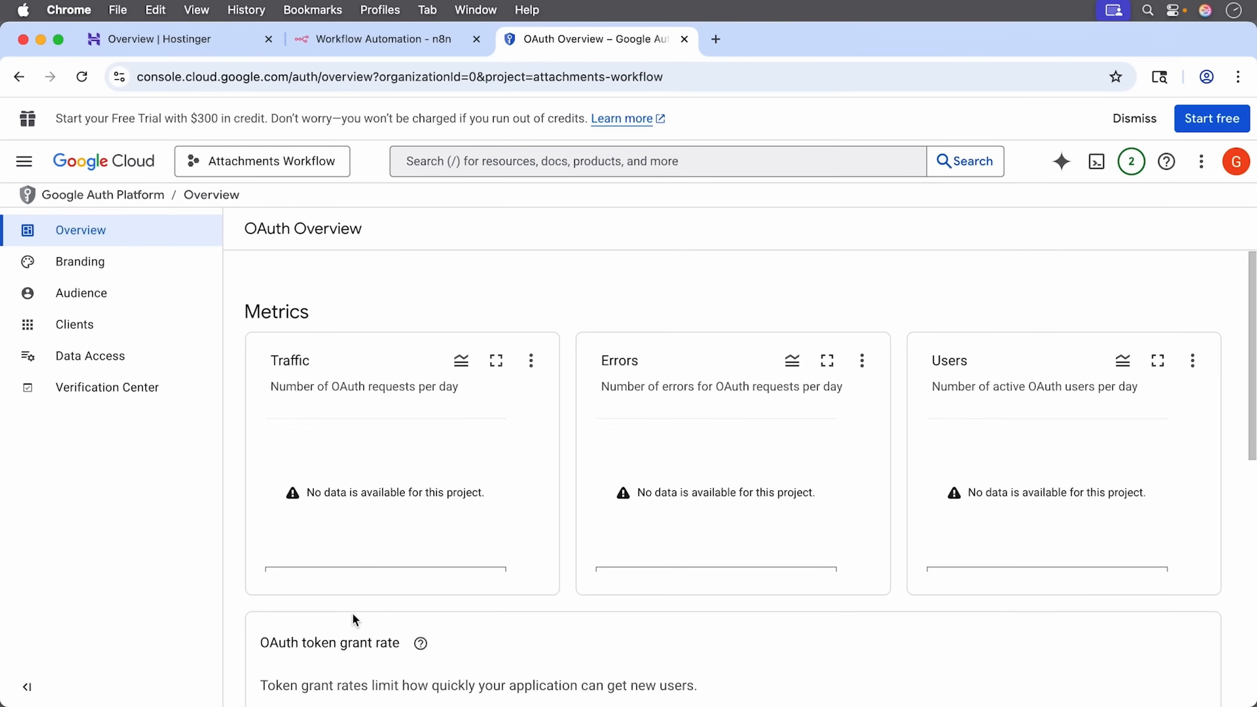
pyautogui.click(84, 298)
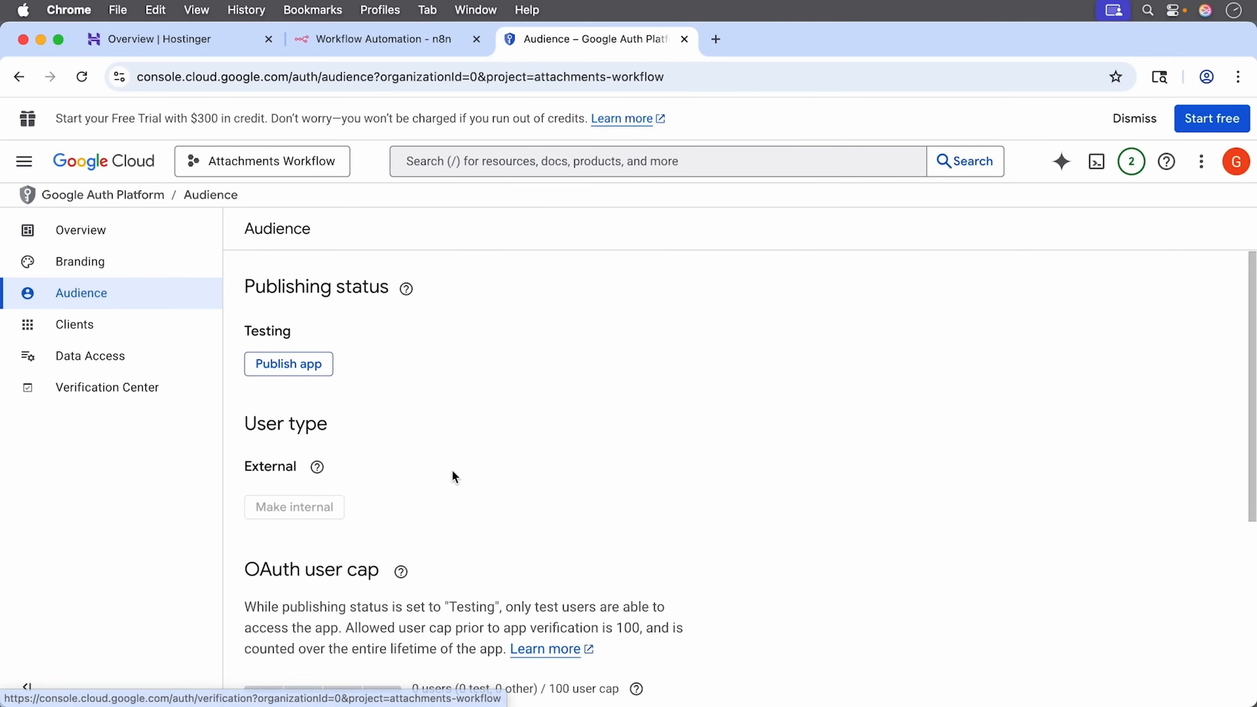
pyautogui.scroll(-5, 455, 476)
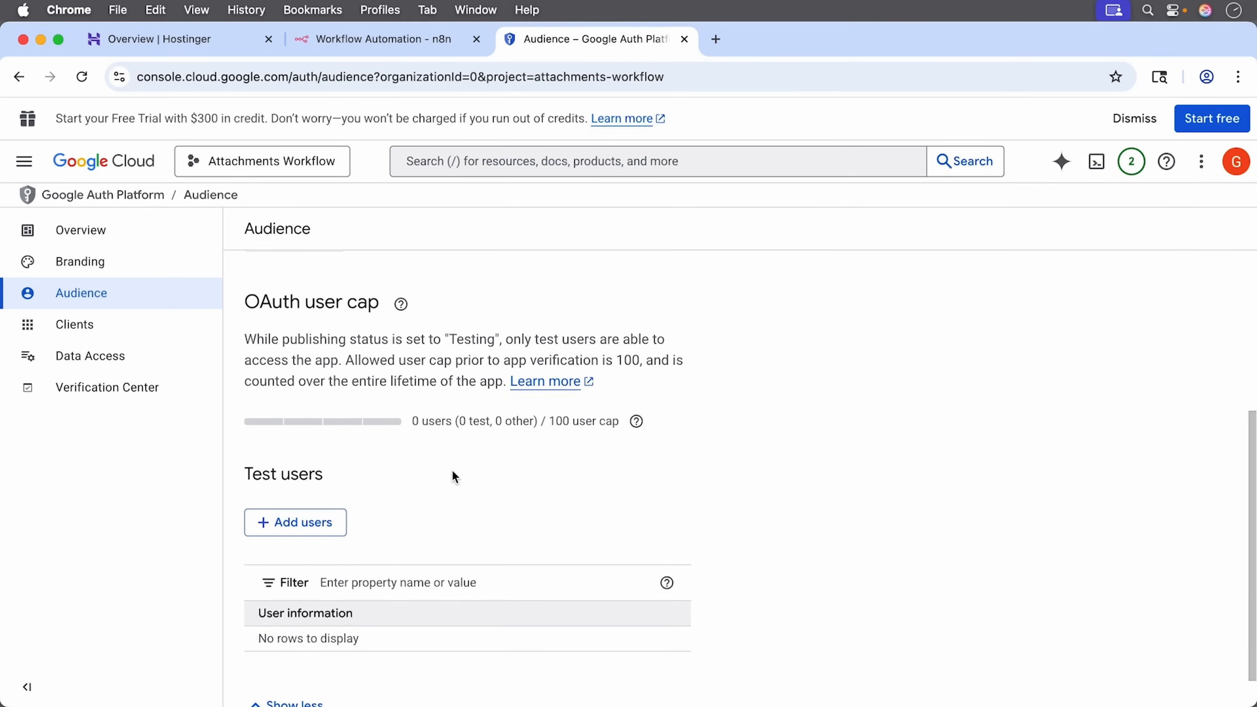
# Step: Add the Google account's e-mail as a test user and save
pyautogui.click(312, 530)
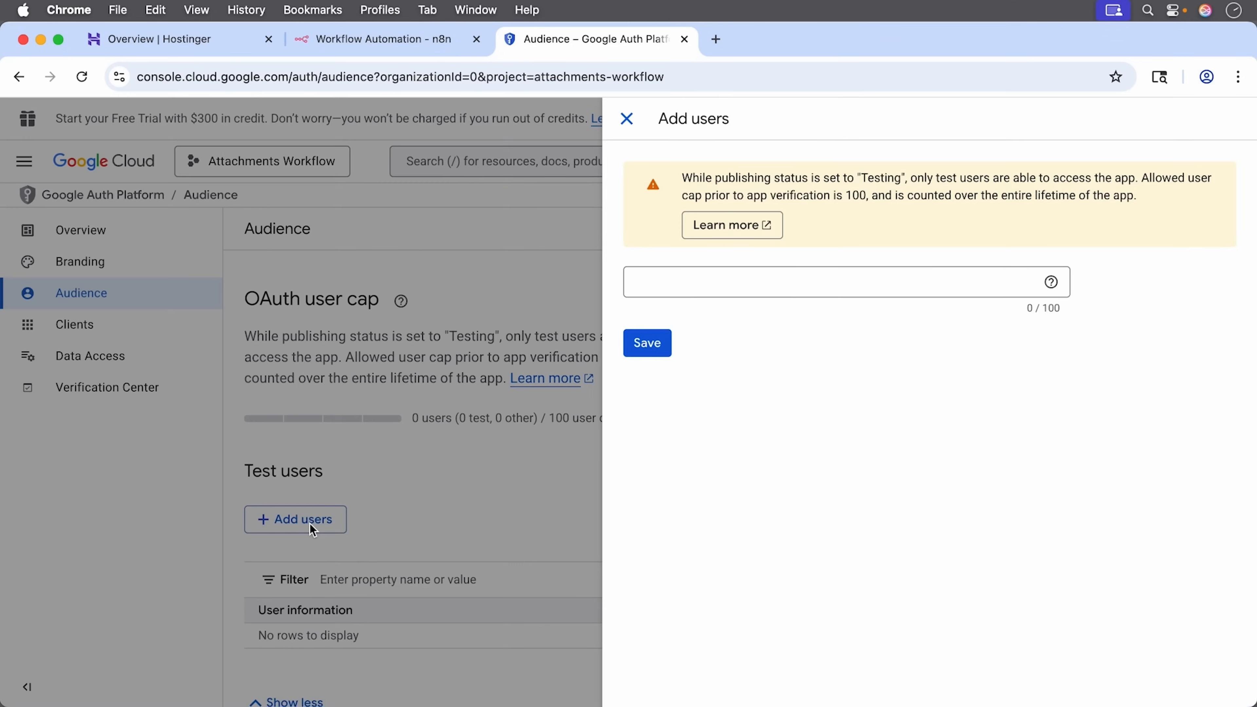
pyautogui.click(747, 284)
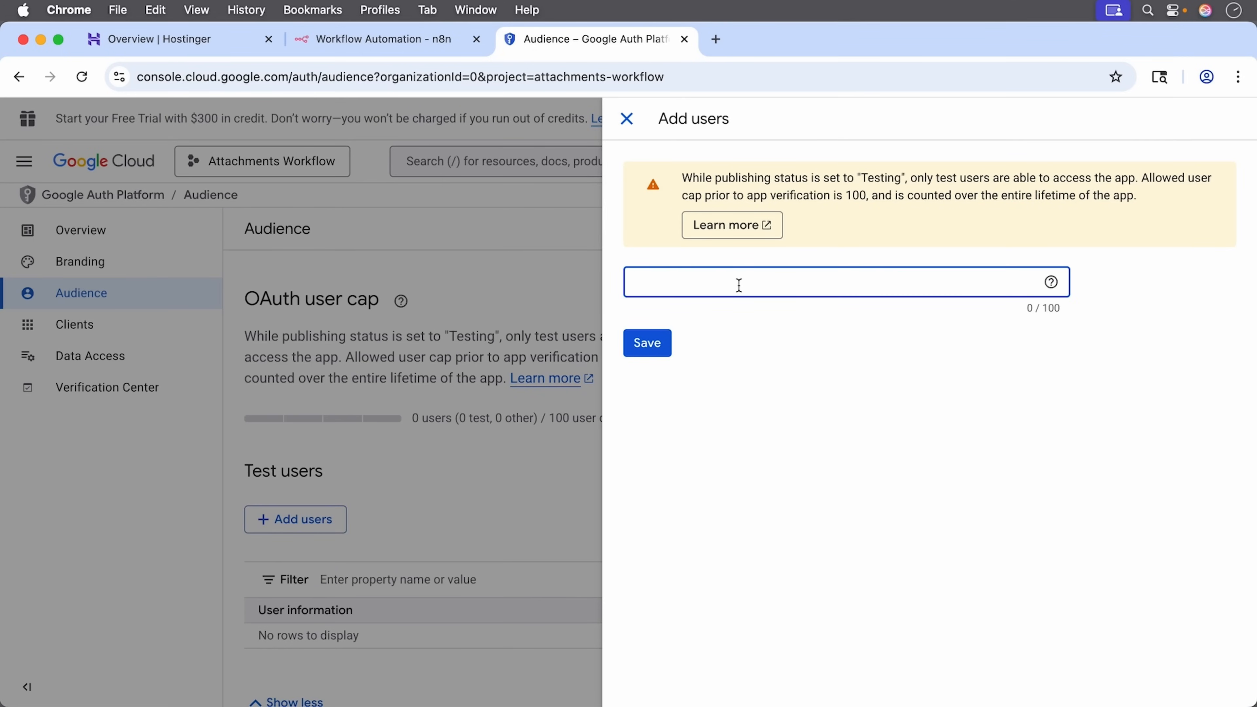
pyautogui.press('super+v')
pyautogui.write('...')
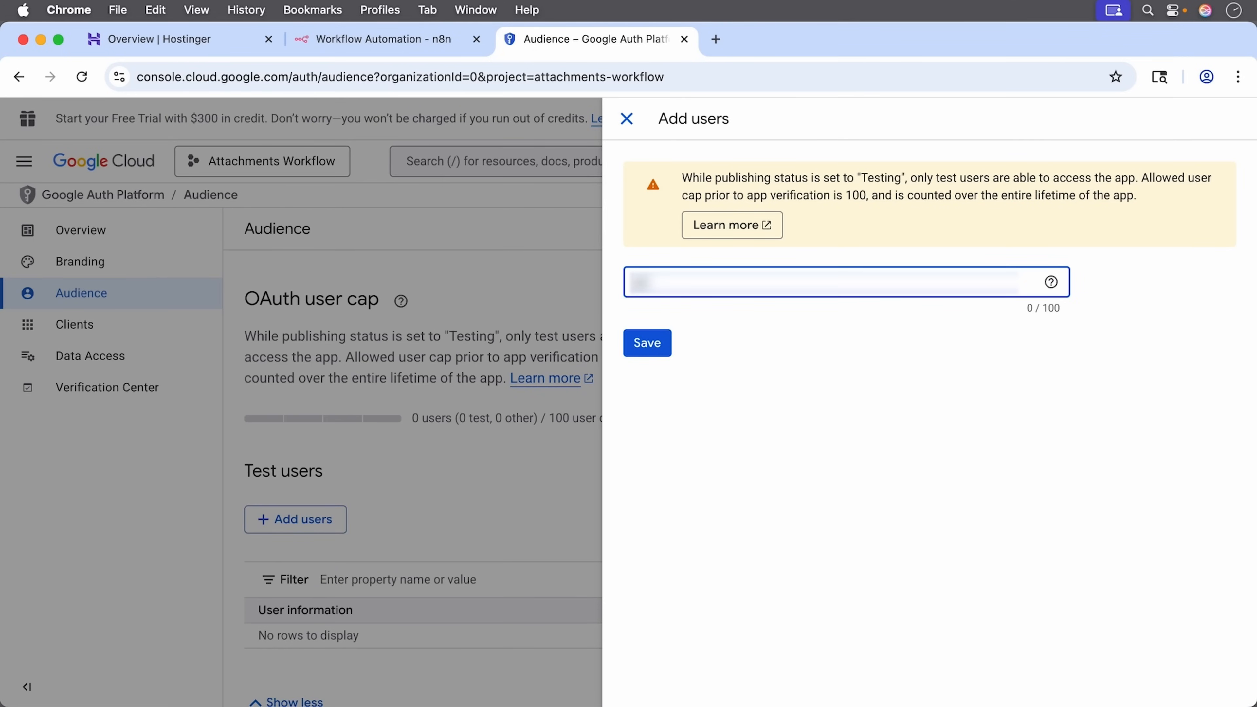
pyautogui.write('...')
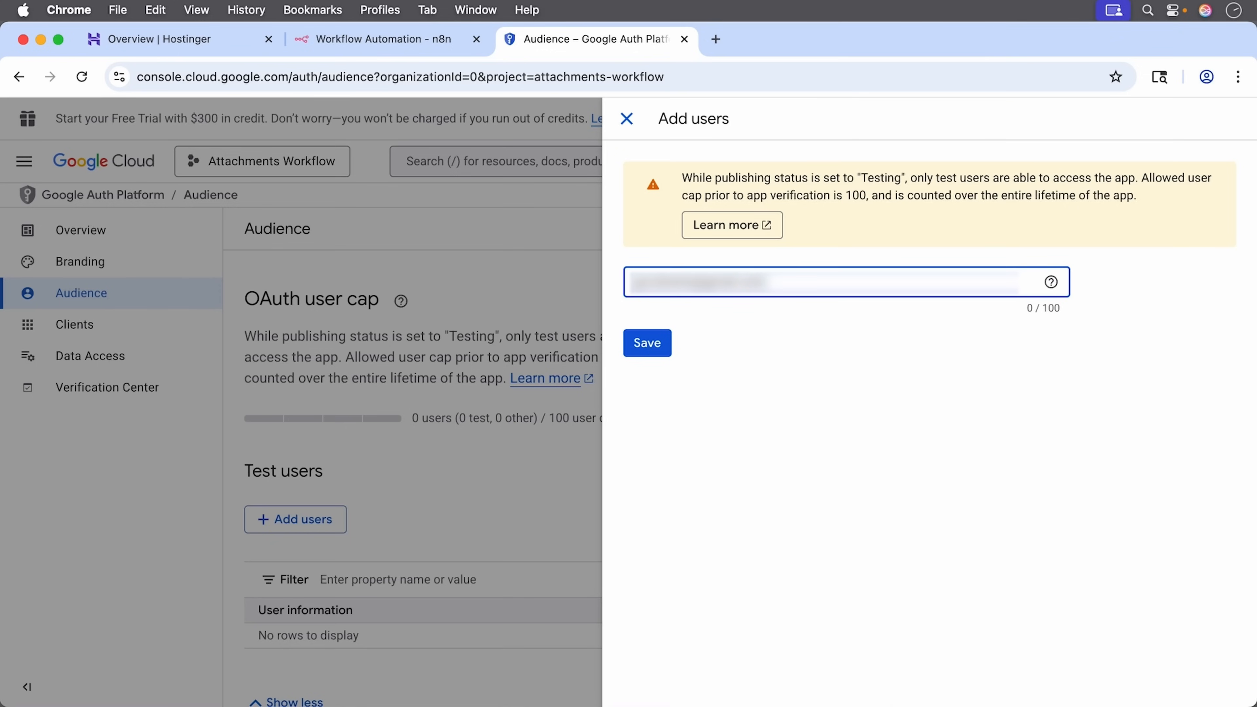
pyautogui.click(649, 343)
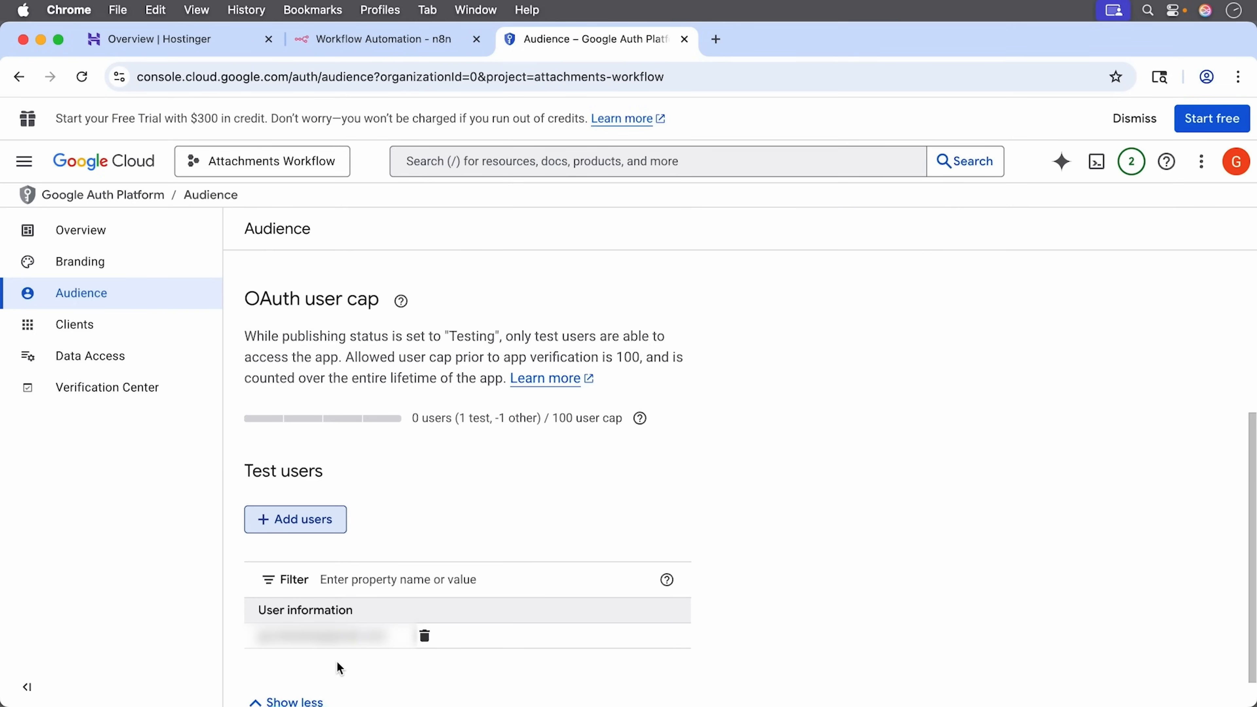
# Step: Retry Sign in with Google from n8n, pick the account, and continue past the unverified-app warning
pyautogui.click(394, 37)
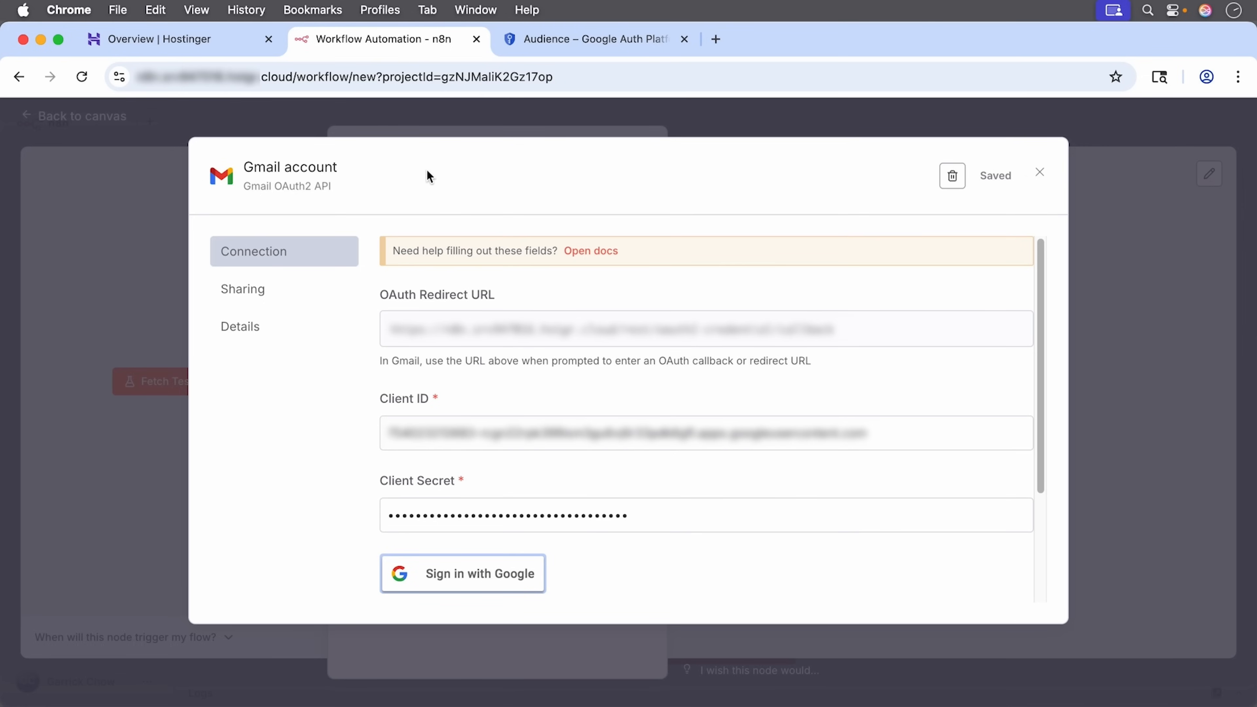
pyautogui.click(456, 575)
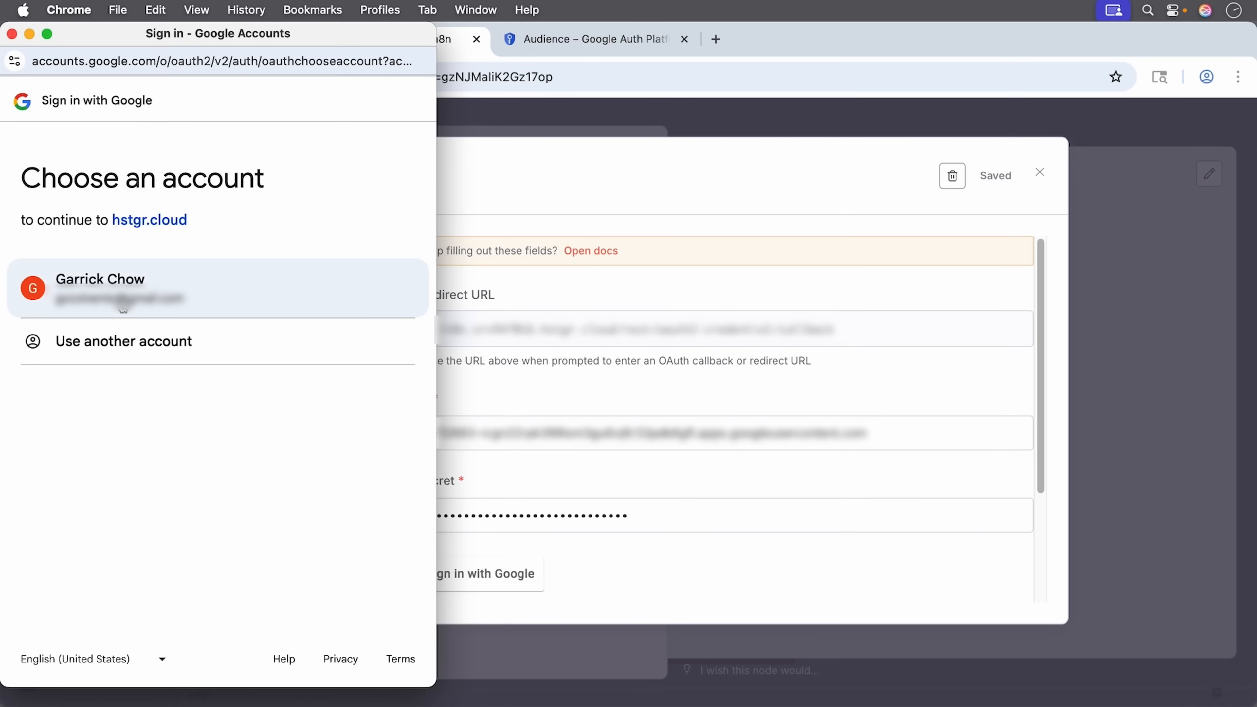
pyautogui.click(121, 299)
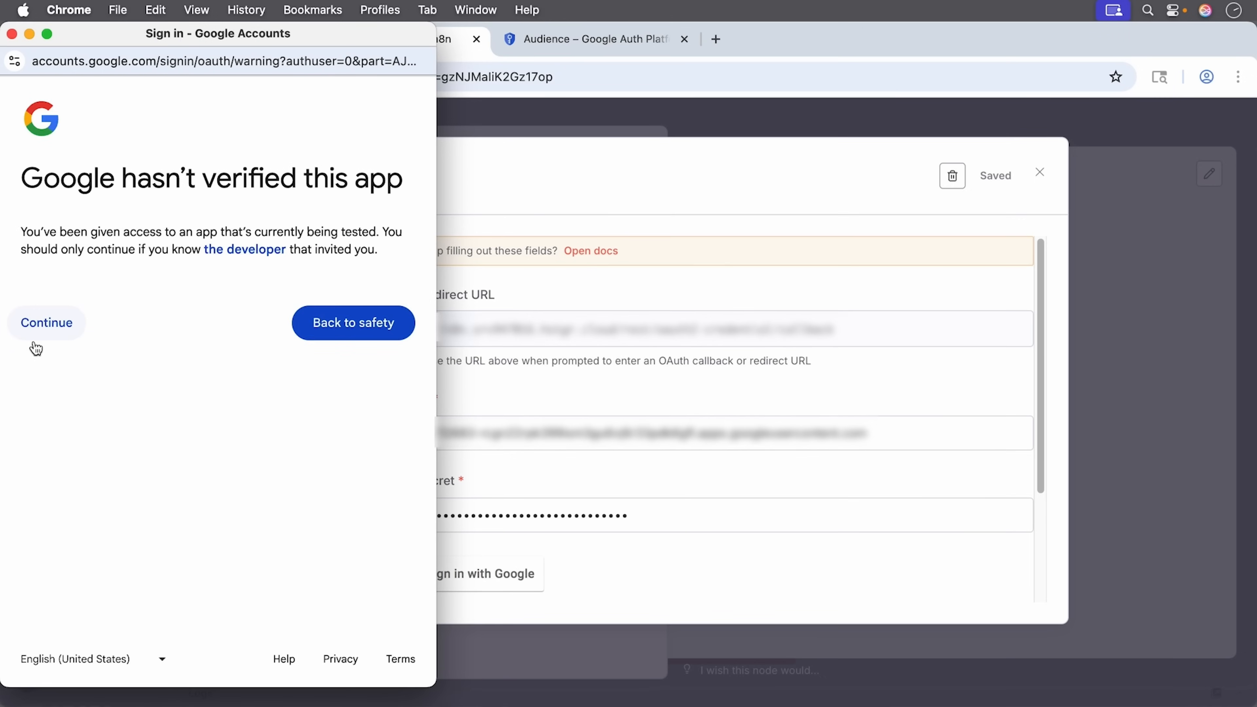
pyautogui.click(35, 337)
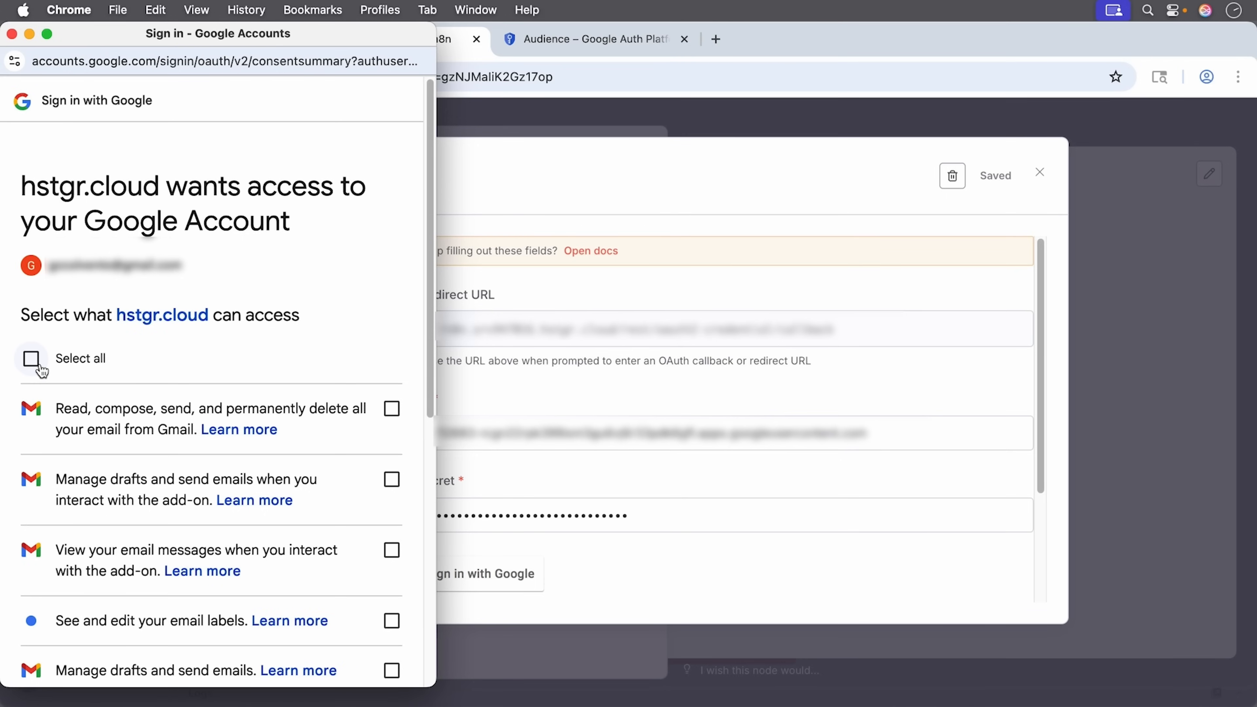
# Step: Select all requested Gmail permissions for hstgr.cloud and continue to connect the account
pyautogui.click(40, 366)
pyautogui.scroll(-5, 231, 347)
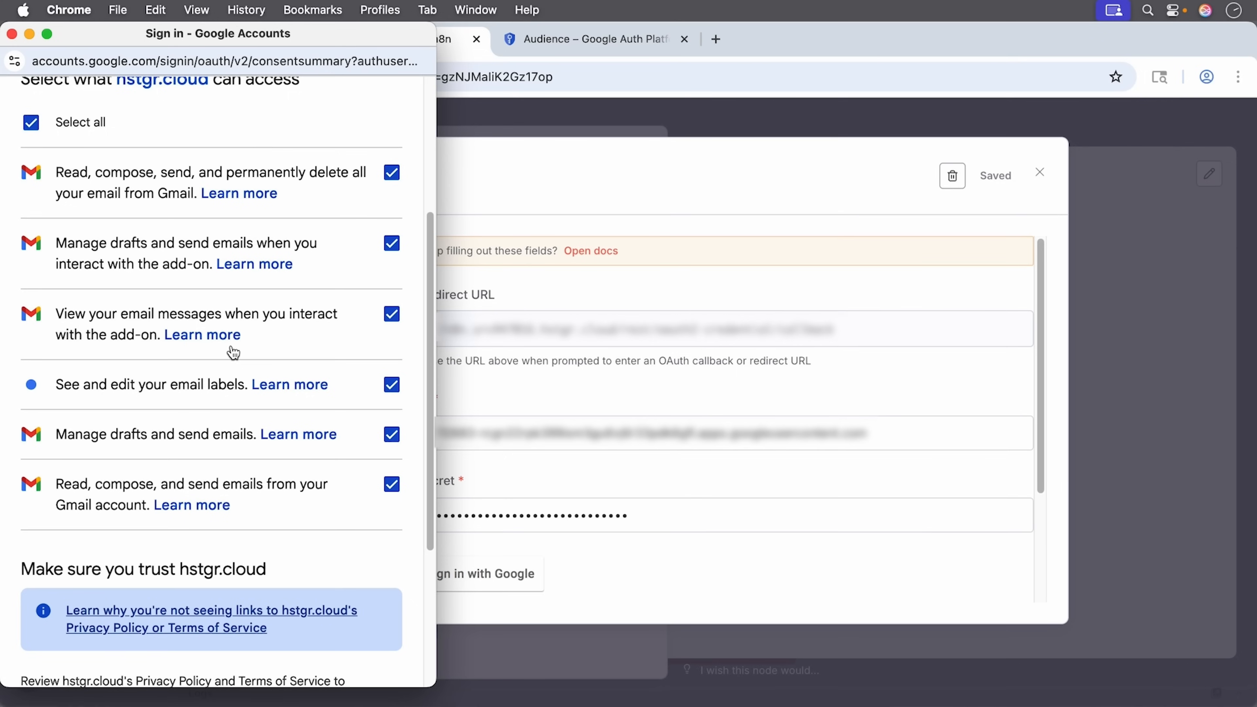
pyautogui.scroll(-5, 250, 364)
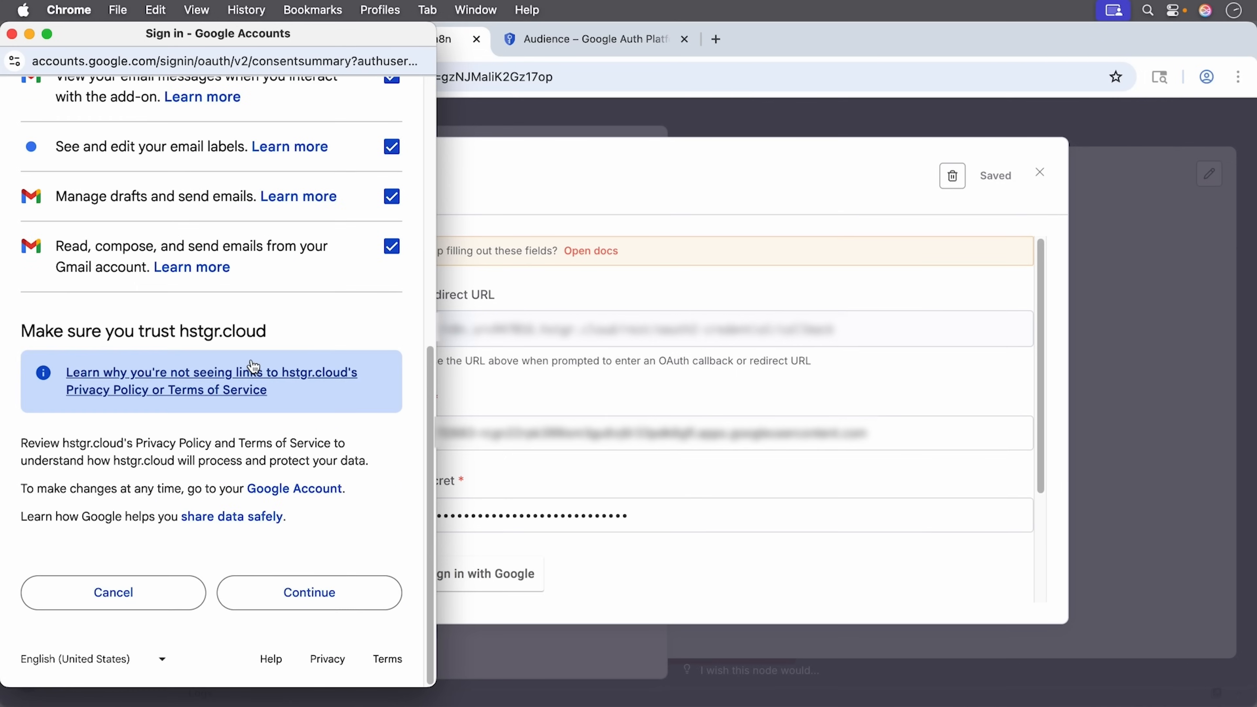
pyautogui.click(292, 591)
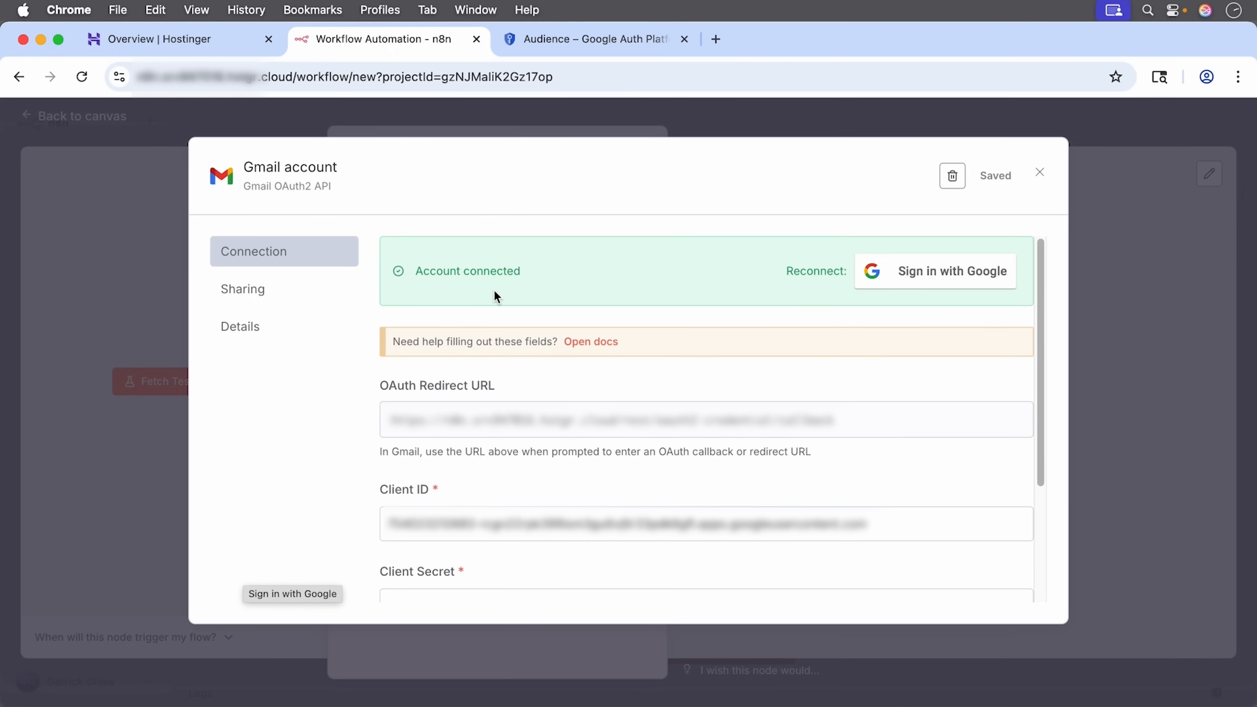
# Step: Close the credential, fetch a Gmail Trigger test event, and select the Gmail API enable link in the Forbidden error
pyautogui.click(1039, 172)
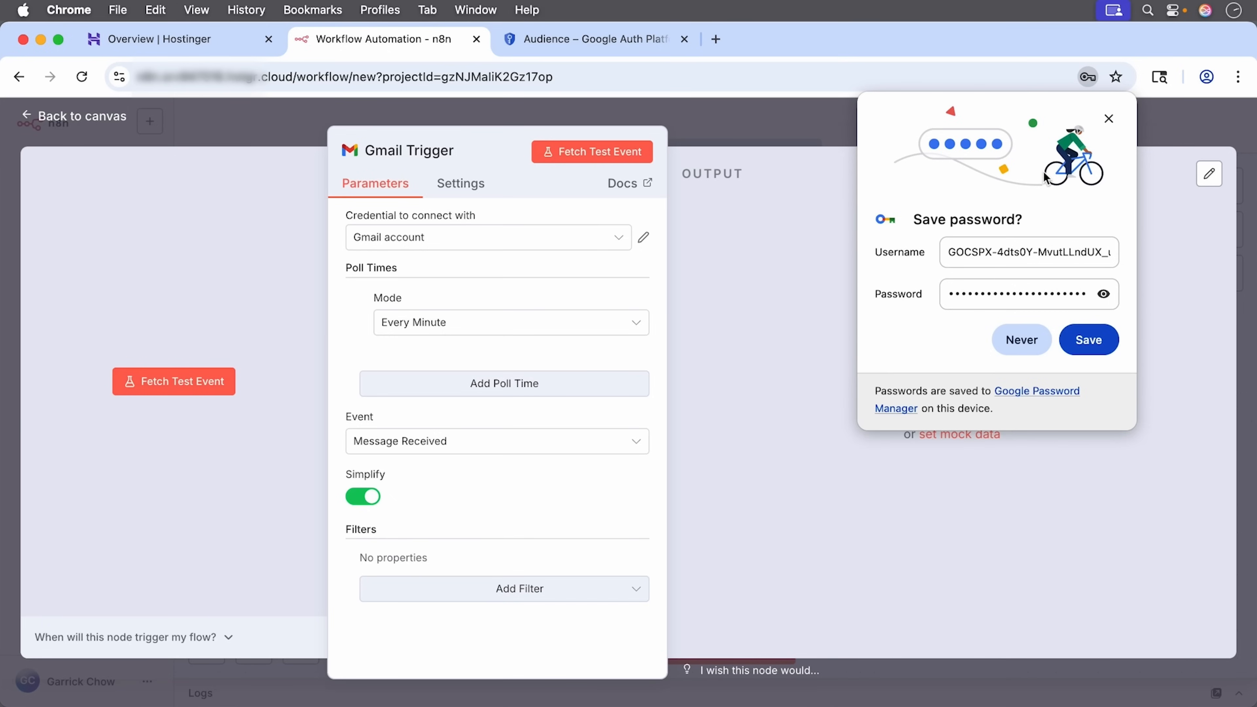
pyautogui.click(1108, 119)
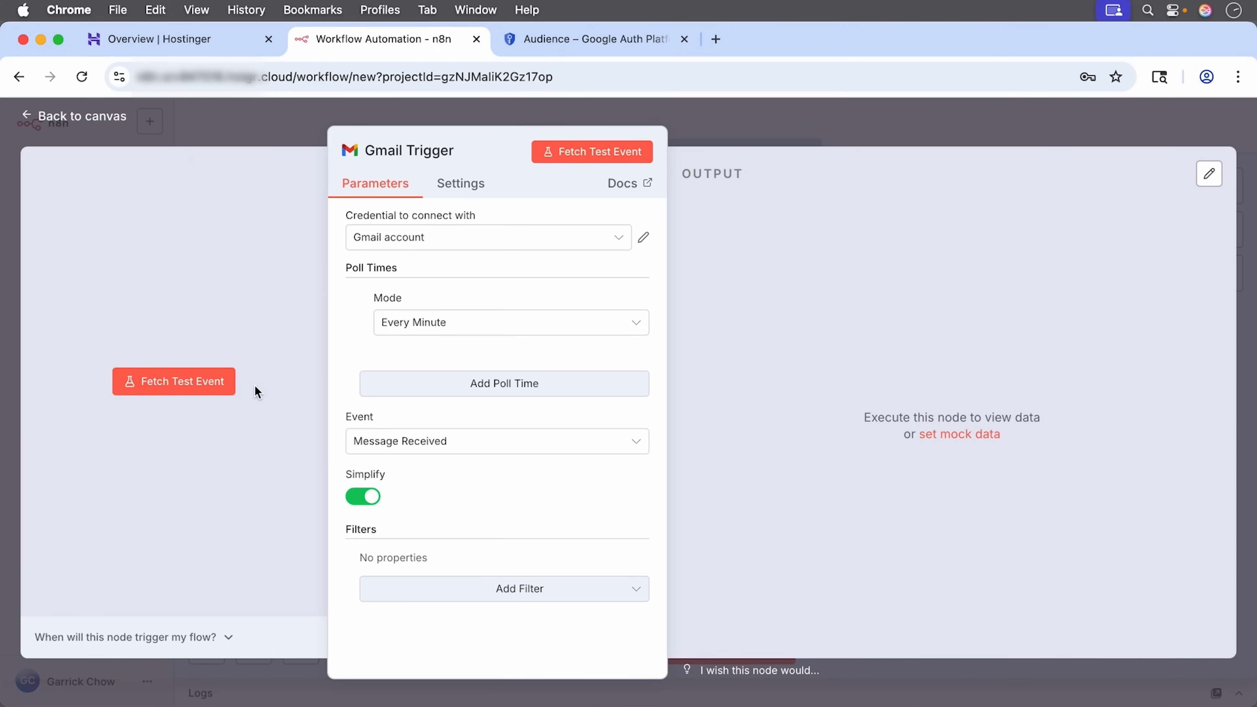
pyautogui.click(183, 391)
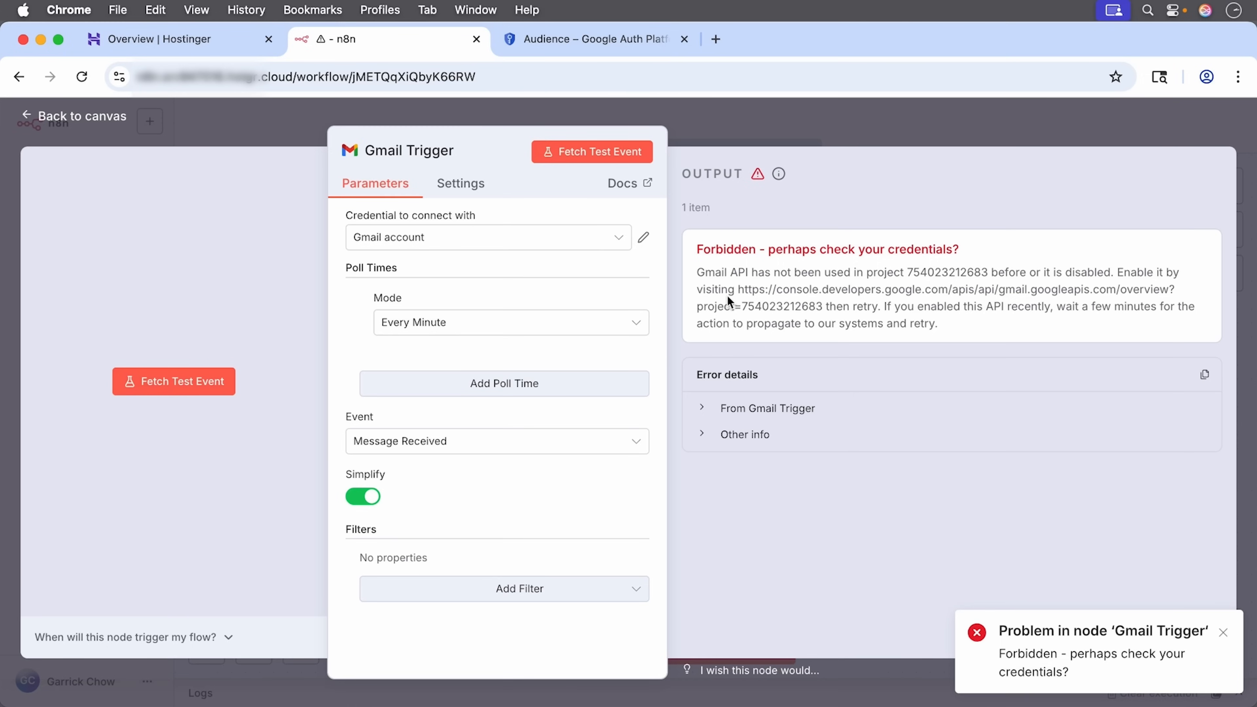
pyautogui.moveTo(740, 291); pyautogui.dragTo(822, 301)
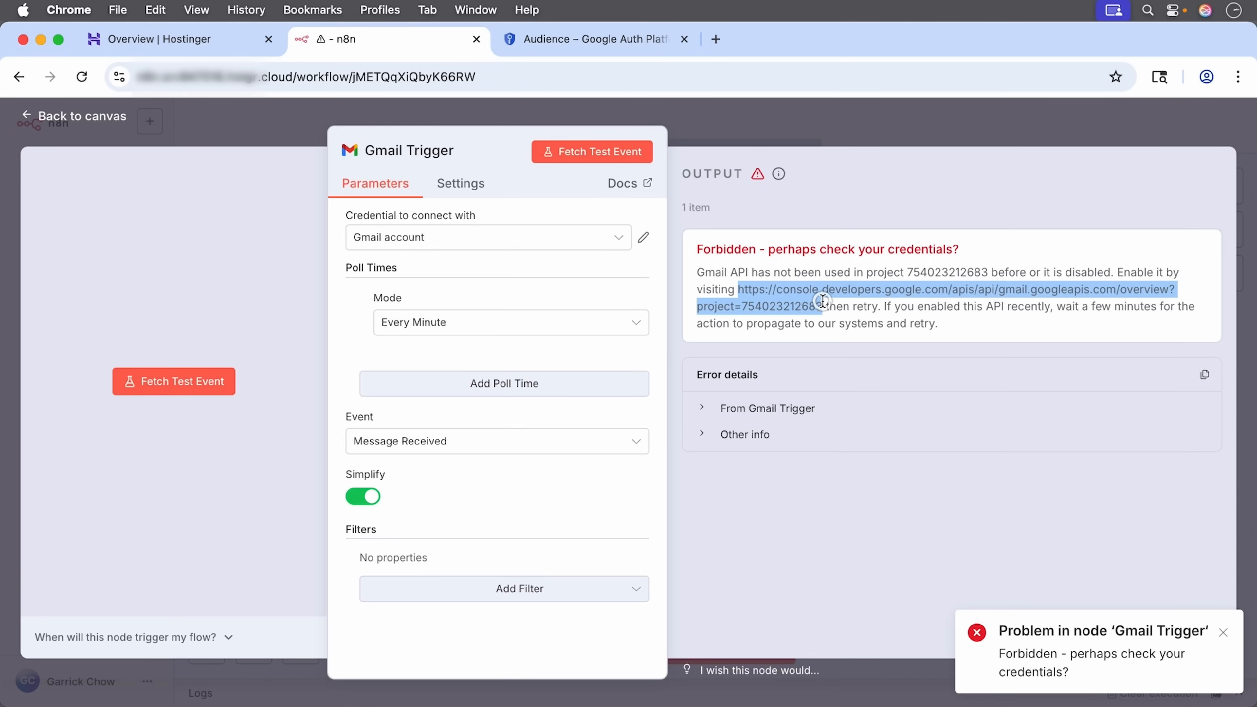
# Step: Load the copied Gmail API console link in a new tab, enable the API, and return to n8n
pyautogui.click(719, 39)
pyautogui.press('super+v')
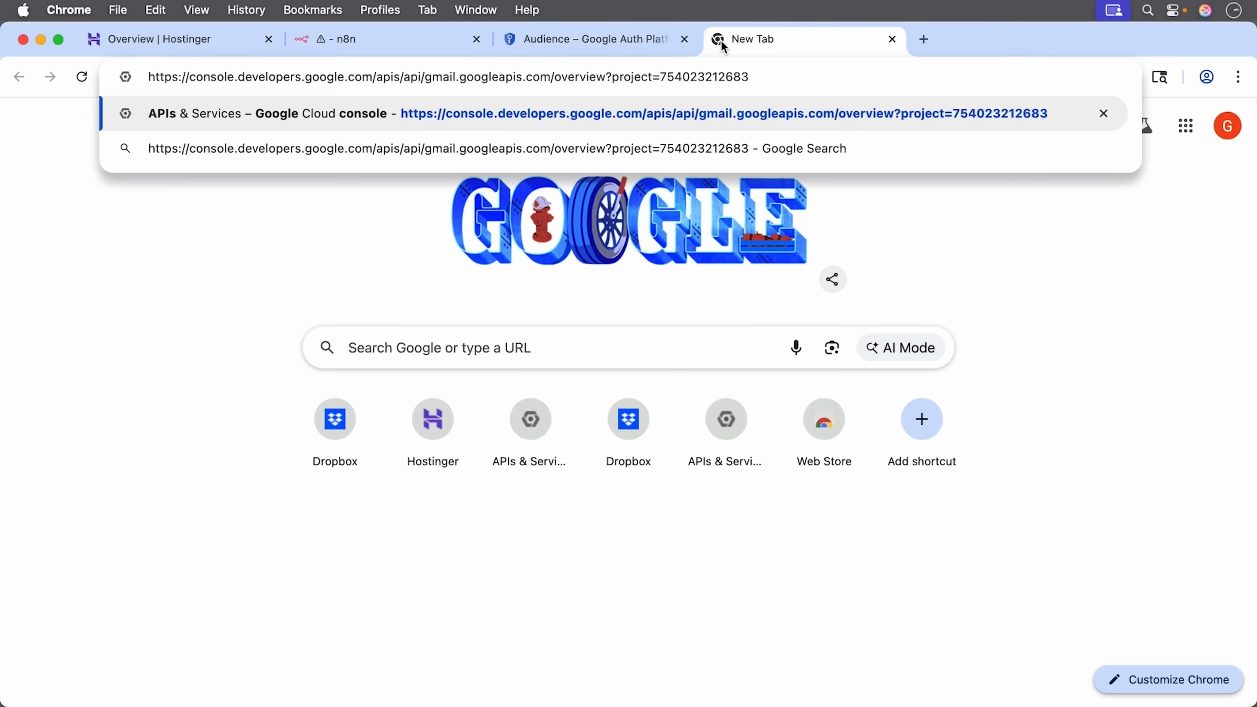
pyautogui.press('Return')
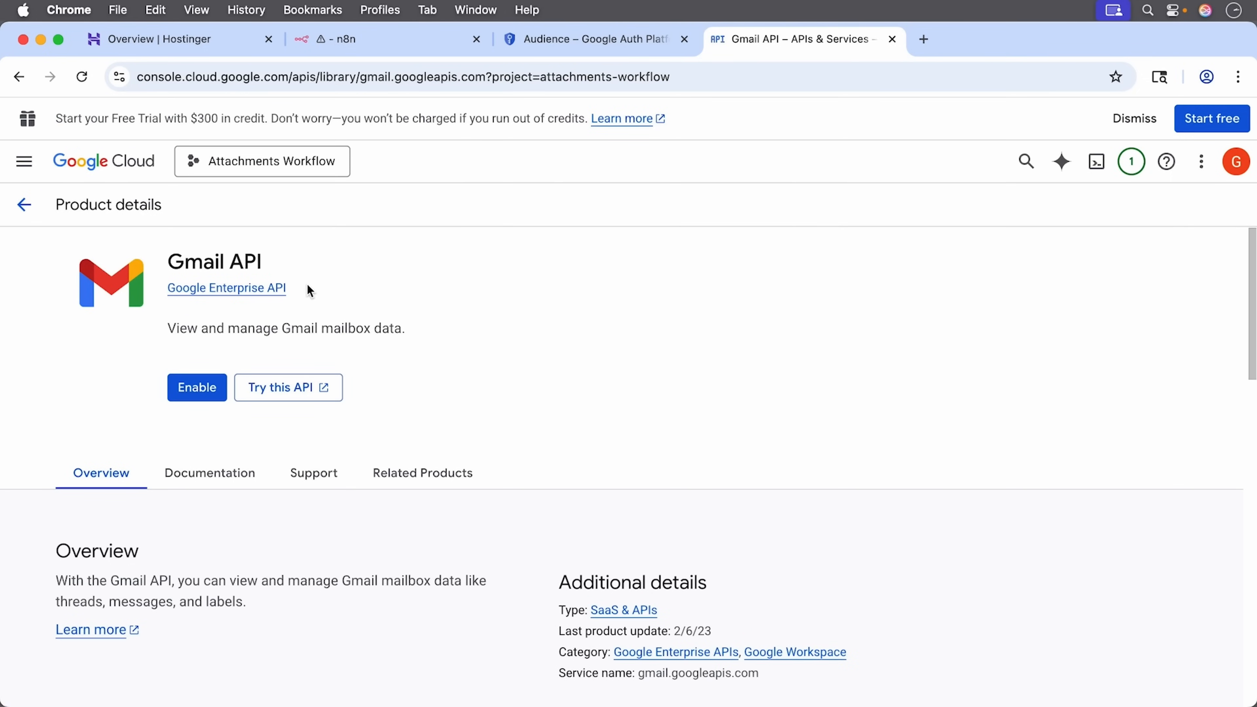
pyautogui.click(205, 395)
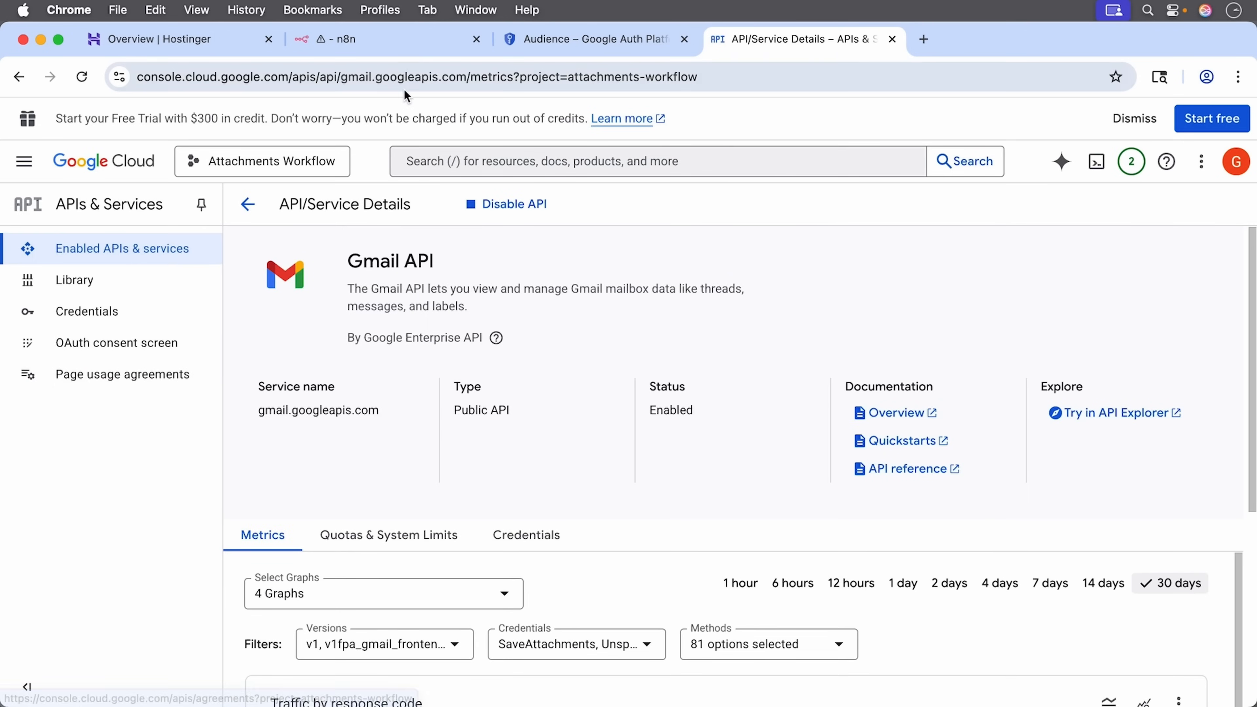
pyautogui.click(435, 38)
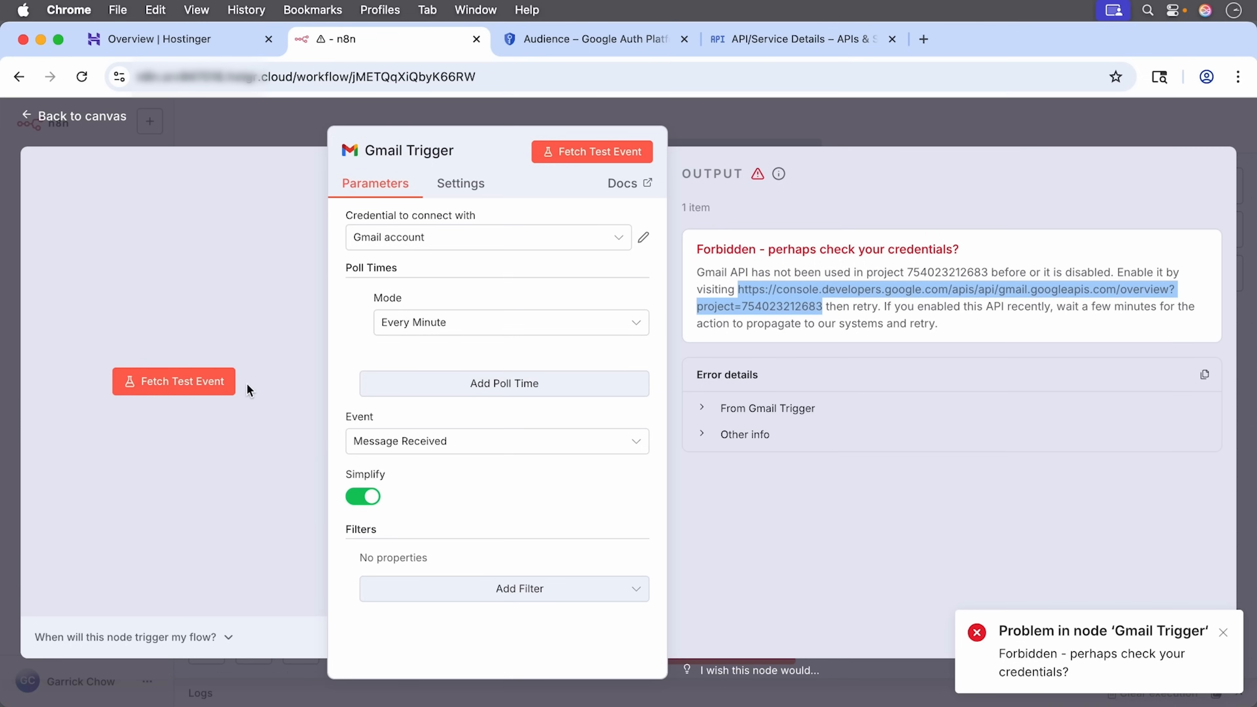
# Step: Refetch the Gmail Trigger test event so it returns 1 email, then skim the Gmail Trigger docs
pyautogui.click(185, 386)
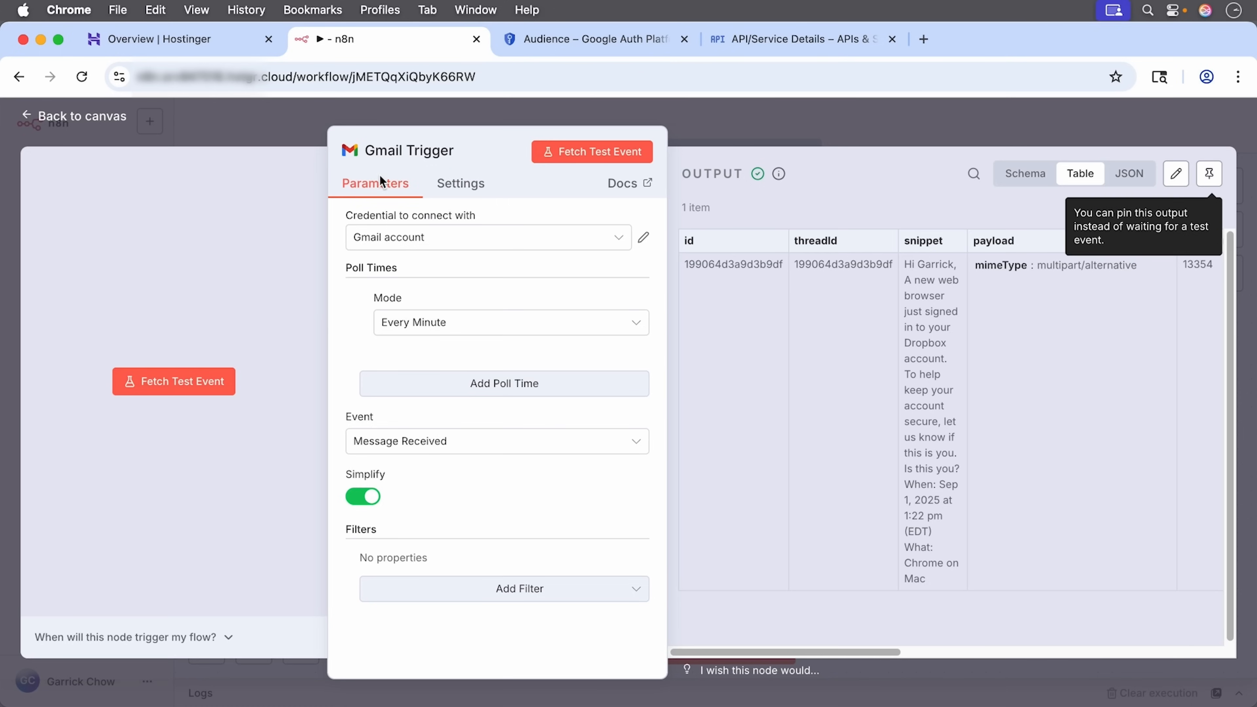
pyautogui.click(629, 193)
pyautogui.scroll(-5, 696, 323)
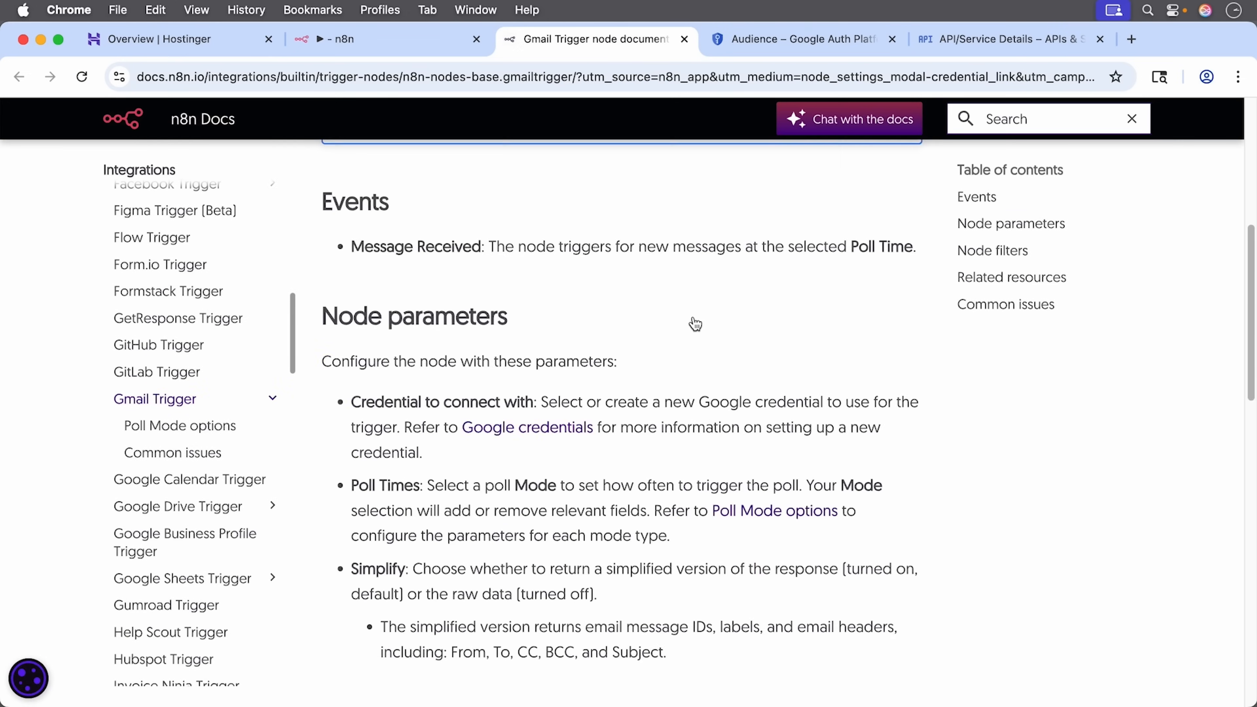
pyautogui.scroll(-3, 695, 323)
pyautogui.scroll(4, 693, 323)
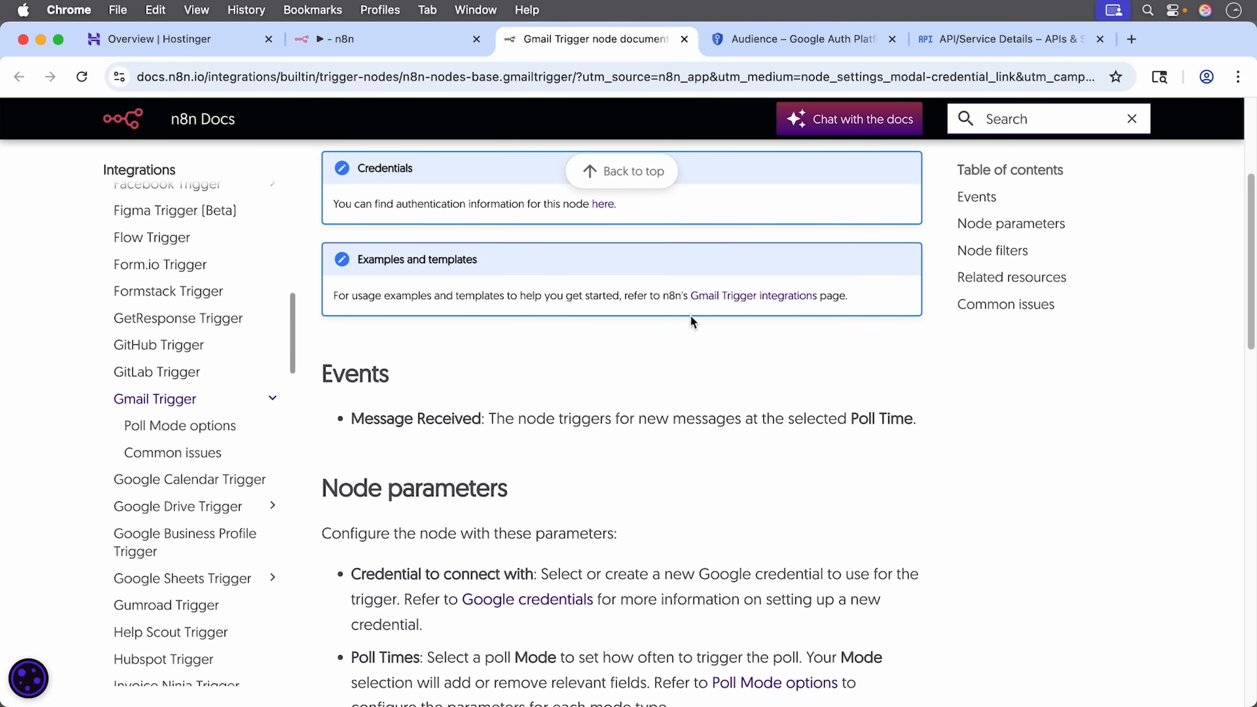
pyautogui.click(375, 41)
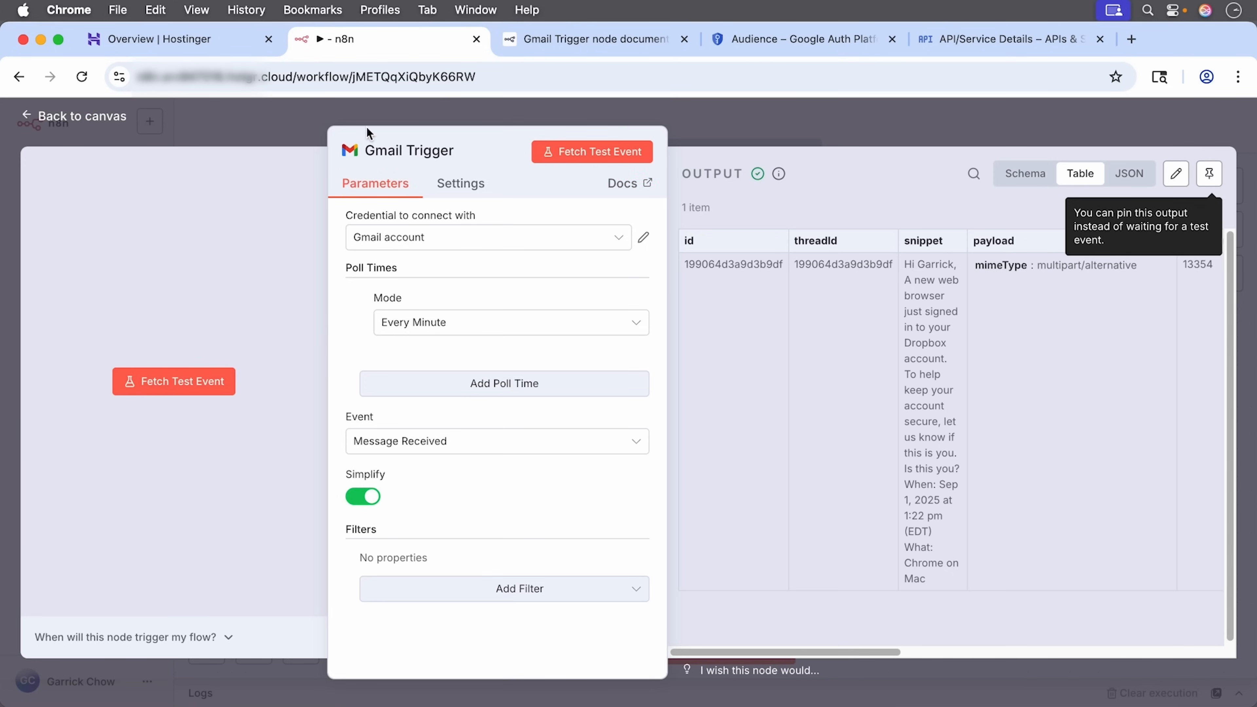
# Step: Go back to the canvas and reopen the Gmail Trigger node's parameter panel
pyautogui.click(82, 117)
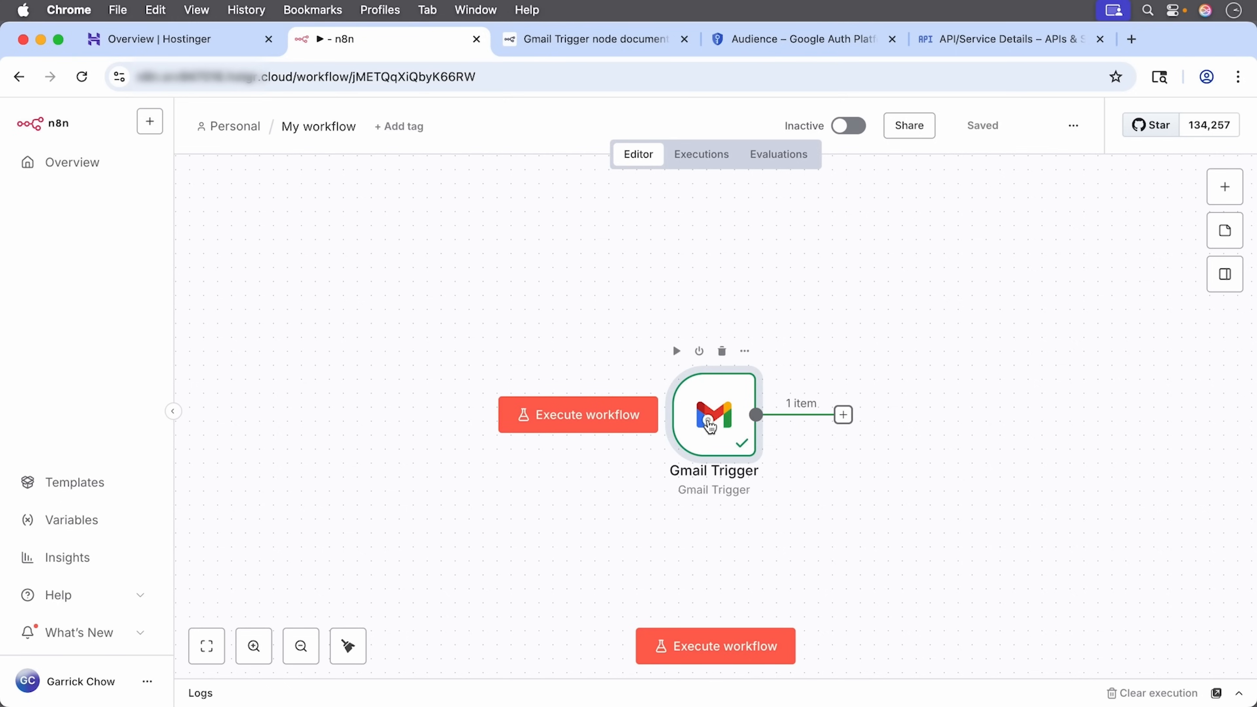
pyautogui.doubleClick(710, 426)
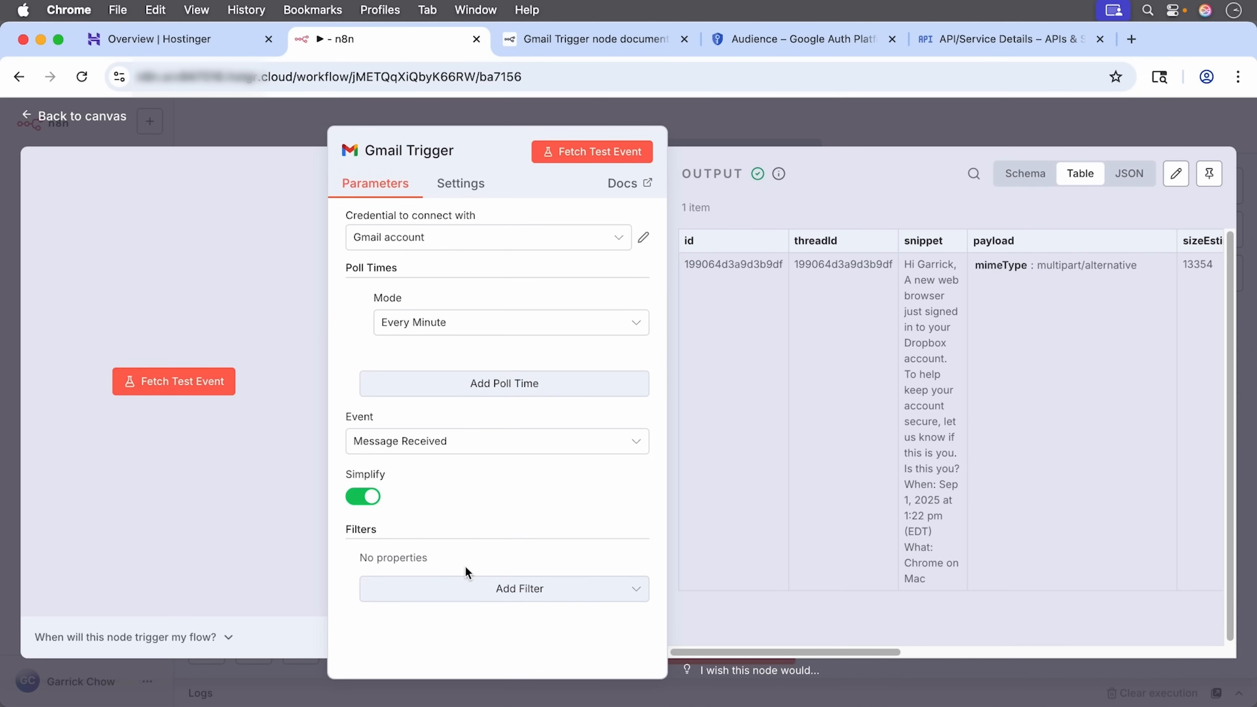
# Step: Add a Search filter to the Gmail Trigger with the value has:attachment
pyautogui.click(485, 594)
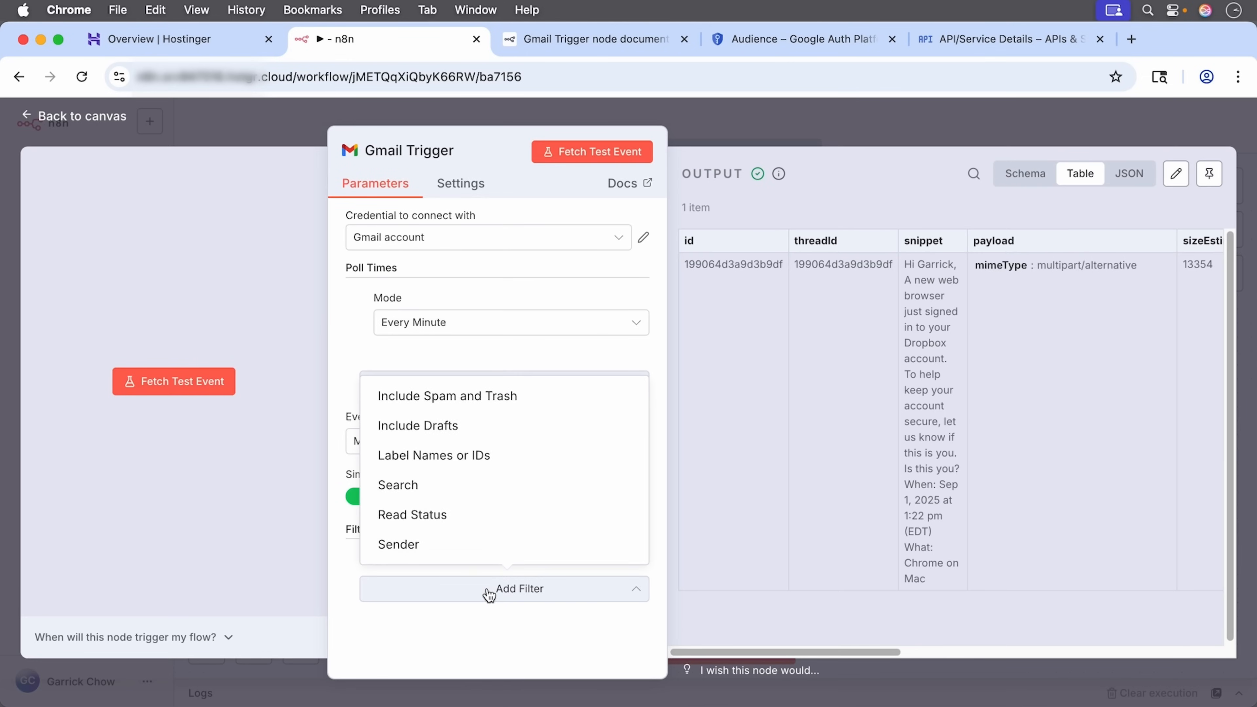
pyautogui.click(433, 486)
pyautogui.scroll(-1, 477, 518)
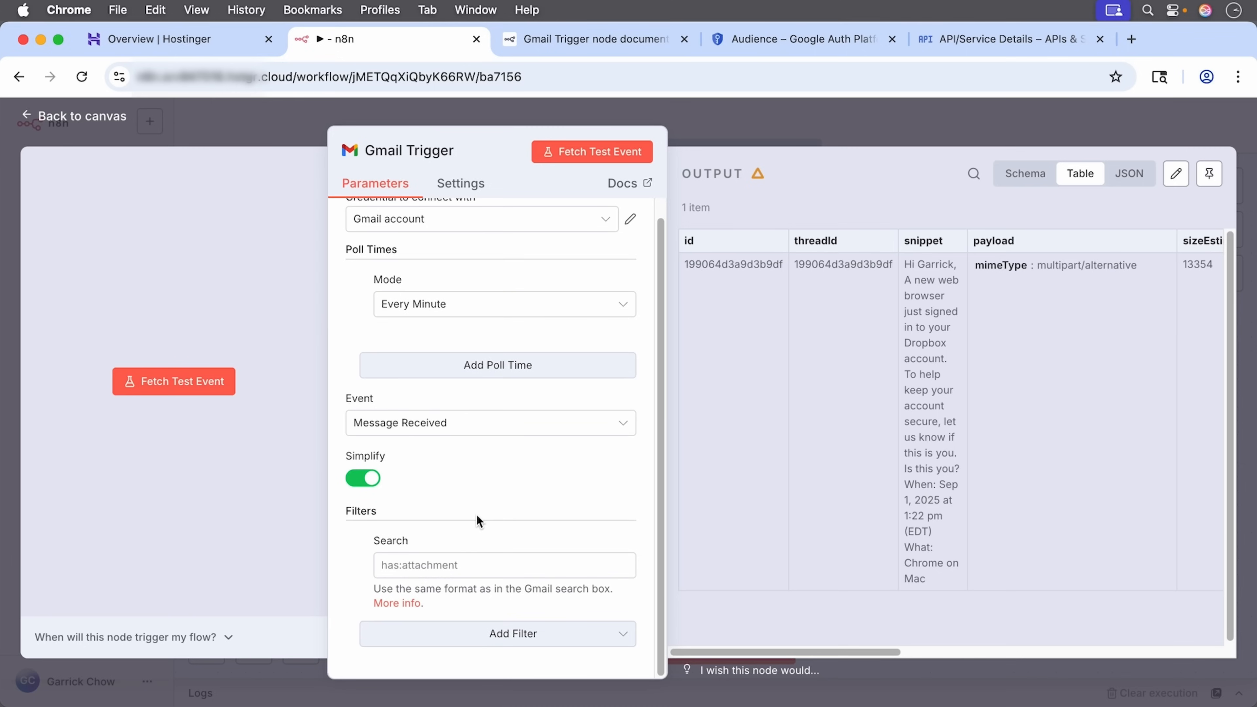
pyautogui.click(478, 564)
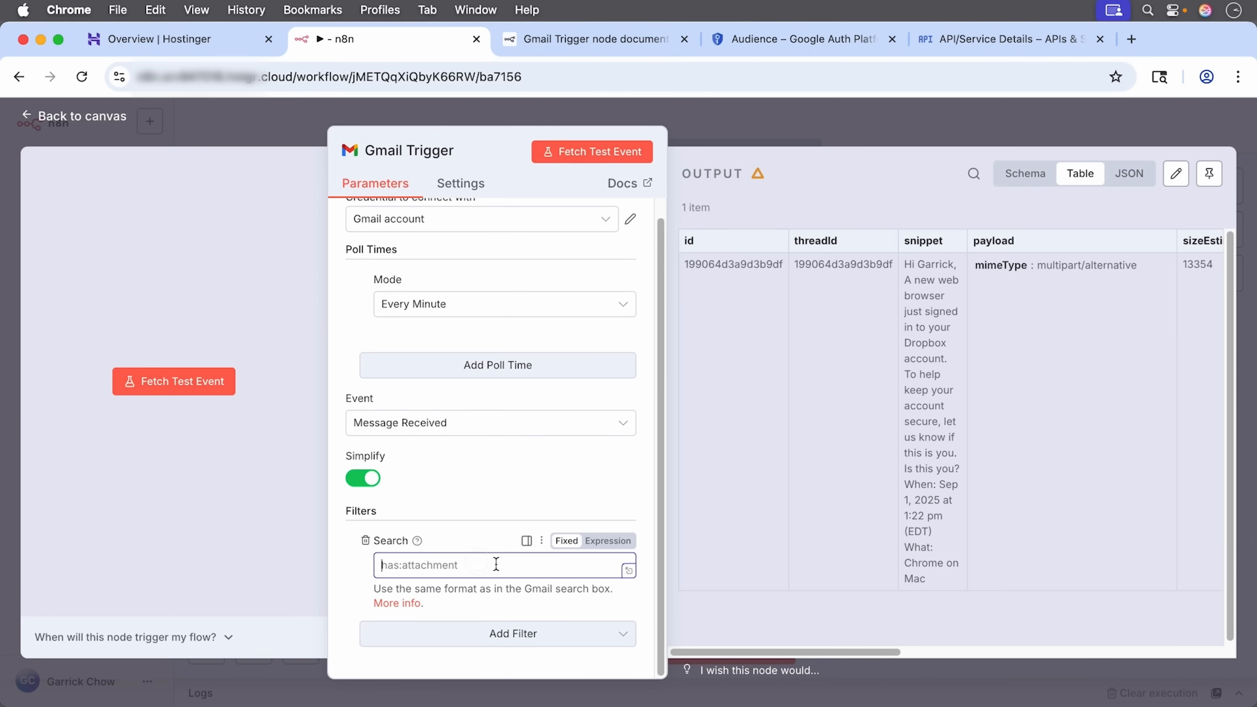
pyautogui.write('has:attachment')
# Step: Add a Read Status filter for unread emails only, then go back to the canvas
pyautogui.click(543, 636)
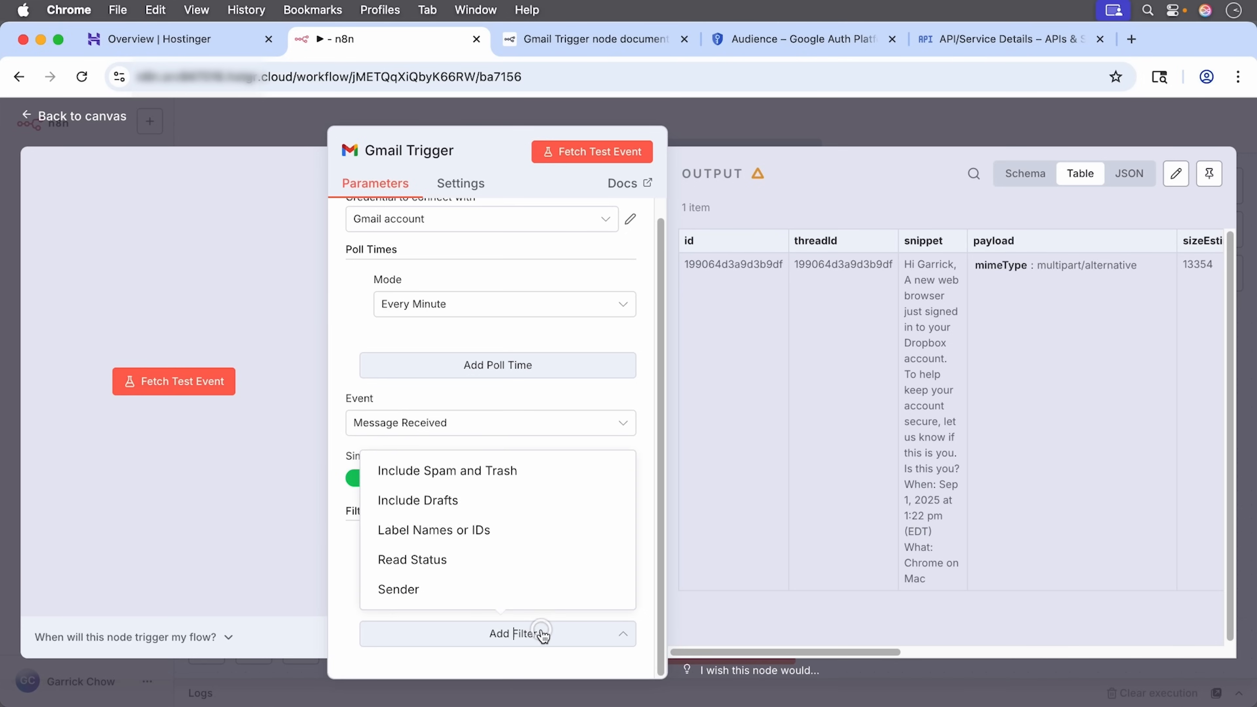
pyautogui.click(456, 569)
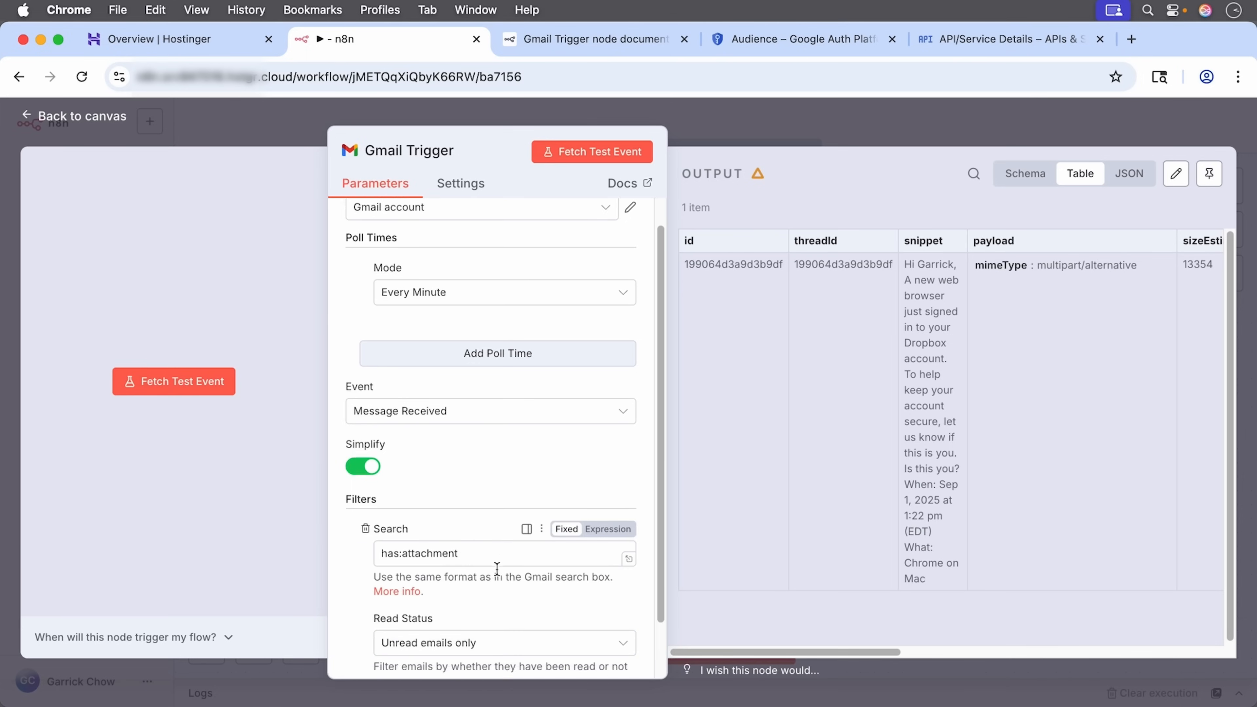
pyautogui.scroll(-3, 495, 577)
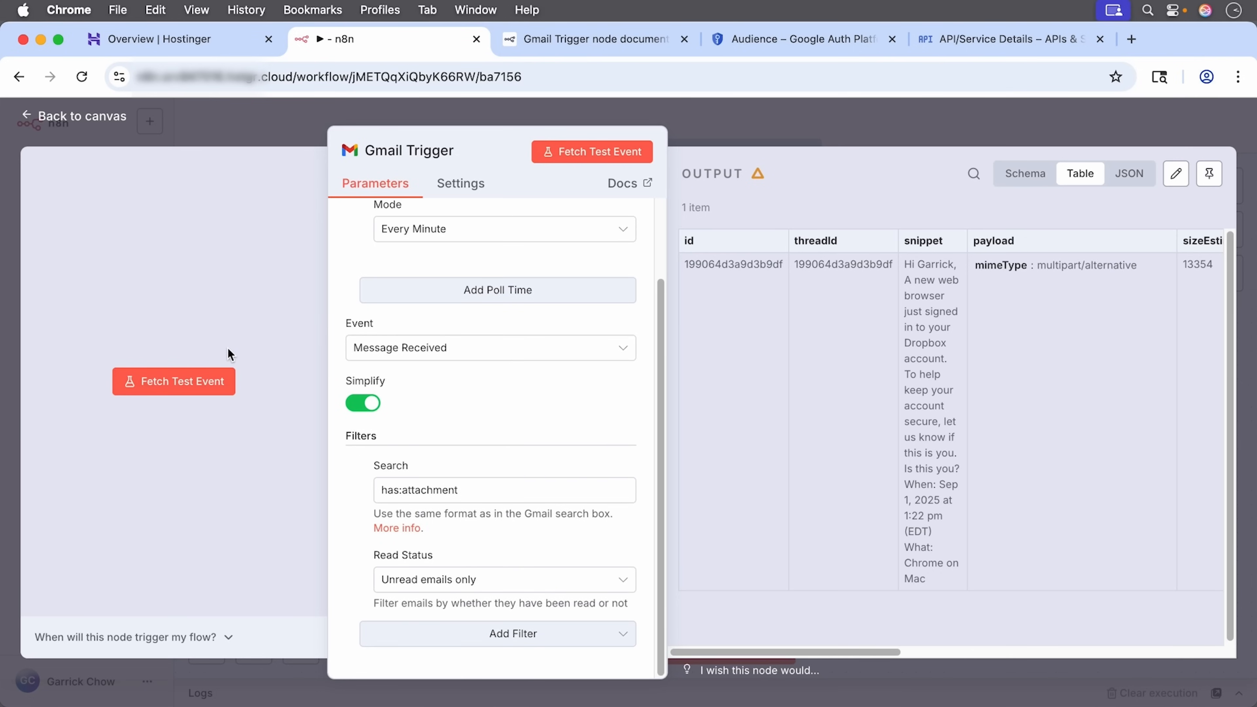
pyautogui.click(108, 117)
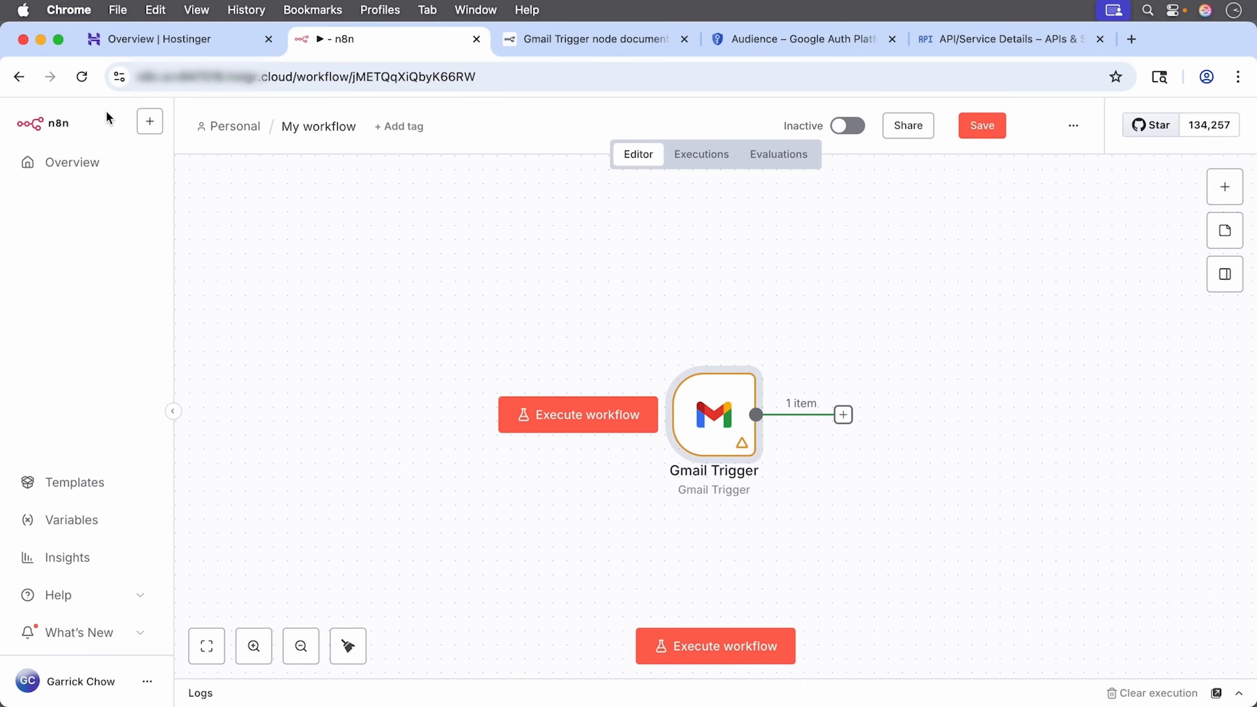
# Step: Add a Gmail 'Get a message' node (Resource Message, Operation Get) after the Gmail Trigger
pyautogui.click(844, 416)
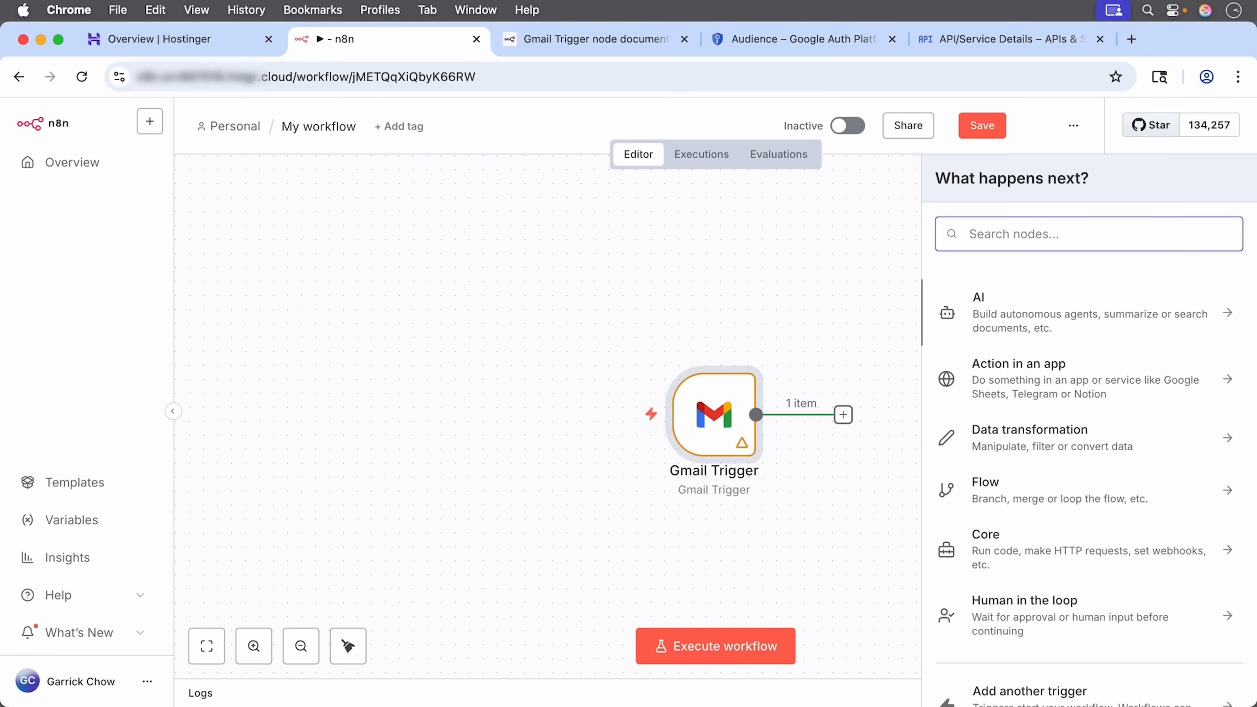
pyautogui.write('gmail')
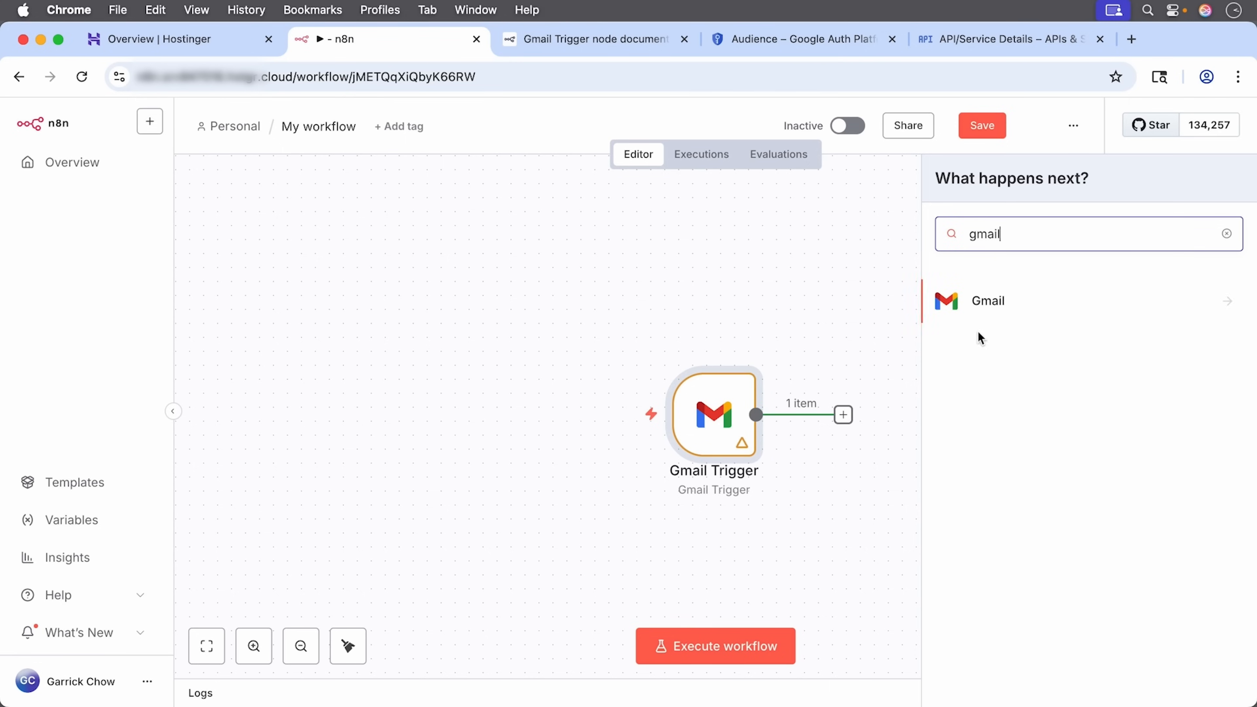
pyautogui.click(971, 310)
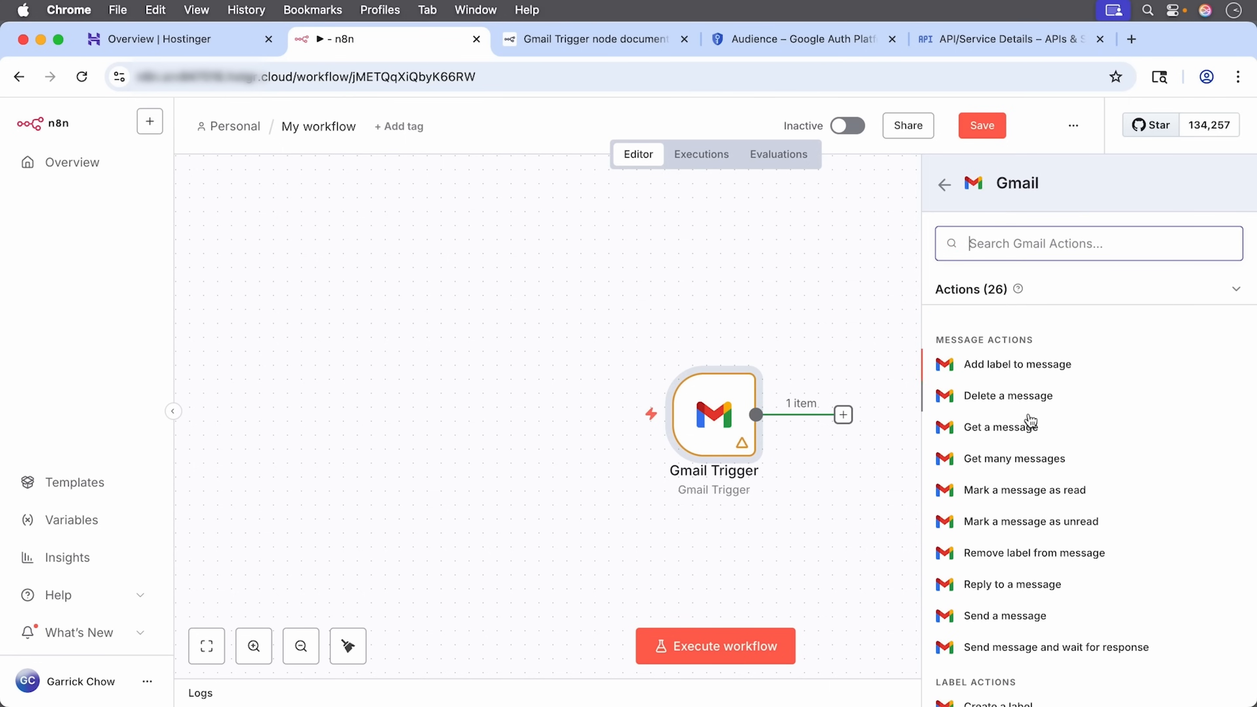
pyautogui.click(1001, 427)
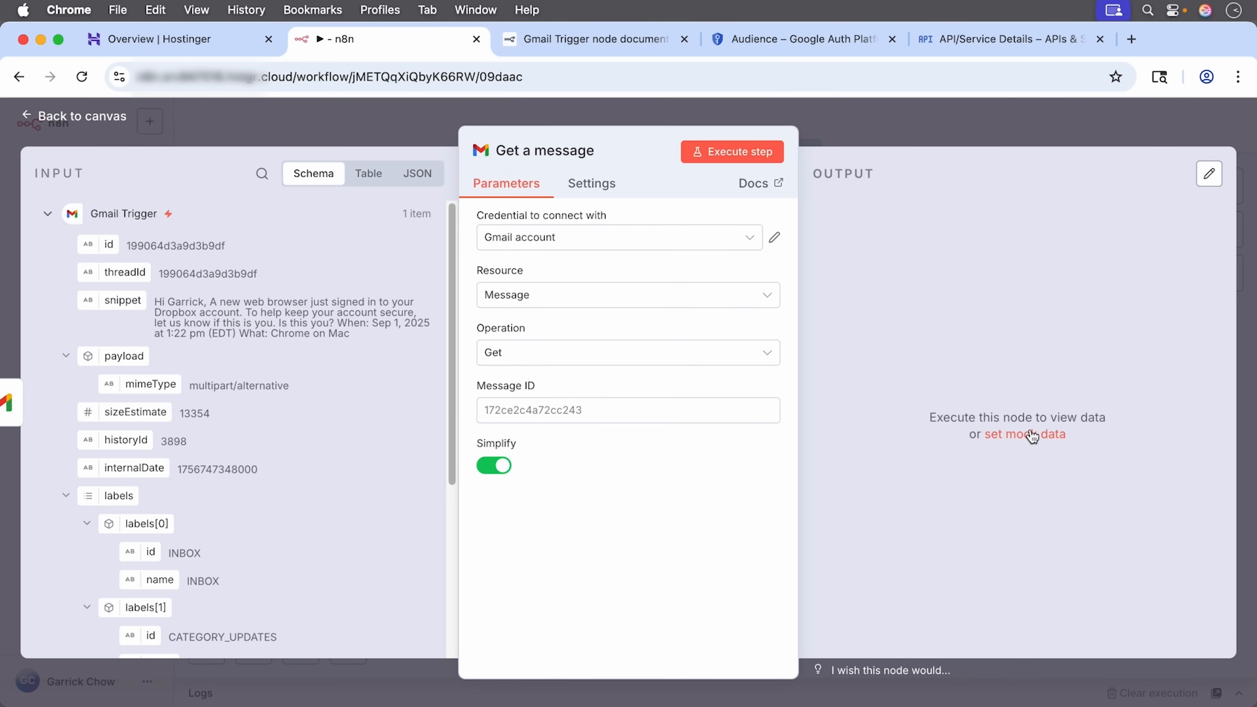
# Step: Keep the existing Gmail credential and switch Message ID to Expression mode in the full editor
pyautogui.click(678, 247)
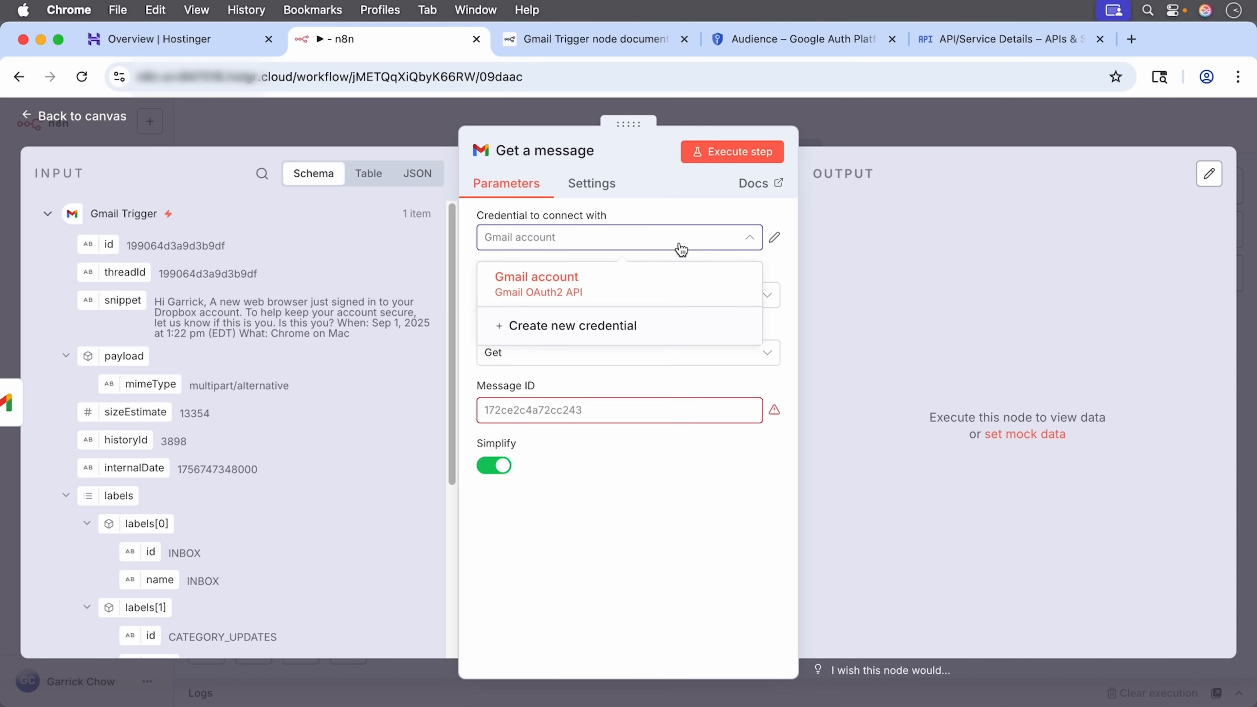
pyautogui.click(667, 202)
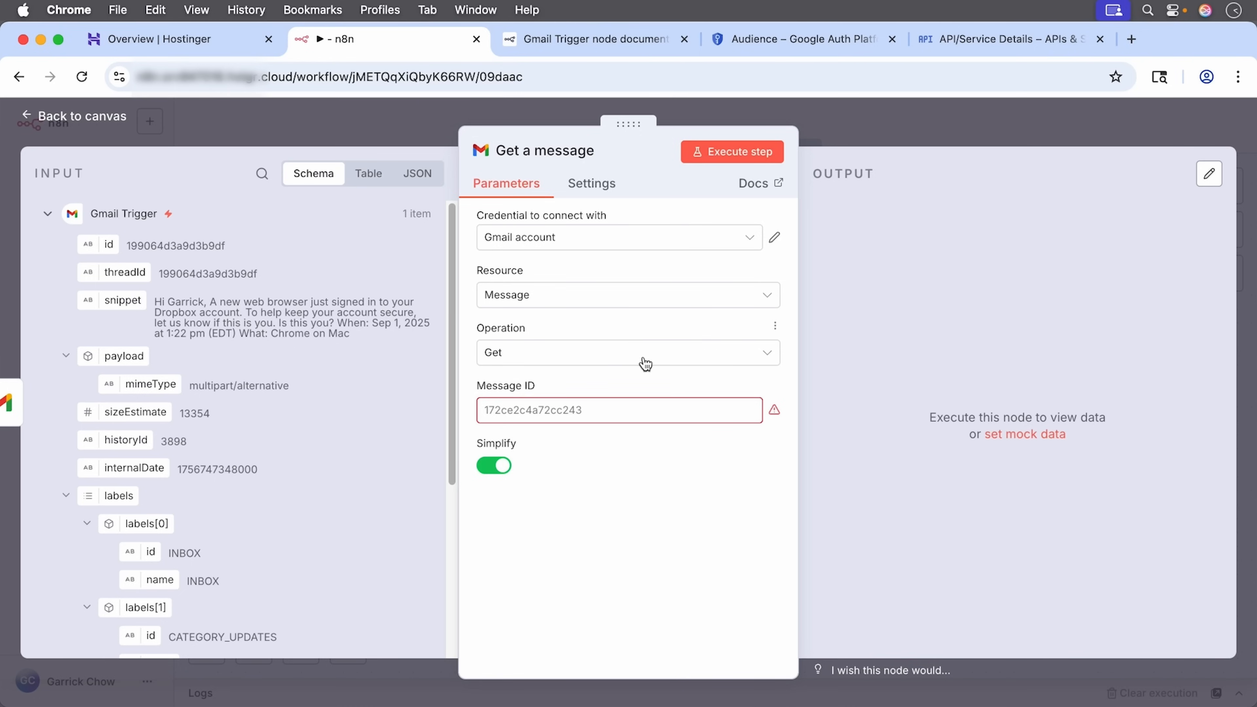
pyautogui.click(647, 412)
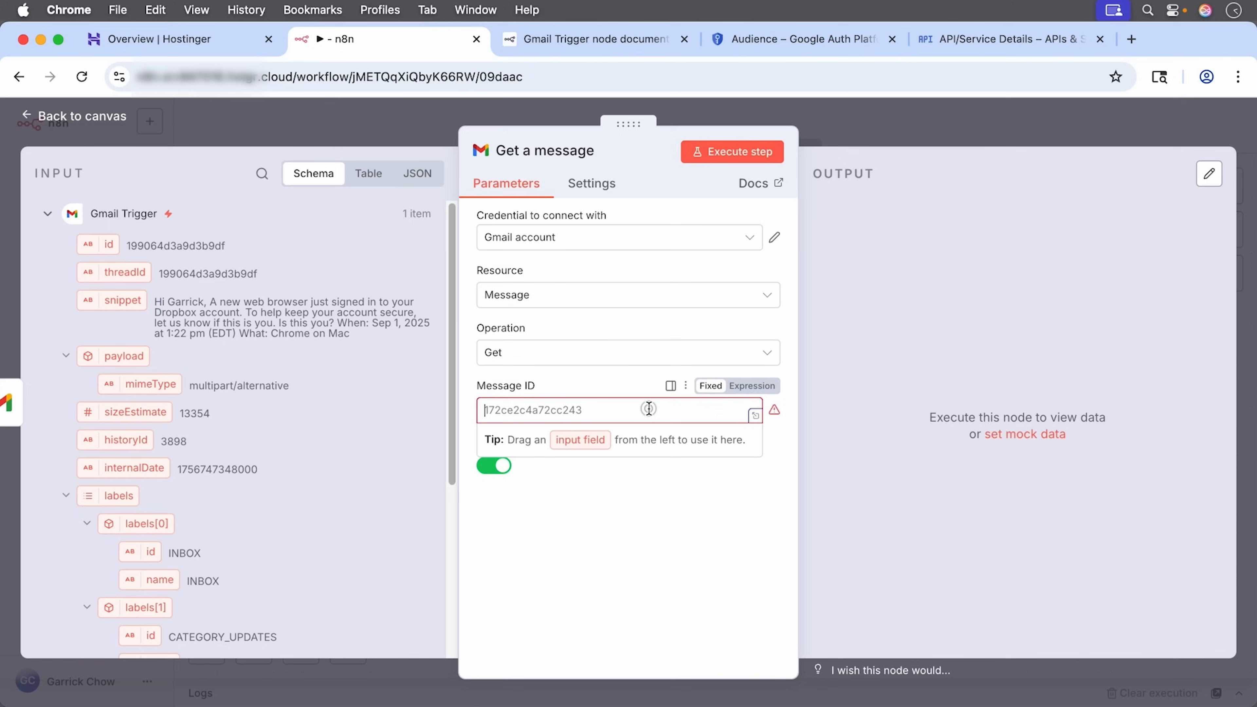
pyautogui.click(751, 386)
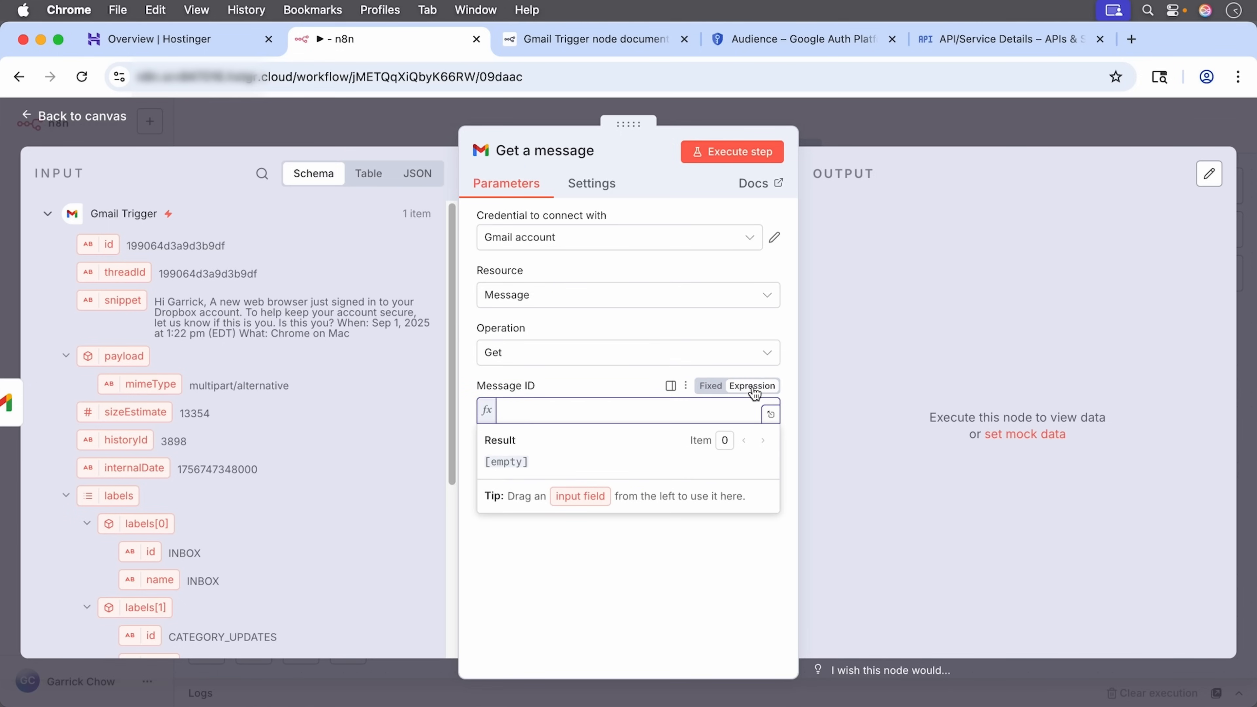
pyautogui.click(770, 415)
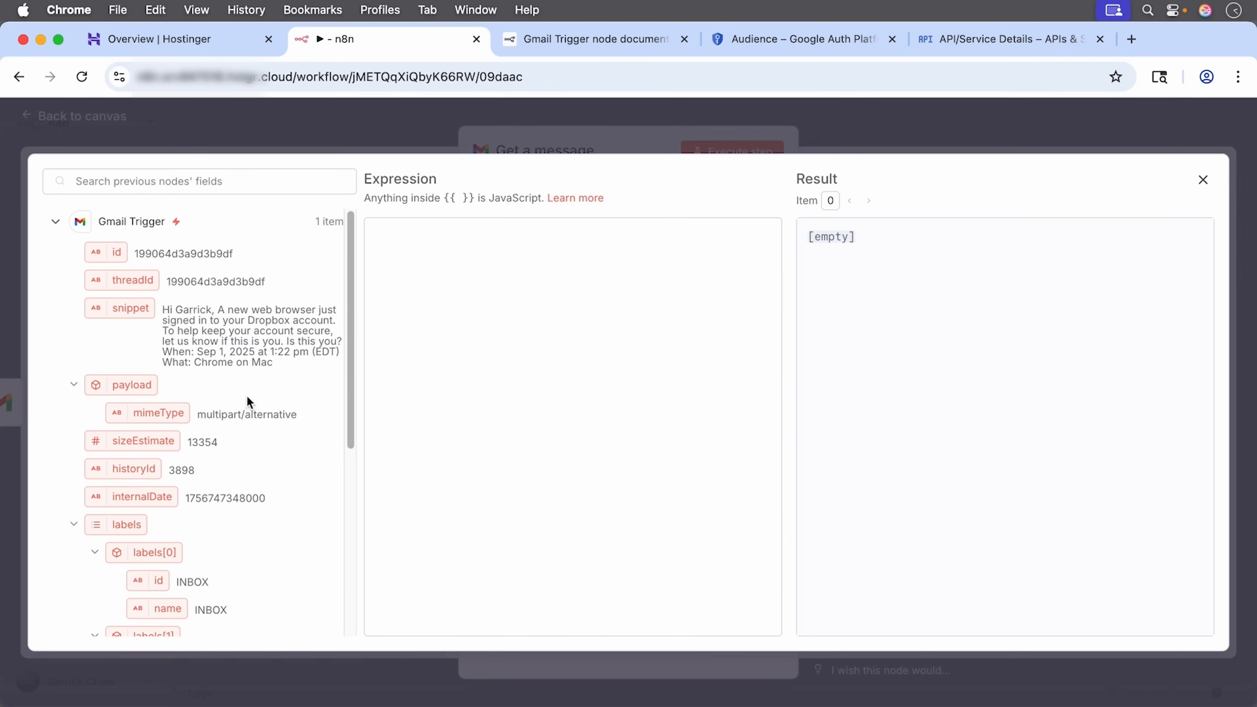
# Step: Set Message ID to {{ $json.id }} using the Gmail Trigger's id field
pyautogui.click(56, 228)
pyautogui.click(57, 224)
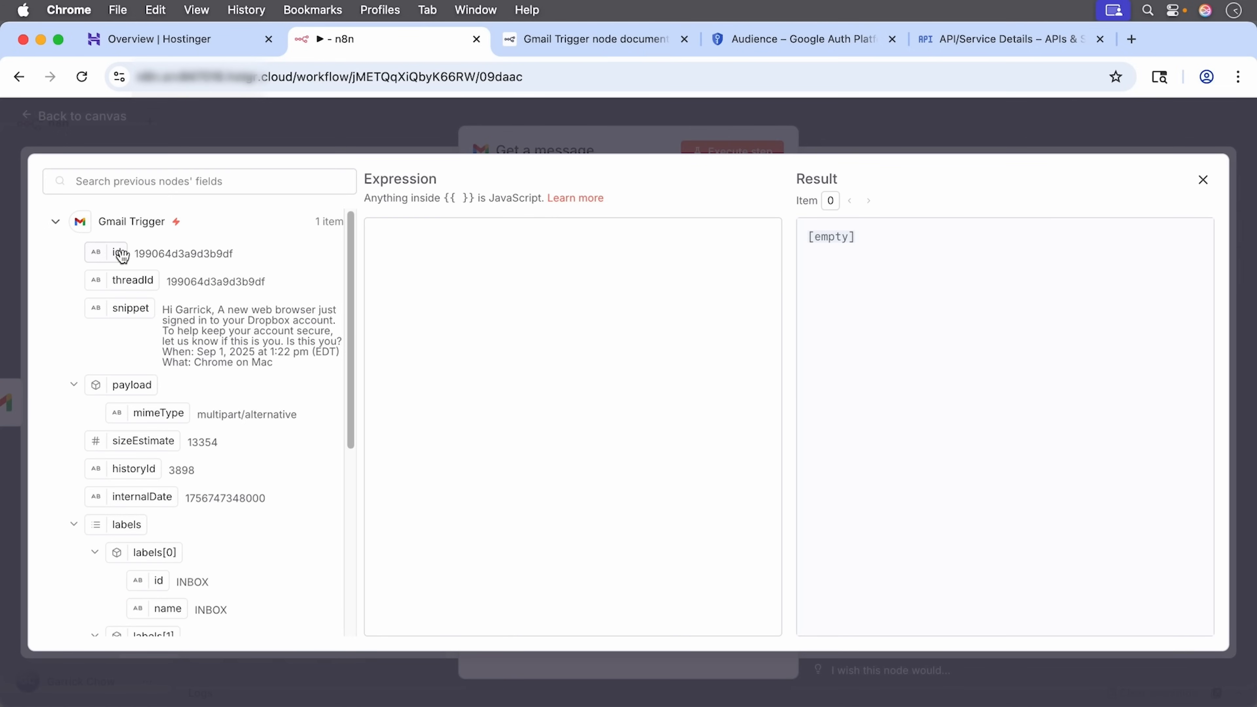
pyautogui.moveTo(117, 252); pyautogui.dragTo(406, 253)
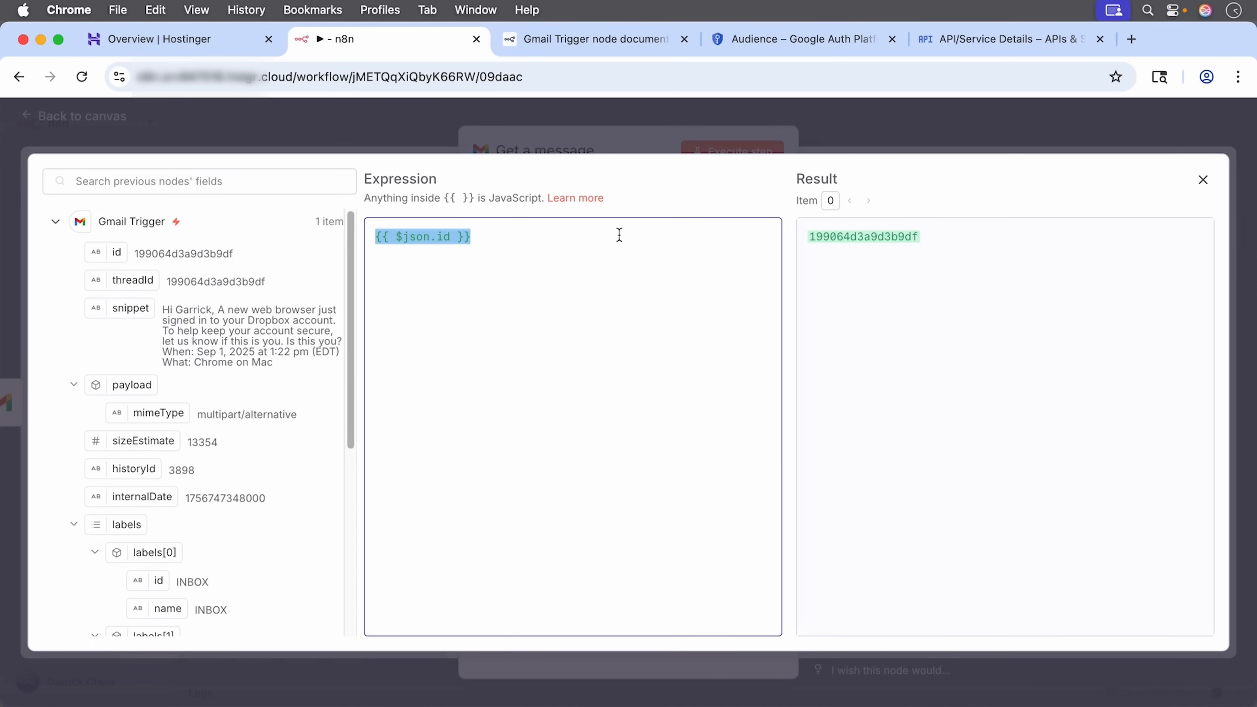
pyautogui.click(1203, 183)
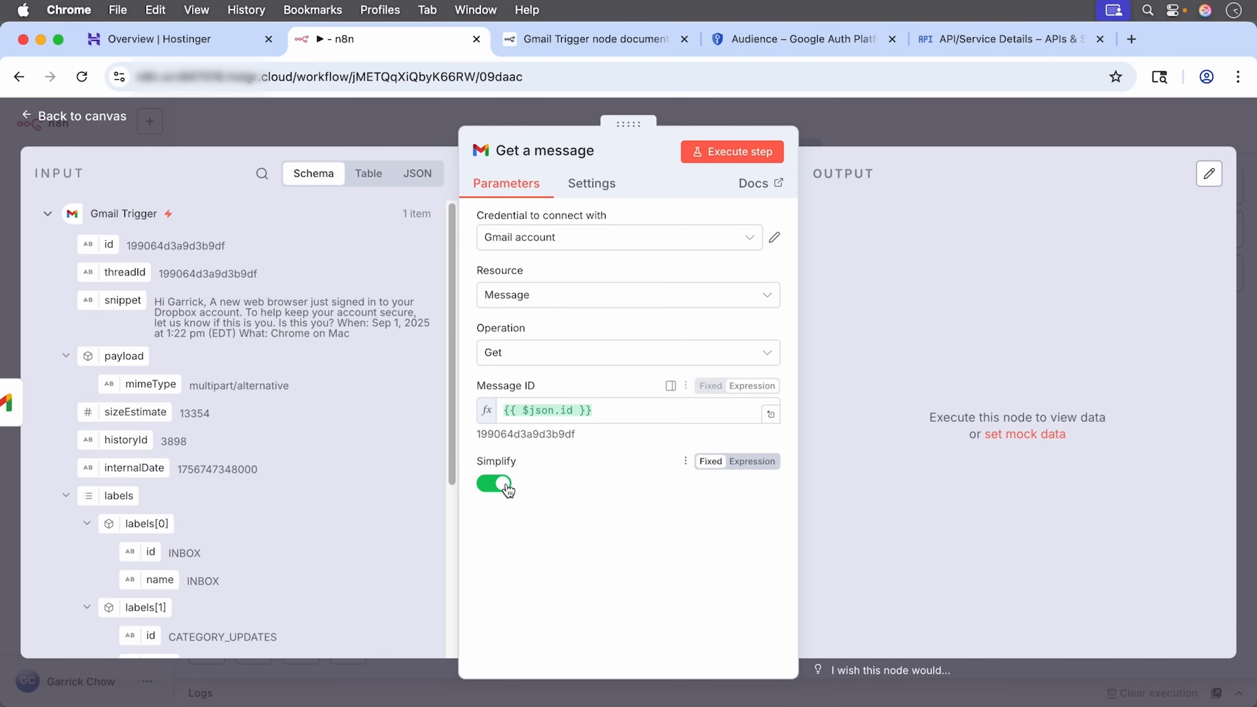
# Step: Turn Simplify off and add the Download Attachments option switched on, then return to the canvas
pyautogui.click(491, 484)
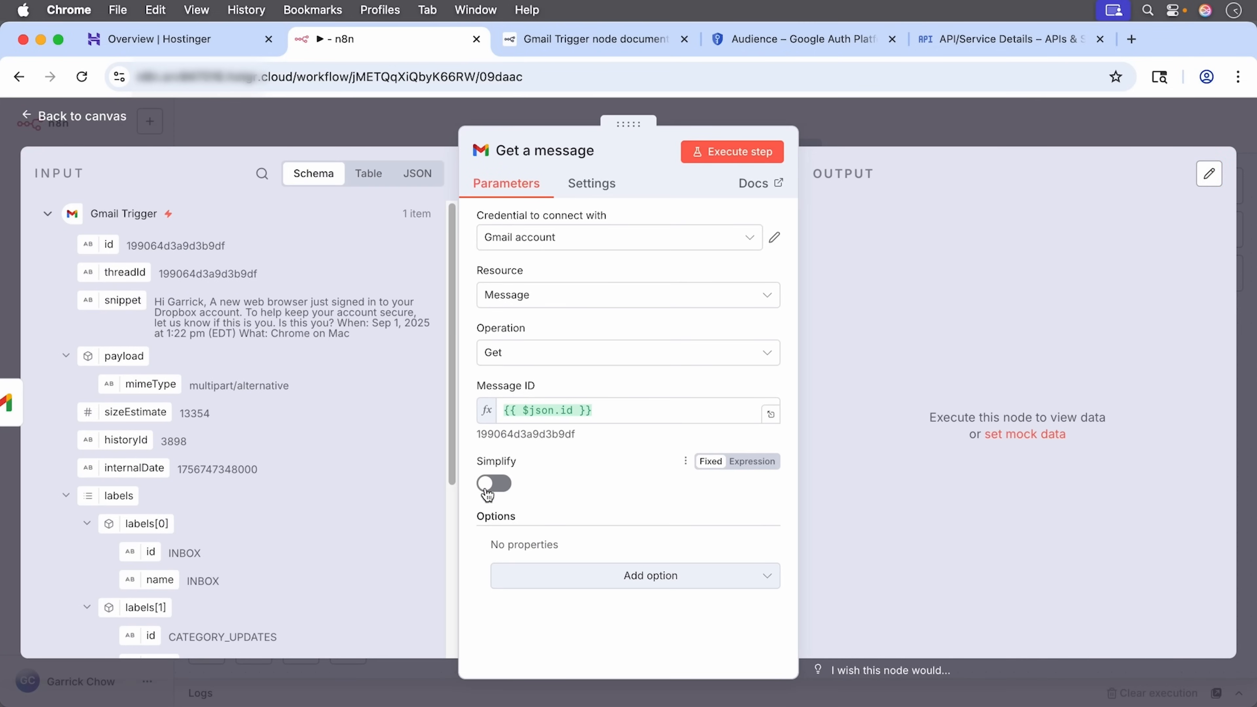
pyautogui.click(651, 578)
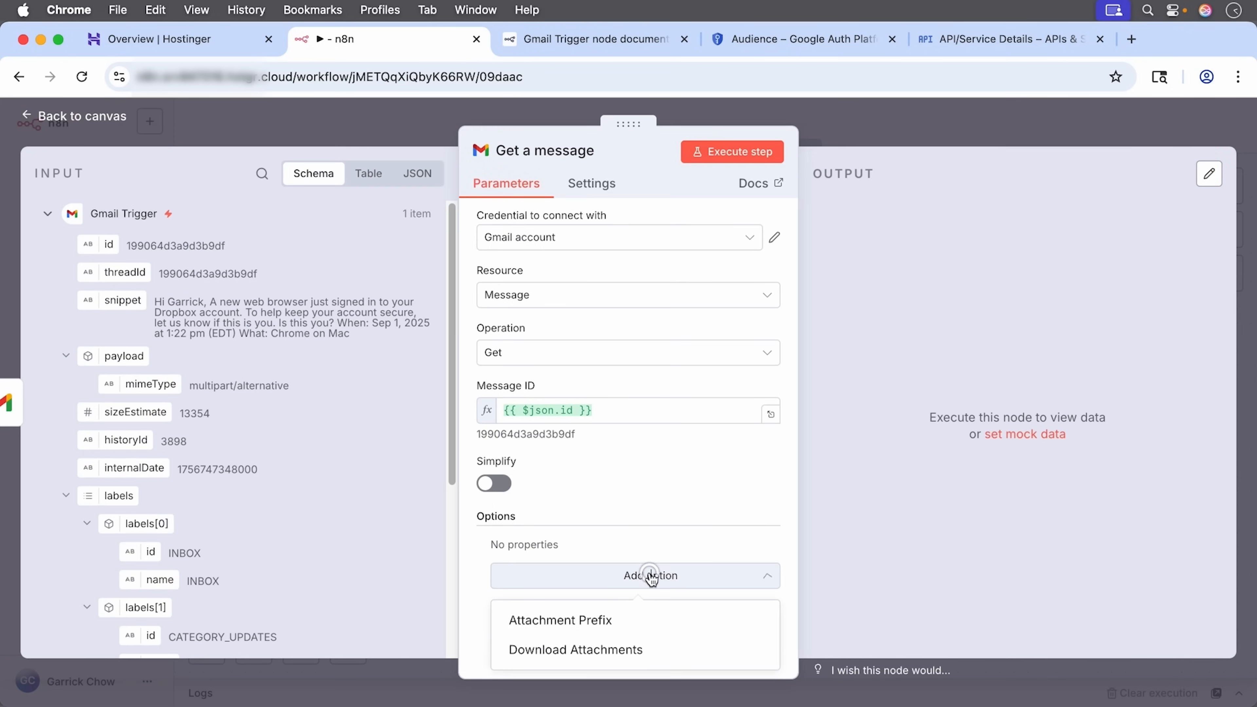
pyautogui.click(659, 651)
pyautogui.click(527, 571)
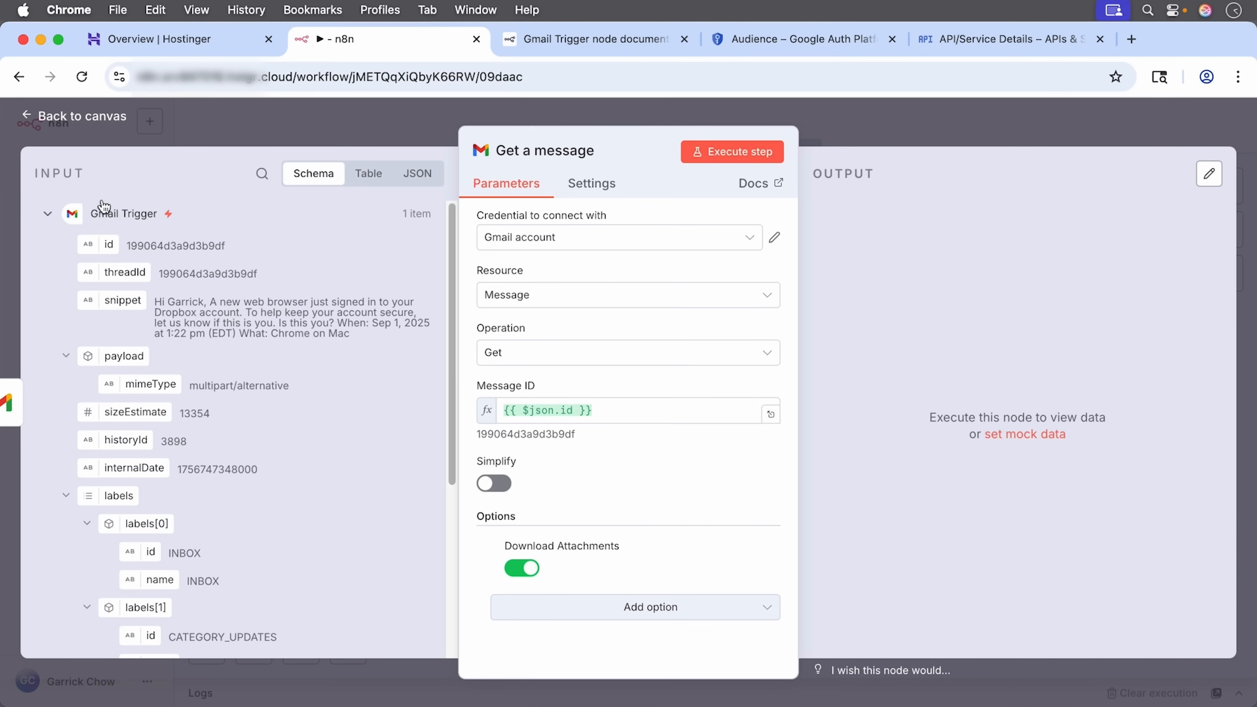
pyautogui.click(82, 117)
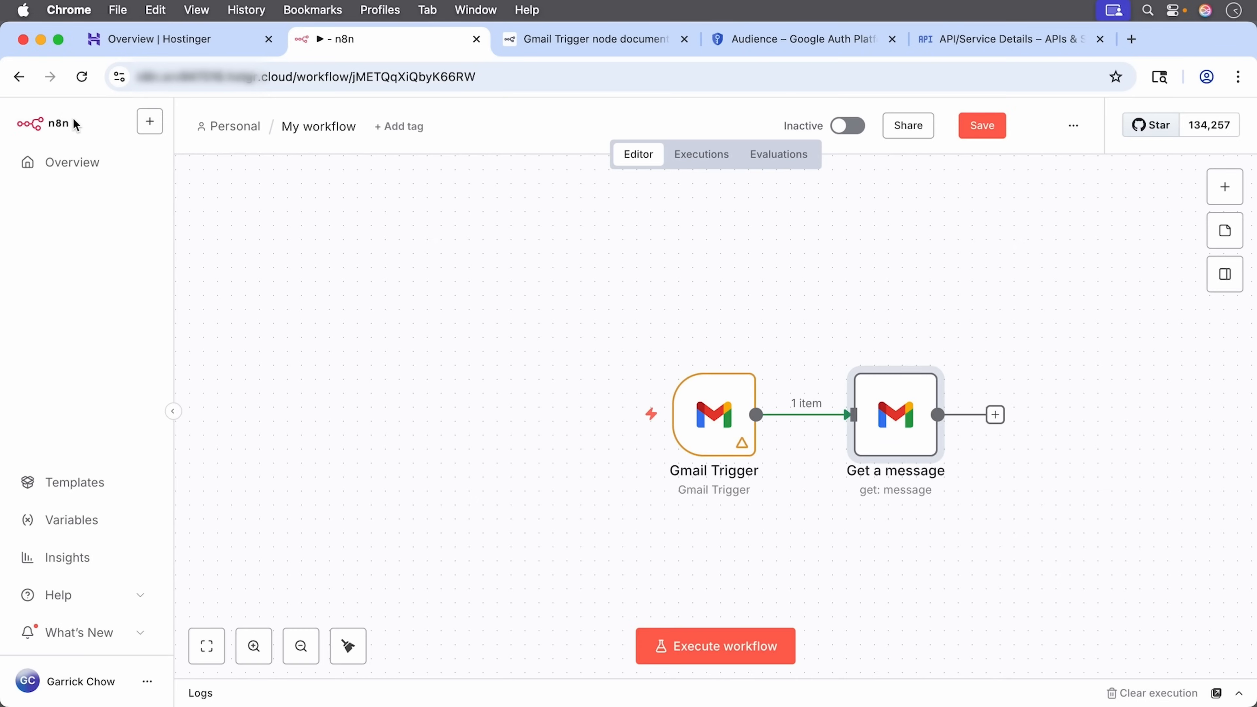
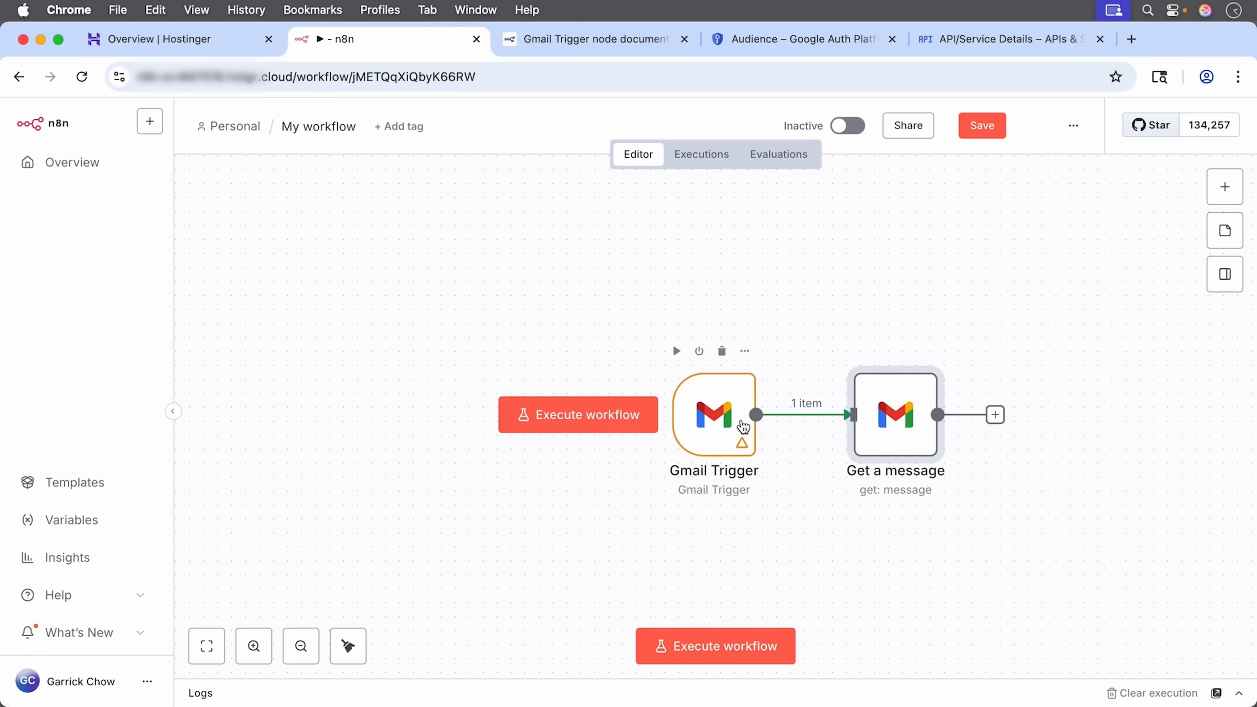
# Step: Search 'drop' and add a Dropbox 'Upload a file' node after Get a message
pyautogui.click(995, 414)
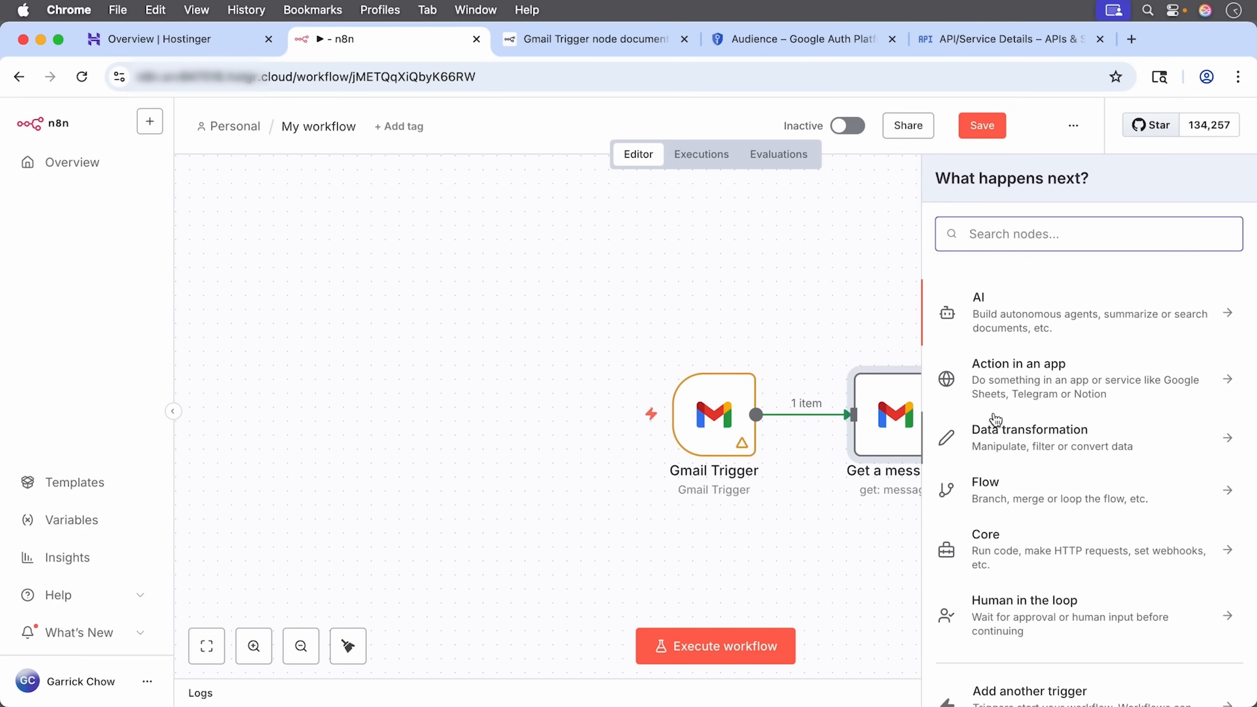
pyautogui.write('drop')
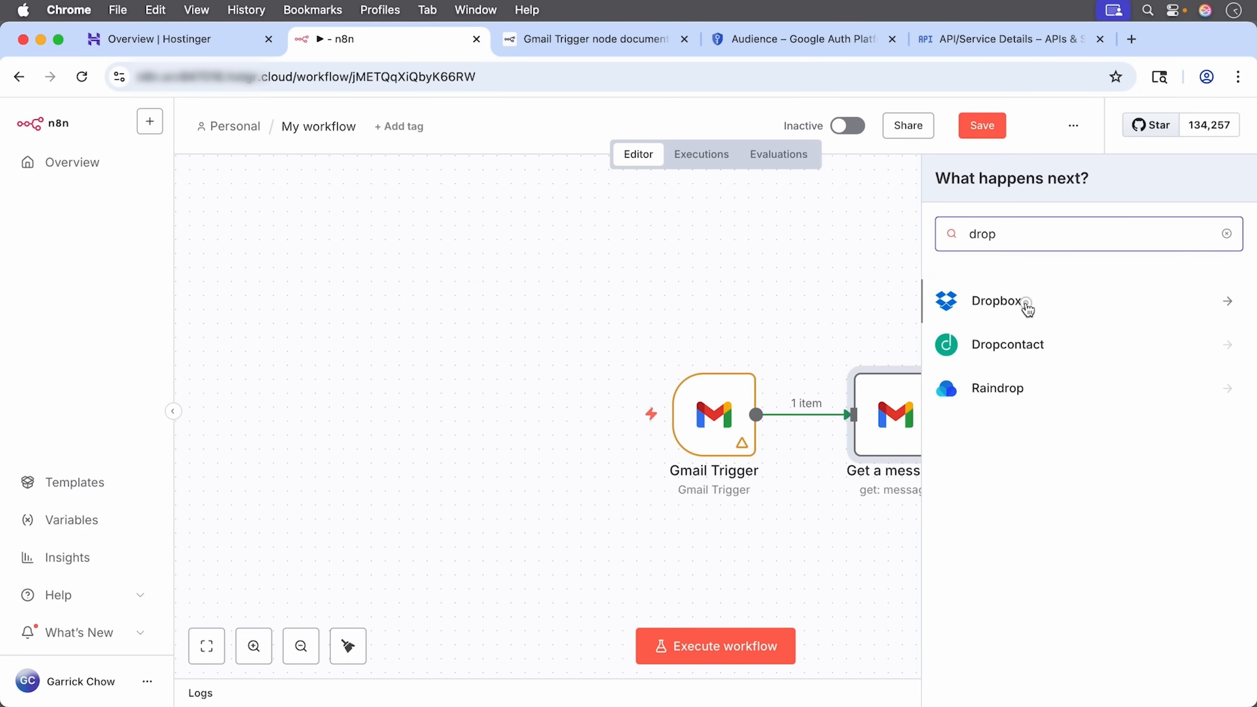
pyautogui.click(1028, 312)
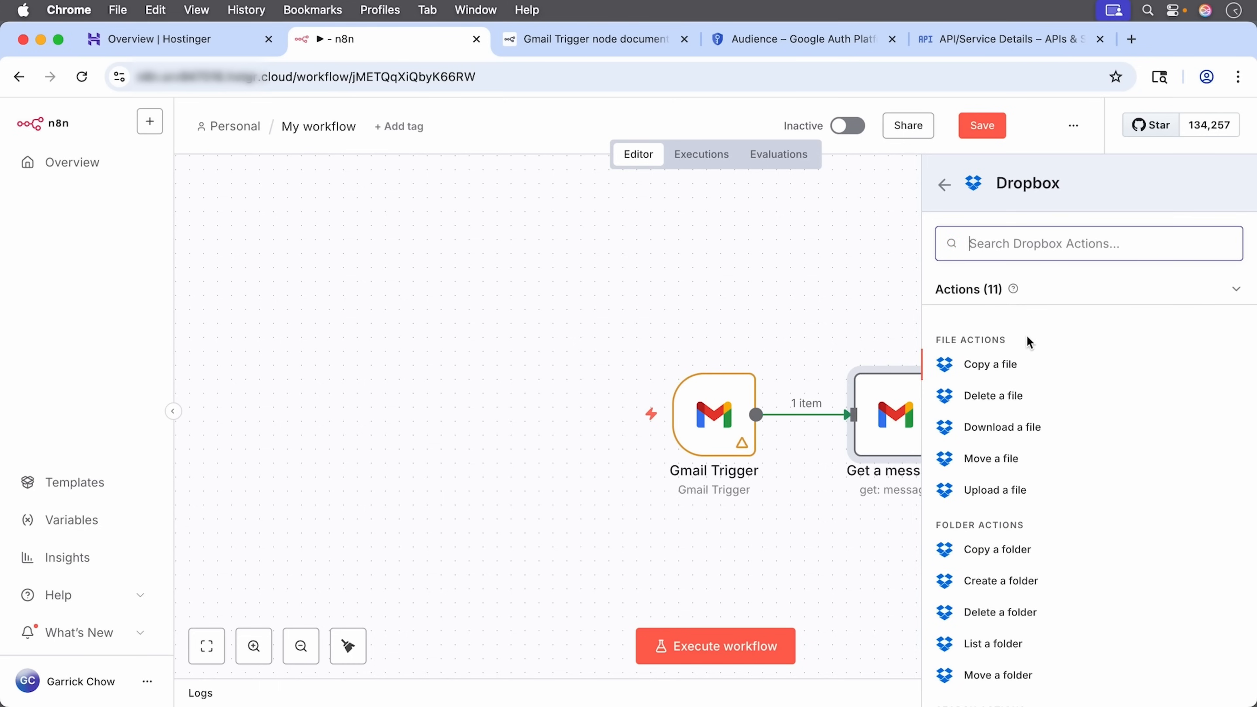
pyautogui.click(1017, 497)
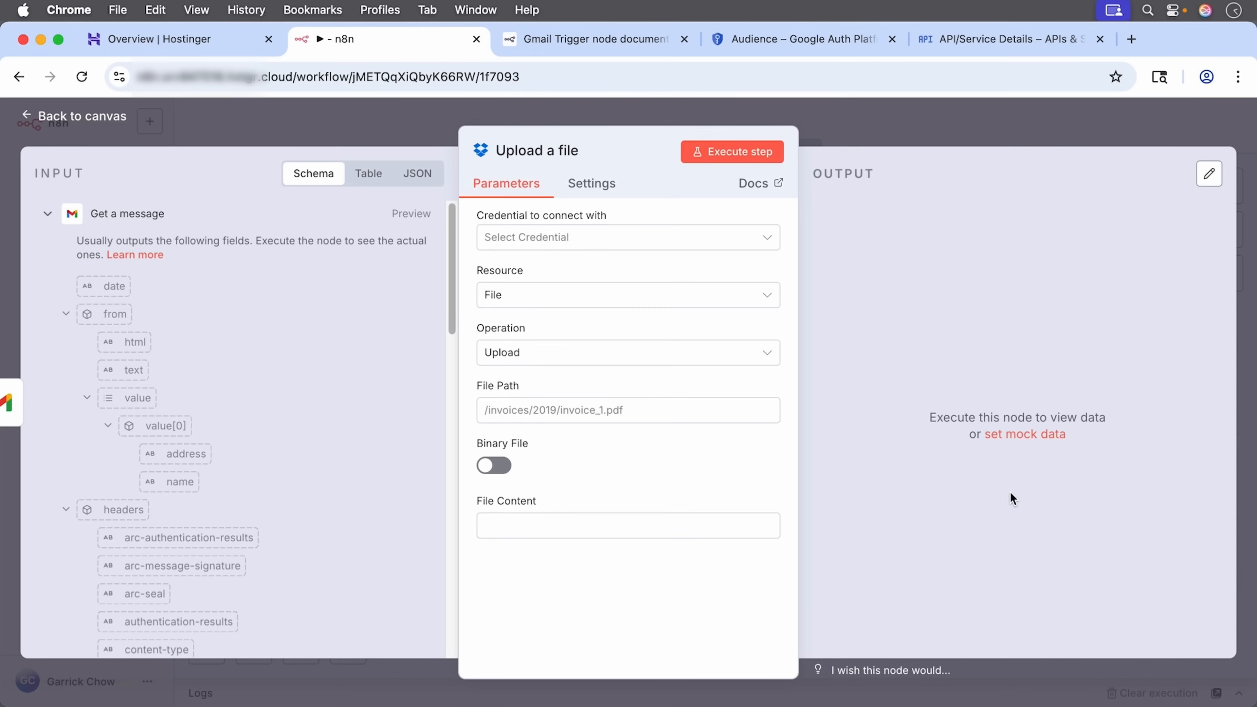
# Step: Create a new Dropbox credential set to OAuth2, and open a blank browser tab
pyautogui.click(753, 242)
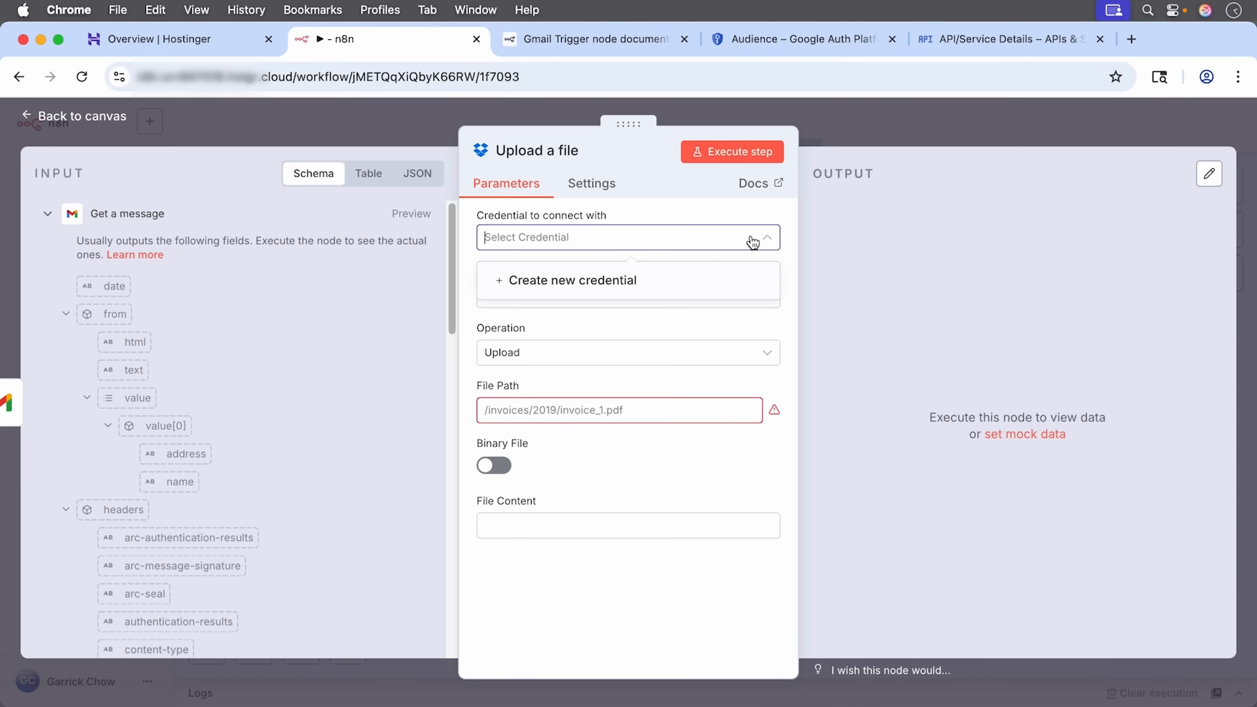
pyautogui.click(637, 284)
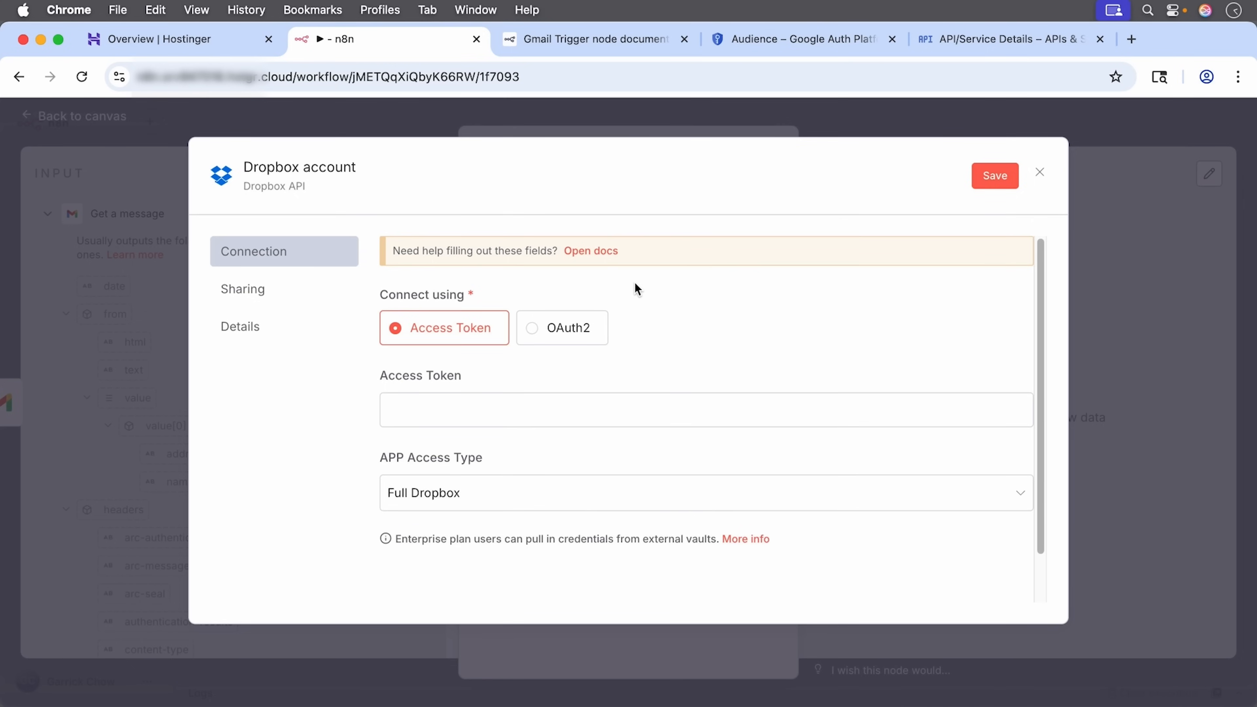
pyautogui.click(562, 344)
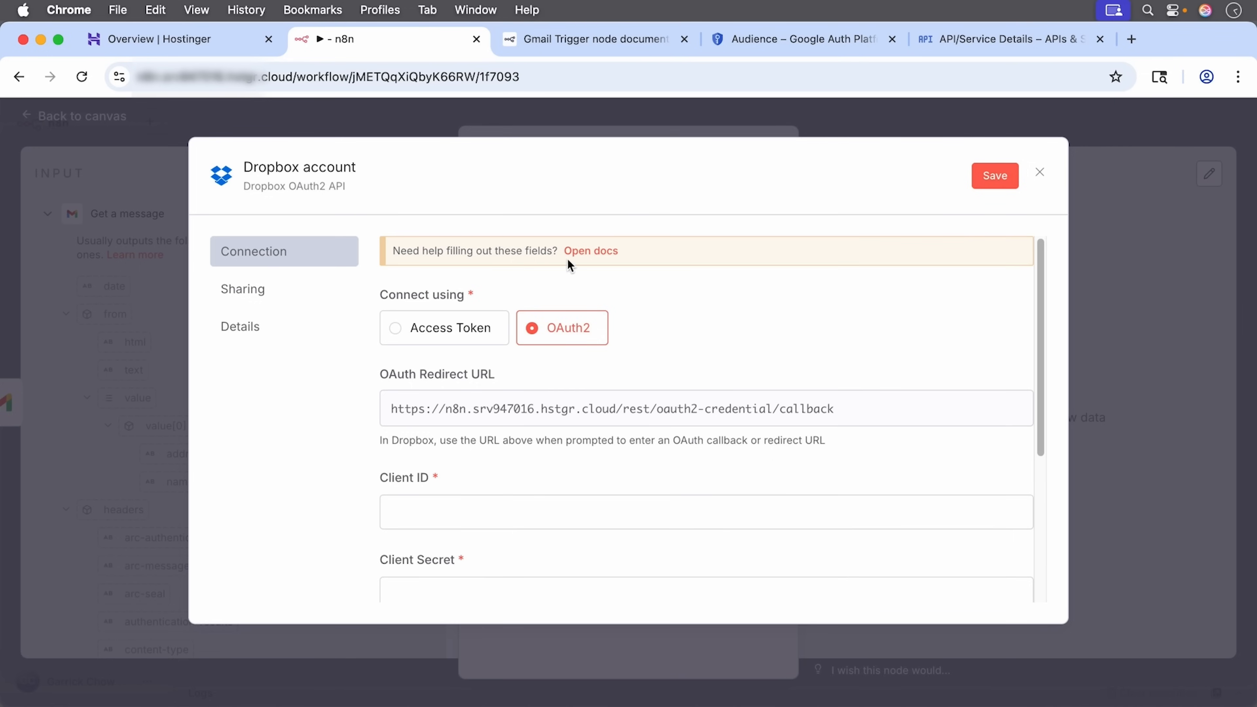
pyautogui.click(1130, 39)
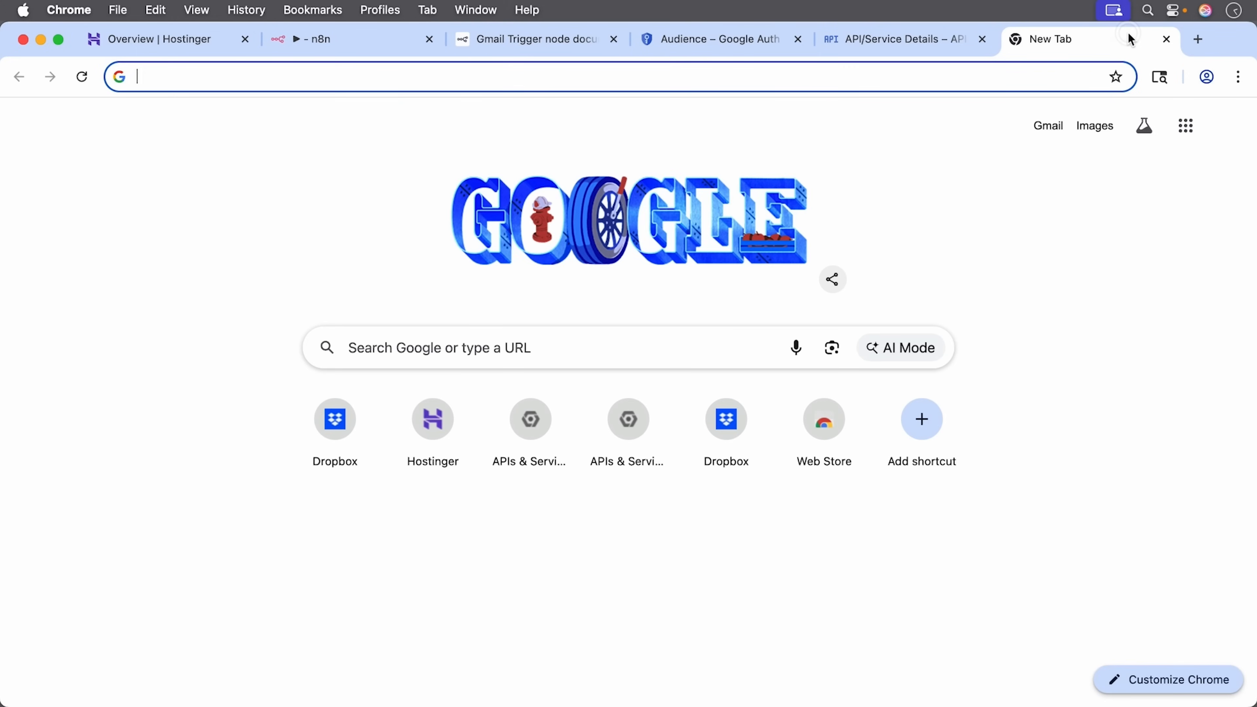
# Step: On dropbox.com/developers, start a new app with Scoped access and App folder access
pyautogui.write('dropbox.com/')
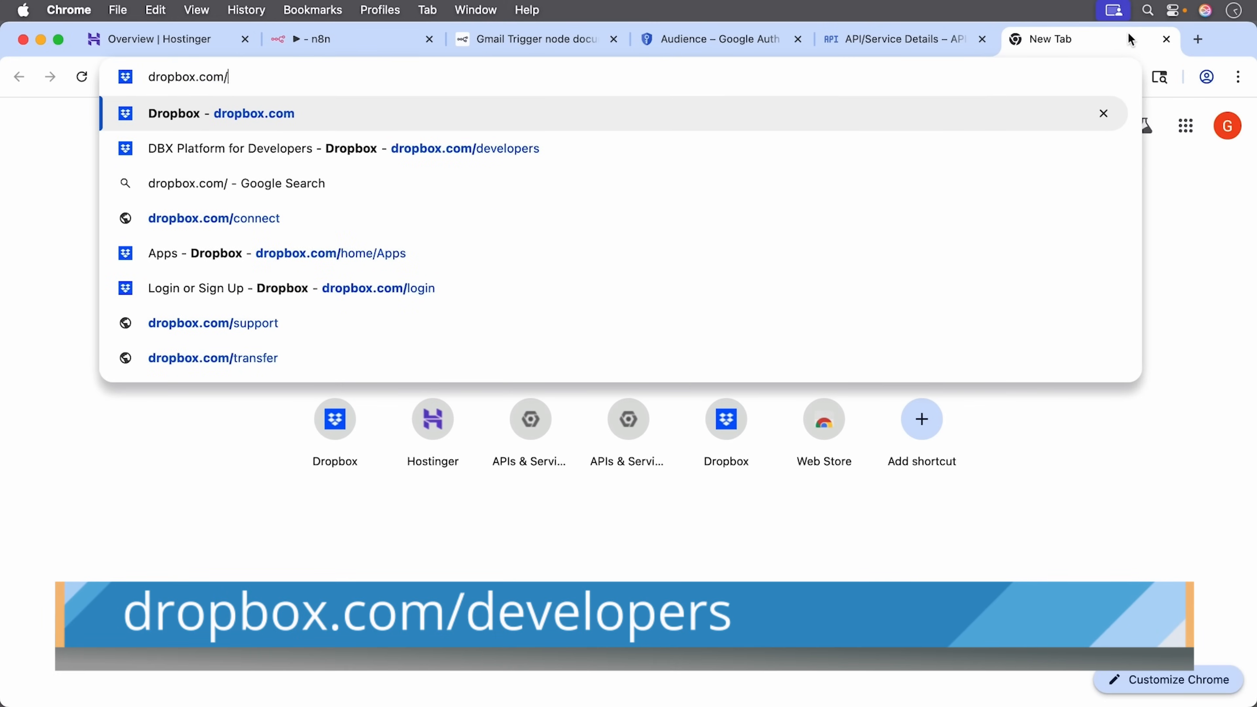
pyautogui.write('de')
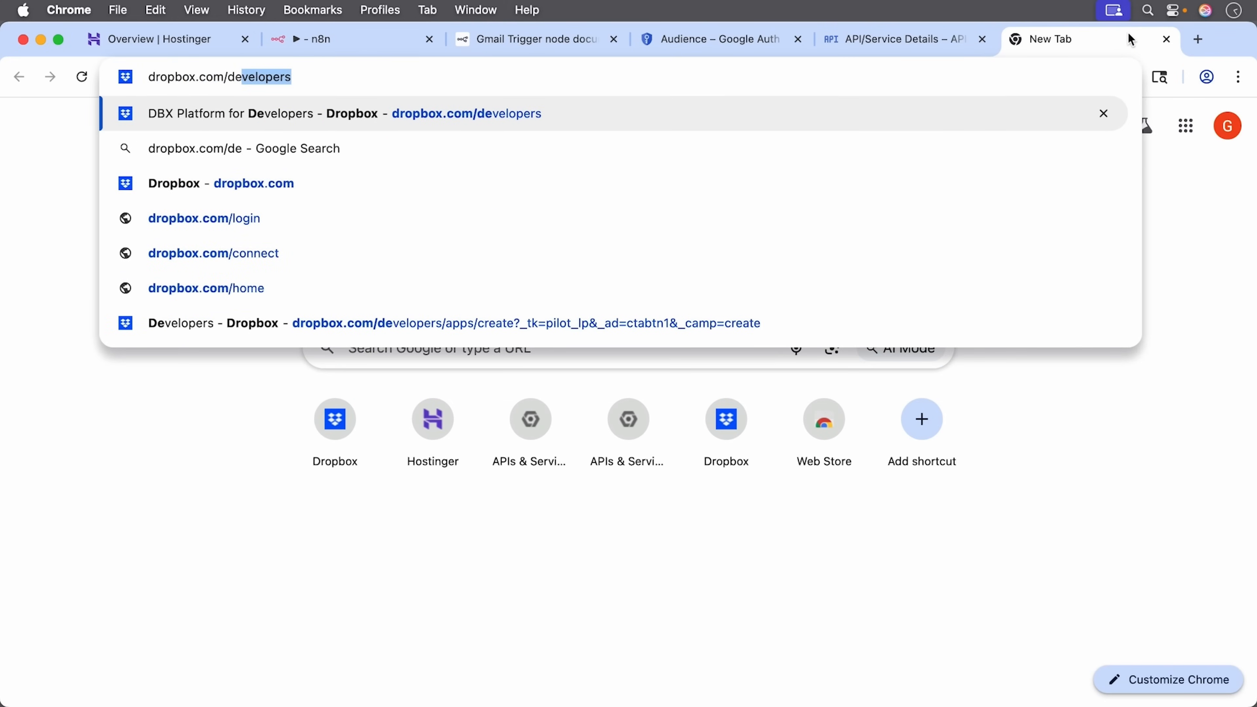
pyautogui.press('Return')
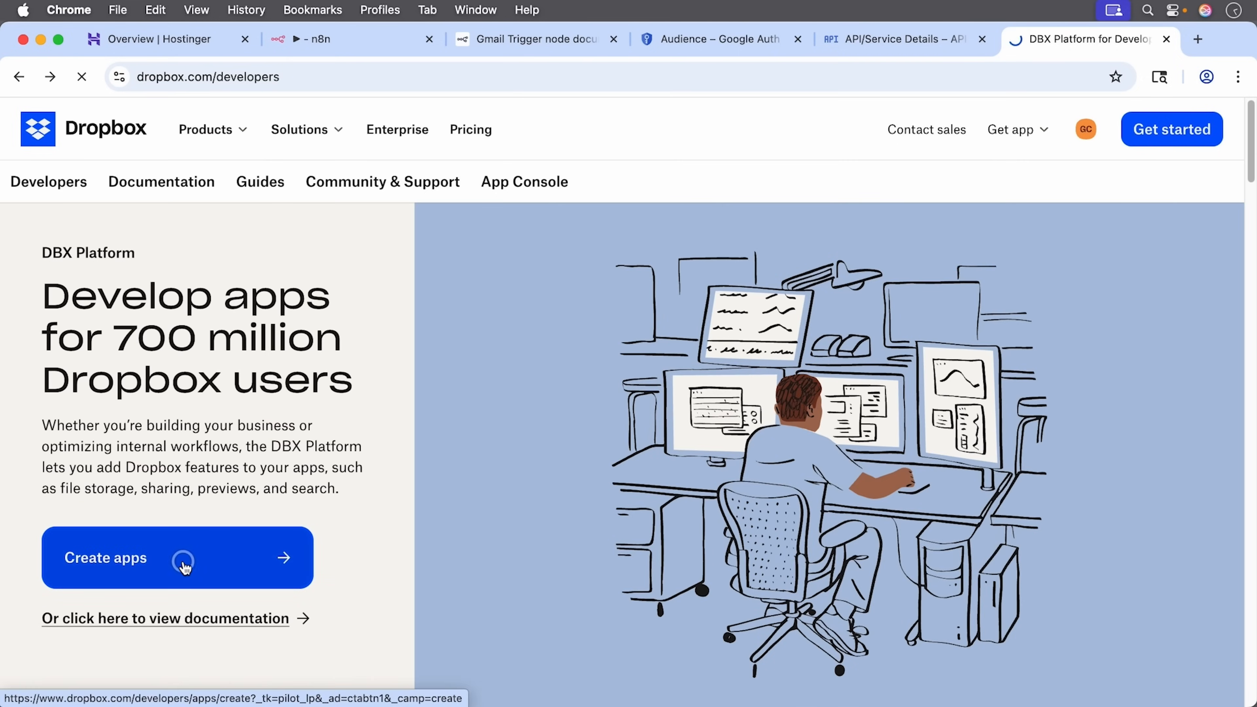
pyautogui.click(183, 560)
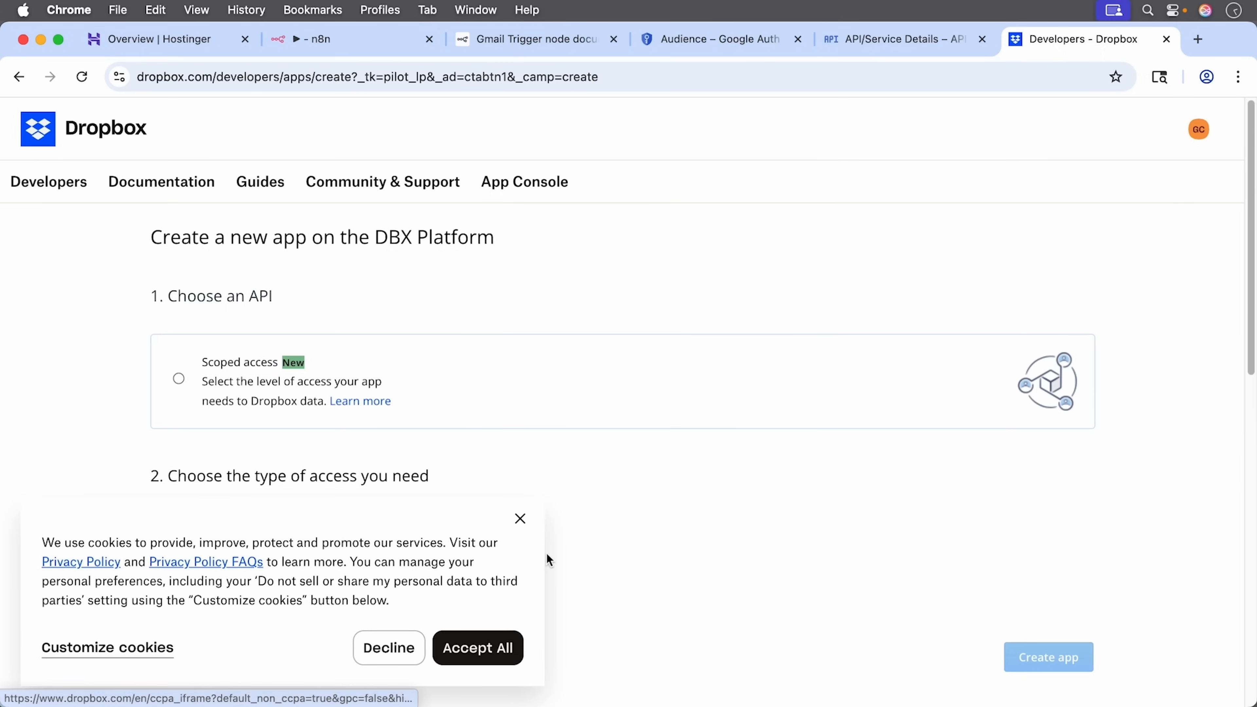
pyautogui.click(529, 518)
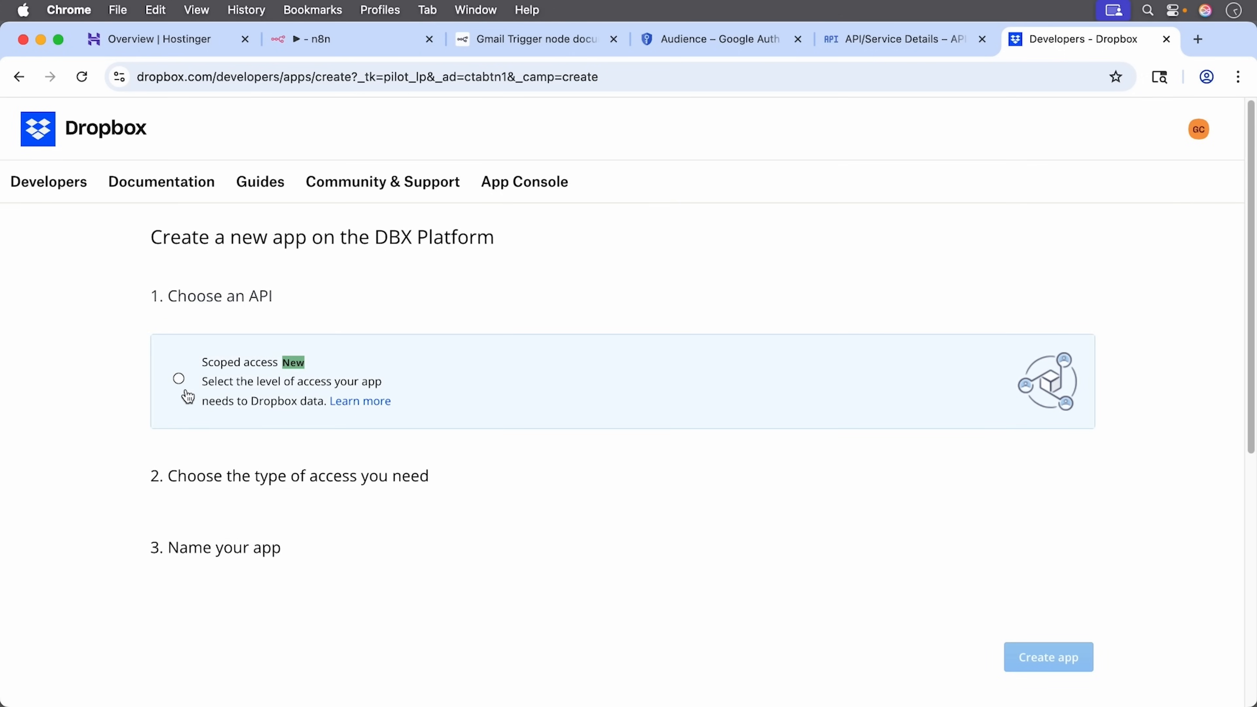
pyautogui.click(179, 380)
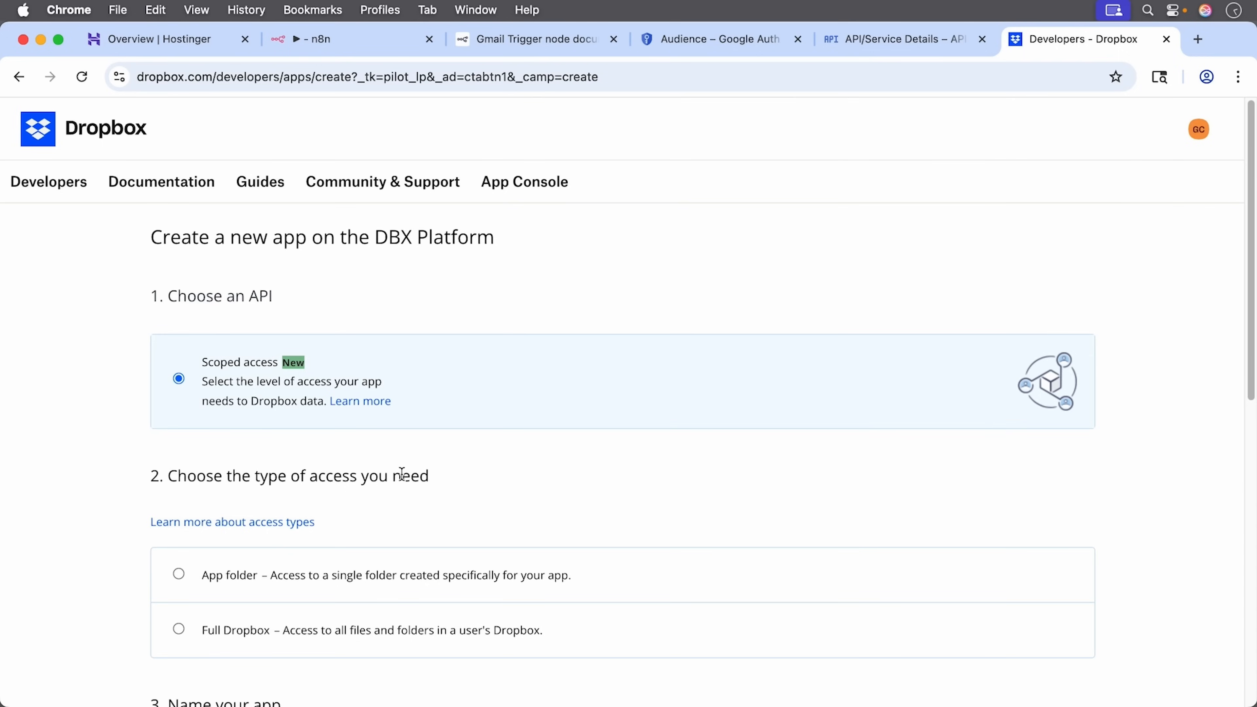
pyautogui.scroll(-3, 401, 473)
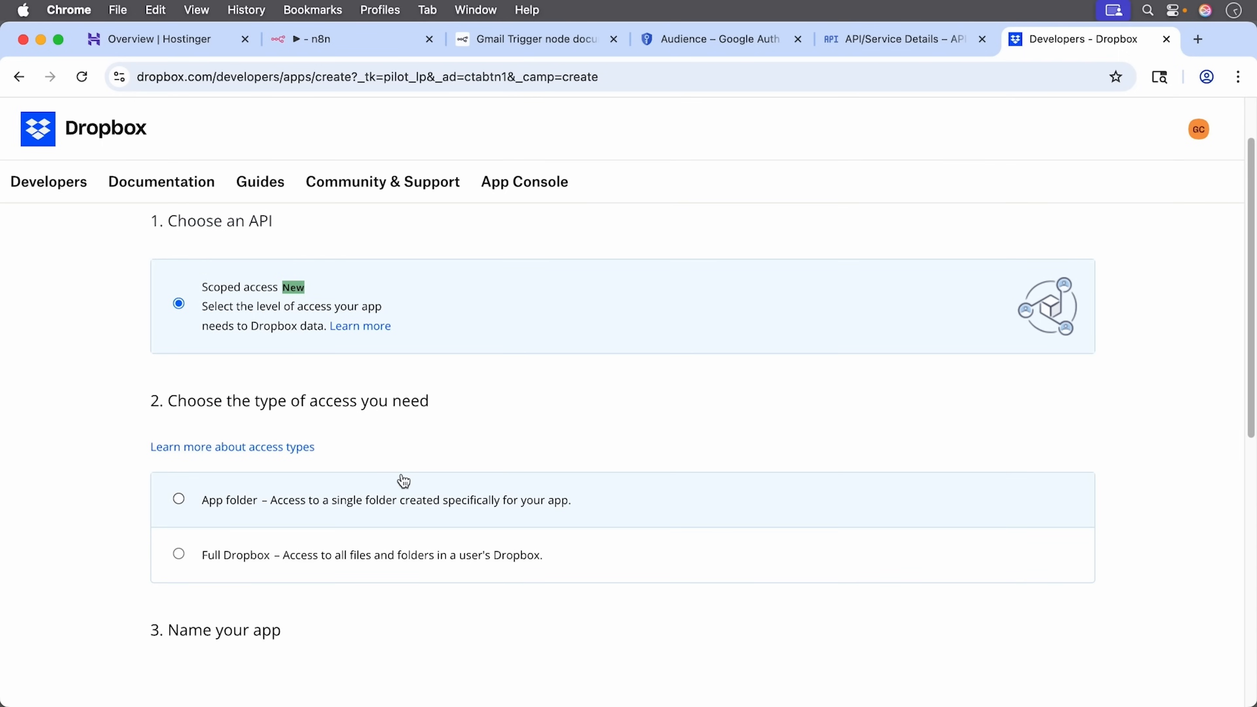
pyautogui.click(179, 499)
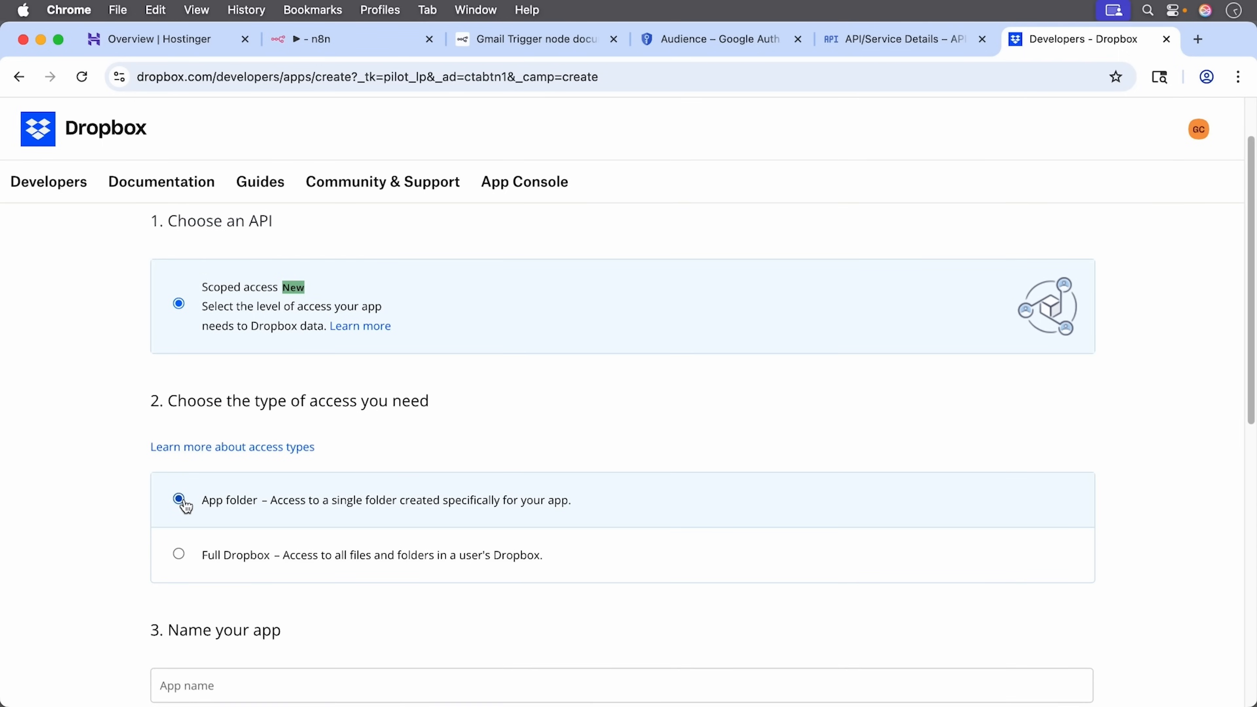
pyautogui.scroll(-6, 221, 499)
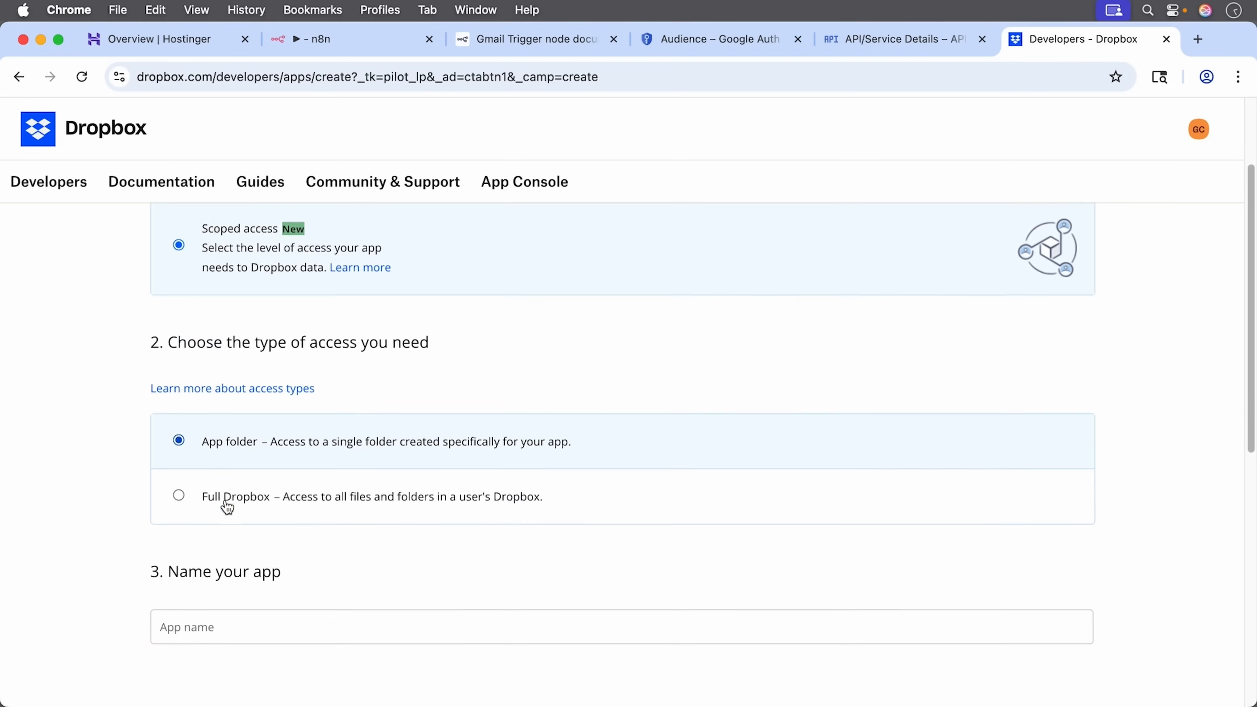
# Step: Name the app FromGmailAttachments, since FromGmail was taken, and create it
pyautogui.click(182, 528)
pyautogui.click(182, 528)
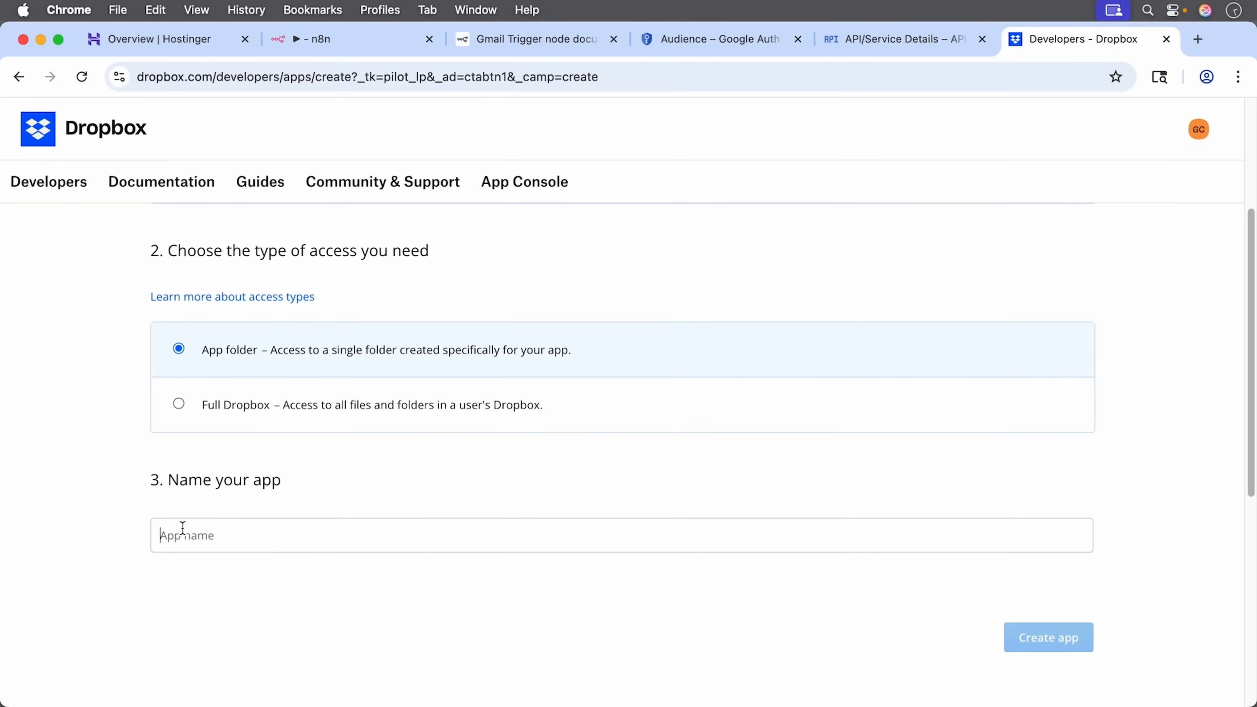
pyautogui.write('From')
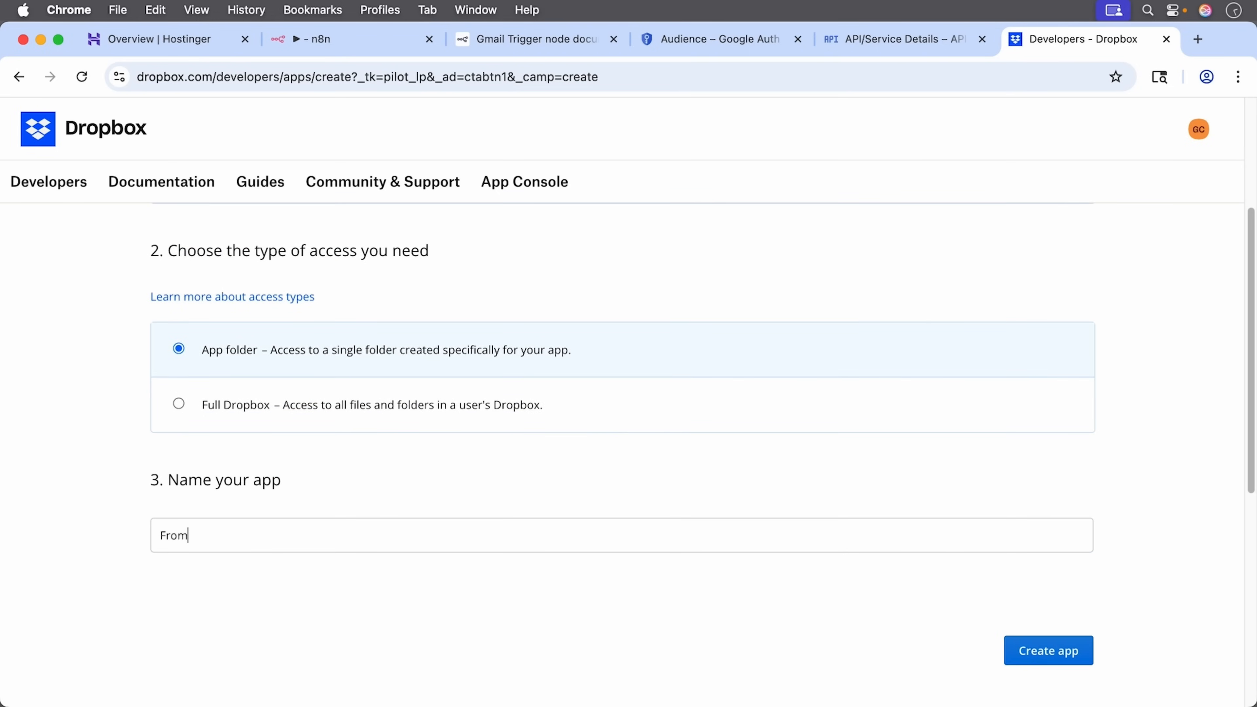
pyautogui.write('Gmail')
pyautogui.click(1033, 651)
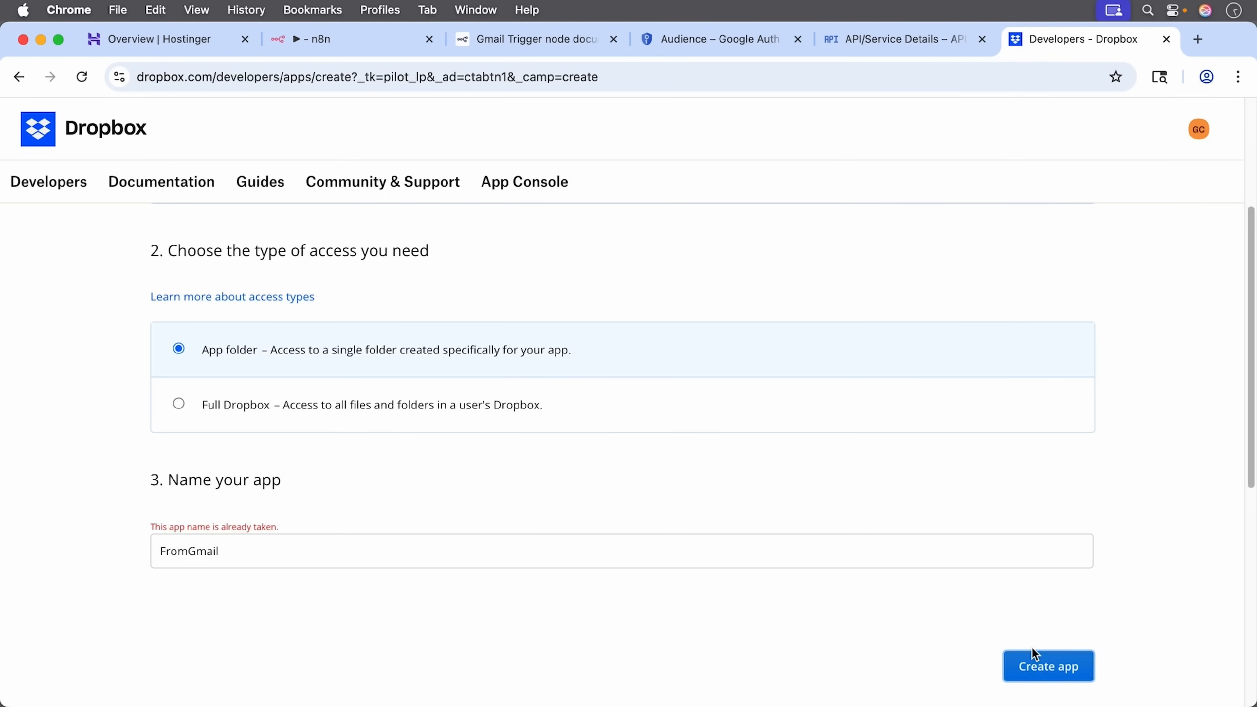
pyautogui.click(239, 547)
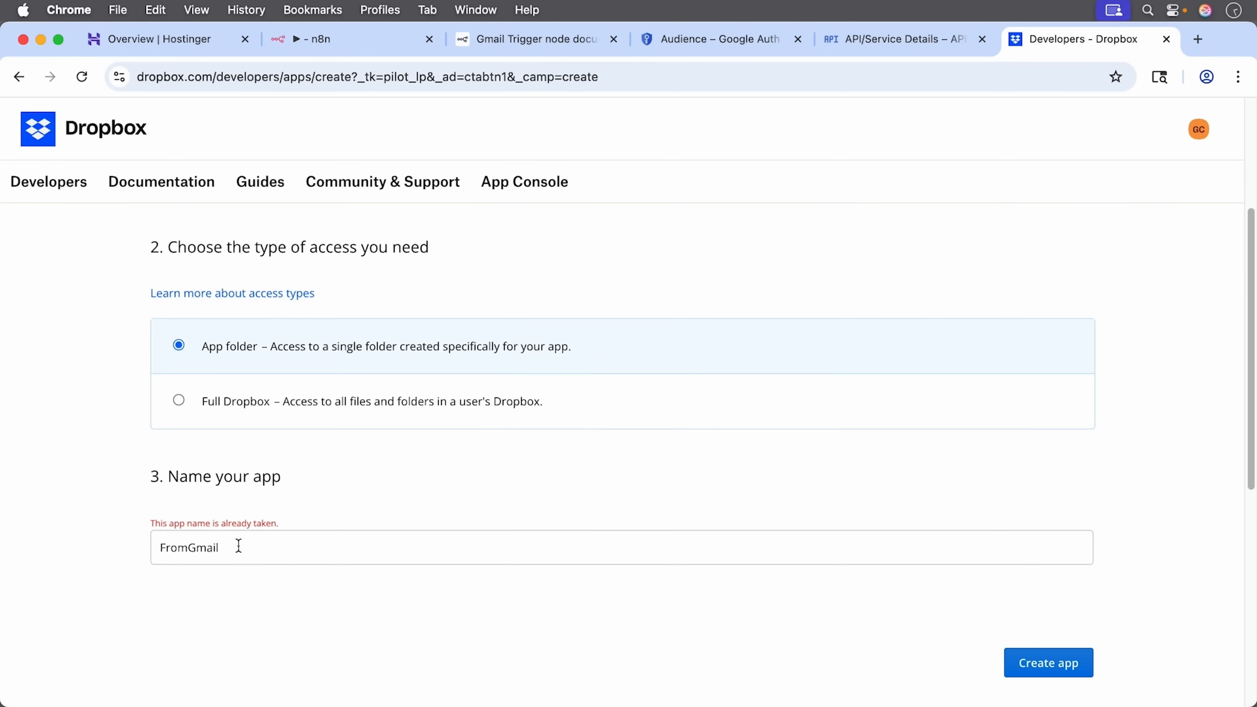
pyautogui.write('Attachments')
pyautogui.click(1043, 666)
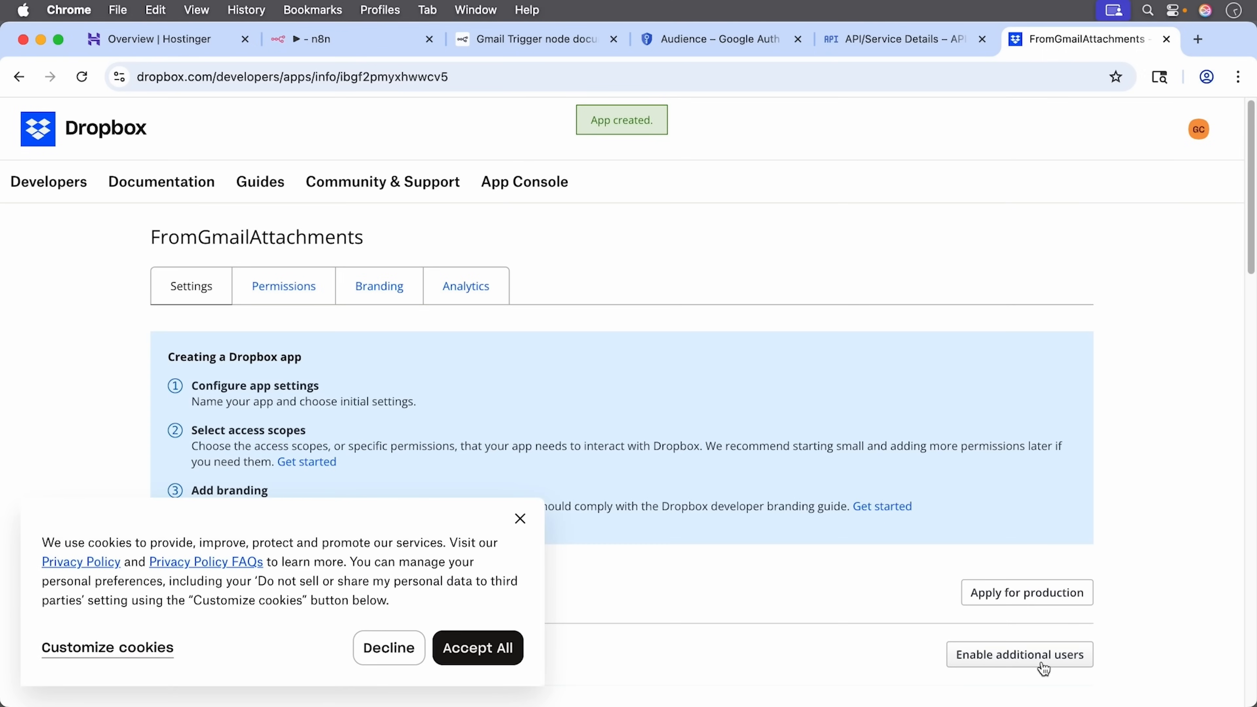
# Step: Grant the app the account_info.write permission and submit the change
pyautogui.click(463, 647)
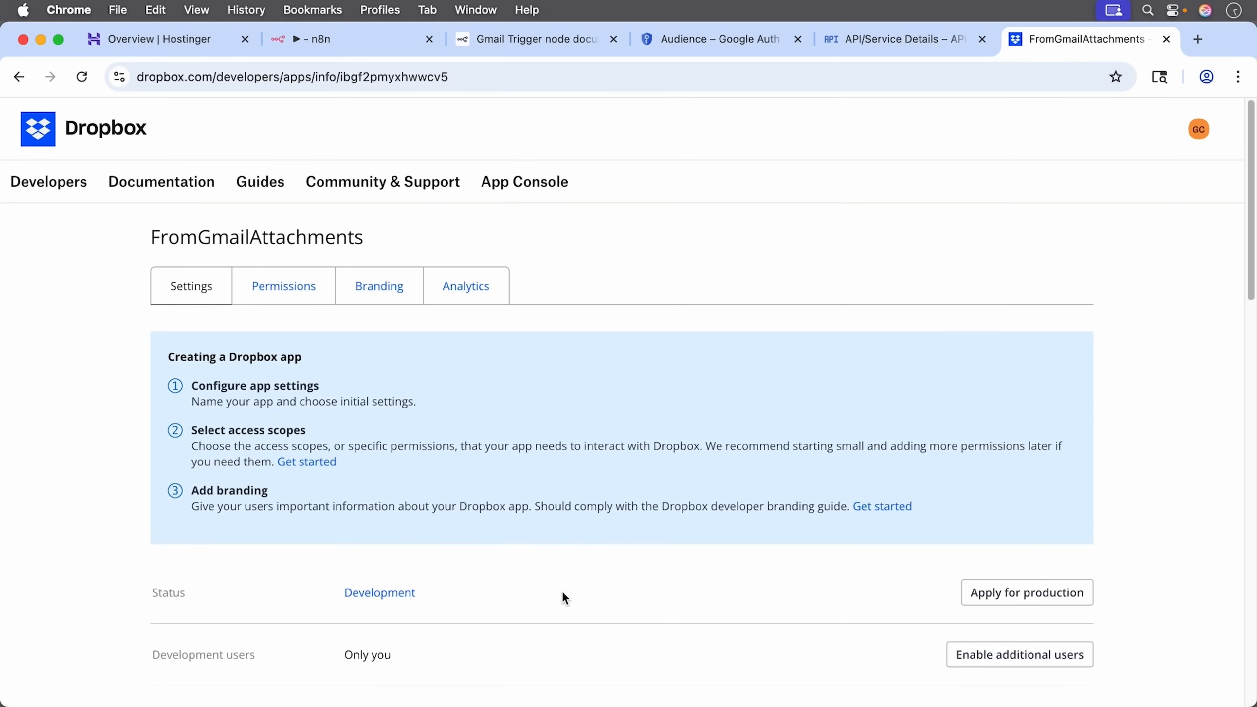
pyautogui.moveTo(1251, 158); pyautogui.dragTo(1255, 285)
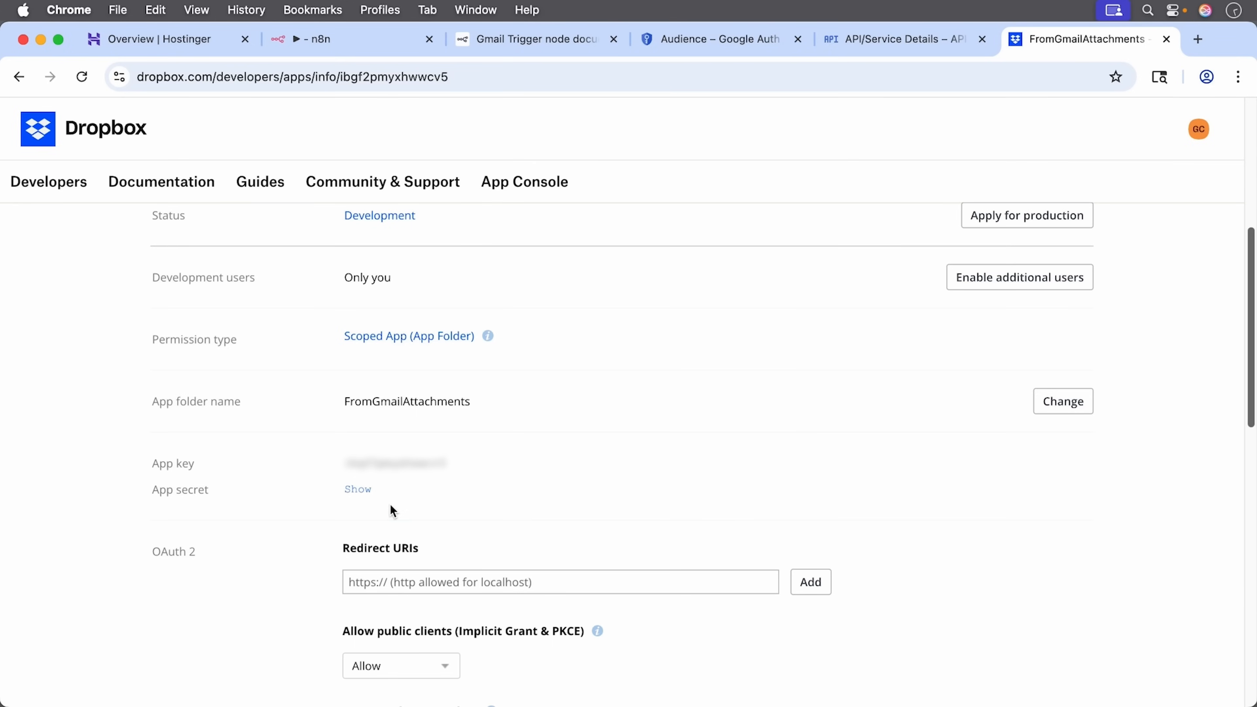
pyautogui.scroll(8, 391, 512)
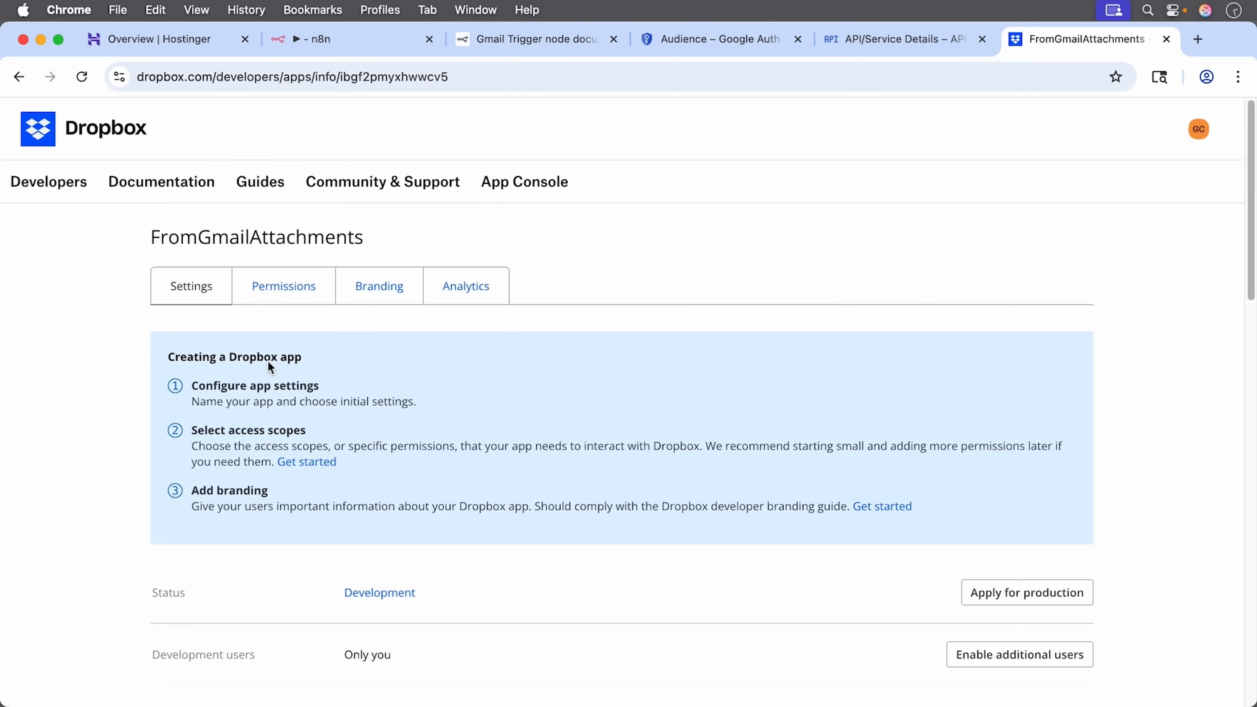
pyautogui.click(299, 285)
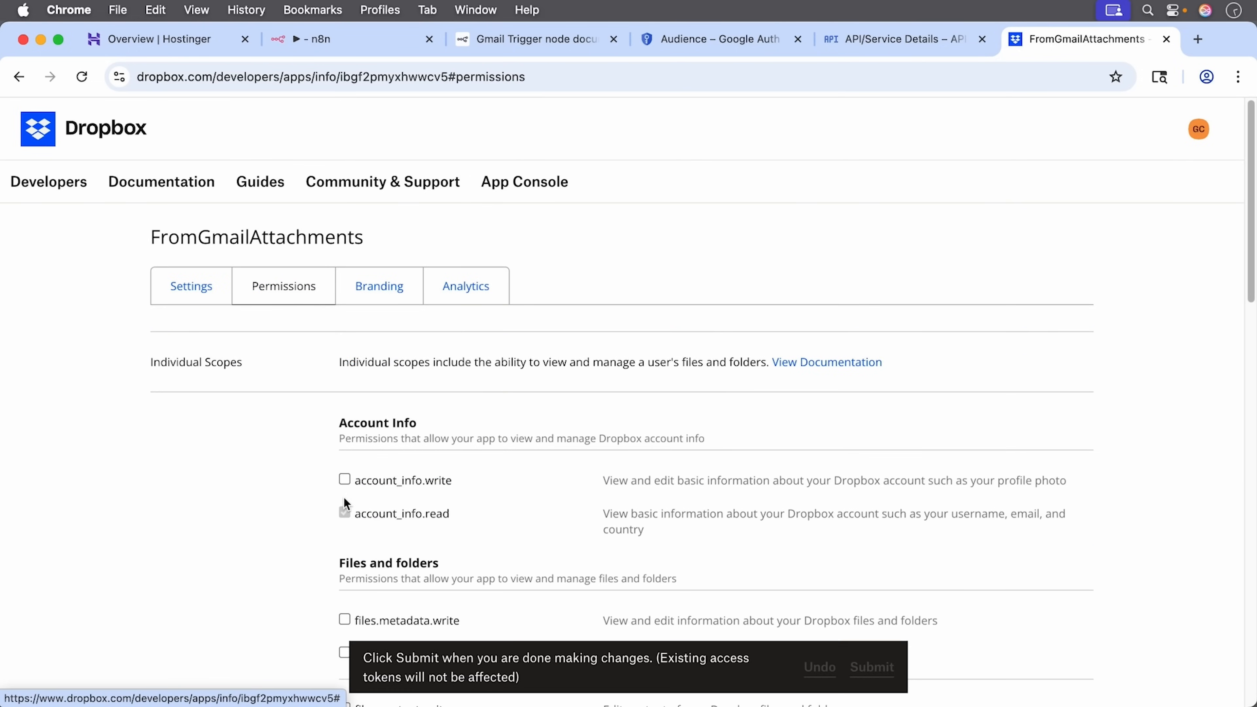
pyautogui.click(344, 480)
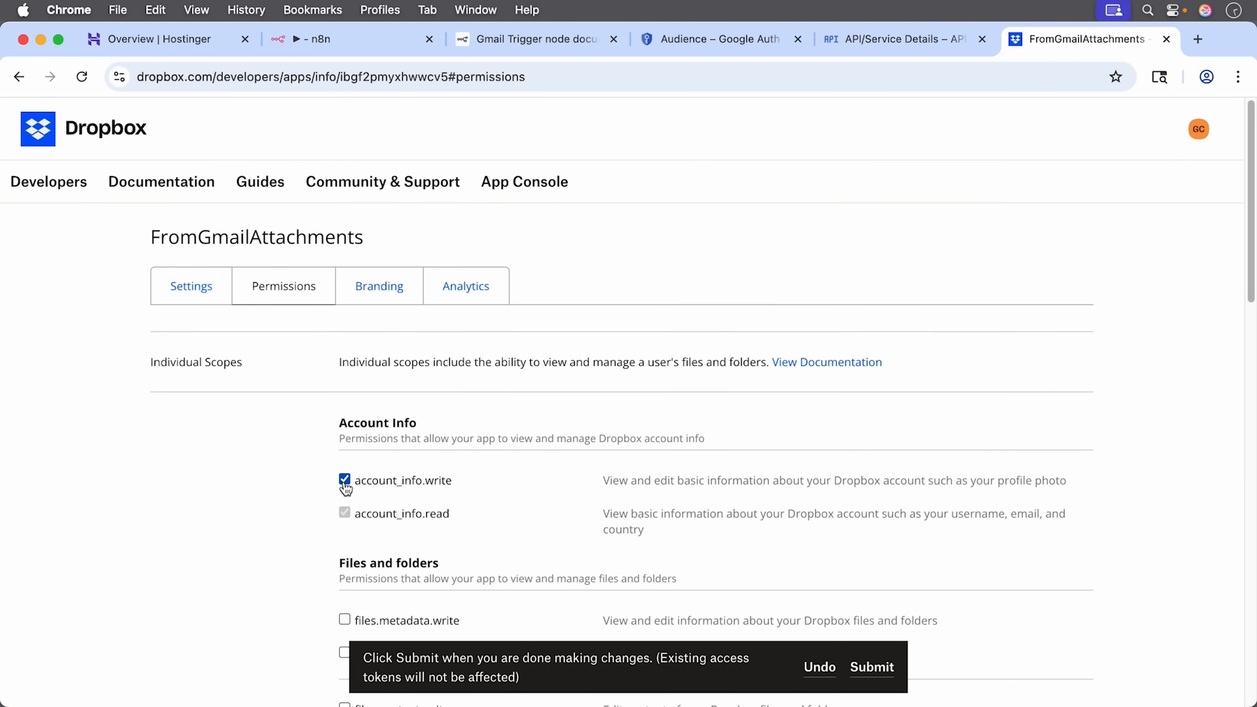
pyautogui.click(872, 668)
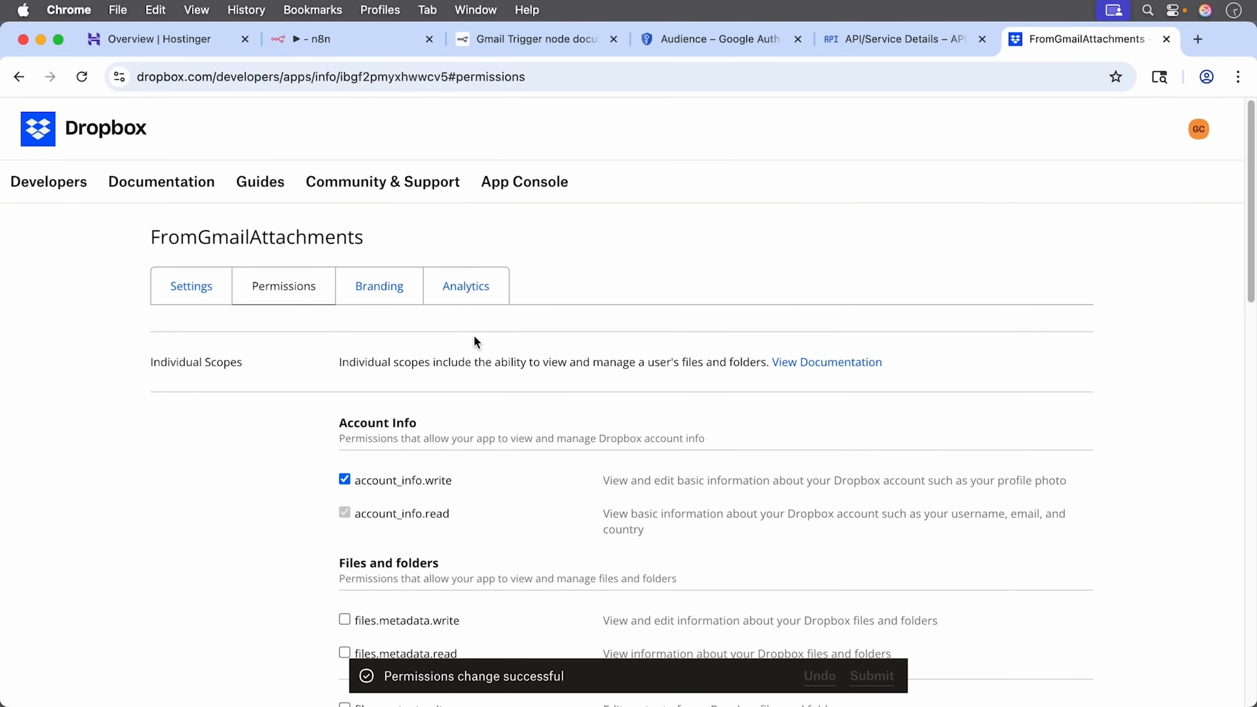
# Step: Copy the App key from the app's Settings page
pyautogui.click(199, 292)
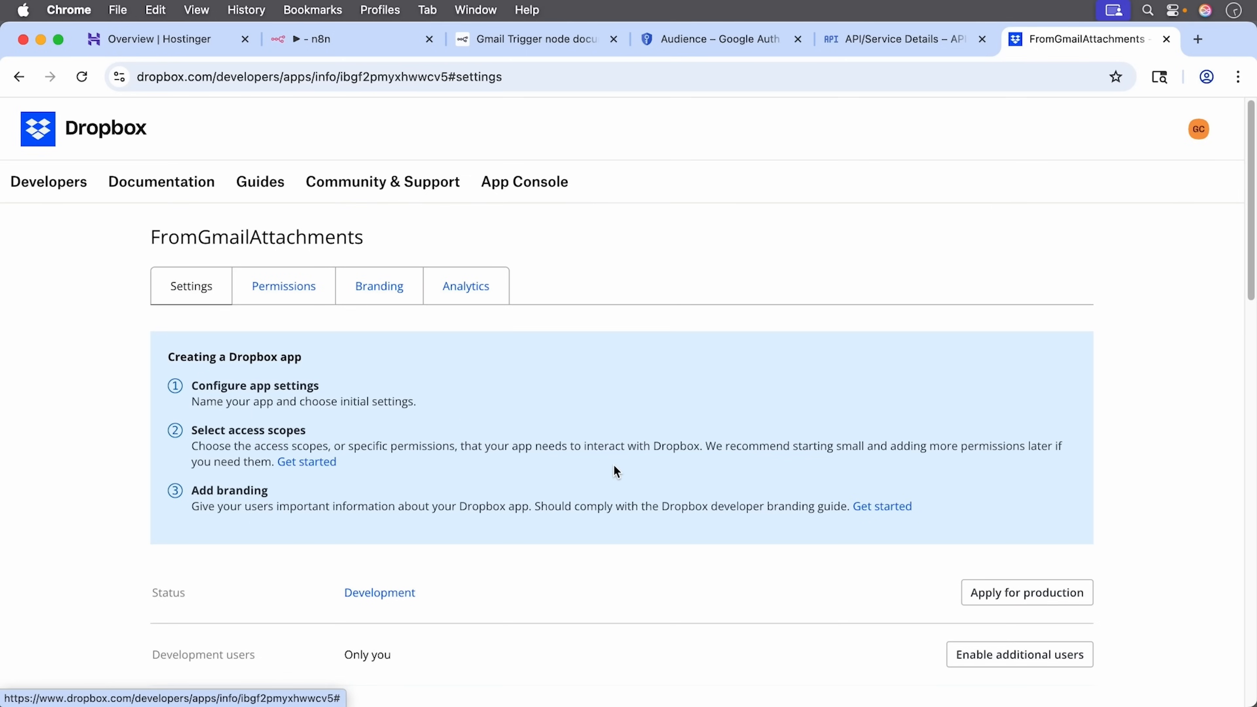
pyautogui.scroll(-8, 616, 470)
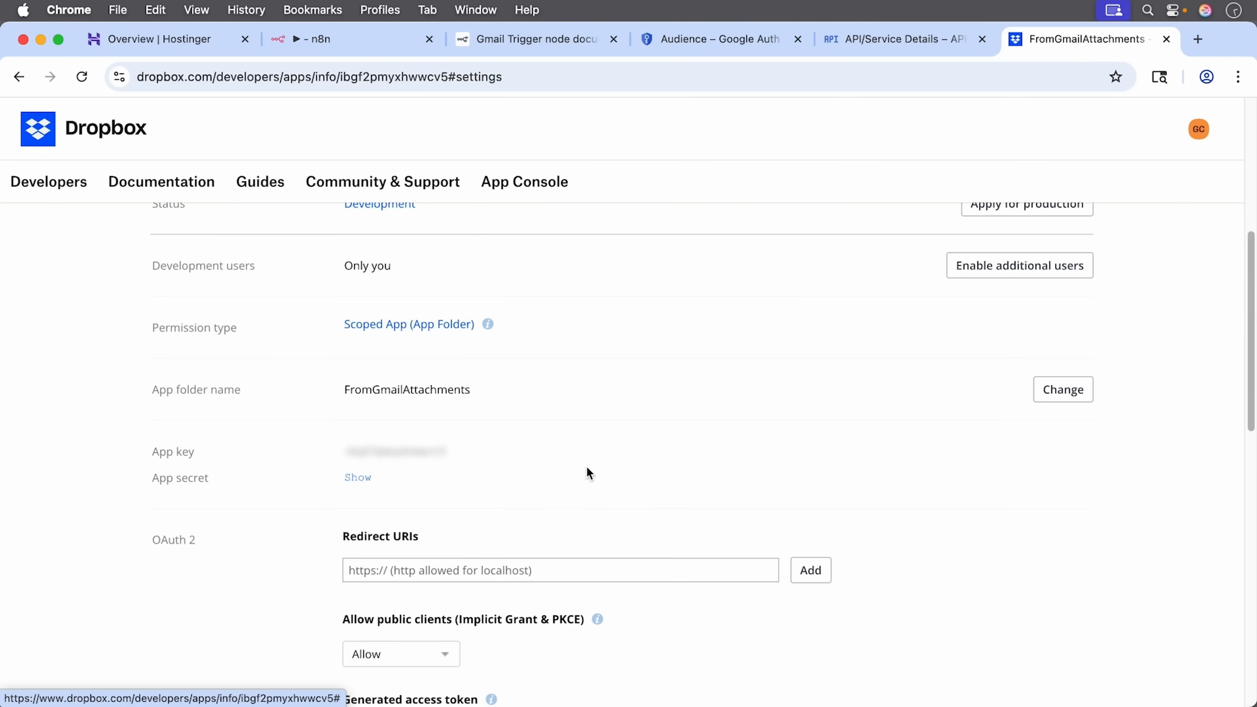
pyautogui.moveTo(447, 457); pyautogui.dragTo(346, 451)
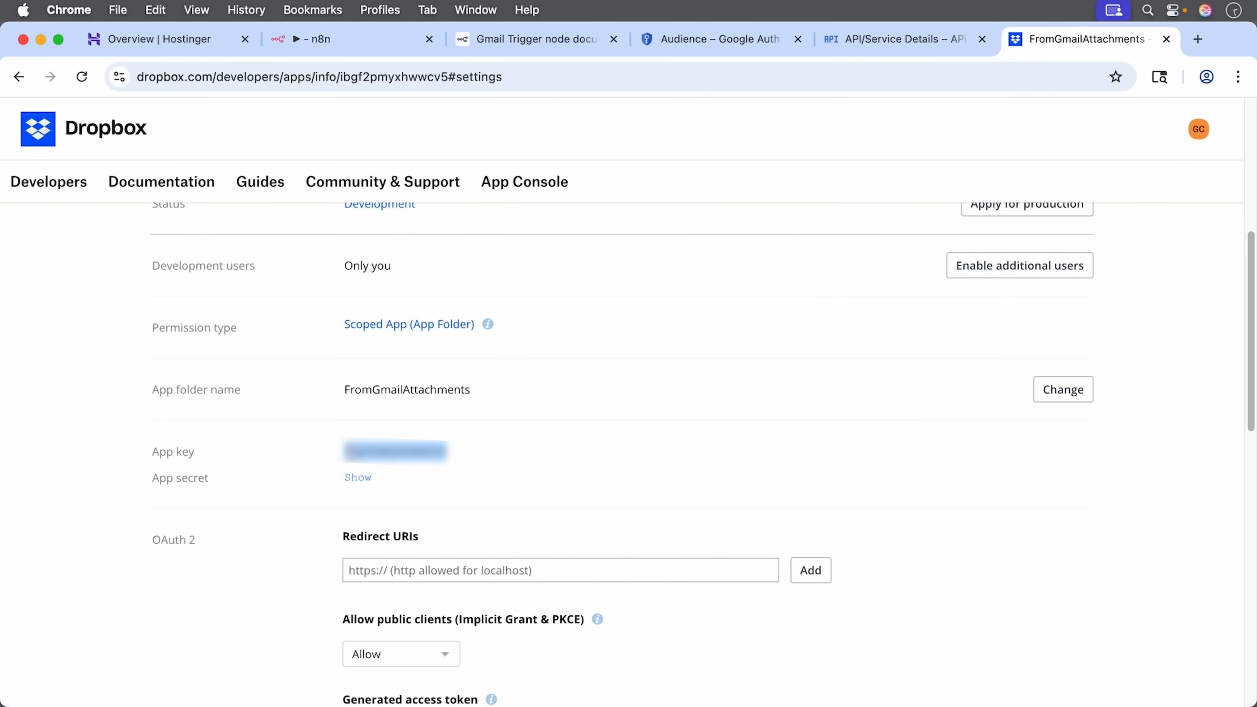
pyautogui.rightClick(346, 448)
pyautogui.click(385, 488)
# Step: Paste the Dropbox App key into the n8n credential's Client ID
pyautogui.click(353, 39)
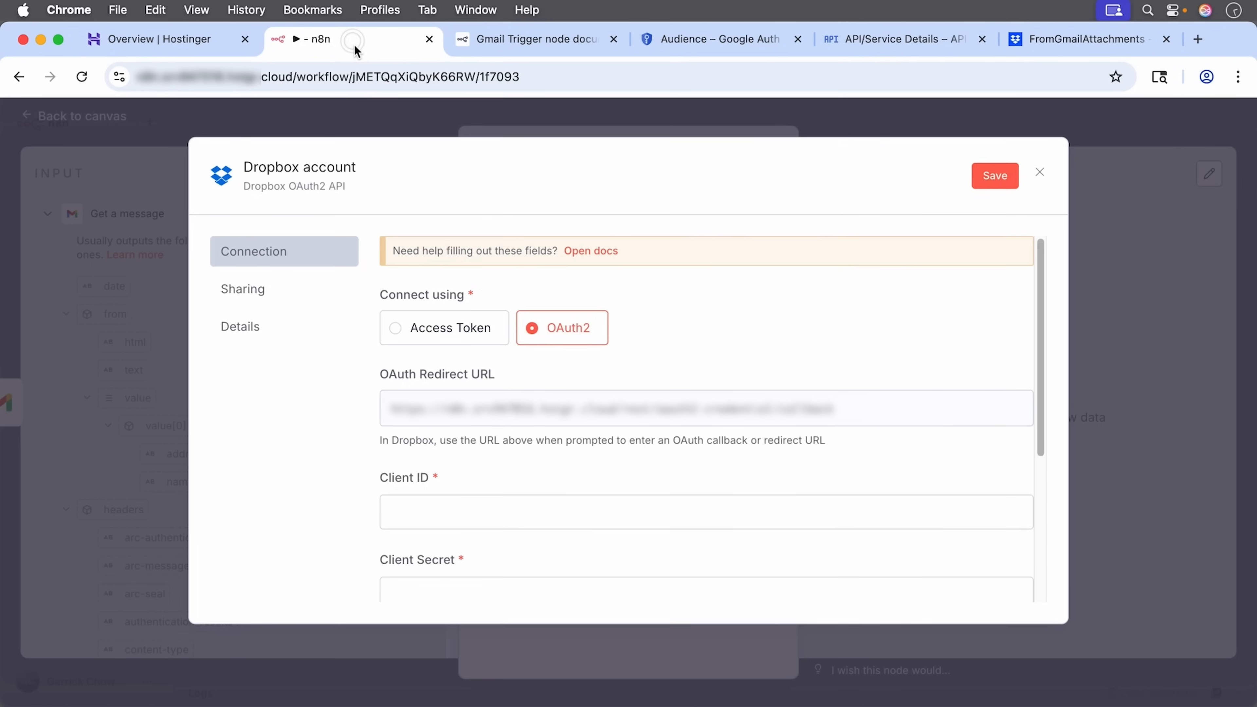
pyautogui.rightClick(436, 516)
pyautogui.click(459, 525)
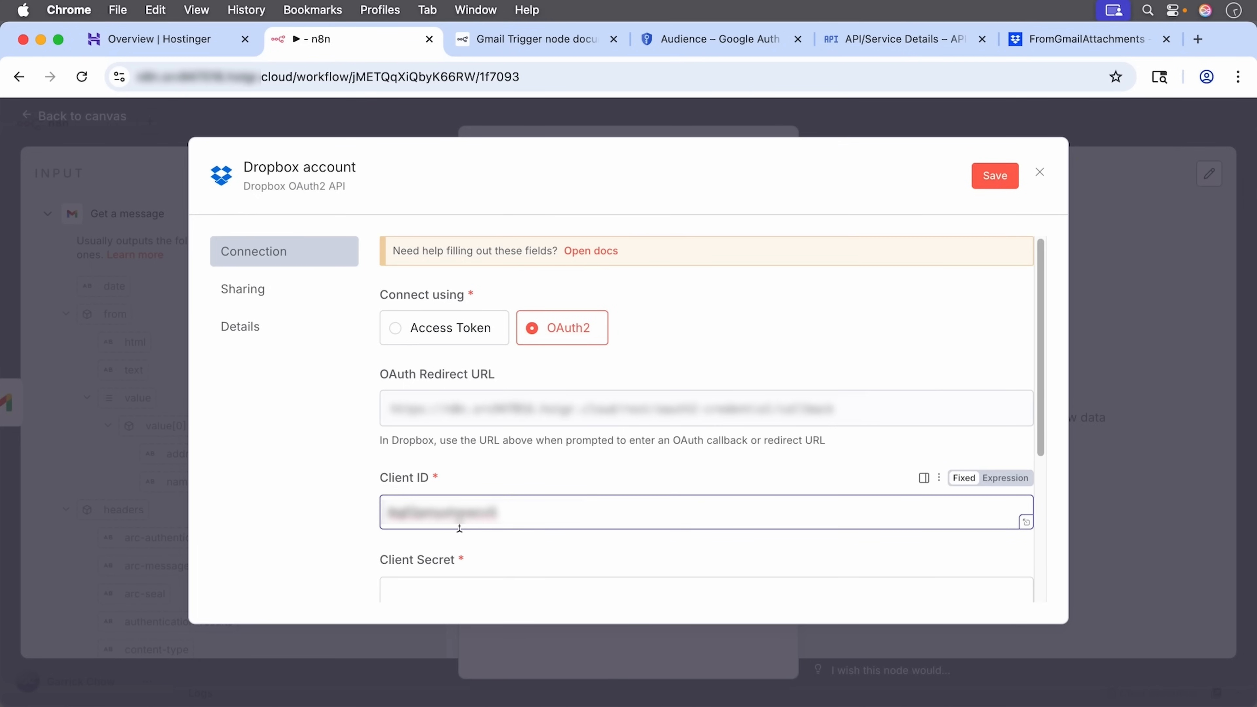
# Step: Reveal and copy the Dropbox App secret, then paste it into Client Secret
pyautogui.click(1080, 37)
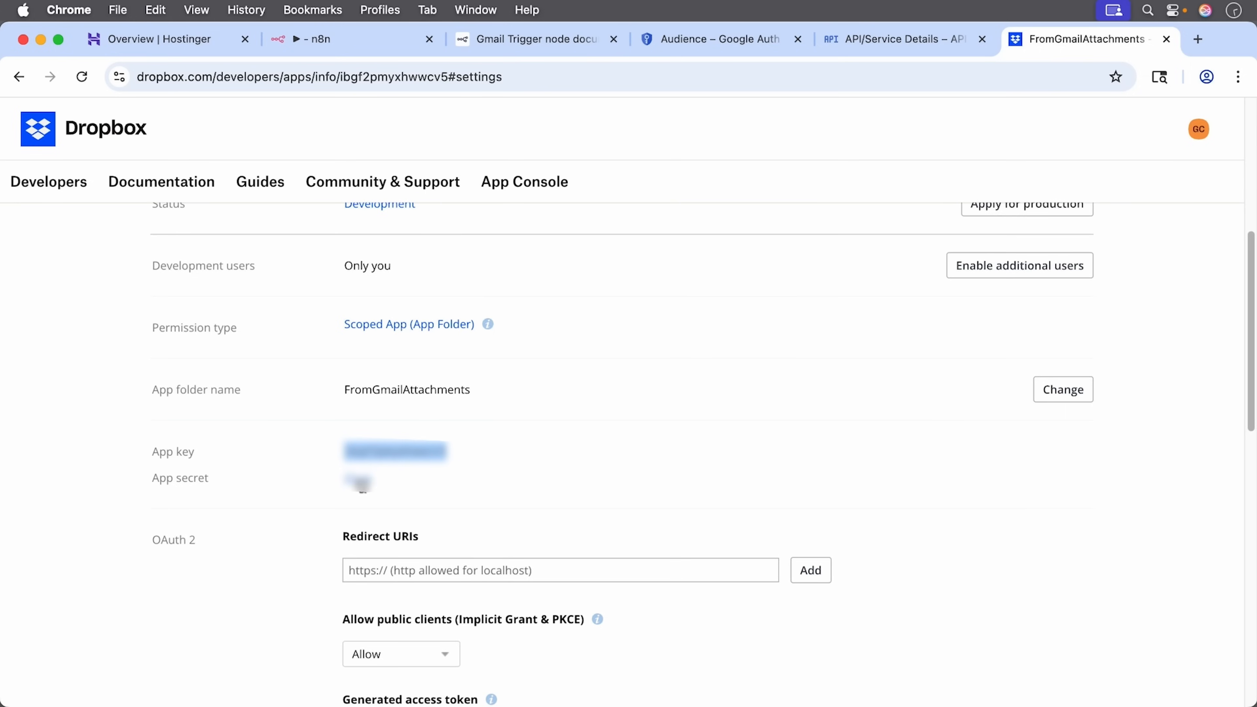
pyautogui.click(361, 483)
pyautogui.doubleClick(381, 478)
pyautogui.rightClick(391, 478)
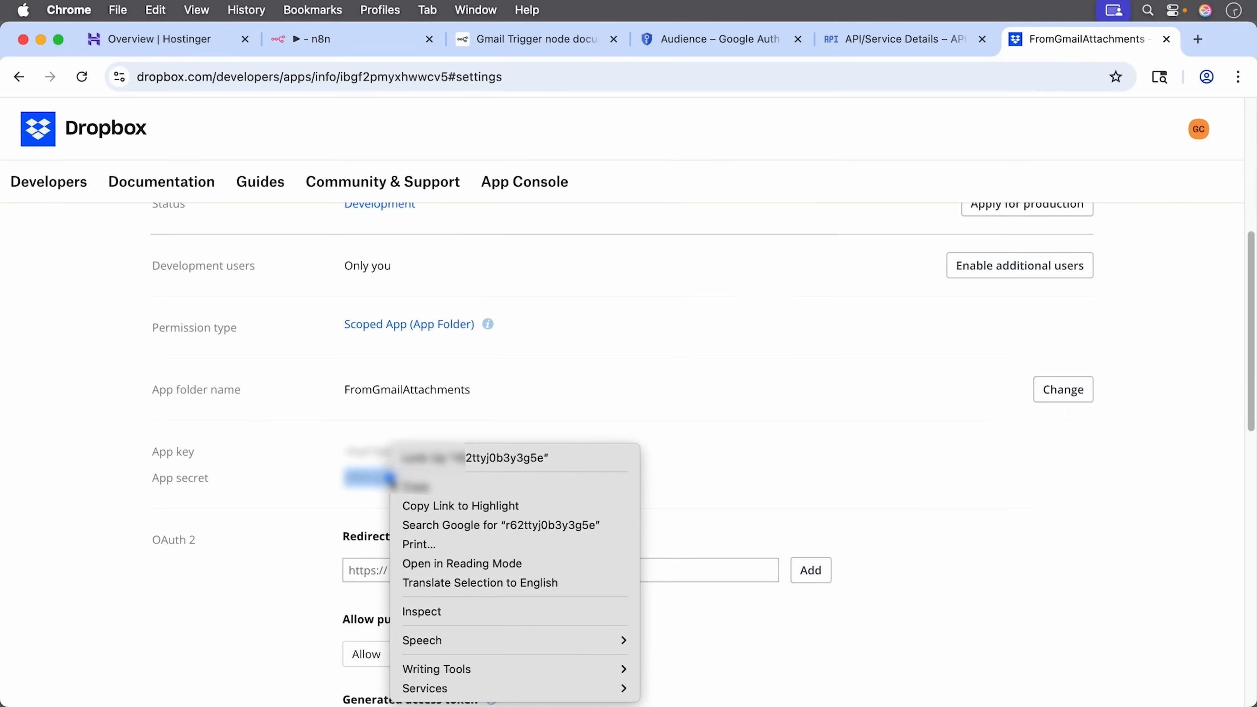
pyautogui.click(412, 487)
pyautogui.click(323, 40)
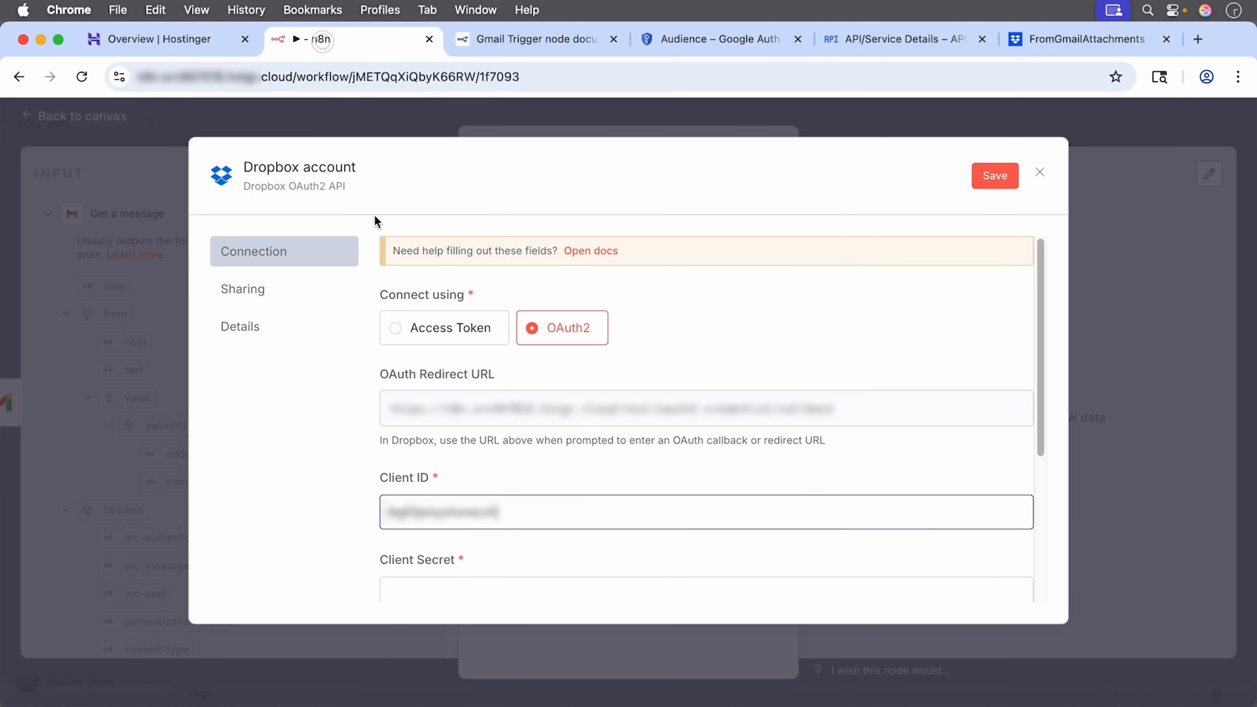
pyautogui.scroll(-5, 422, 563)
pyautogui.click(425, 344)
pyautogui.rightClick(415, 369)
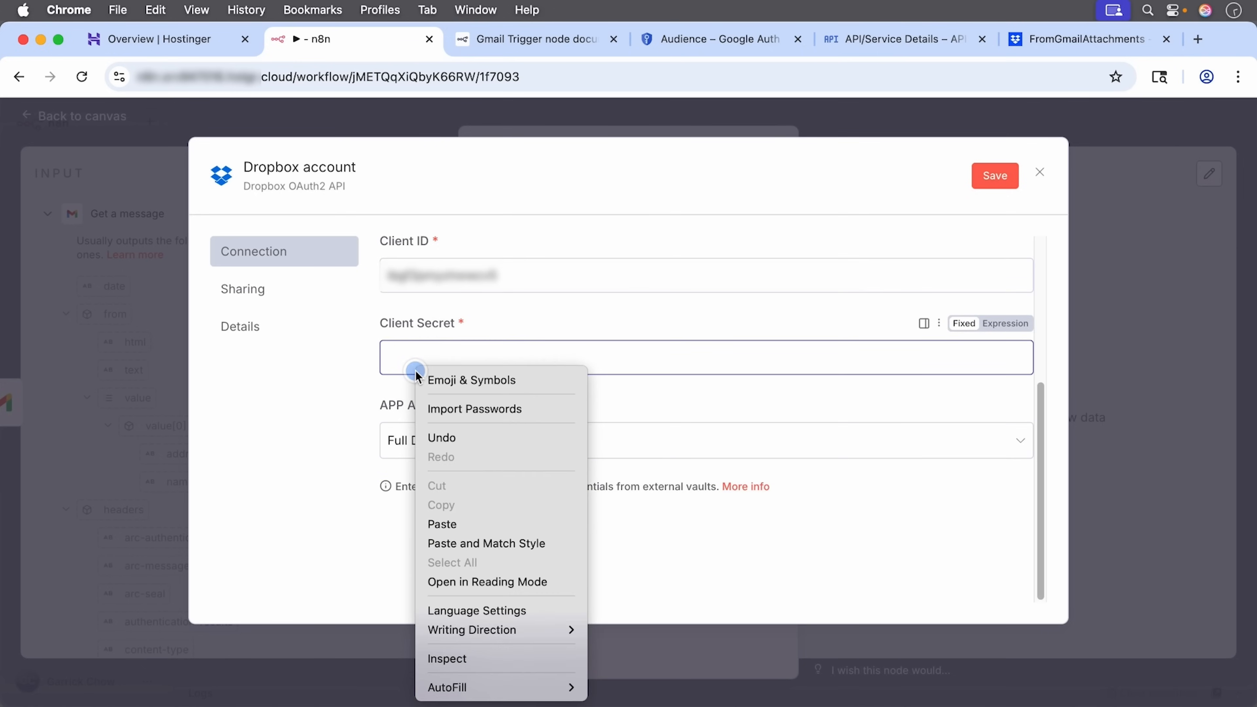
pyautogui.click(469, 523)
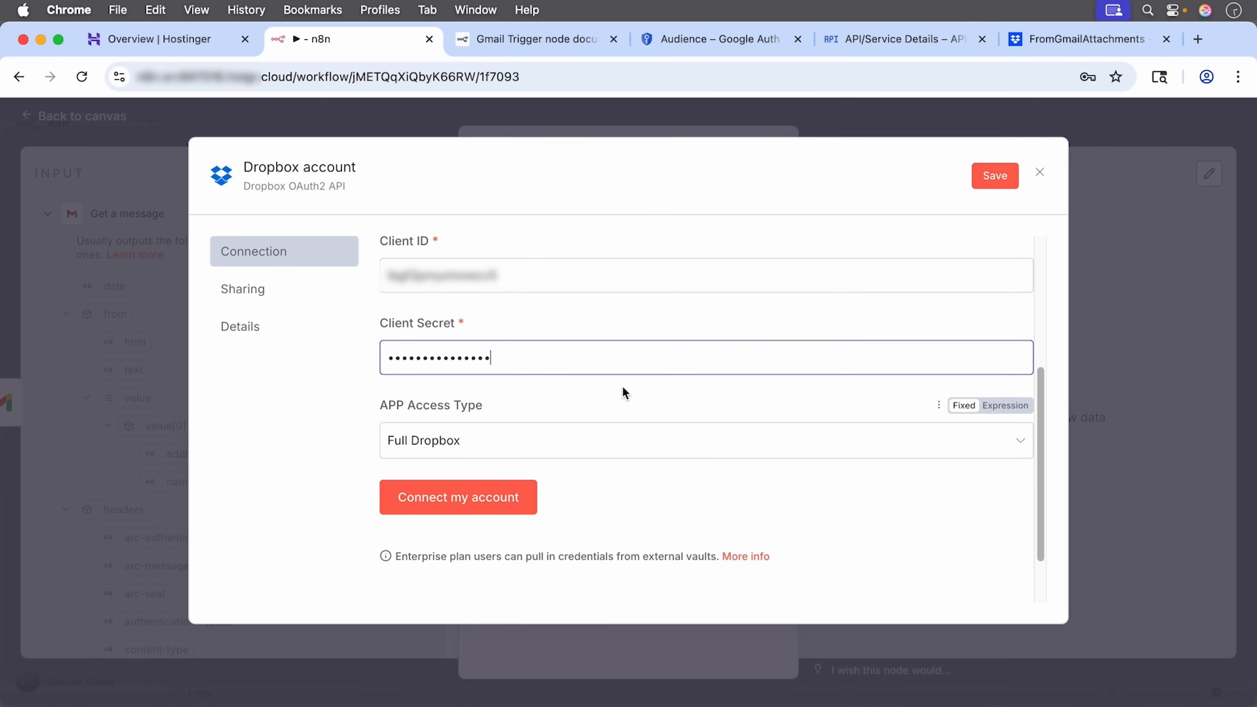
pyautogui.scroll(3, 637, 379)
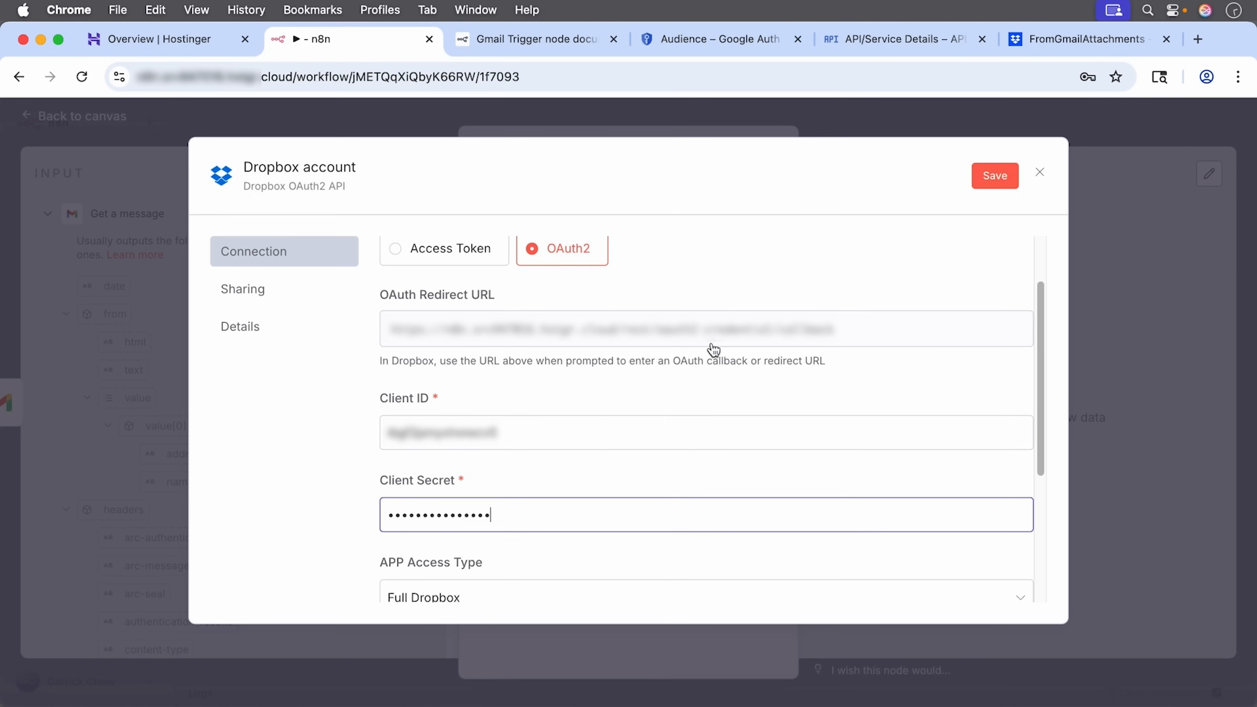
# Step: Copy n8n's OAuth Redirect URL and add it under the Dropbox app's Redirect URIs
pyautogui.click(982, 334)
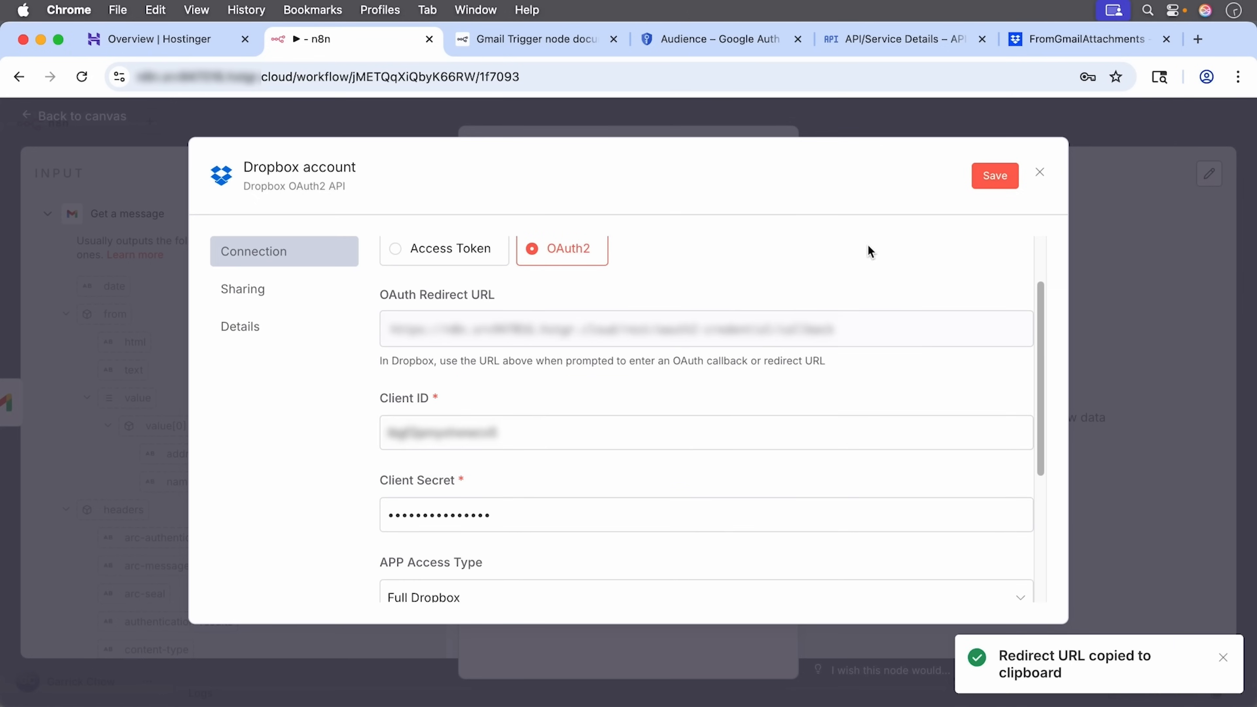
pyautogui.click(1071, 44)
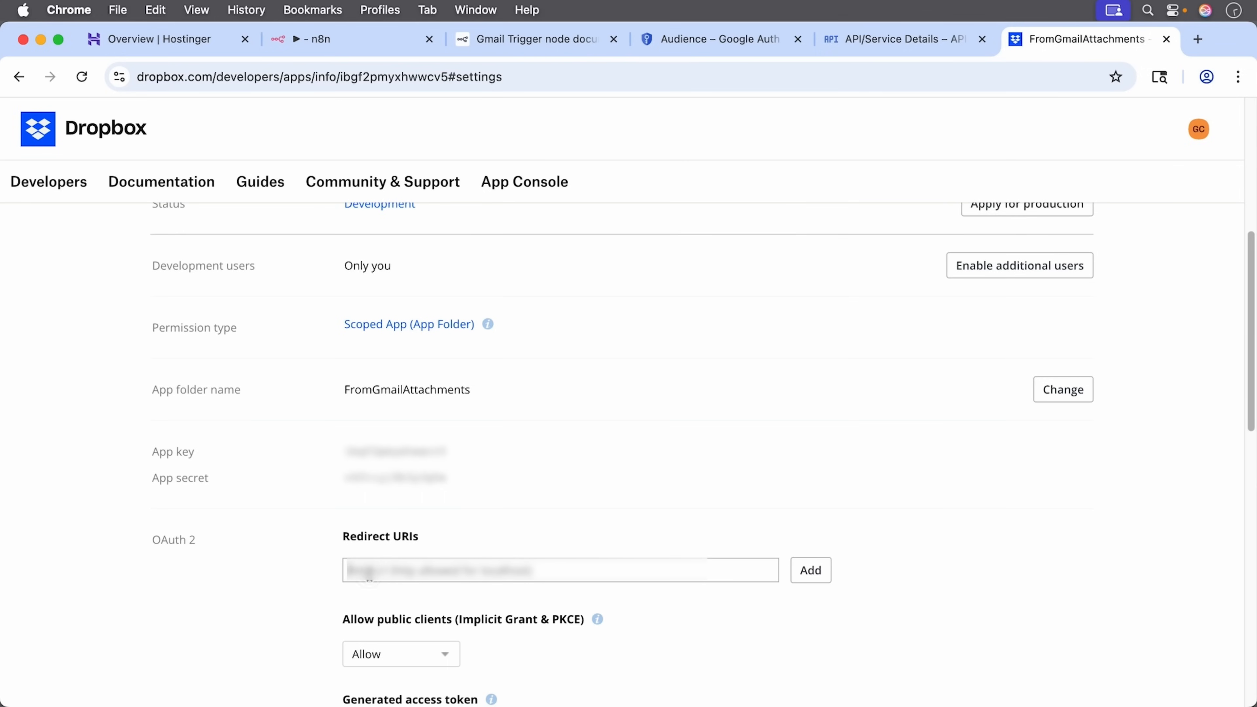
pyautogui.rightClick(369, 575)
pyautogui.click(396, 526)
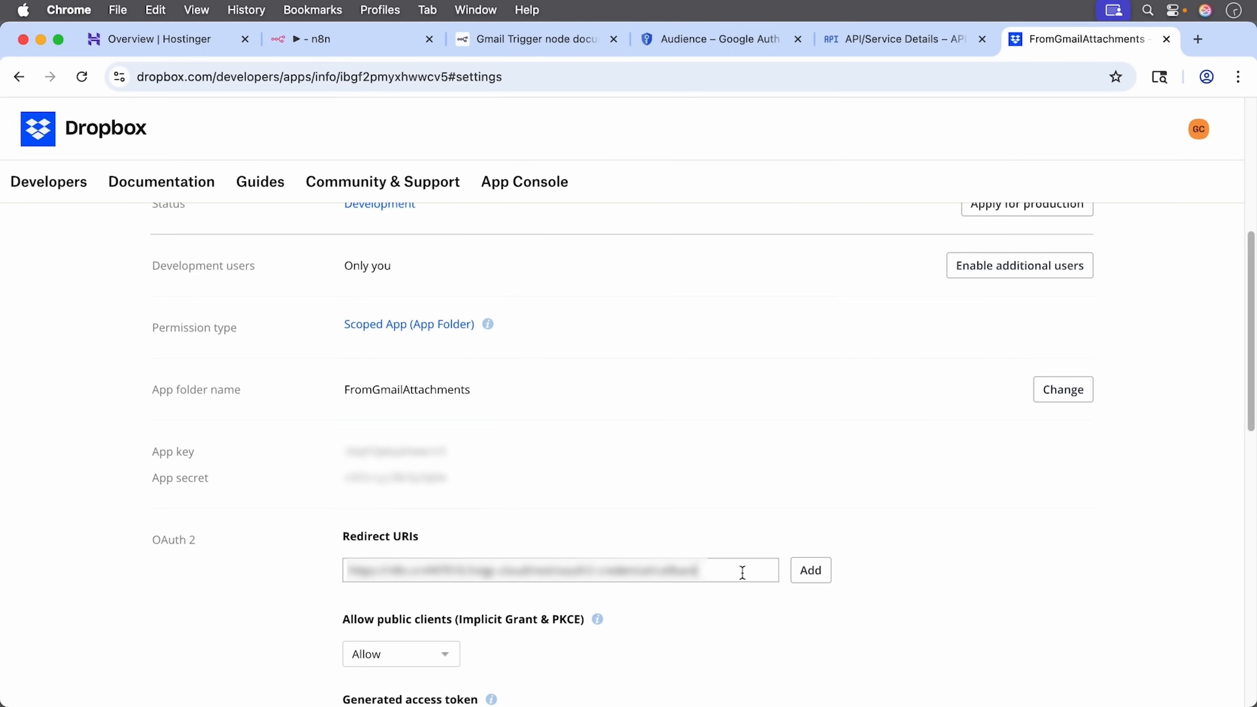
pyautogui.click(810, 570)
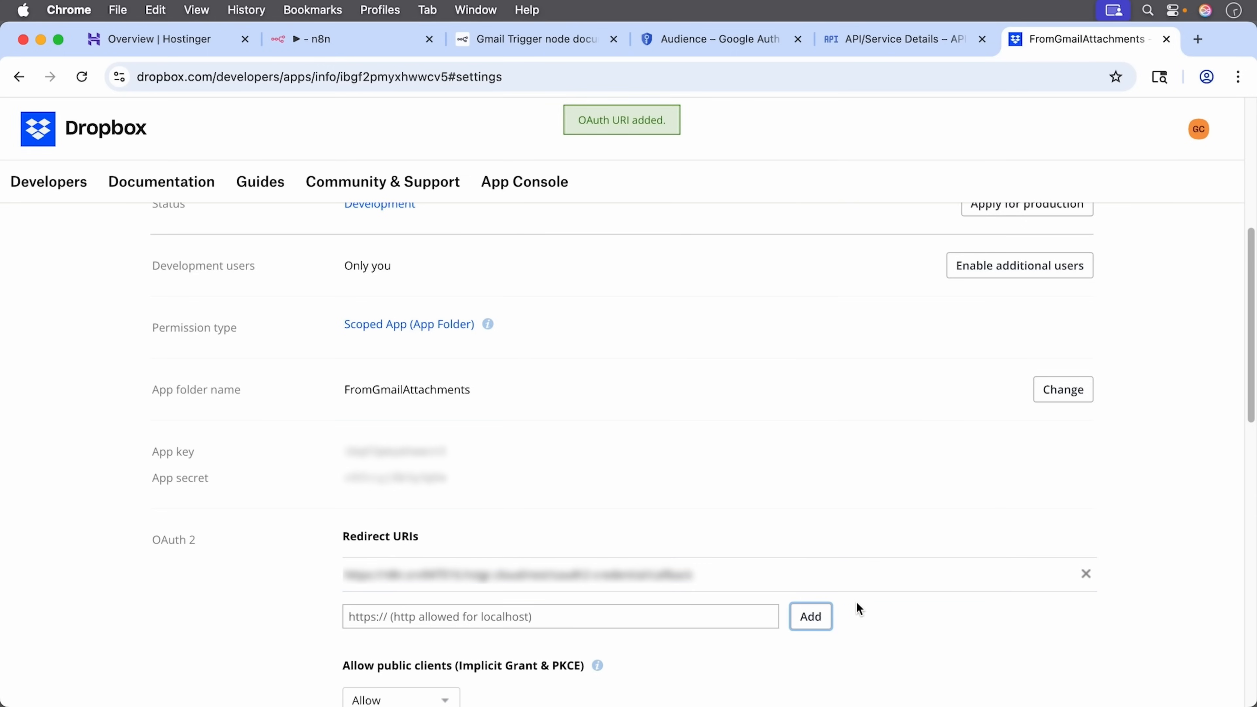
pyautogui.click(349, 45)
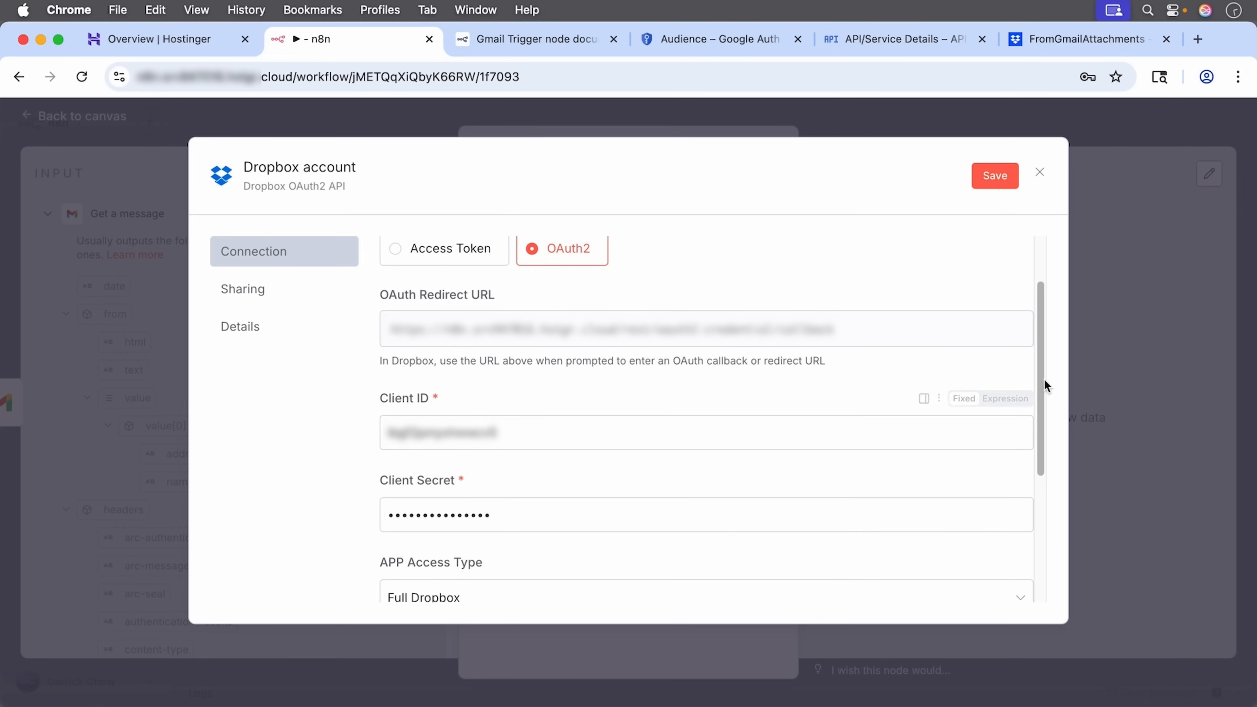
# Step: Set the credential's APP Access Type to App Folder
pyautogui.scroll(-3, 1045, 391)
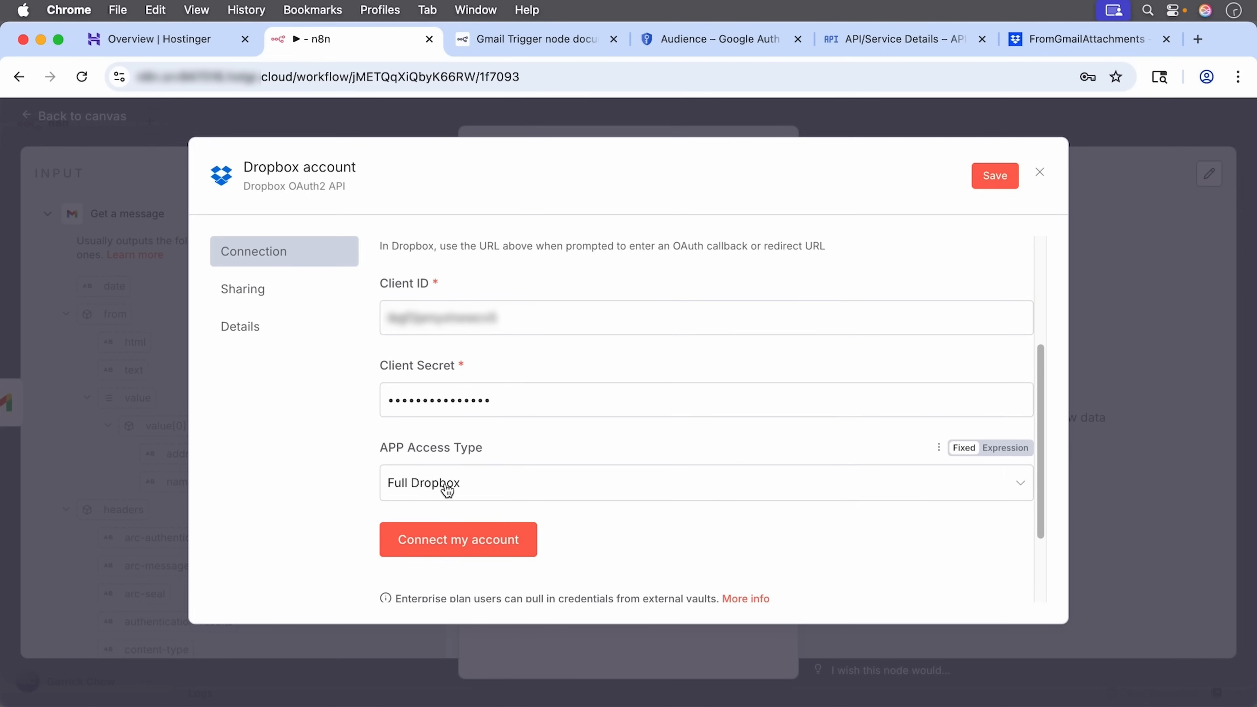
pyautogui.click(510, 486)
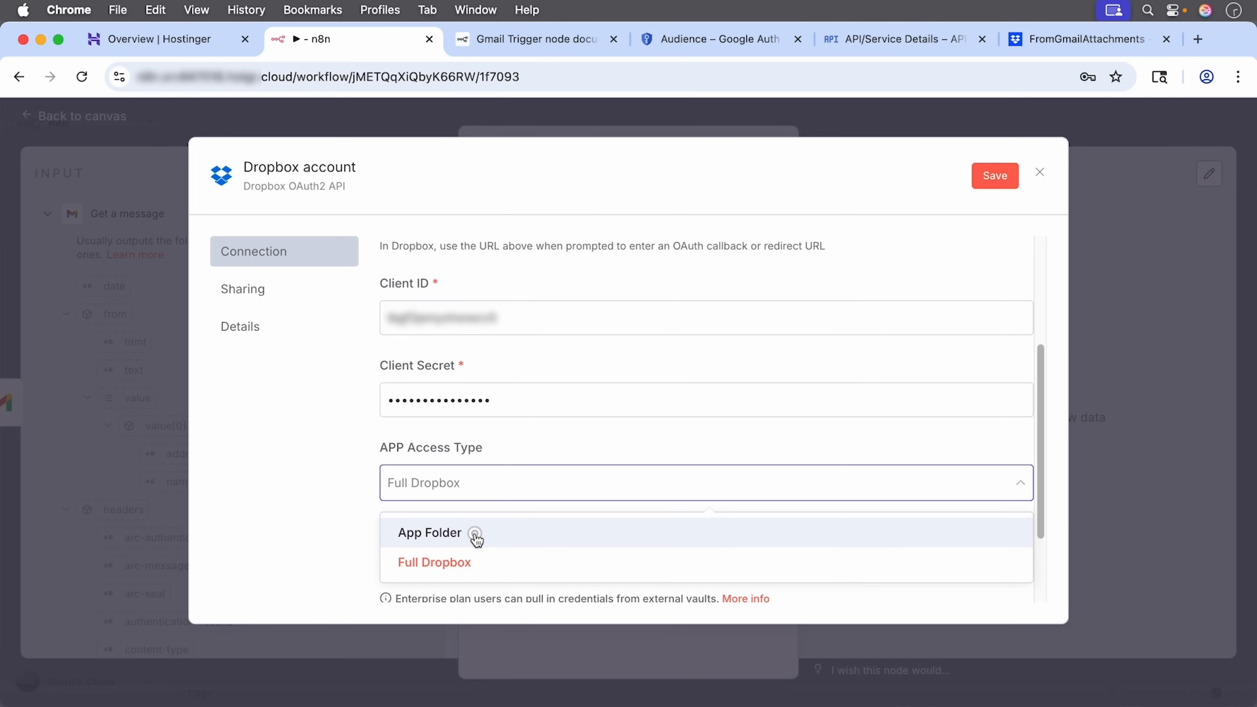
pyautogui.click(475, 538)
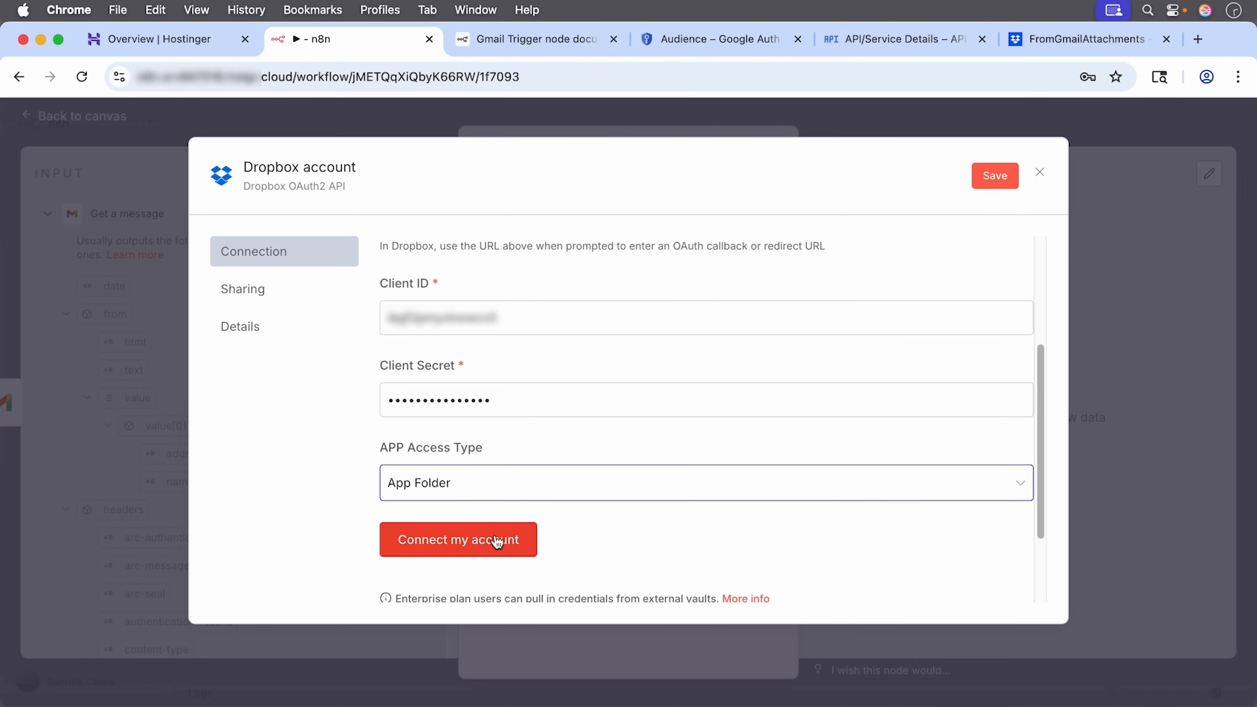
# Step: Connect the Dropbox account, continuing and allowing FromGmailAttachments access
pyautogui.click(497, 540)
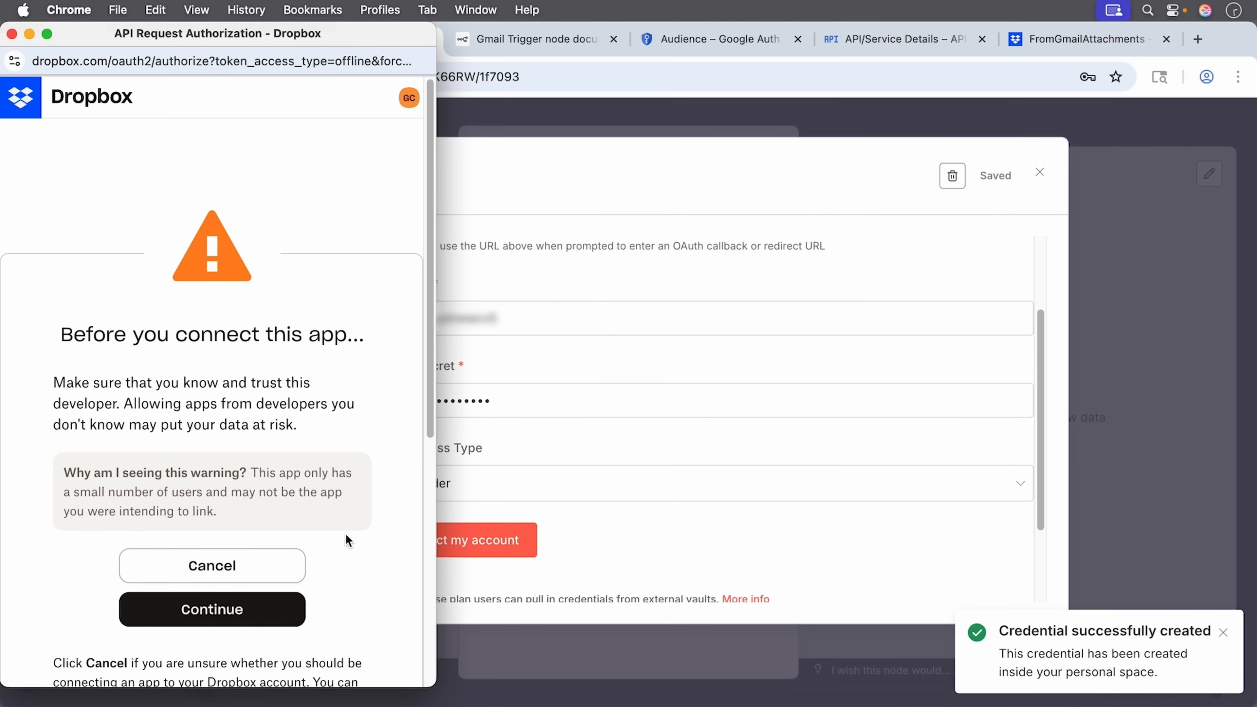
pyautogui.scroll(-5, 346, 534)
pyautogui.click(211, 454)
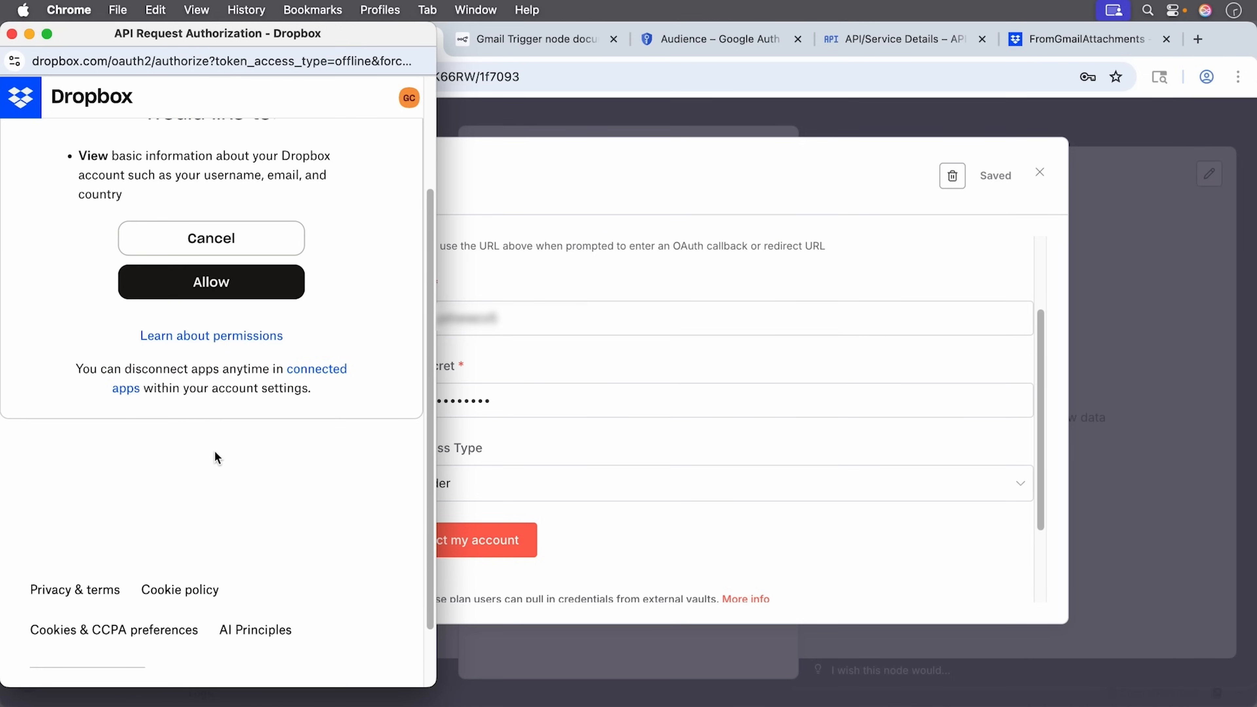
pyautogui.scroll(3, 214, 450)
pyautogui.click(211, 436)
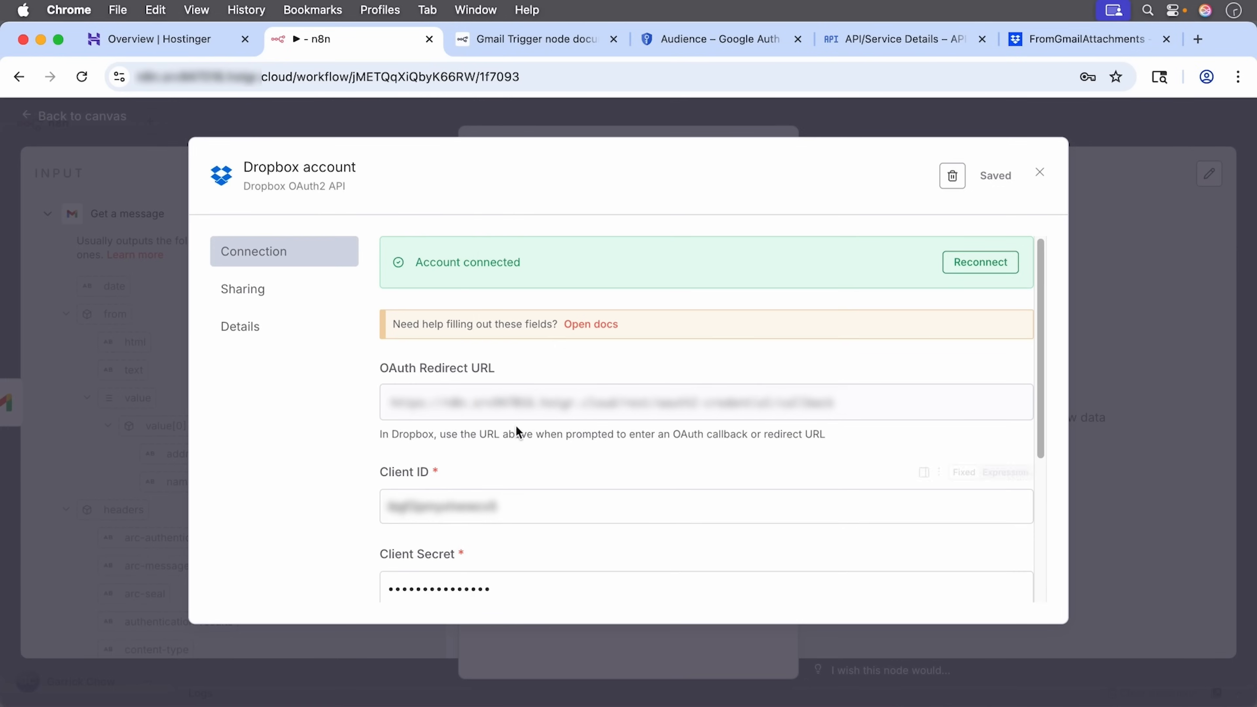
# Step: Close the credential dialog and set the upload File Path to /gmailattachments
pyautogui.click(1039, 172)
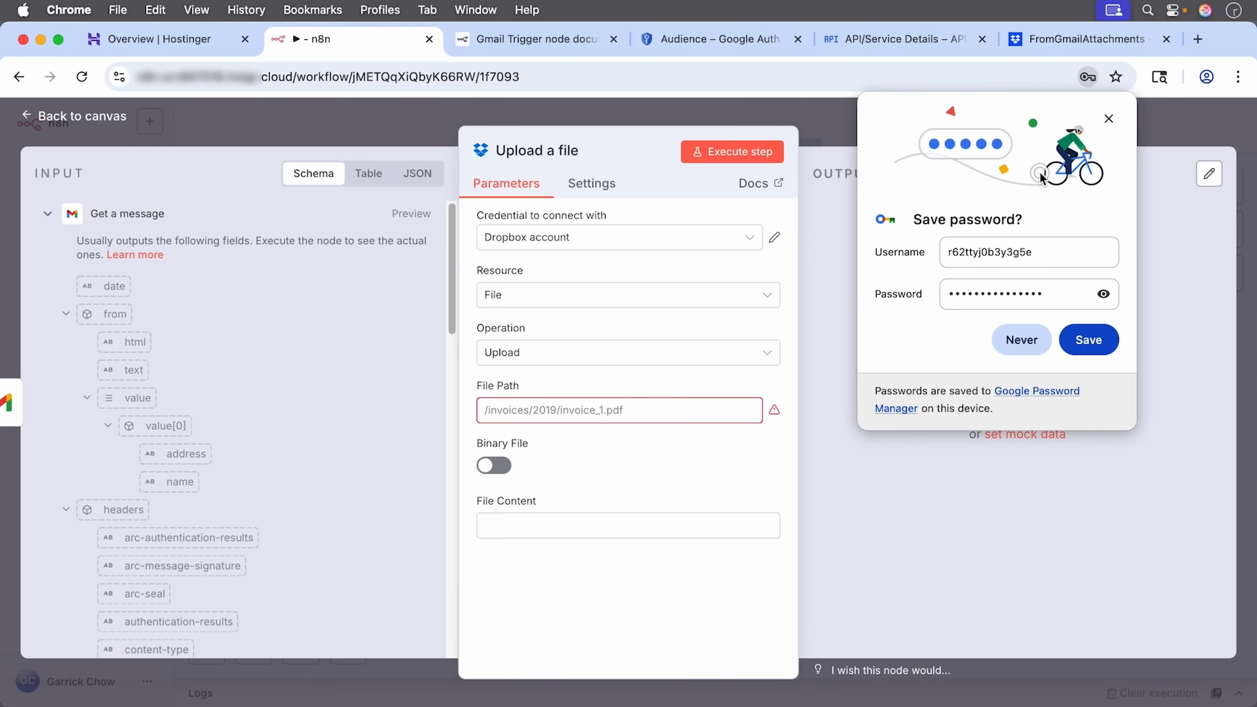
pyautogui.click(1023, 344)
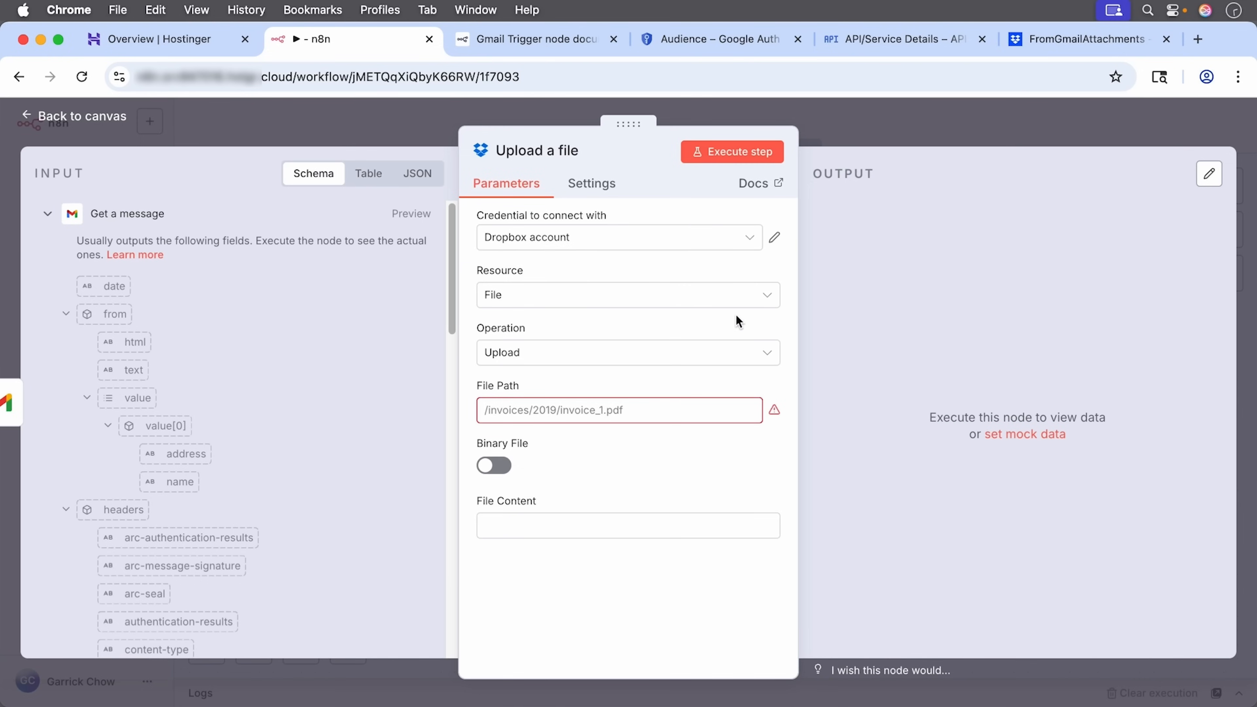
pyautogui.click(607, 413)
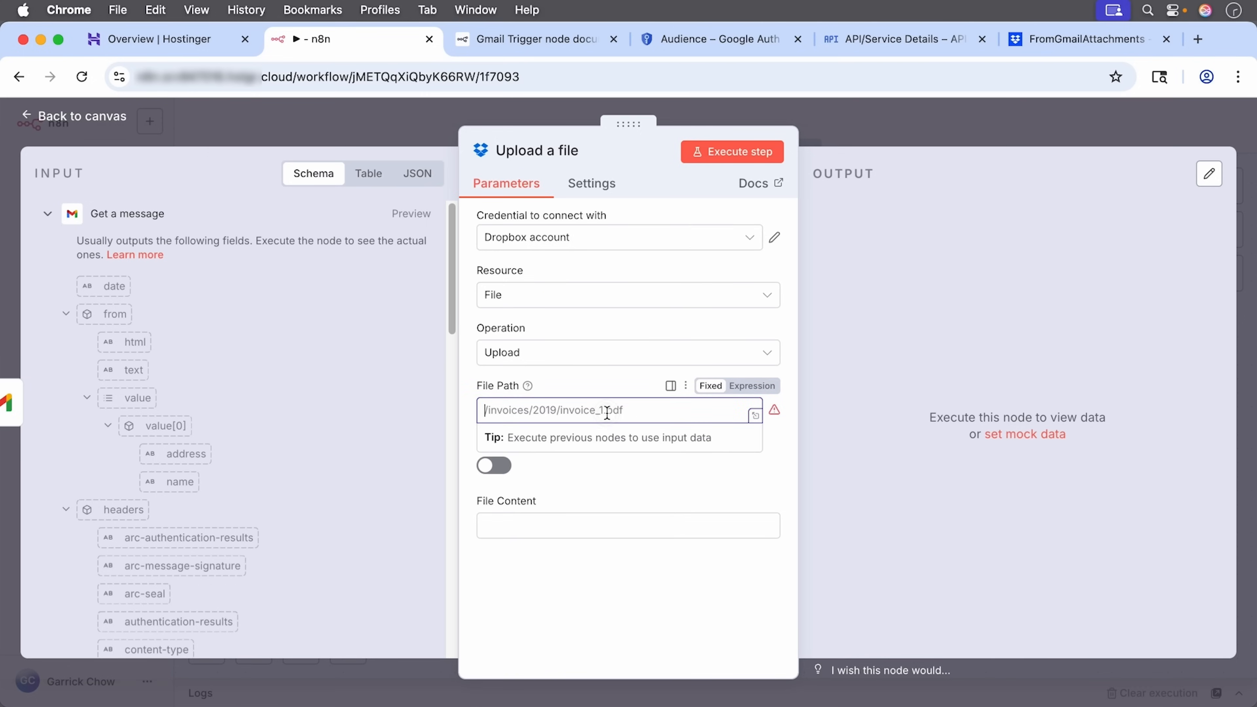
pyautogui.write('/gmailattachments')
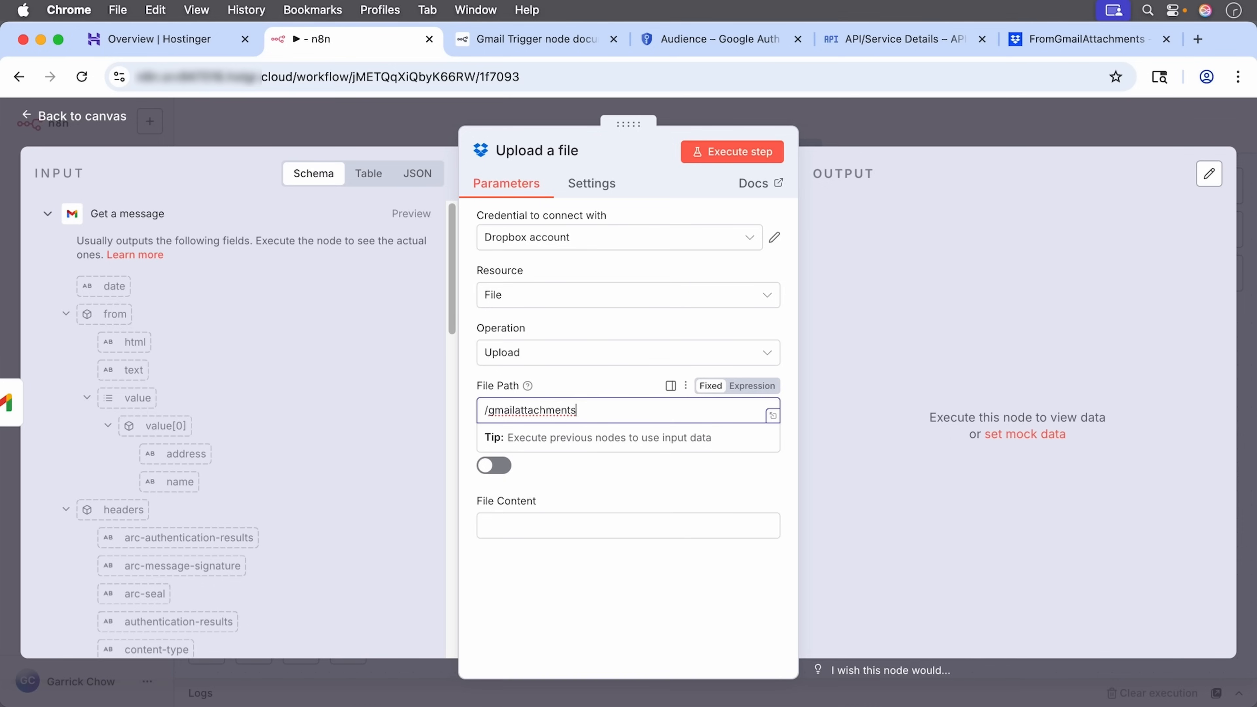
pyautogui.click(602, 476)
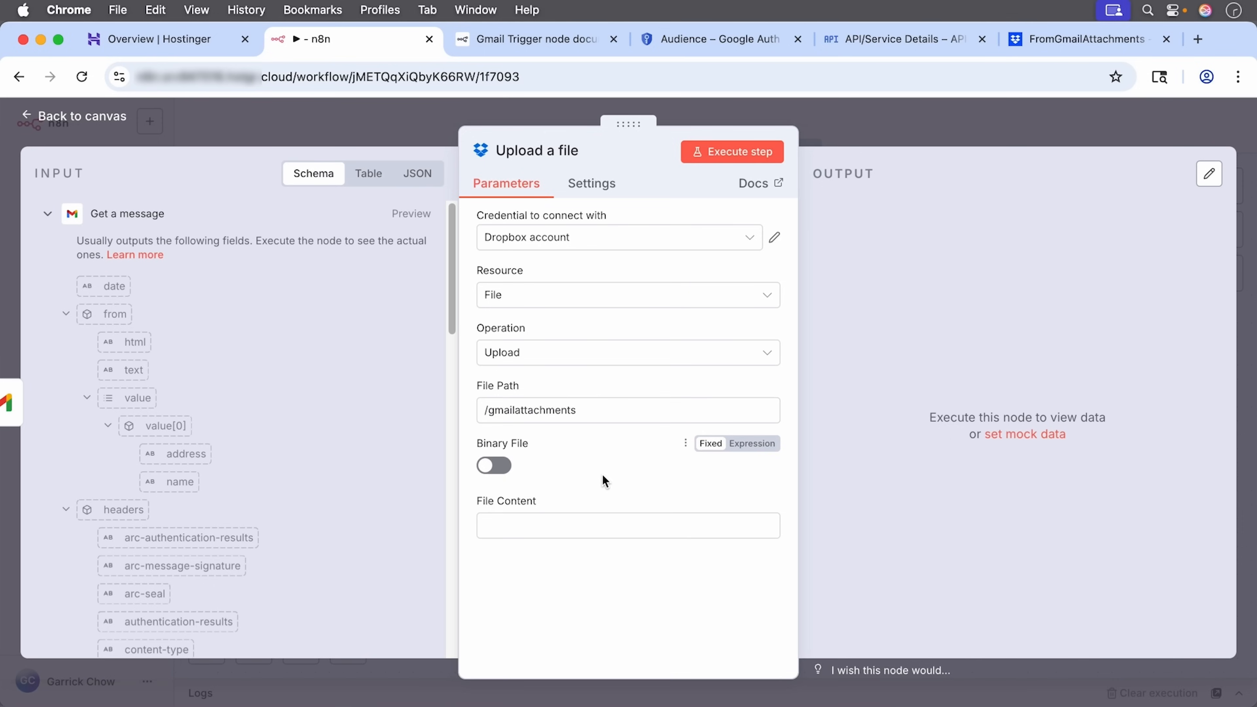
# Step: Turn Binary File on with Input Binary Field attachment_0, and return to the canvas
pyautogui.click(499, 469)
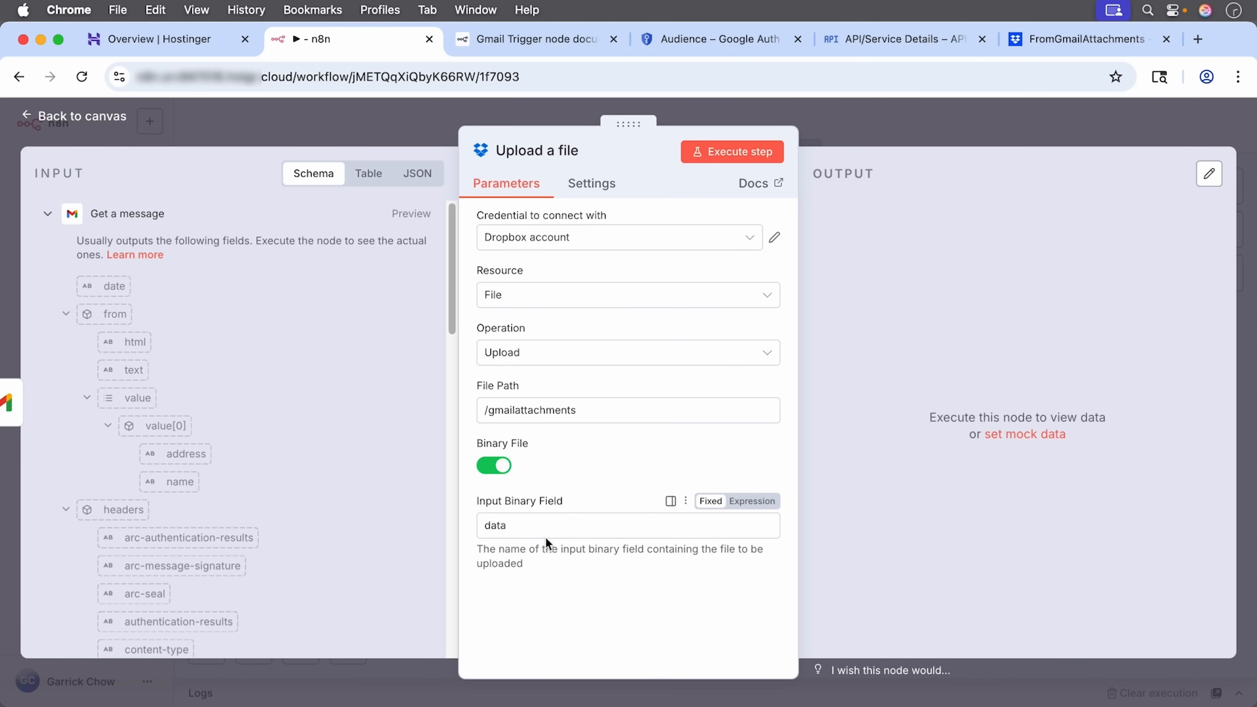
pyautogui.click(543, 525)
pyautogui.write('att')
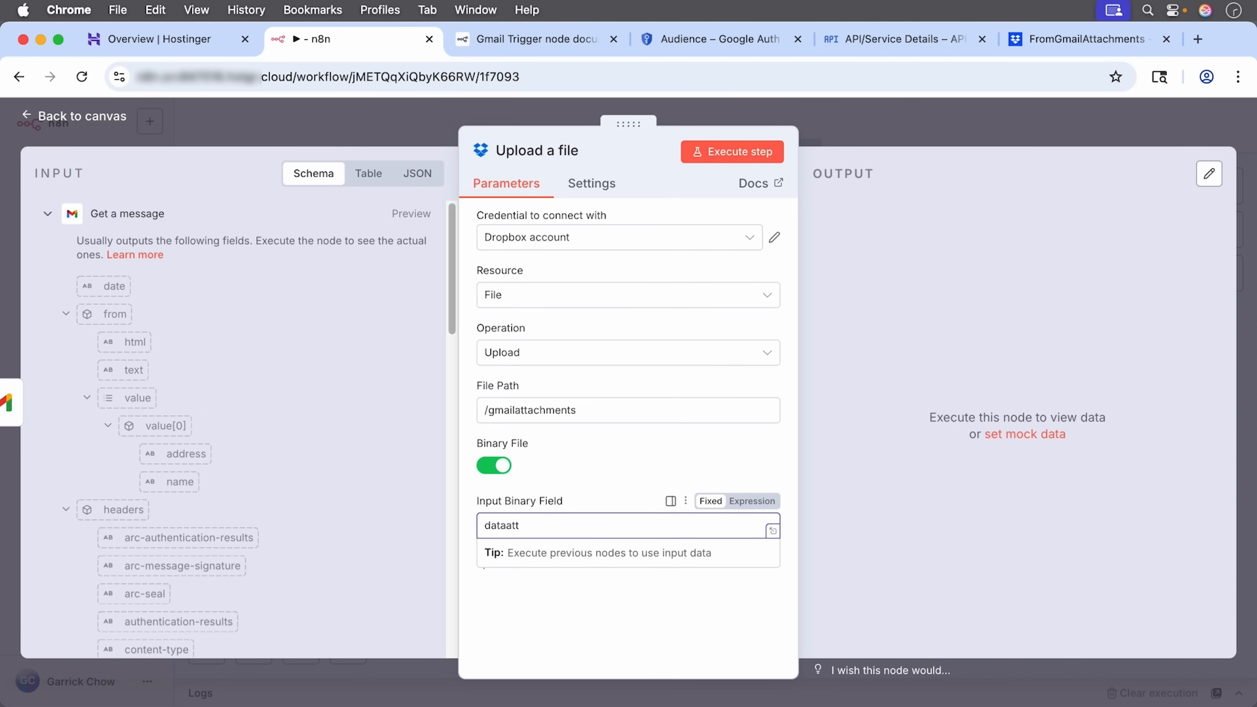
pyautogui.press('super+a')
pyautogui.write('attachment_0')
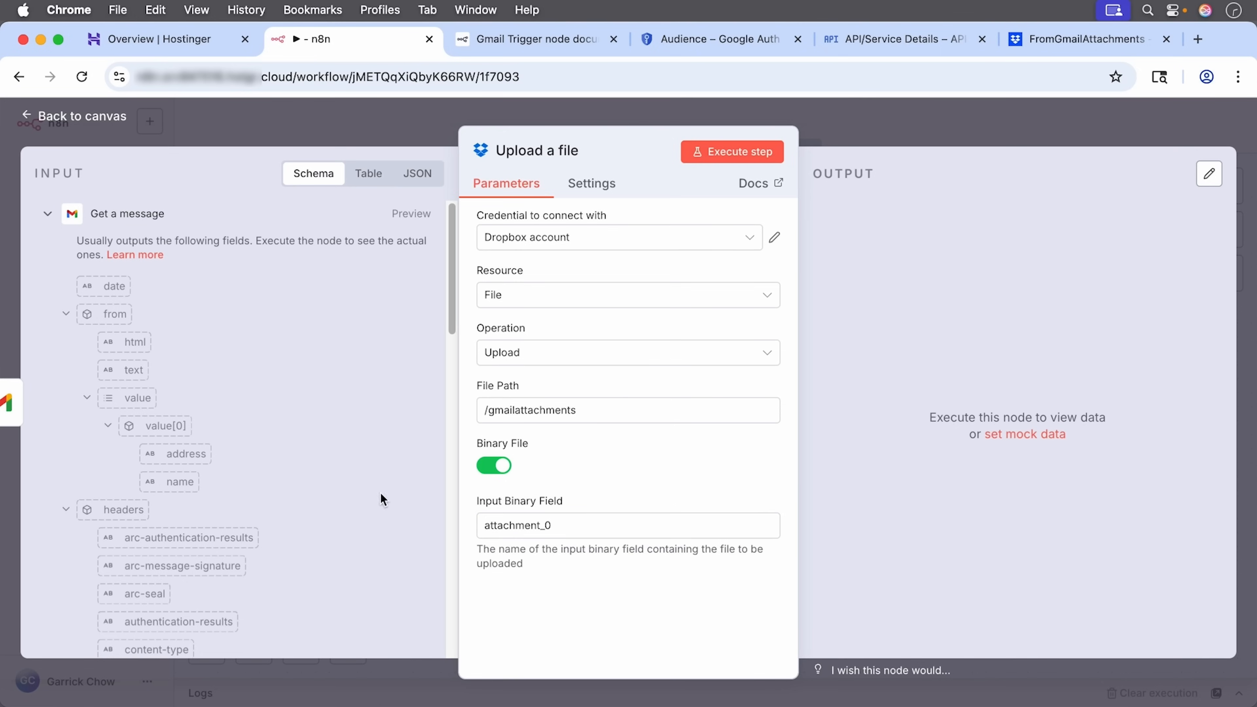
pyautogui.click(92, 122)
pyautogui.hscroll(5, 598, 528)
pyautogui.scroll(-1, 598, 528)
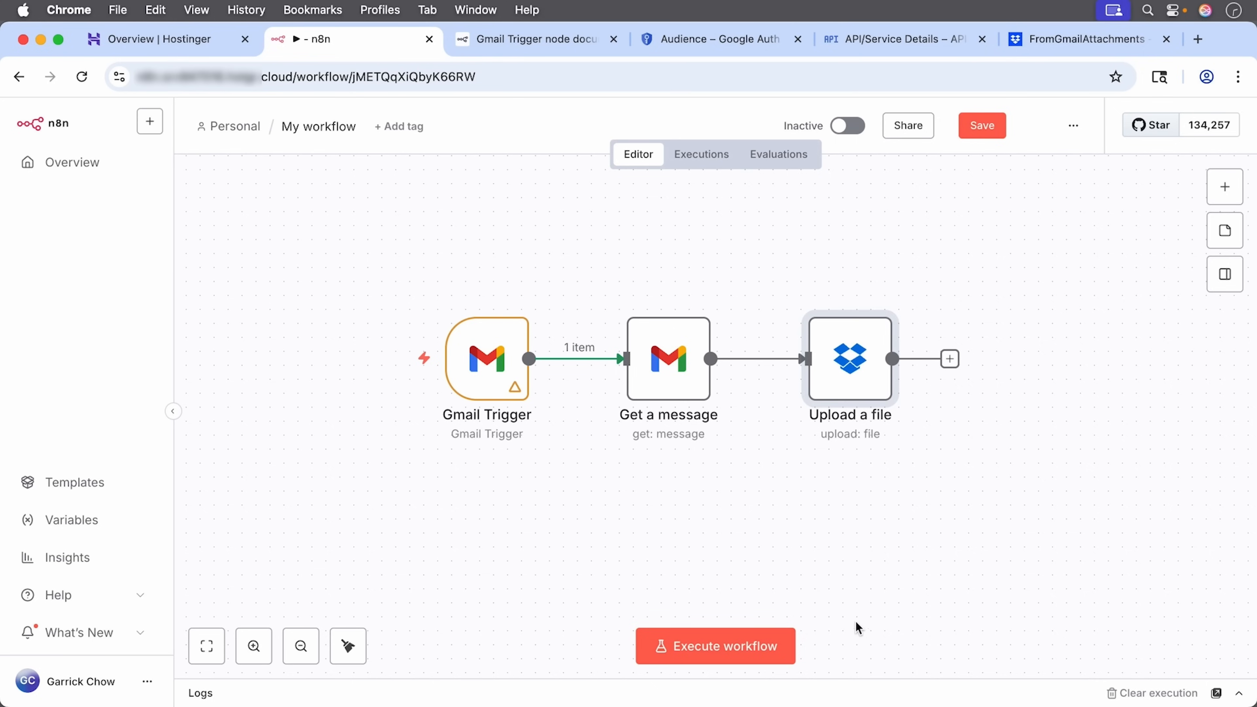
# Step: Test-run the workflow and read Upload a file's missing files.content.write scope error
pyautogui.click(760, 650)
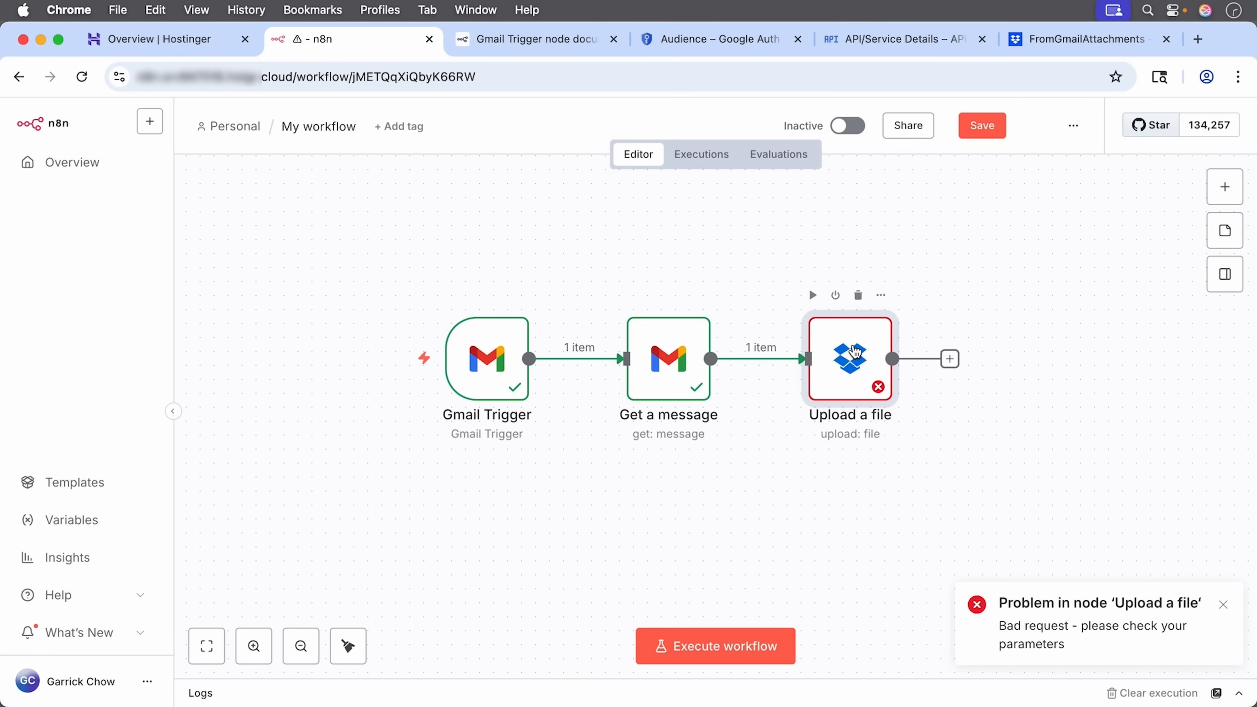
pyautogui.click(855, 349)
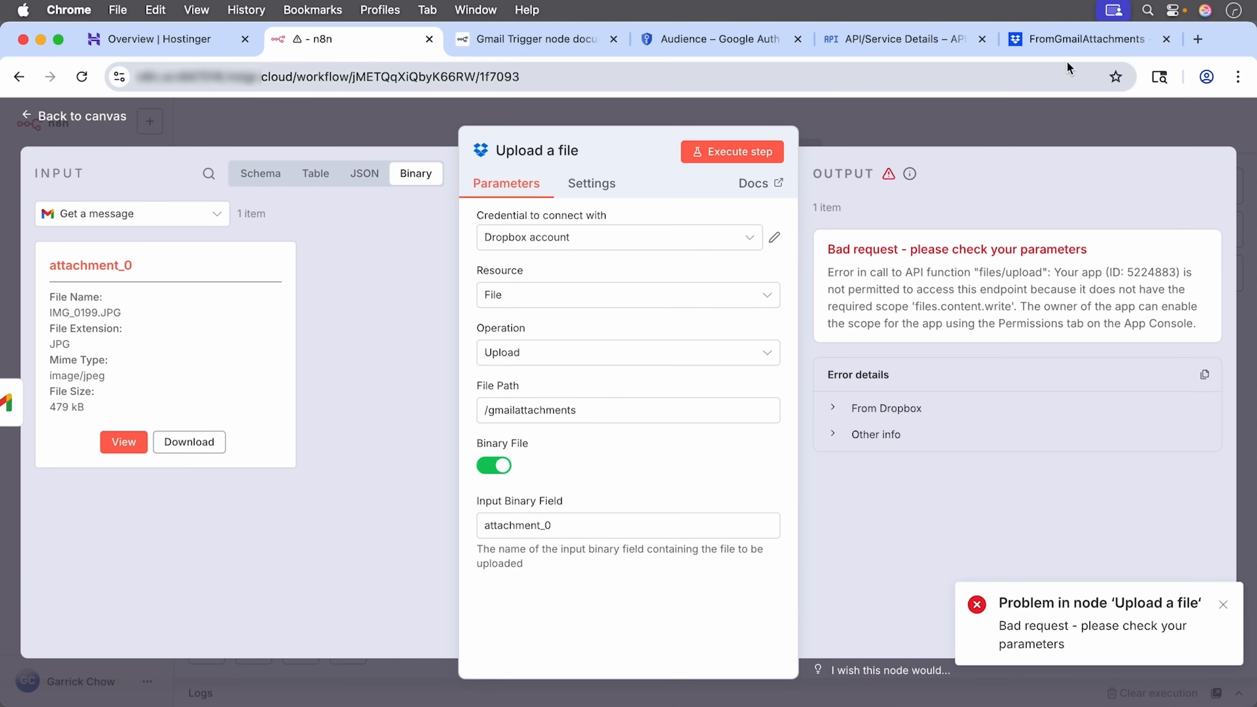
pyautogui.click(1071, 39)
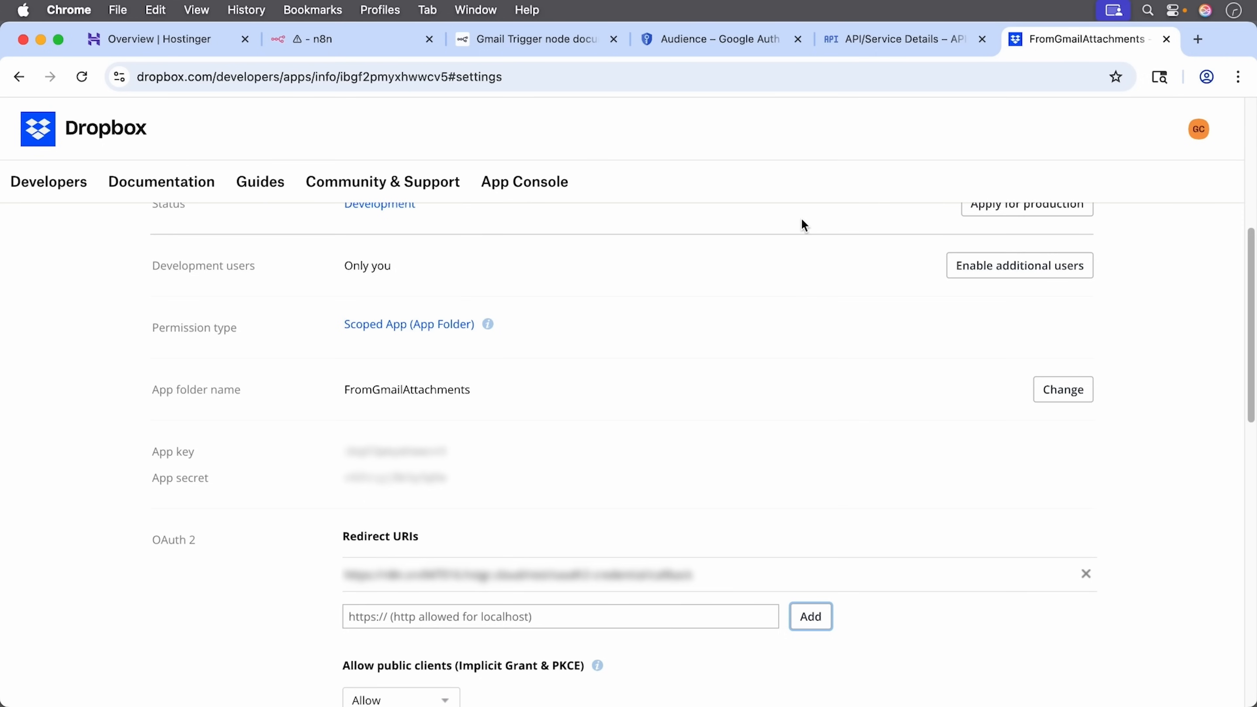
# Step: Tick files.content.write under the app's Permissions, submit it, and return to n8n
pyautogui.scroll(8, 764, 331)
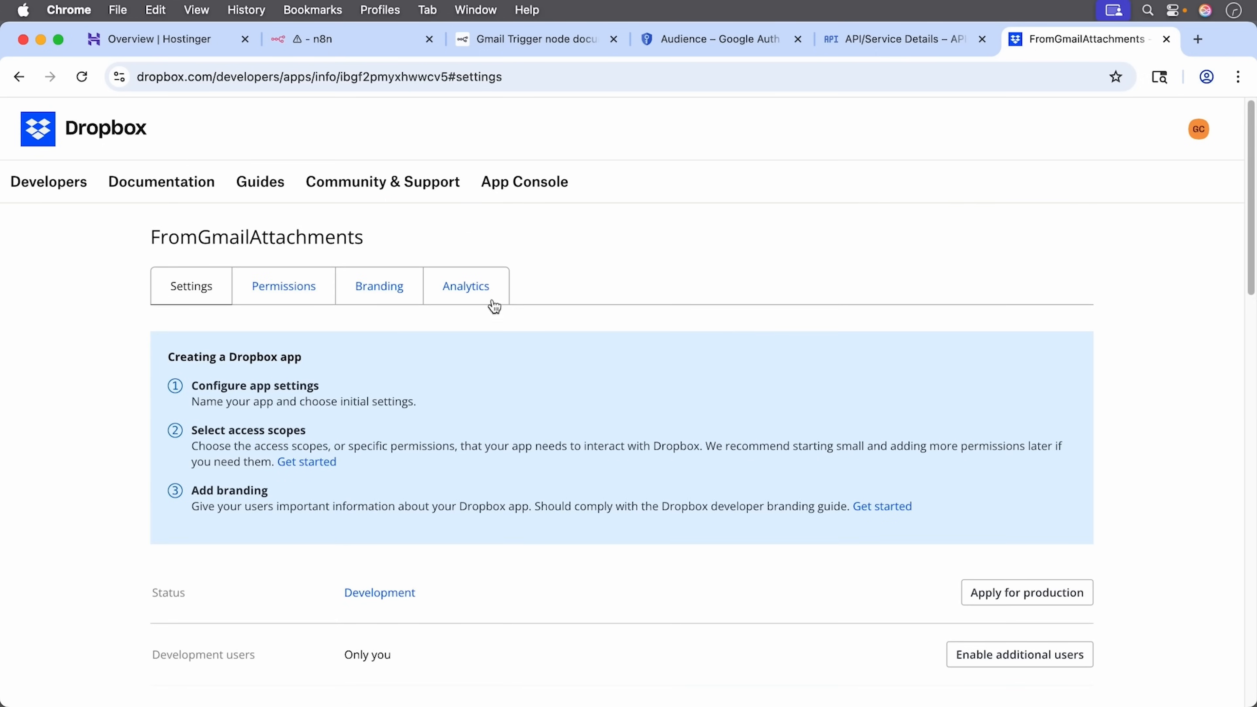
pyautogui.click(312, 290)
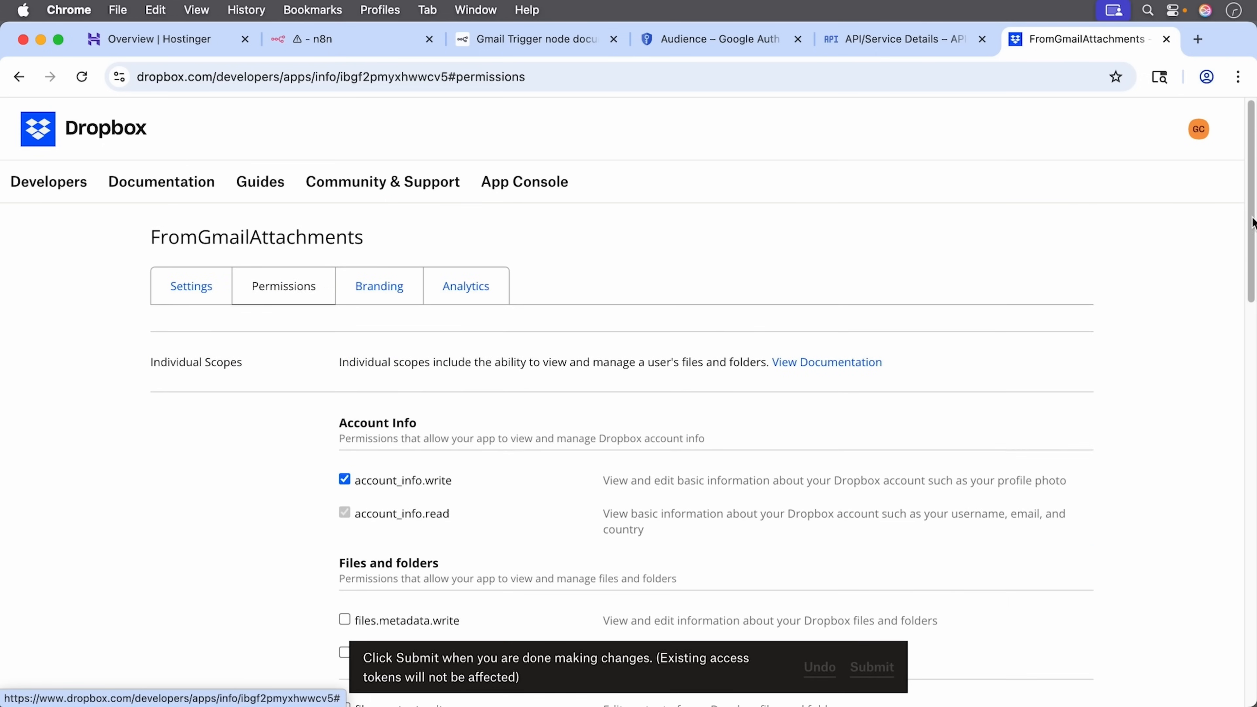
pyautogui.scroll(-5, 762, 381)
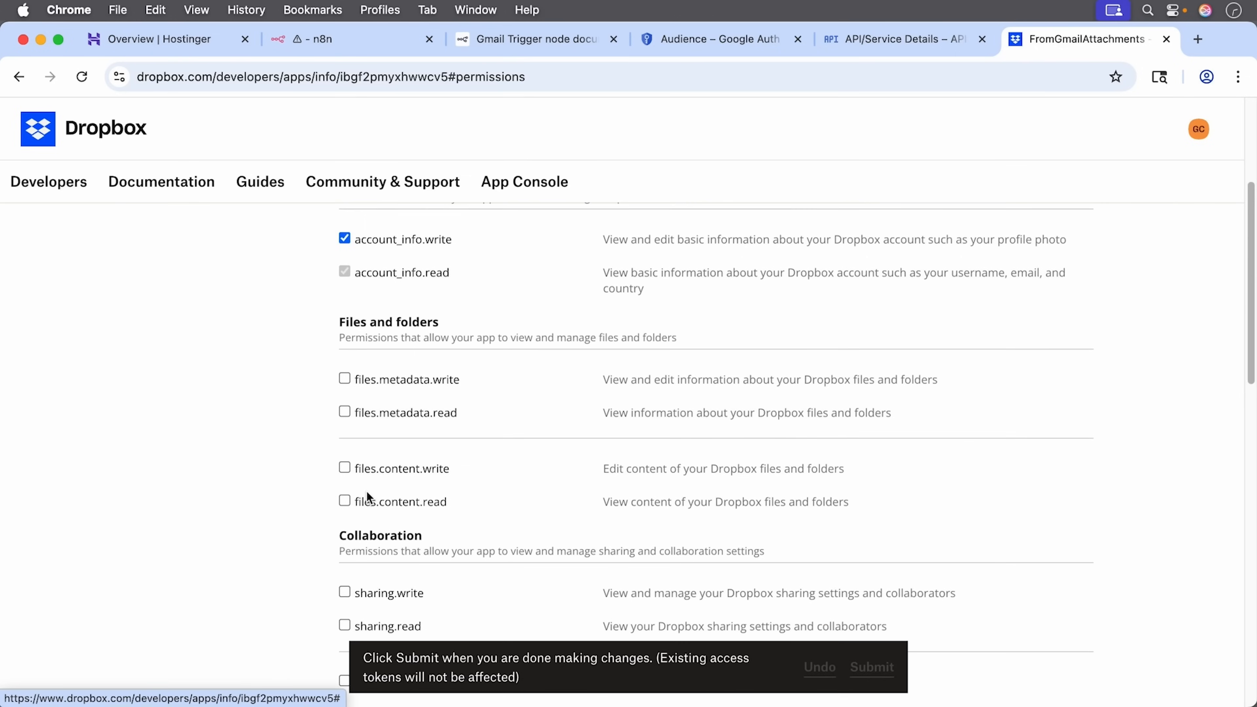
pyautogui.click(345, 469)
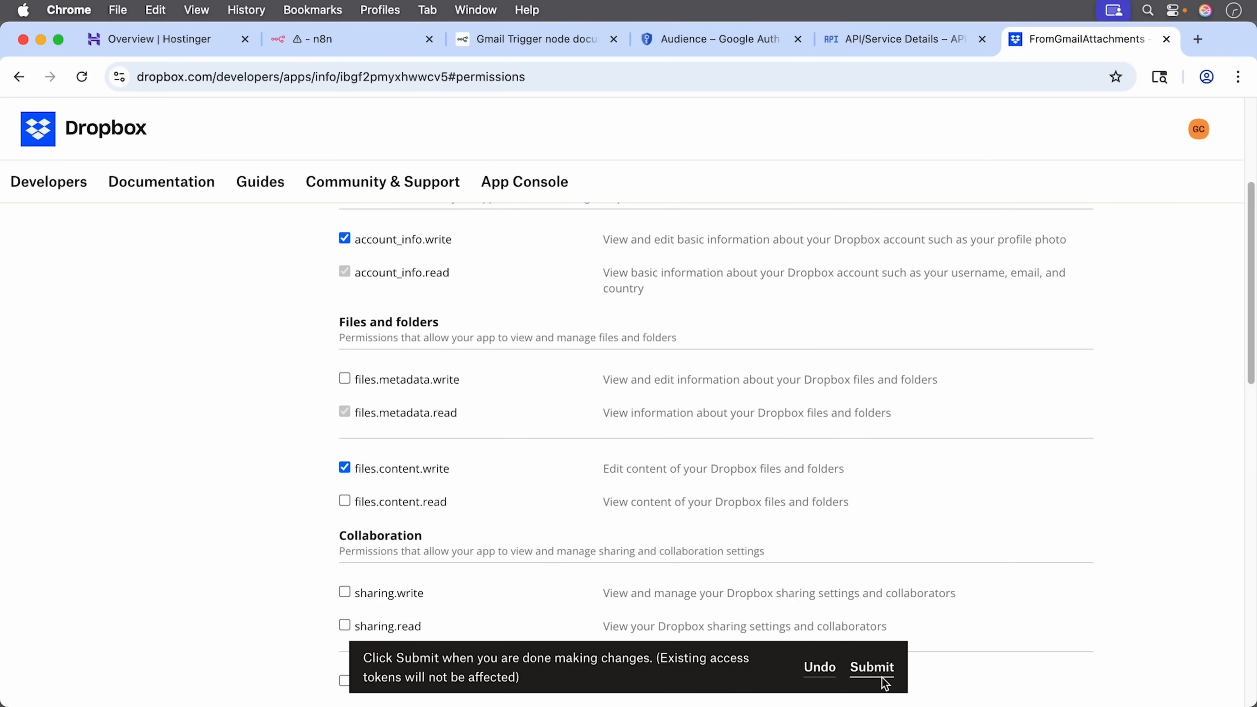
pyautogui.click(873, 667)
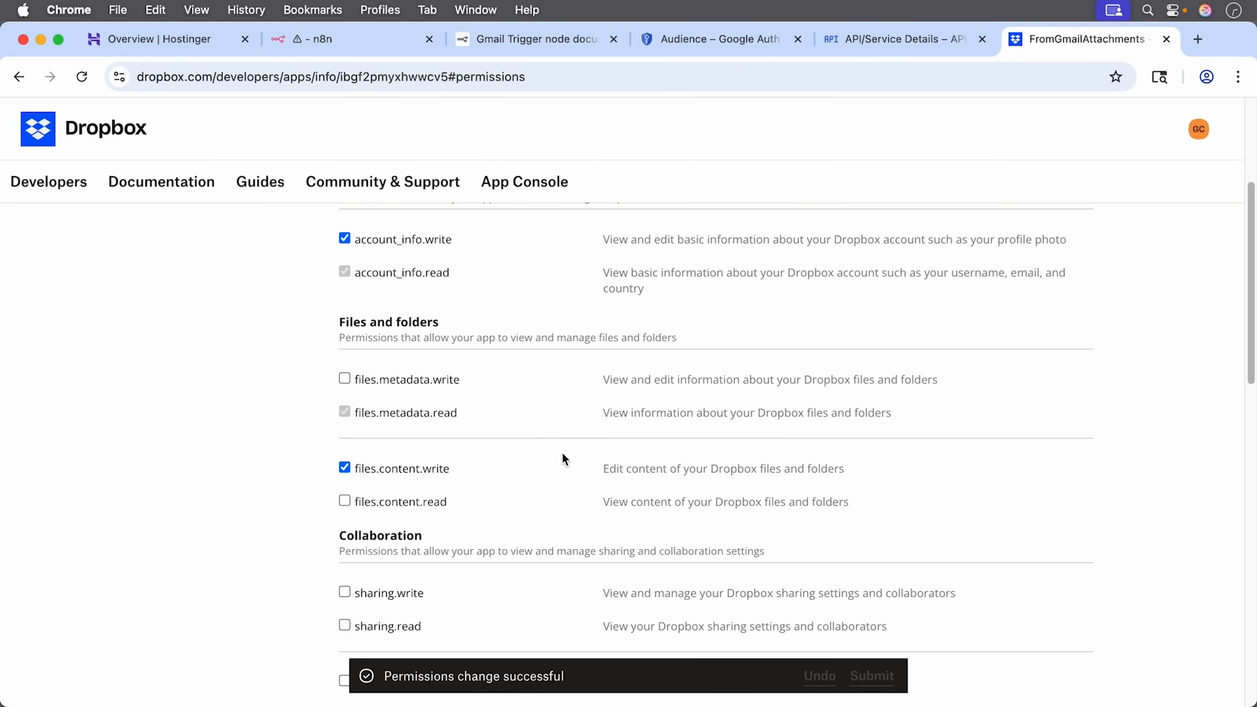
pyautogui.click(364, 44)
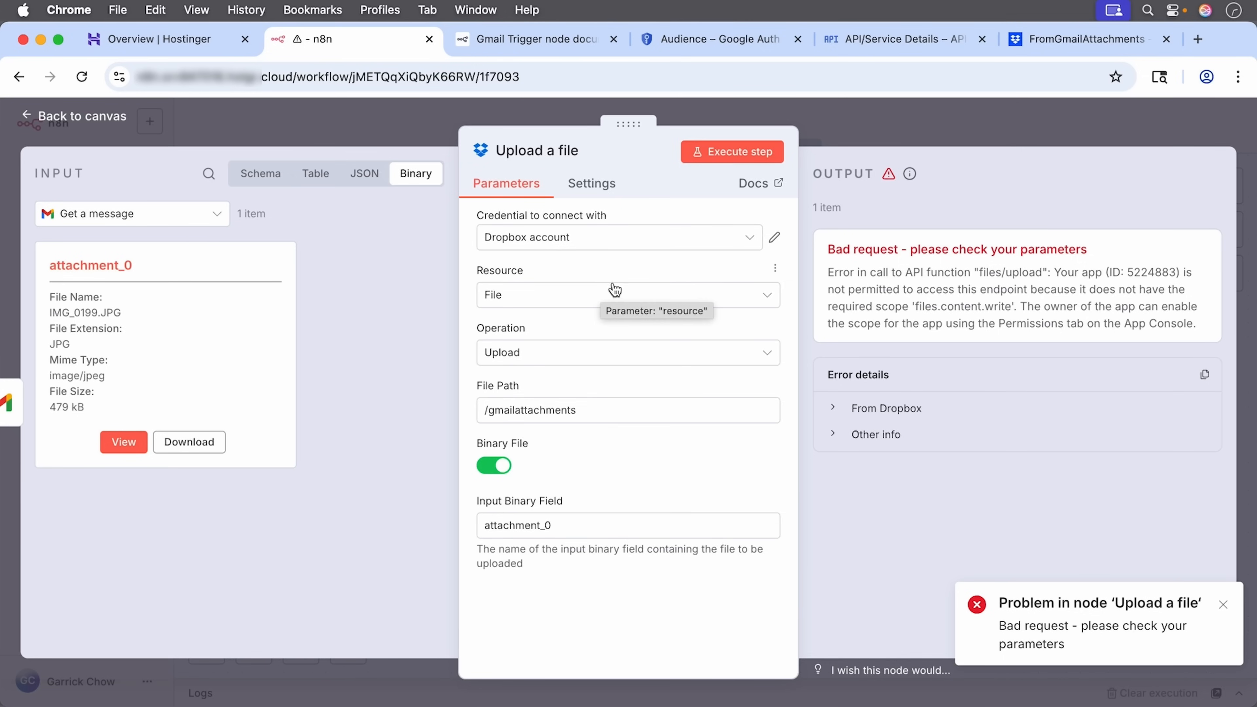
# Step: Reconnect the Dropbox account credential and allow the app access in the Dropbox popup
pyautogui.click(775, 241)
pyautogui.click(963, 267)
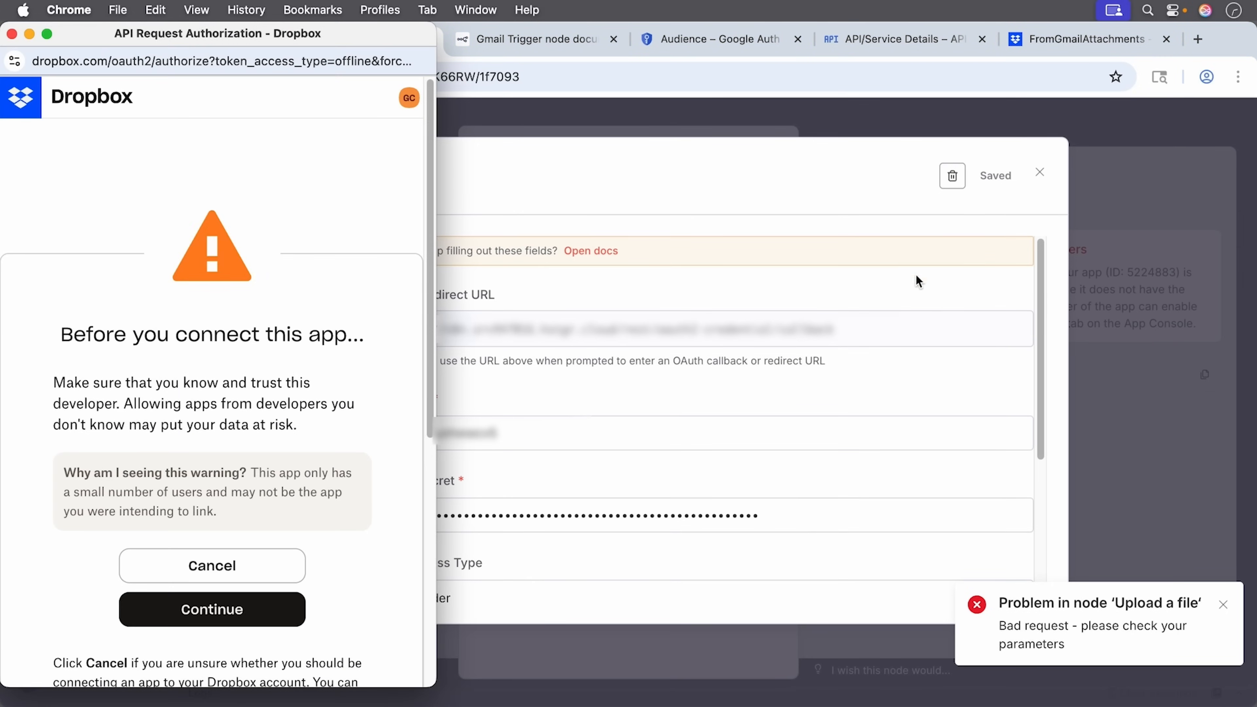
pyautogui.click(237, 607)
pyautogui.click(211, 514)
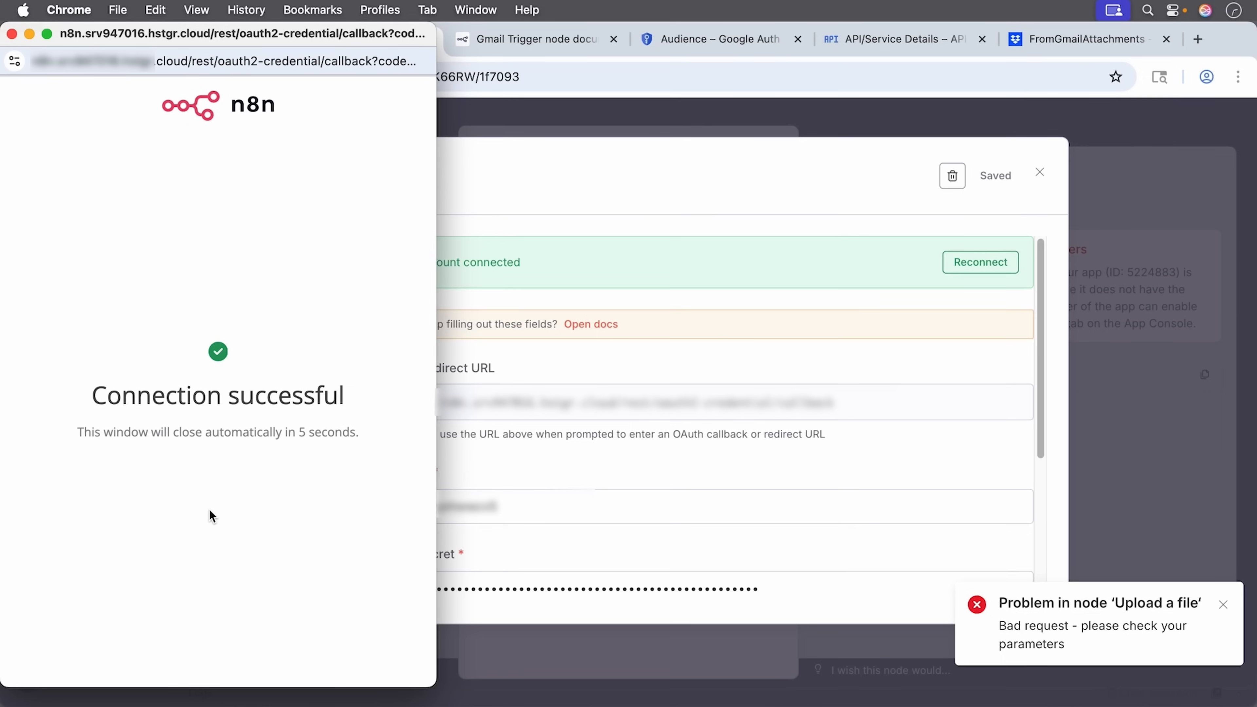
pyautogui.click(12, 34)
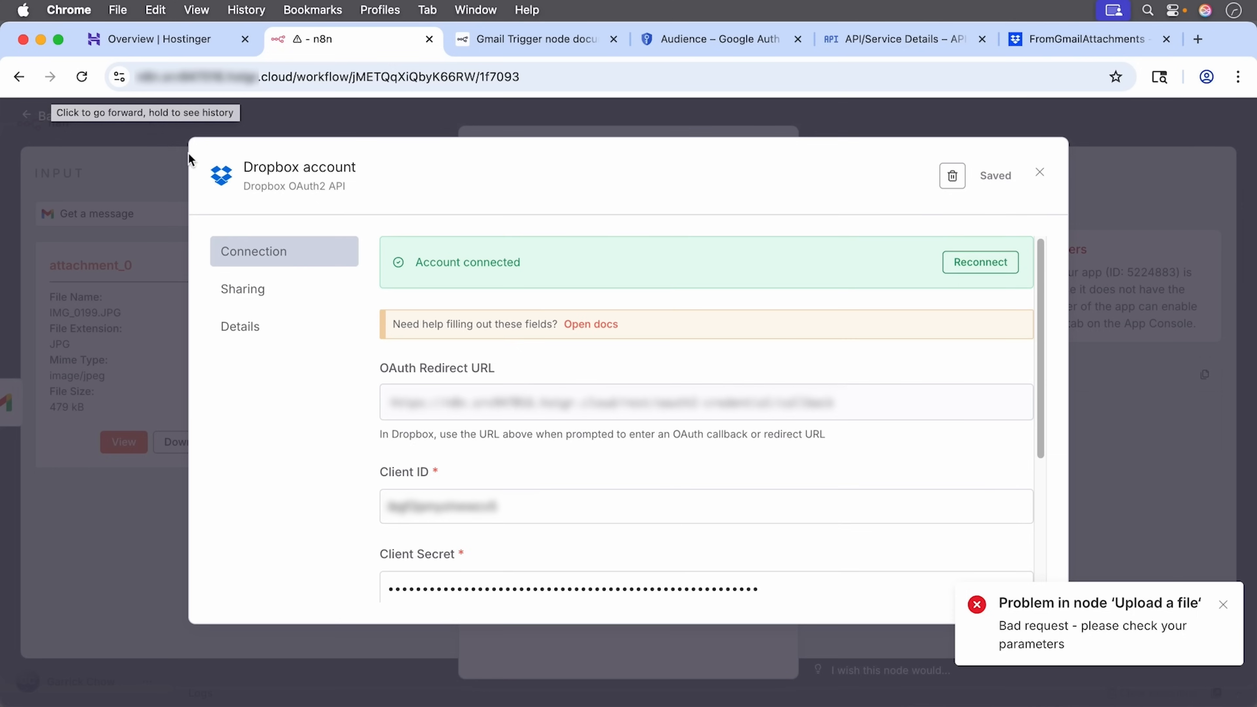
# Step: Dismiss the upload error, then close the credential dialog and node panel
pyautogui.click(1227, 607)
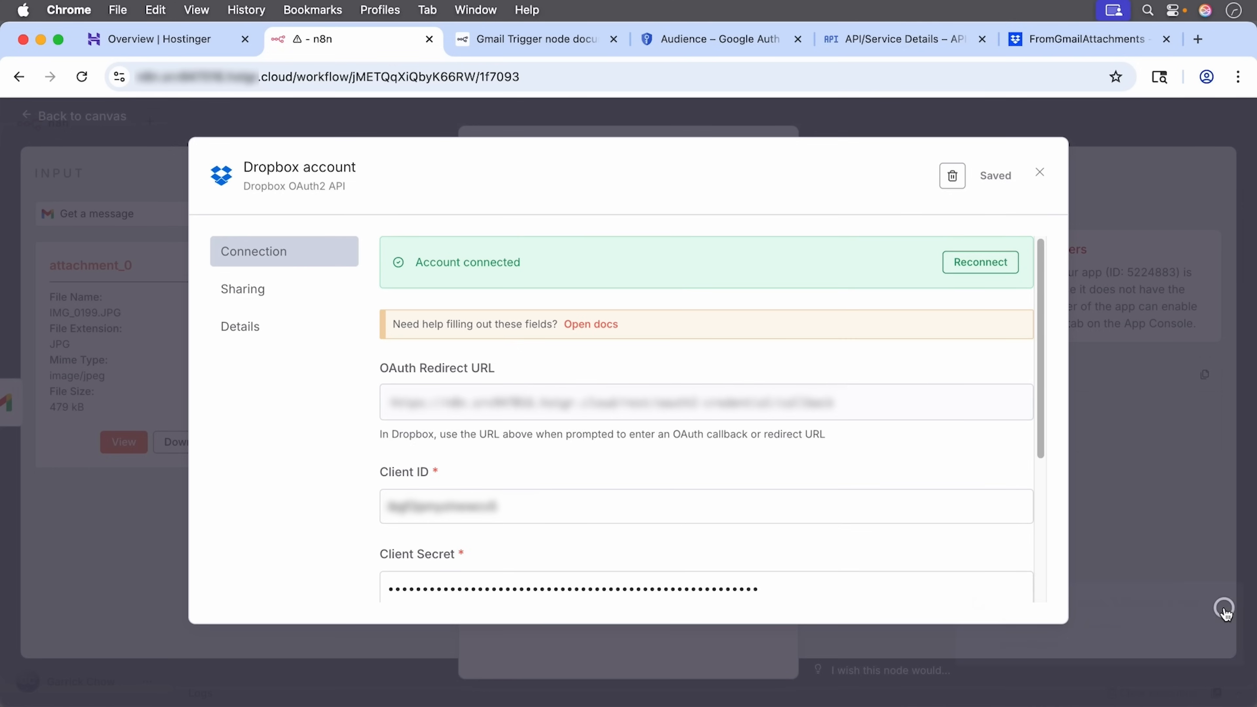
pyautogui.click(878, 120)
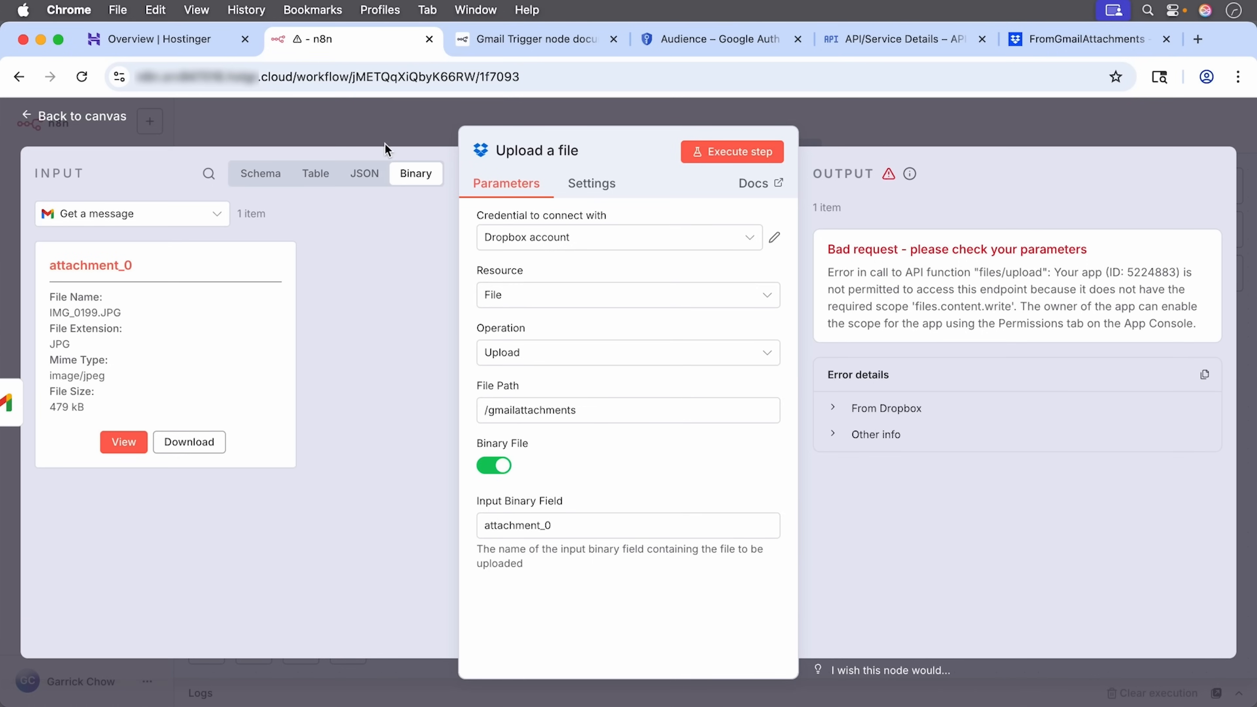
pyautogui.click(201, 129)
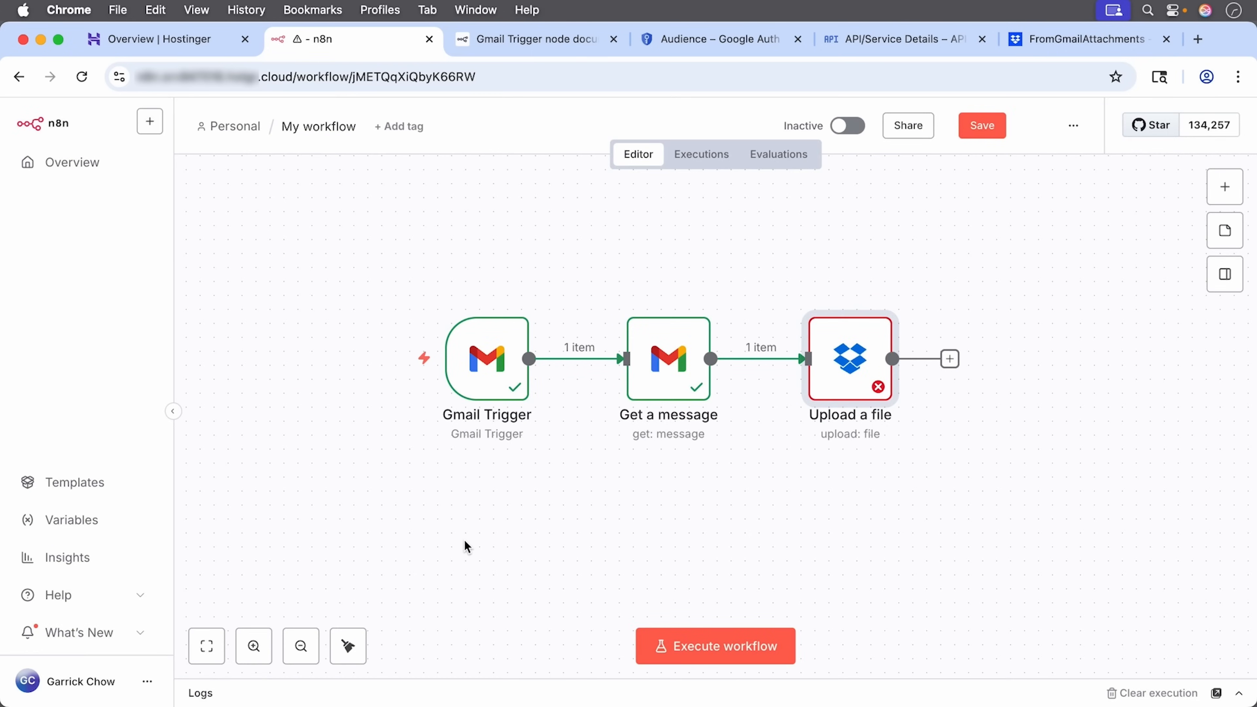
# Step: Execute the workflow so Upload a file outputs 1 item, then switch the workflow to Active
pyautogui.click(684, 646)
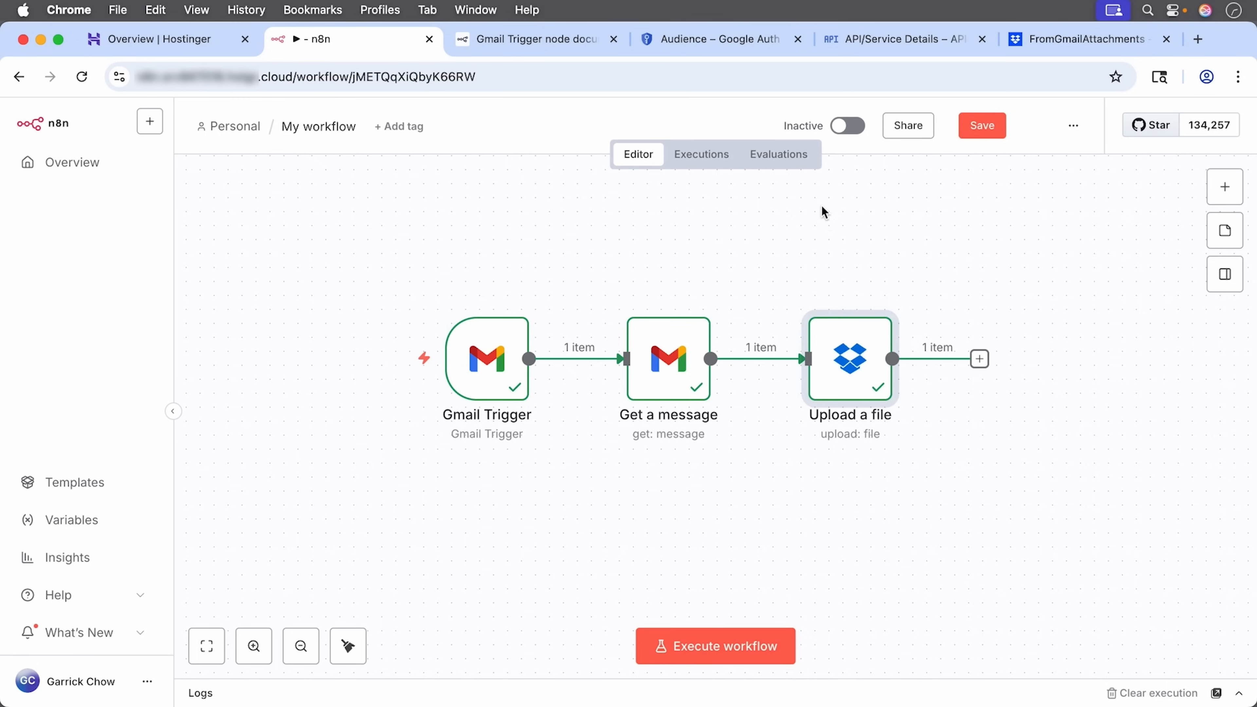
pyautogui.click(854, 127)
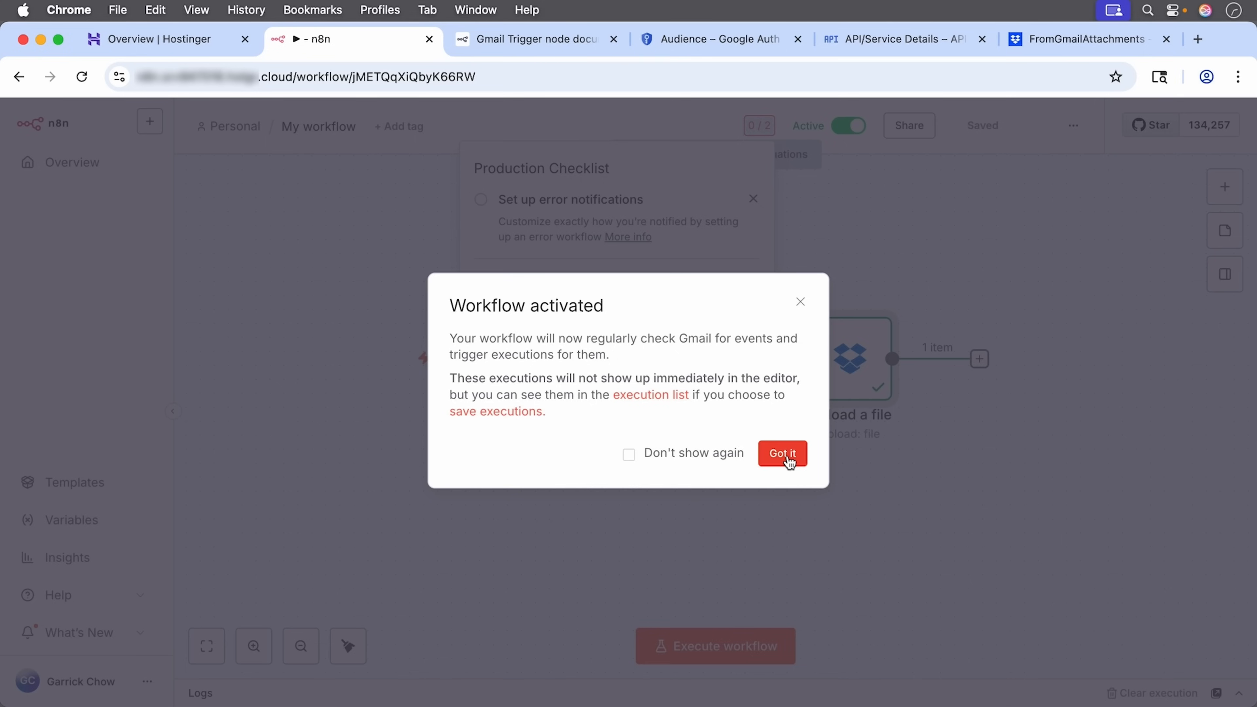
pyautogui.click(783, 454)
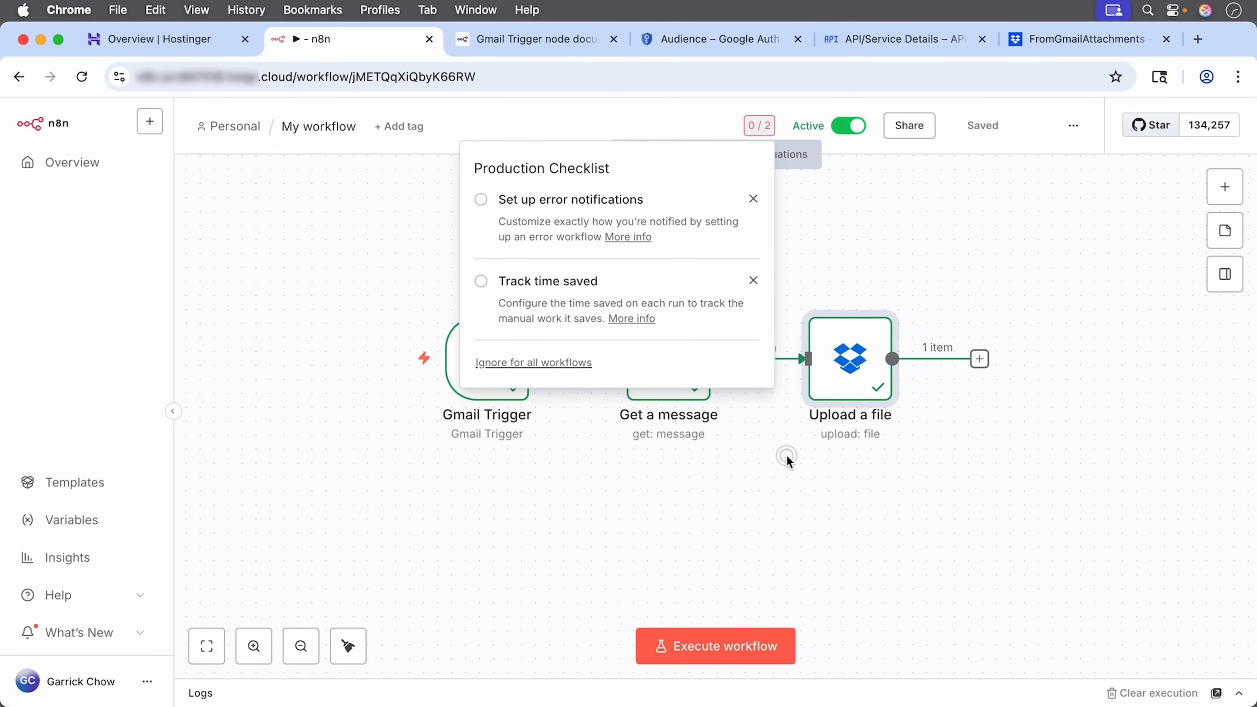
pyautogui.click(786, 458)
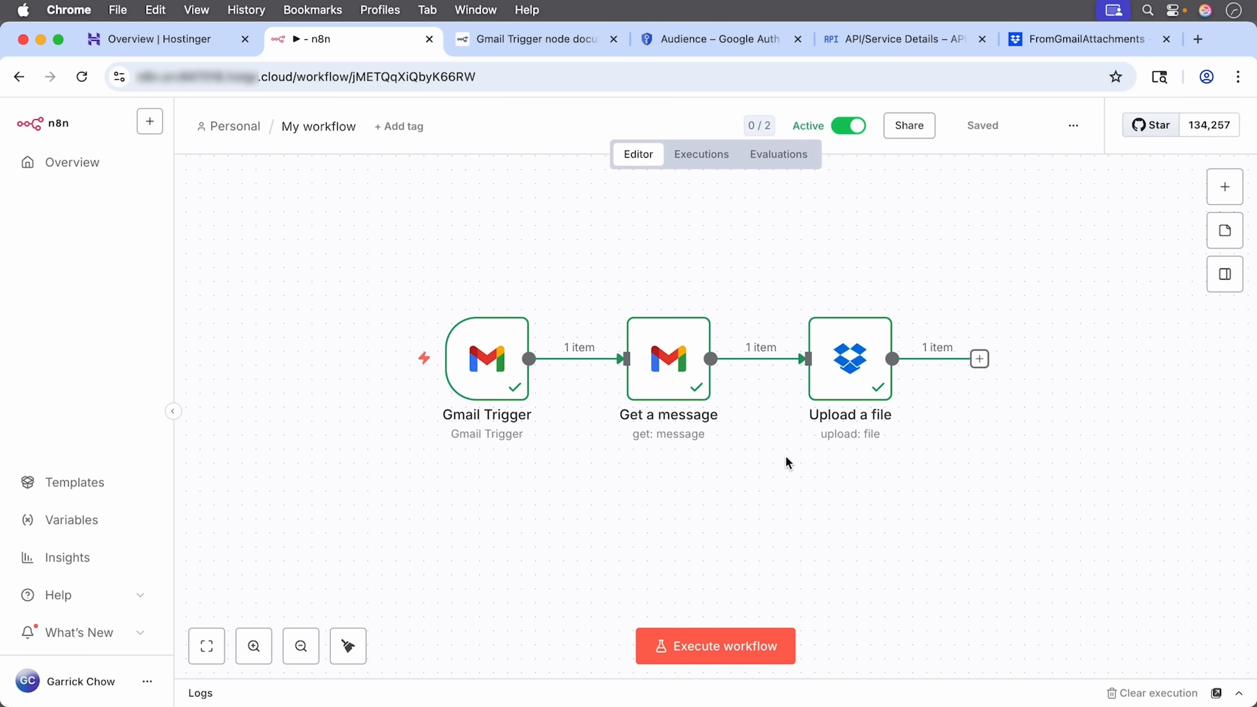
# Step: Open gmail.com and dropbox.com in two new browser tabs
pyautogui.press('super+t')
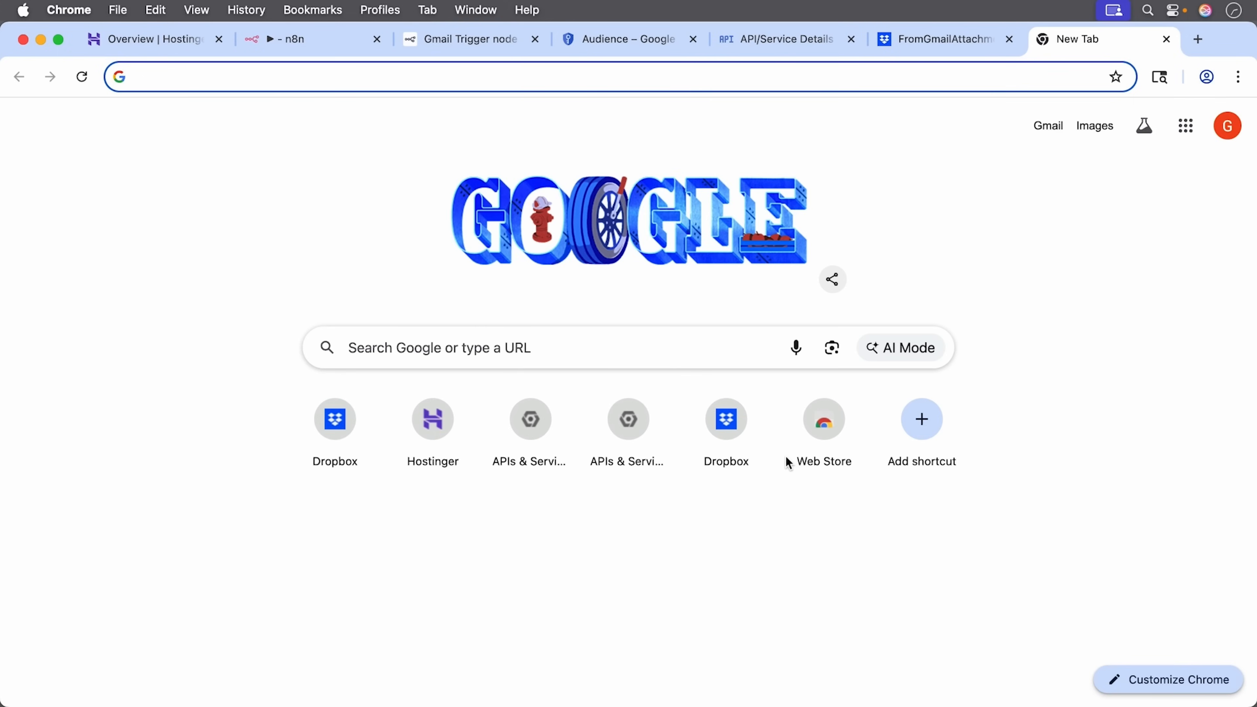
pyautogui.write('gmail.com')
pyautogui.press('Return')
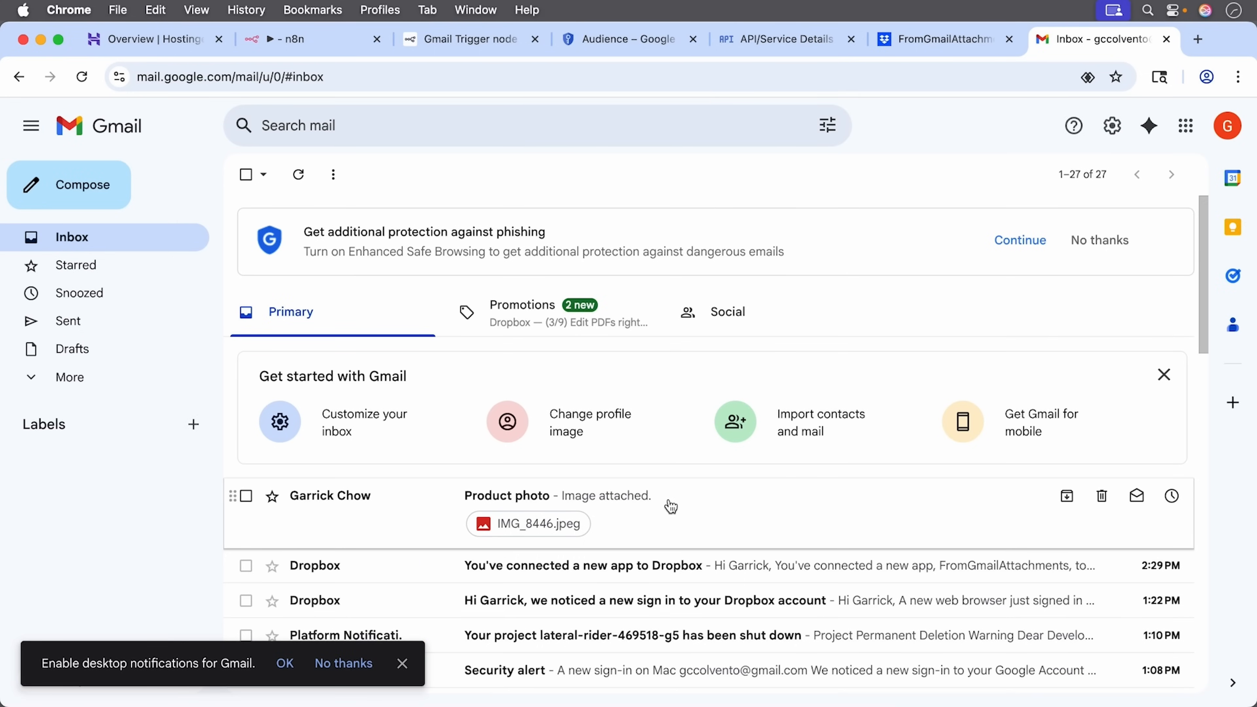
pyautogui.press('super+t')
pyautogui.write('drop')
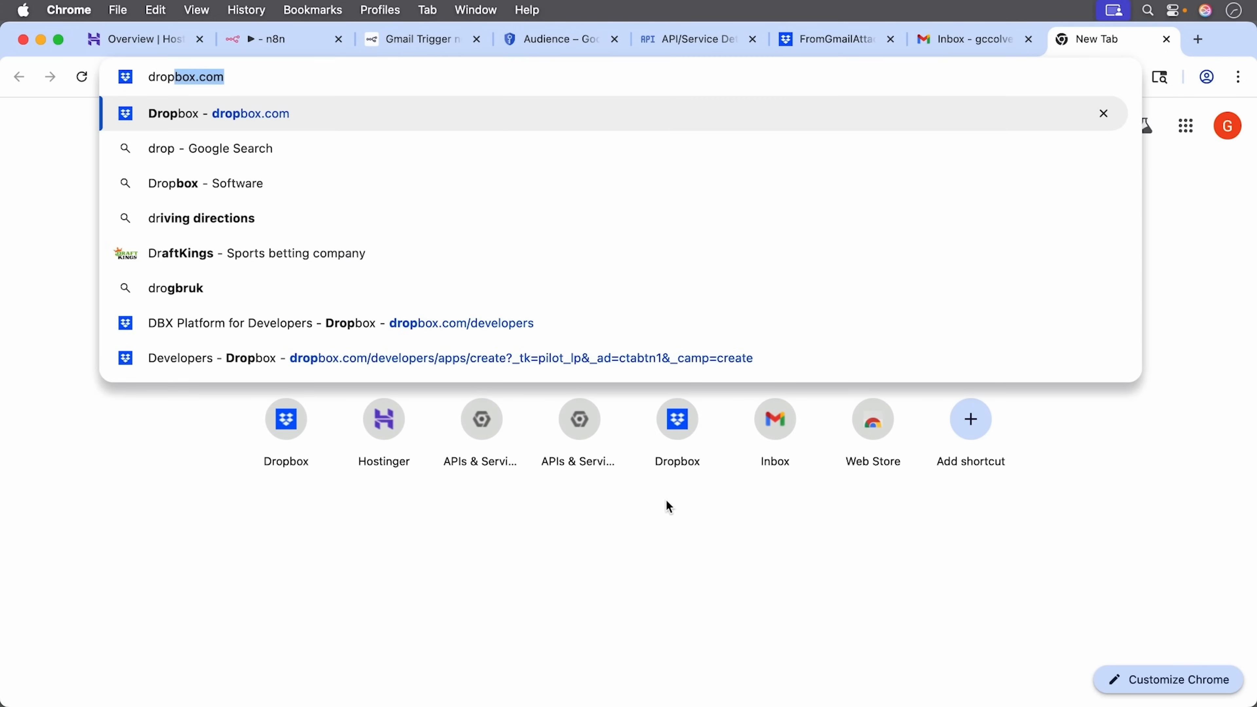
pyautogui.write('box.com')
pyautogui.press('Return')
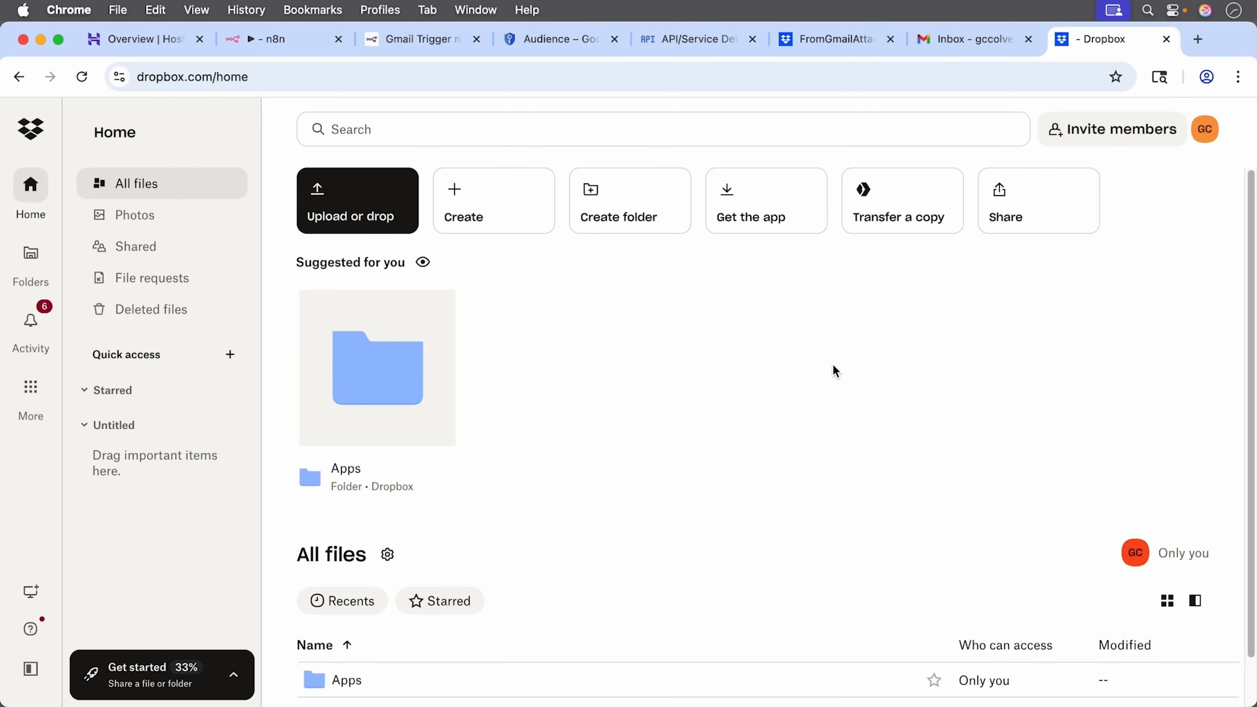
# Step: Preview the 3.08 MB gmailattachments photo in Apps > FromGmailAttachments, then return to n8n
pyautogui.scroll(-2, 833, 364)
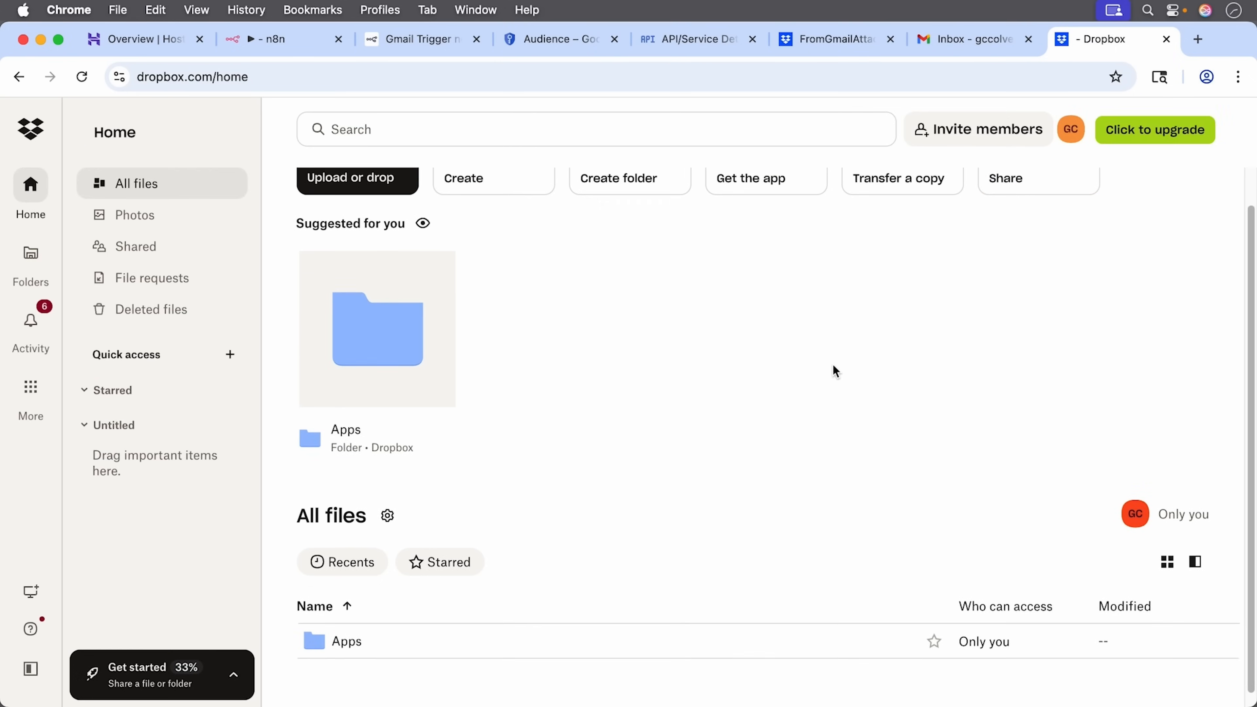
pyautogui.click(347, 629)
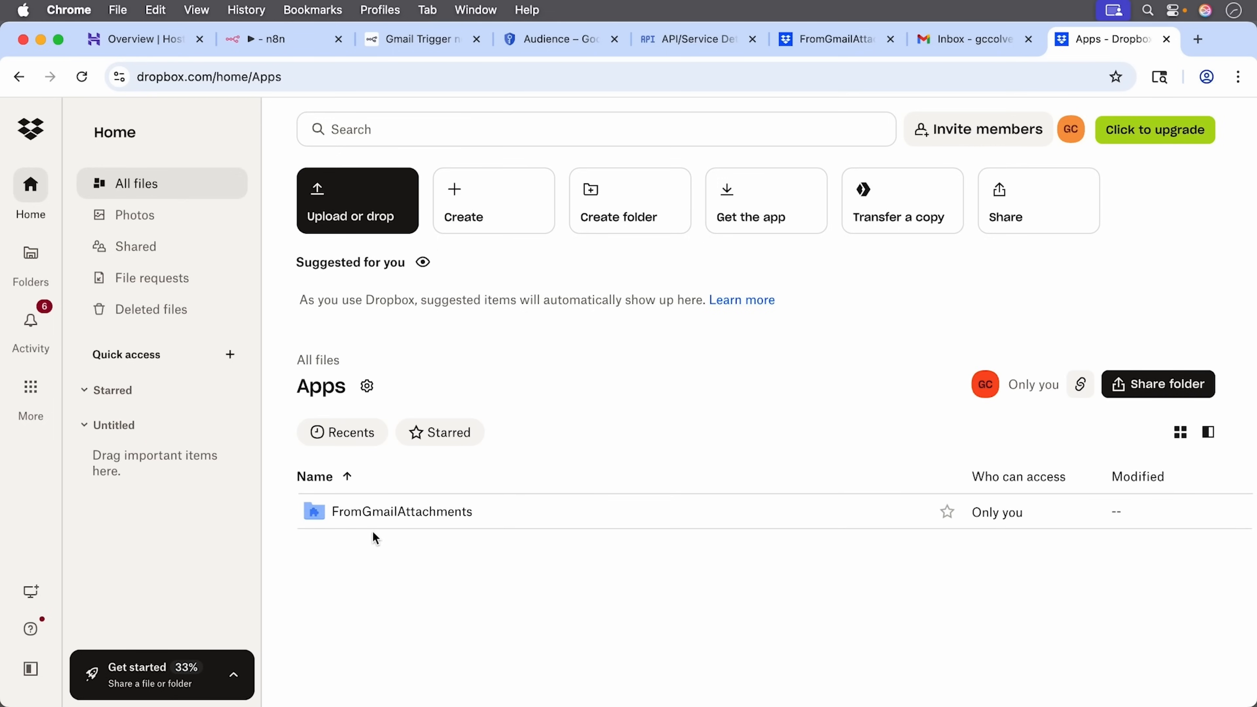
pyautogui.click(422, 514)
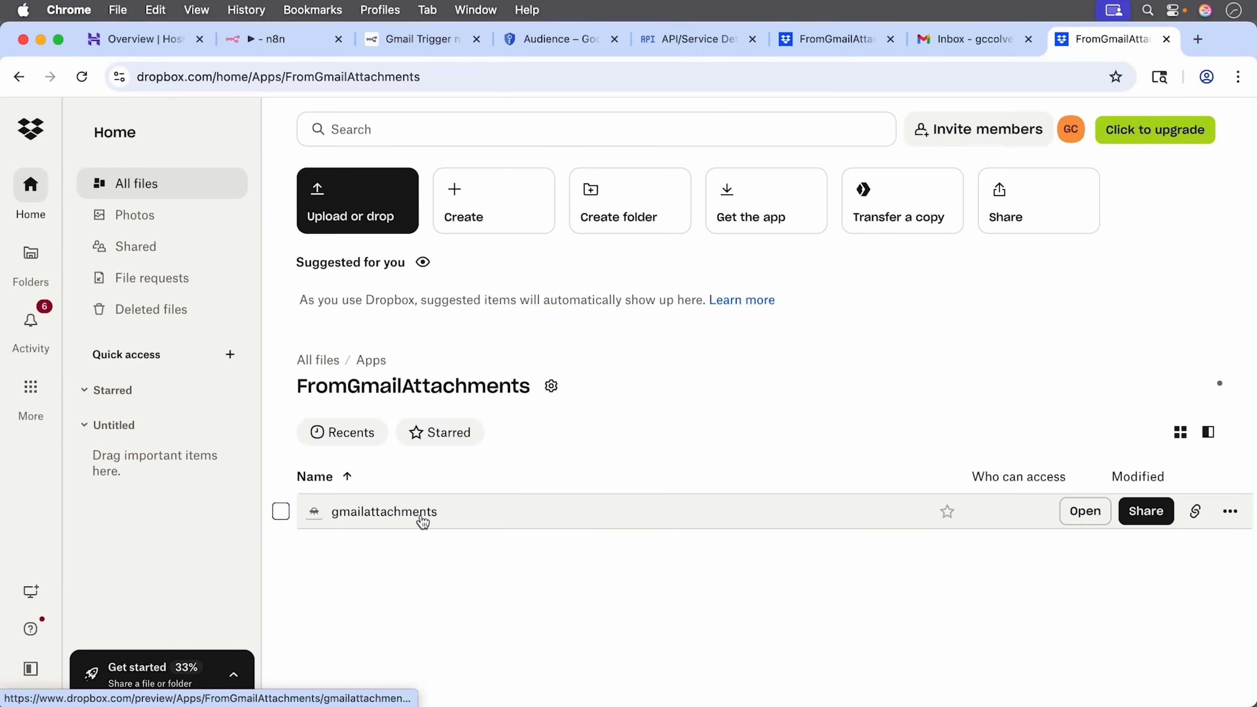
pyautogui.click(374, 511)
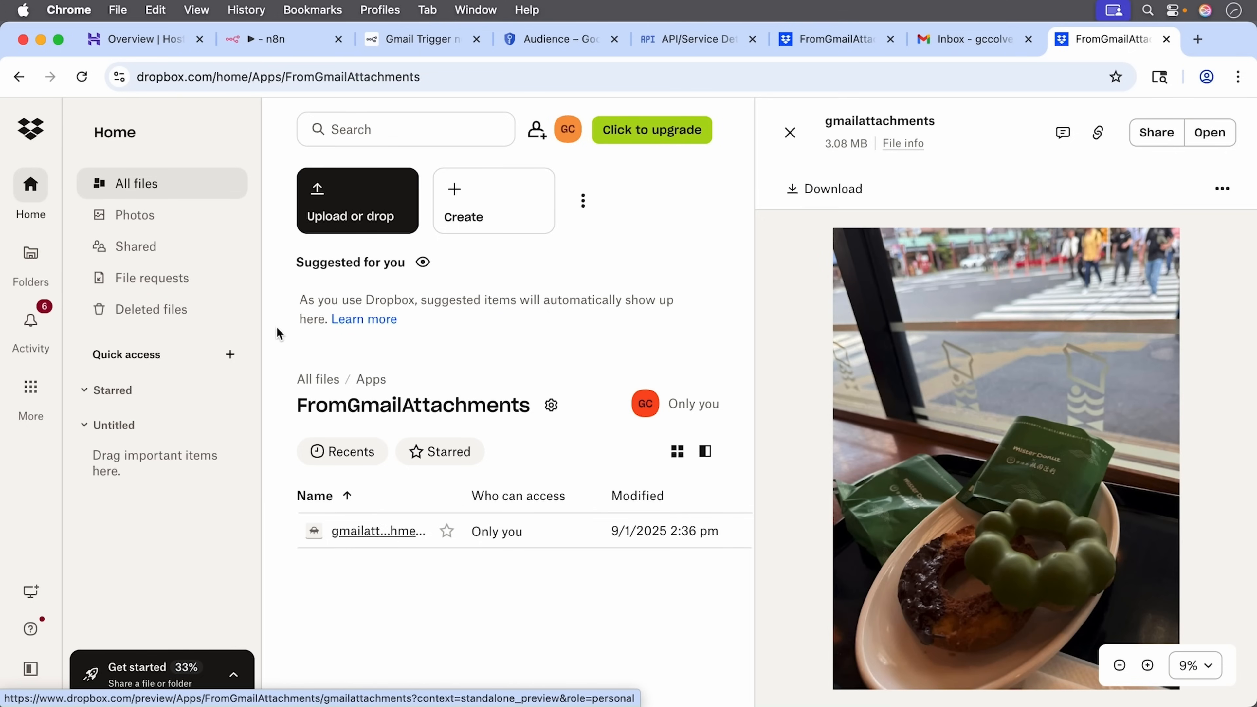
pyautogui.click(248, 40)
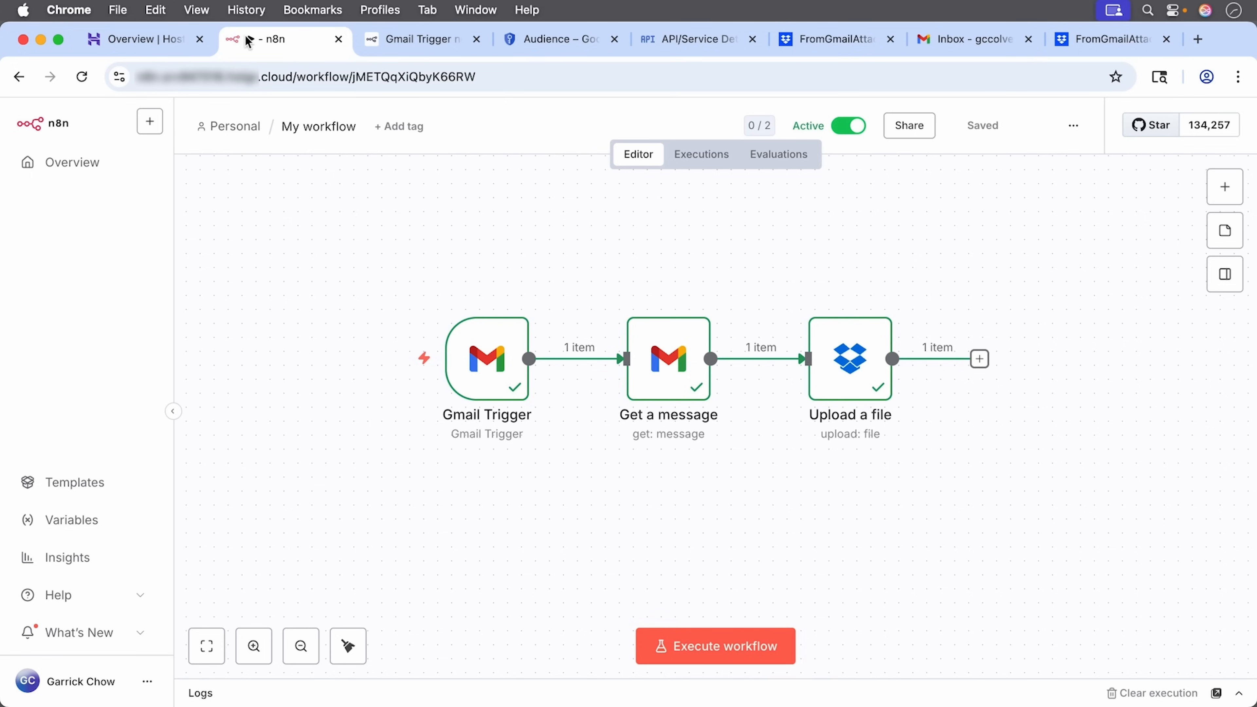